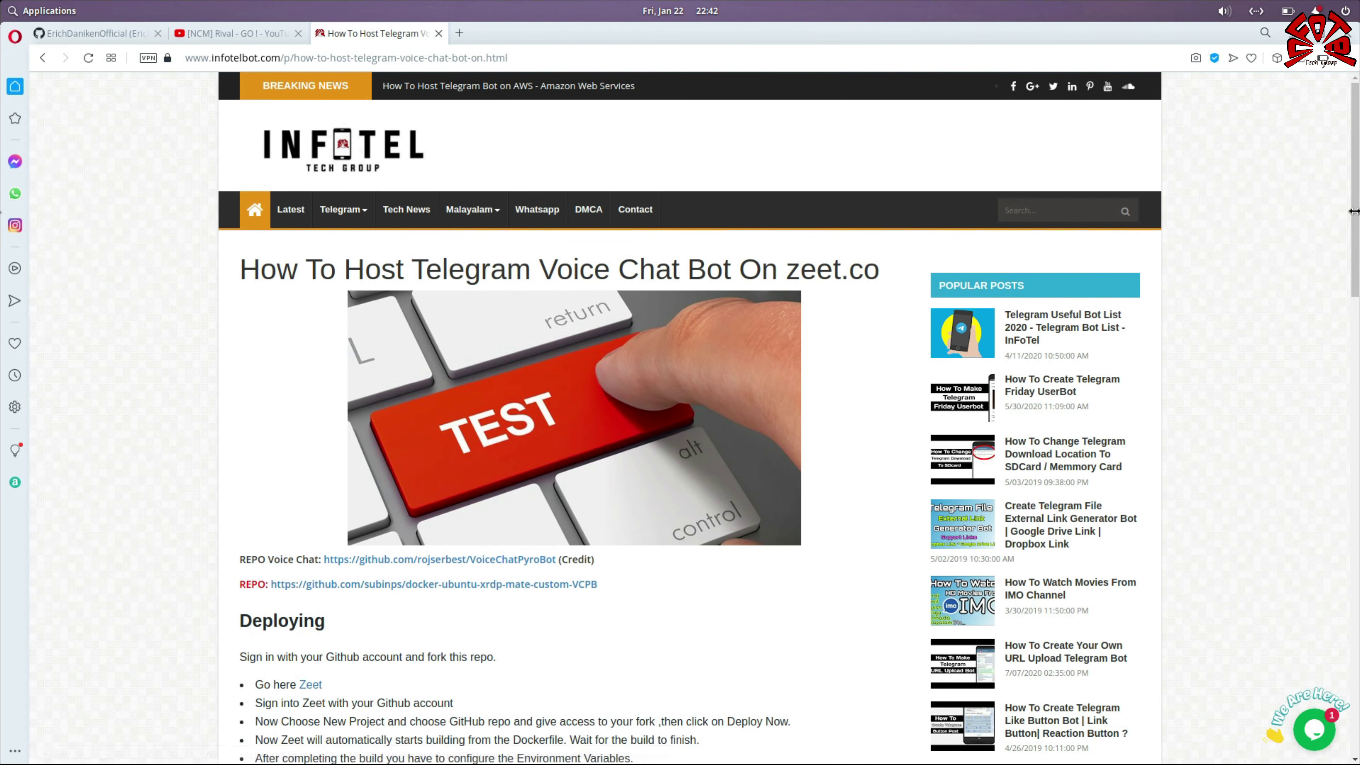
# Step: Scroll the InfoTel guide down to the docker-ubuntu-xrdp-mate-custom-VCPB REPO link and bring up its link menu
pyautogui.moveTo(1356, 214); pyautogui.dragTo(1356, 296)
pyautogui.scroll(-2, 267, 380)
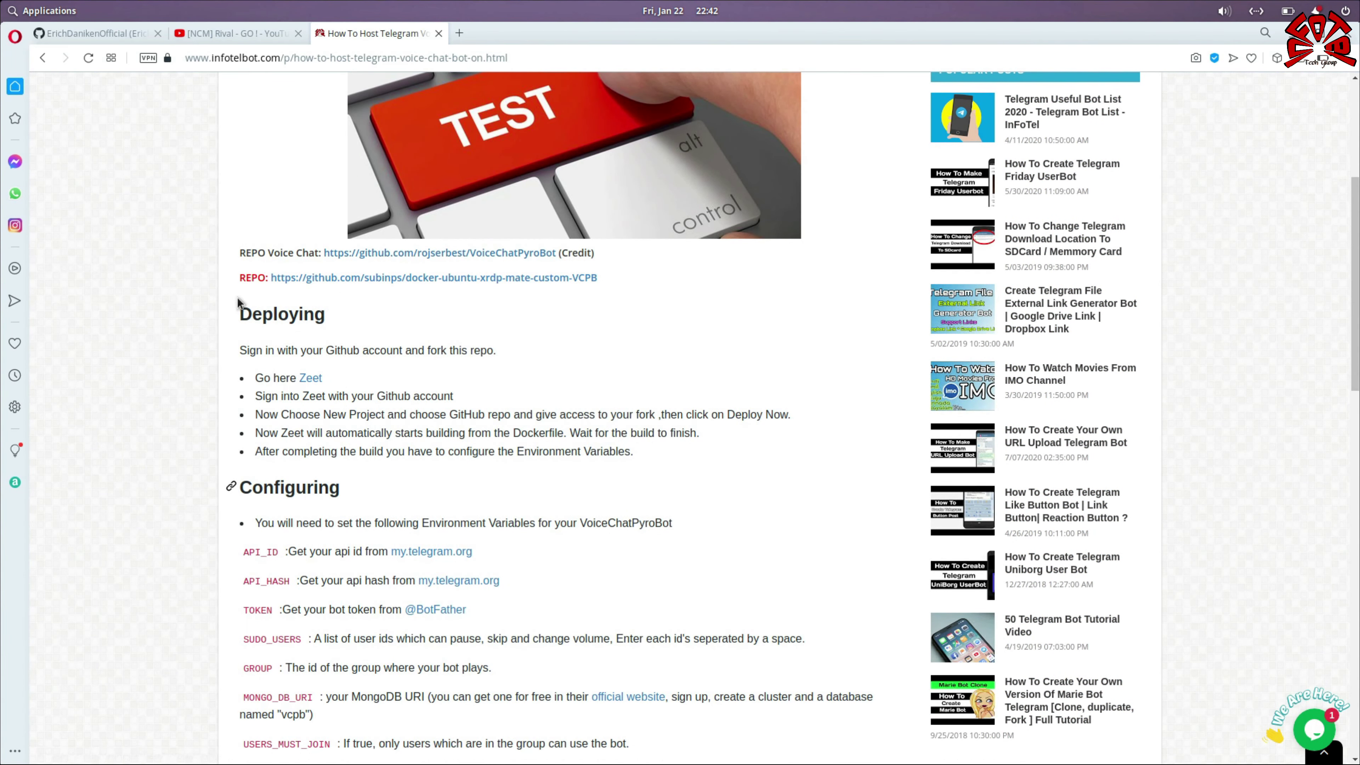
pyautogui.rightClick(372, 283)
# Step: Open the docker-ubuntu-xrdp-mate-custom-VCPB repository in a new tab and skim its README
pyautogui.click(402, 296)
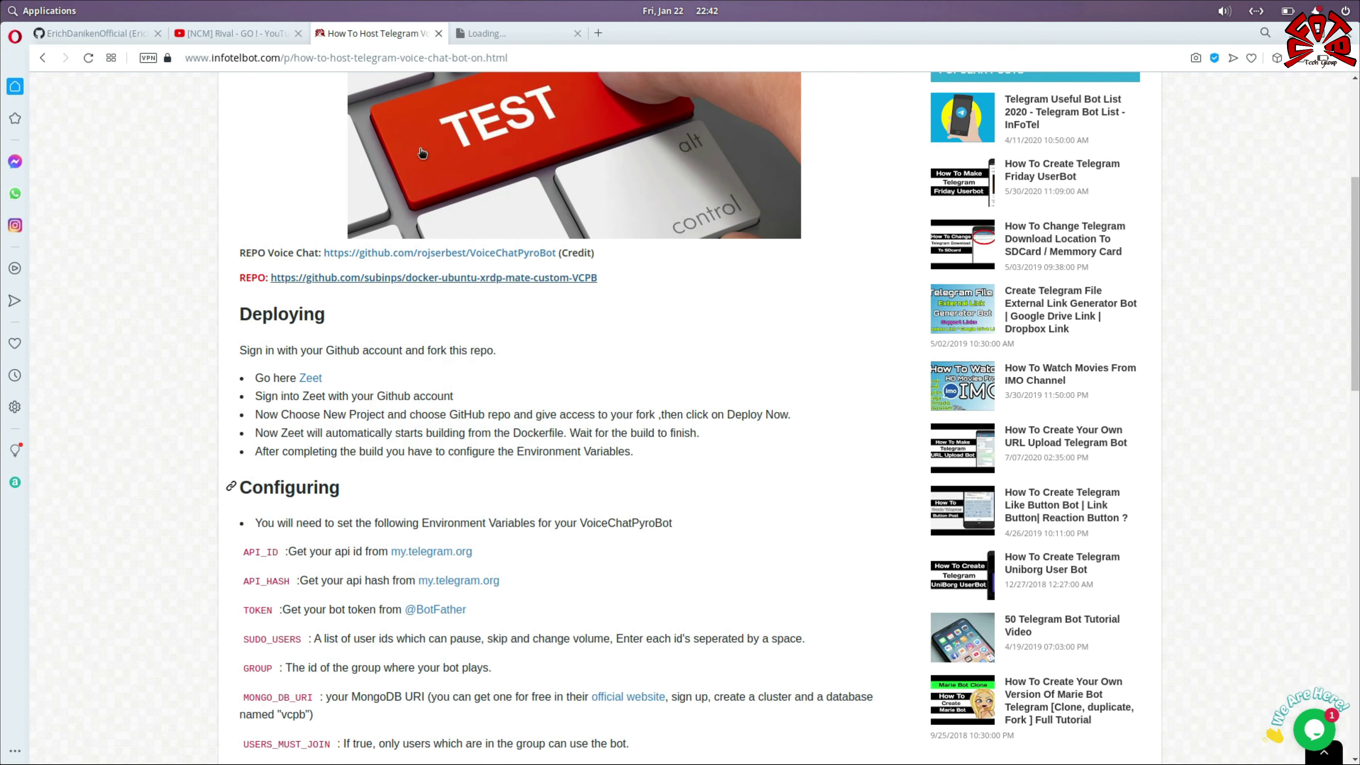
pyautogui.click(505, 33)
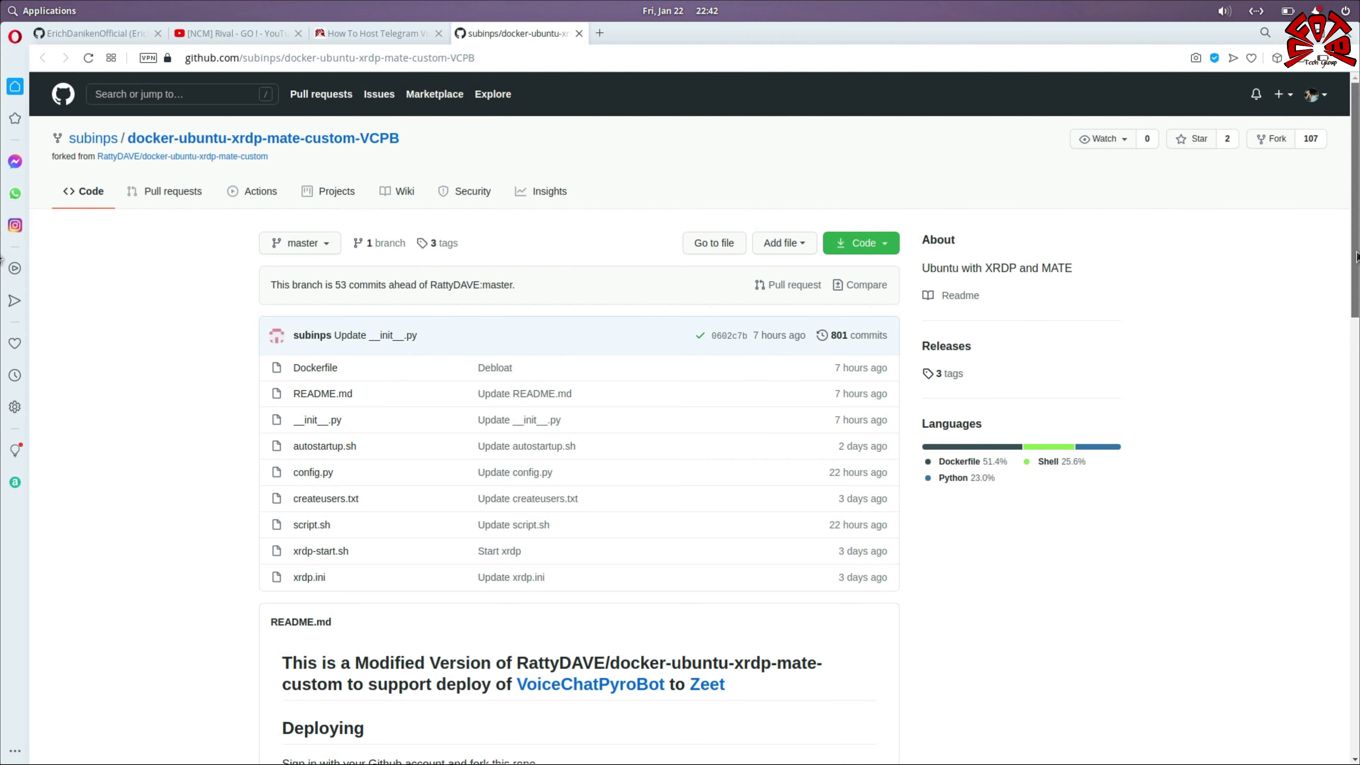
pyautogui.scroll(-5, 3, 343)
pyautogui.scroll(-15, 2, 343)
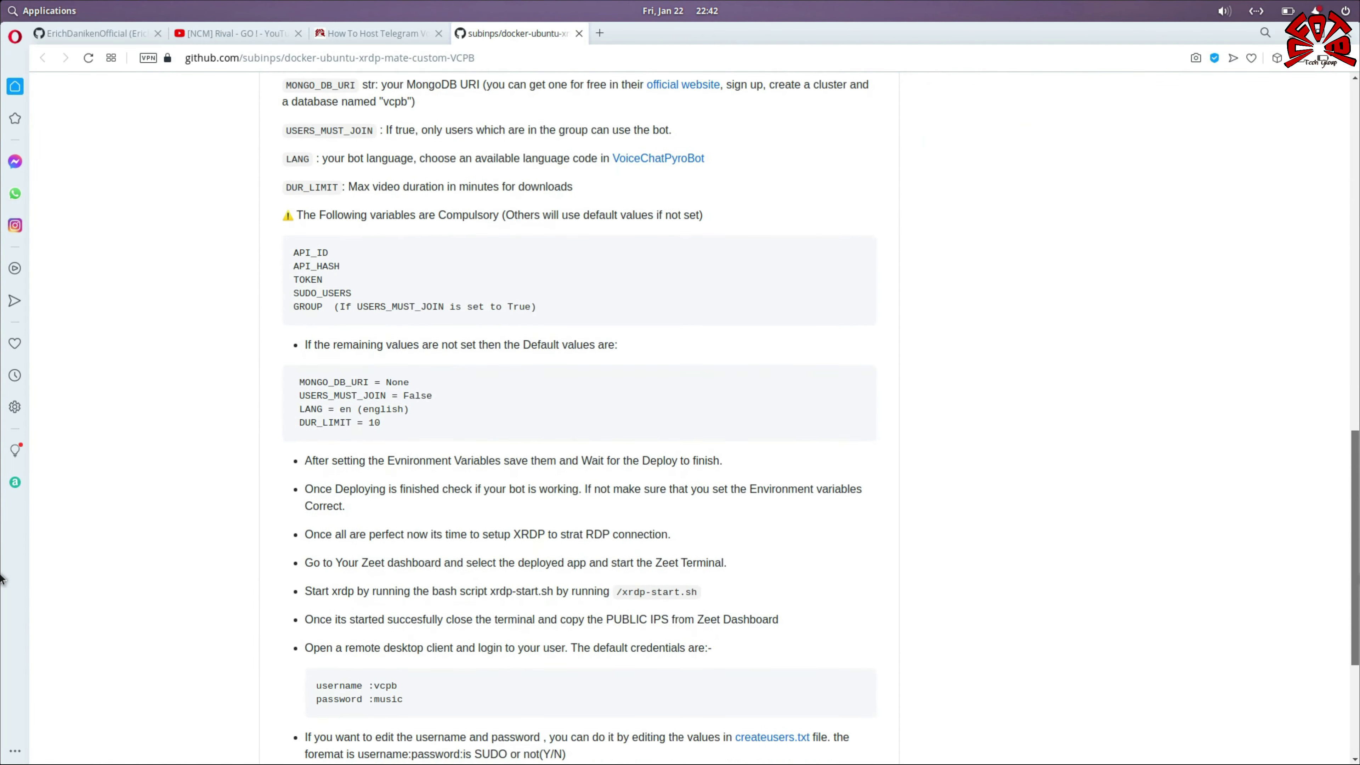
pyautogui.scroll(13, 3, 244)
pyautogui.scroll(7, 3, 243)
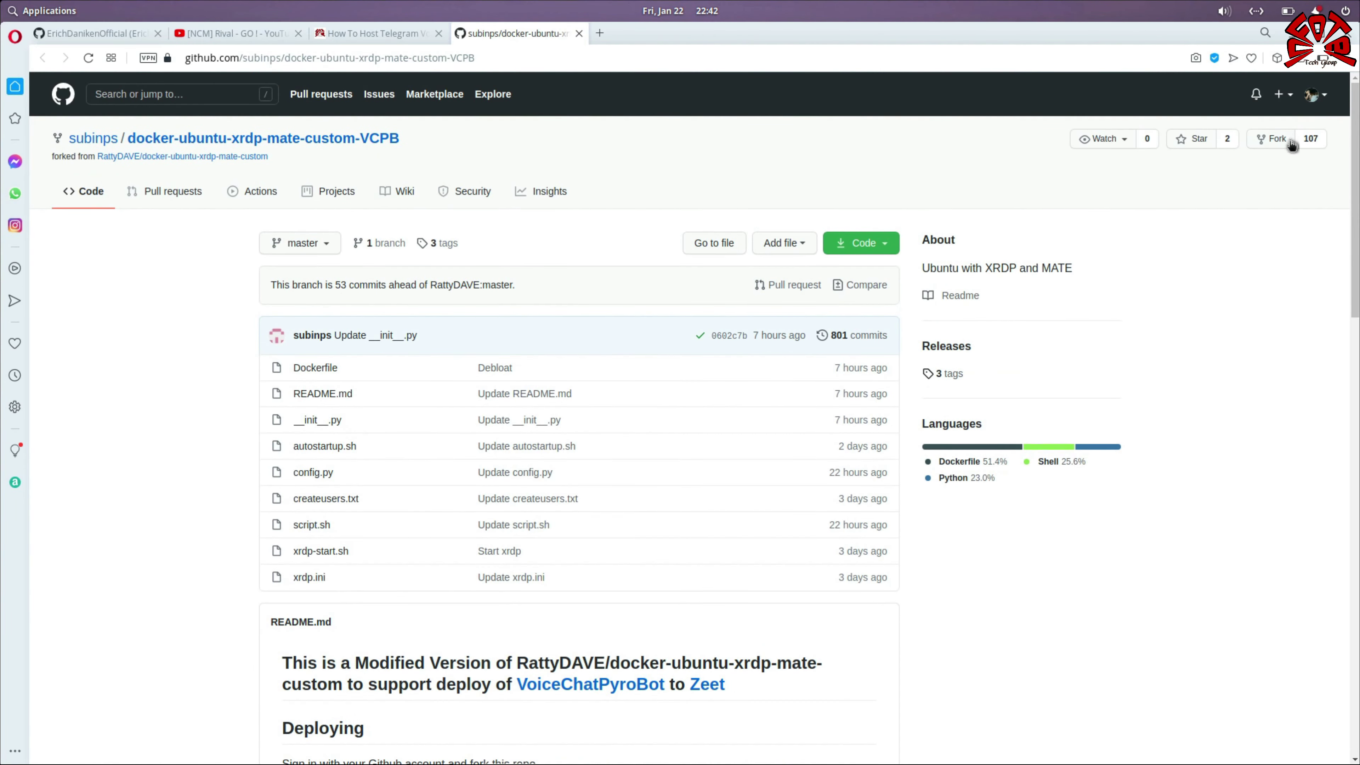
# Step: Fork the repository to your GitHub account, then return to the InfoTel guide
pyautogui.click(1276, 141)
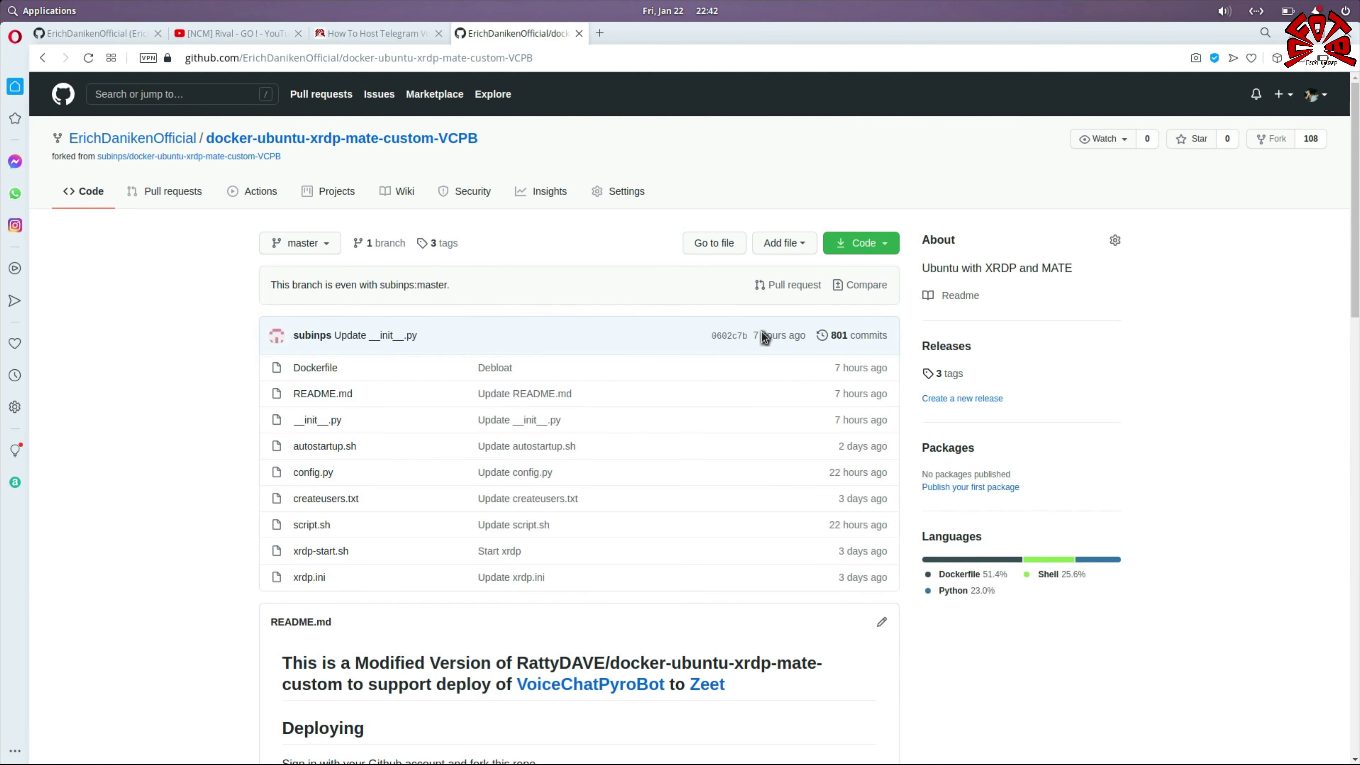
pyautogui.scroll(-5, 3, 231)
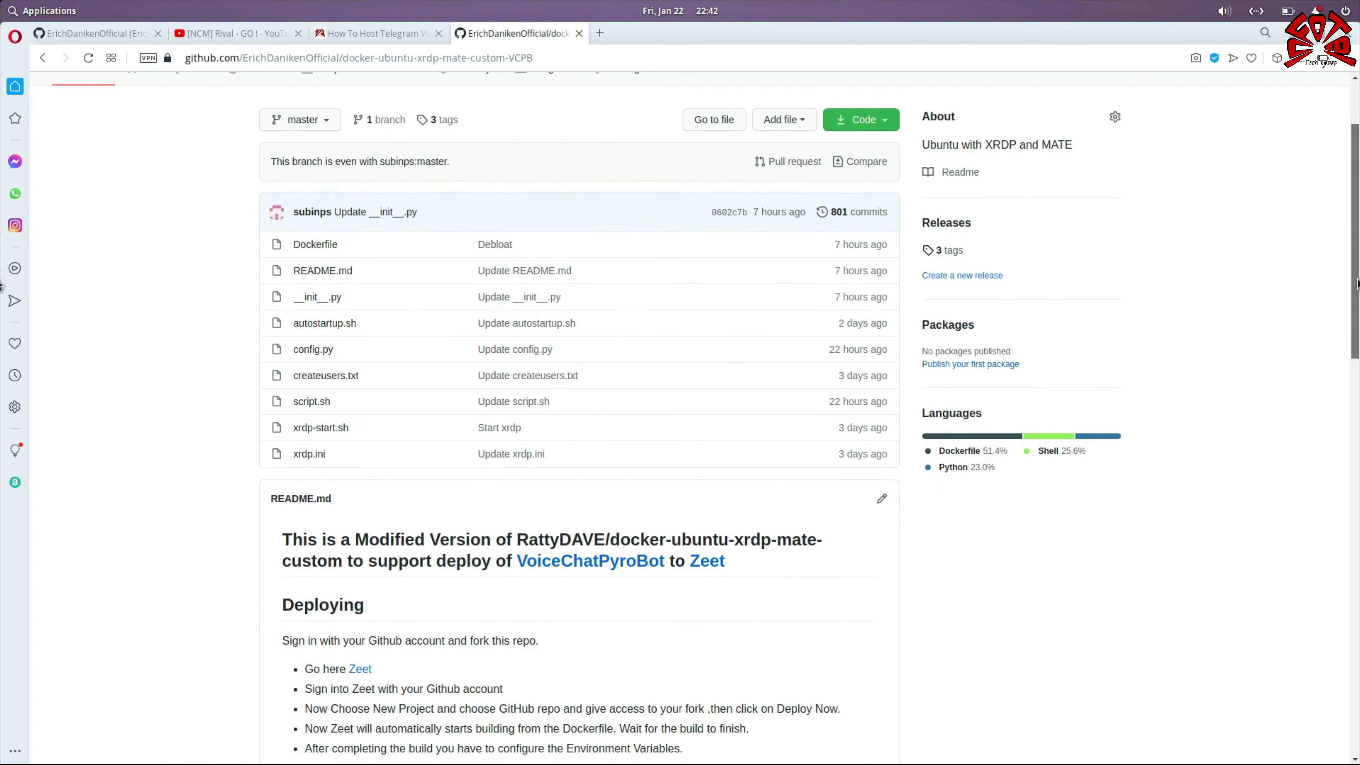
pyautogui.scroll(5, 3, 254)
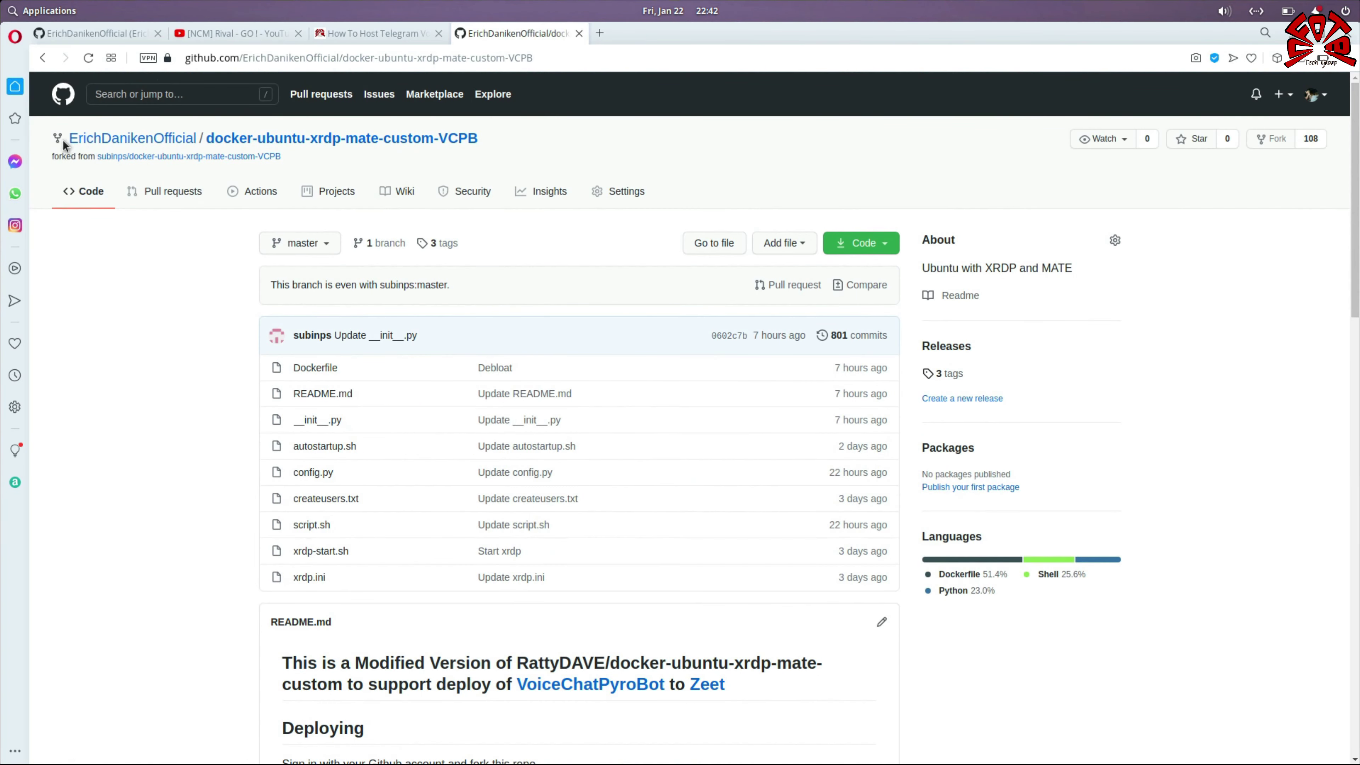
pyautogui.click(360, 34)
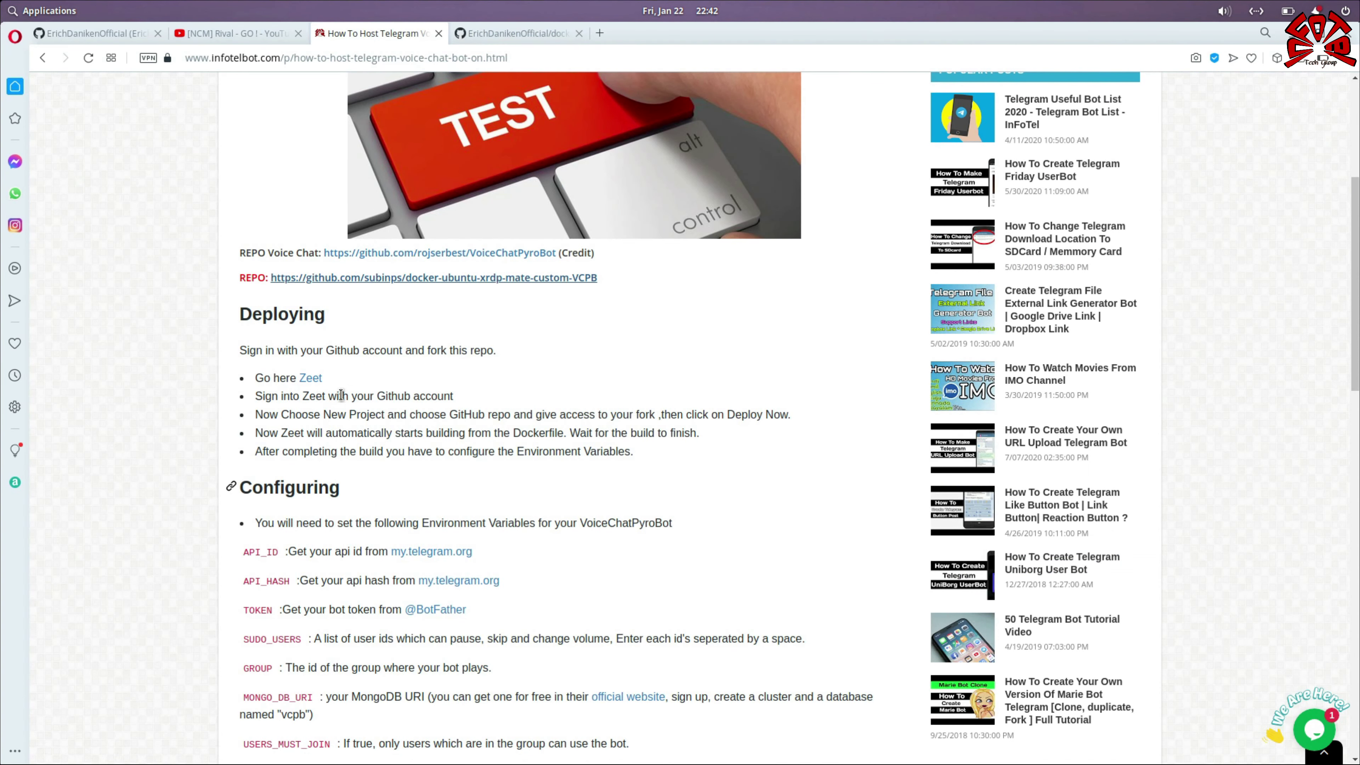
# Step: Open the guide's Zeet link in a new tab and switch to it
pyautogui.rightClick(311, 379)
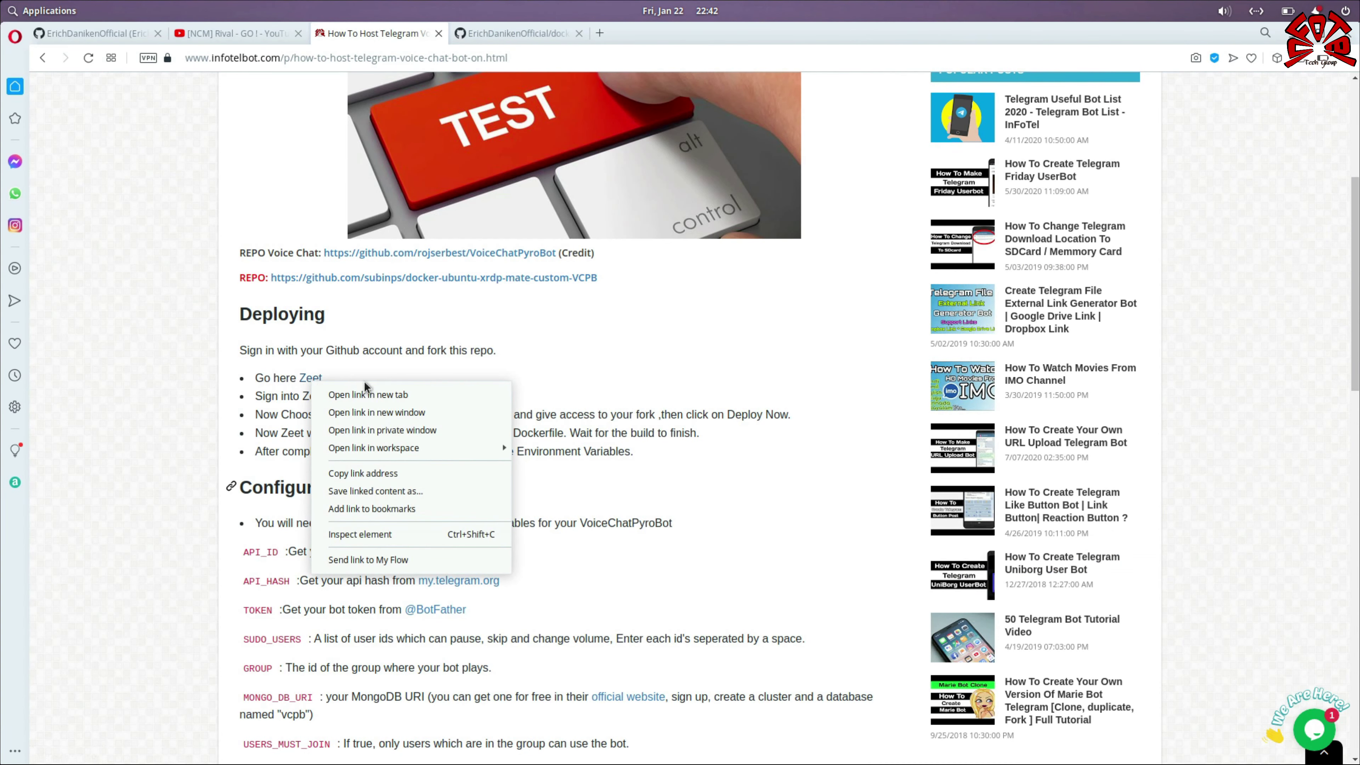
pyautogui.click(351, 394)
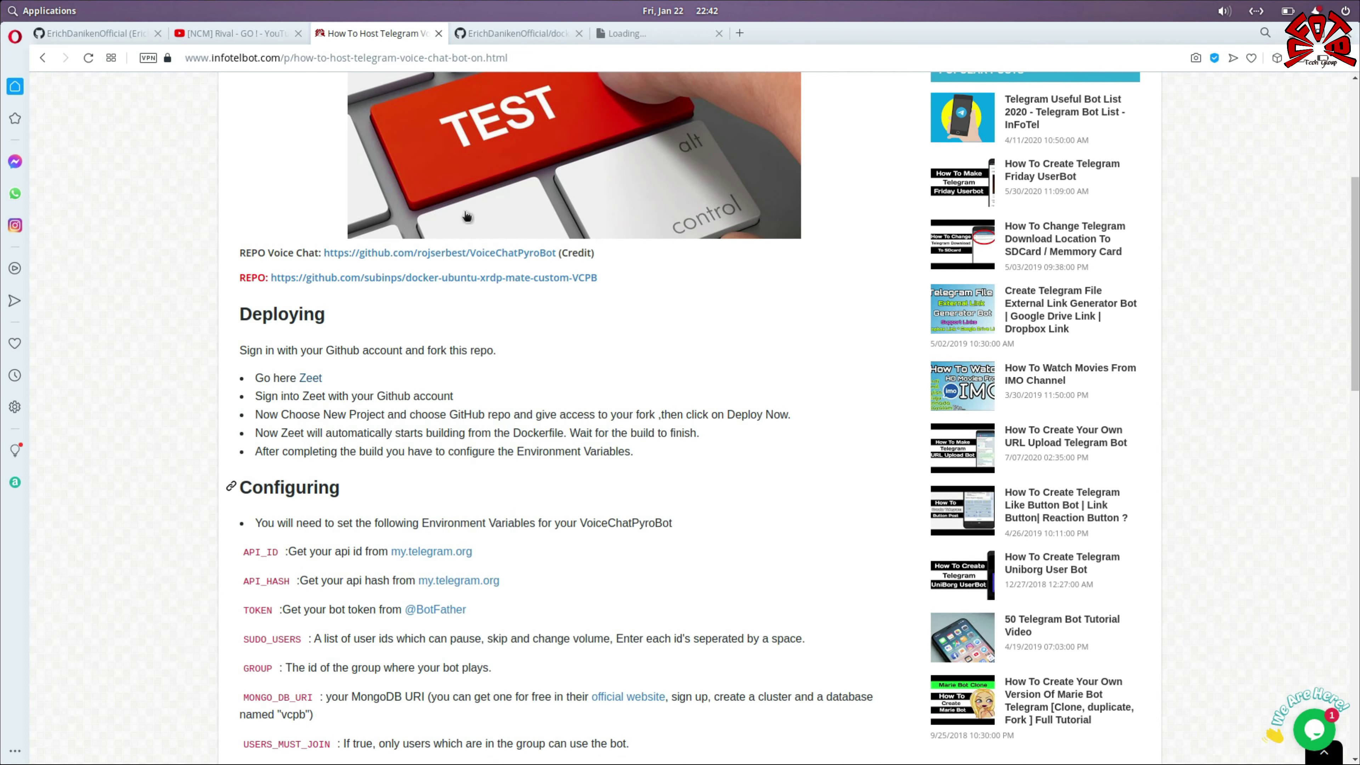
pyautogui.click(635, 34)
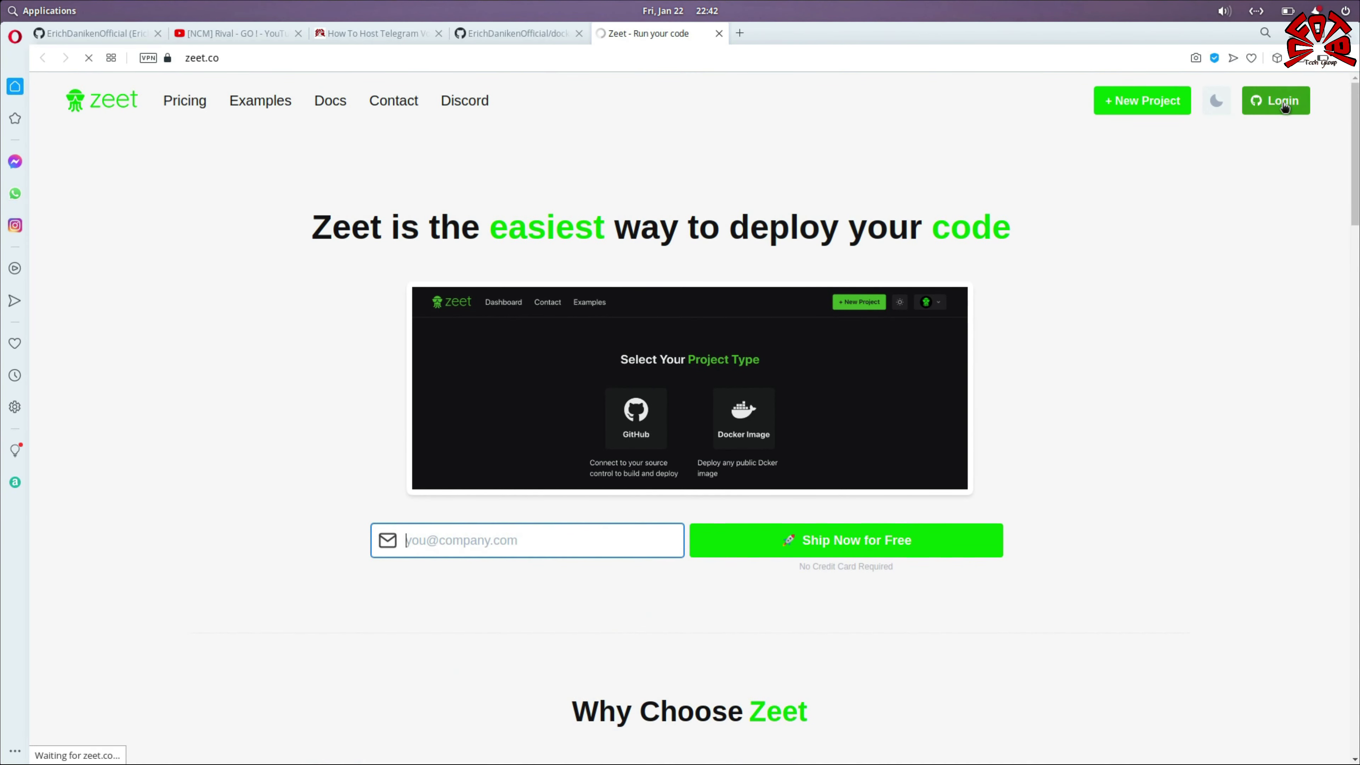
# Step: Log in to Zeet with GitHub, authorize zeet-co, and choose GitHub as the project source
pyautogui.click(1279, 106)
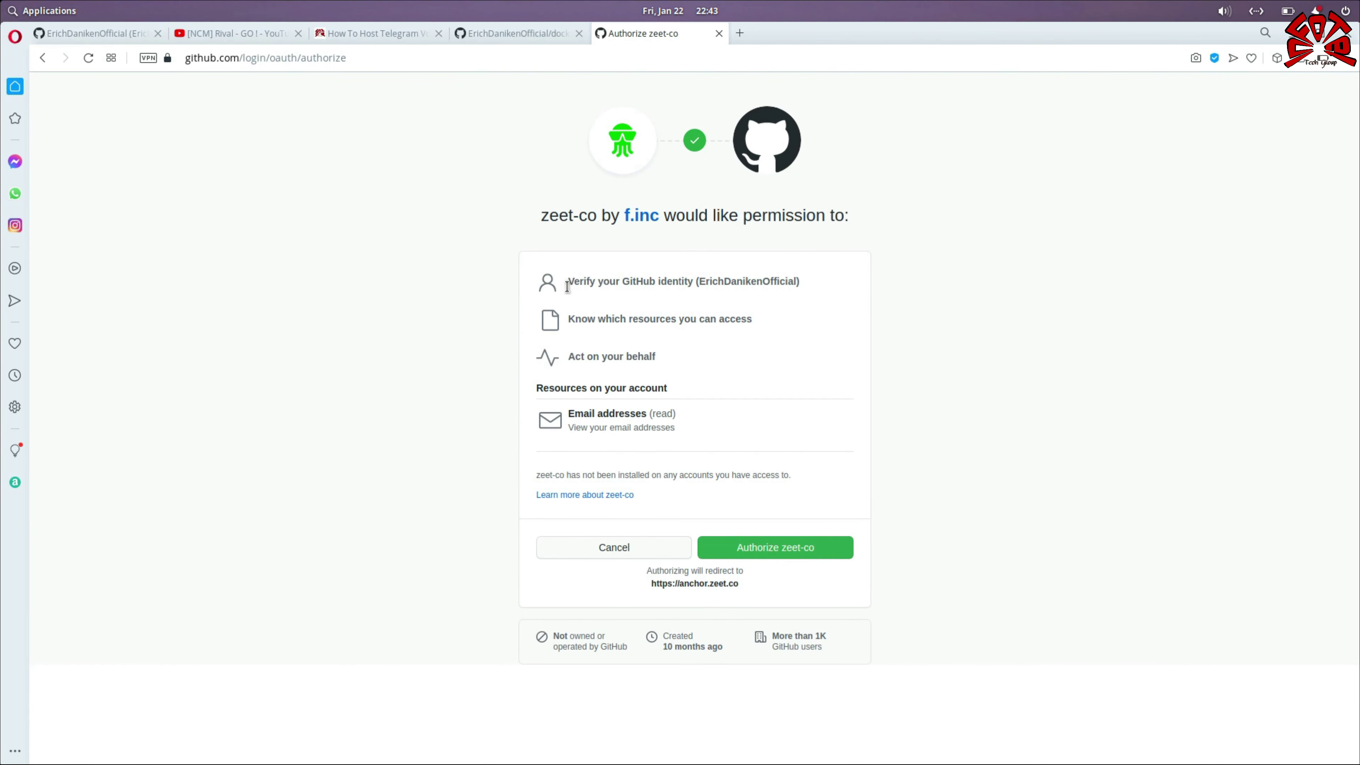
pyautogui.click(782, 551)
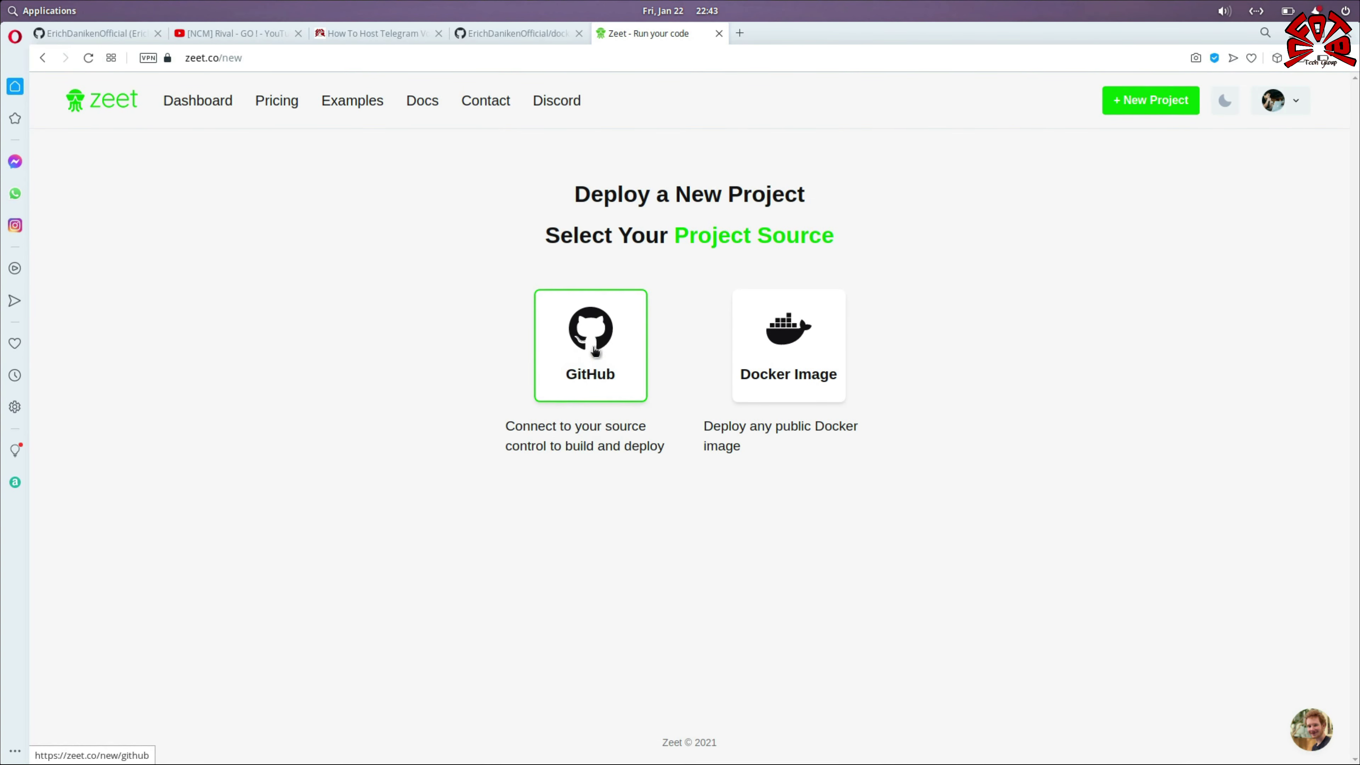
pyautogui.click(596, 351)
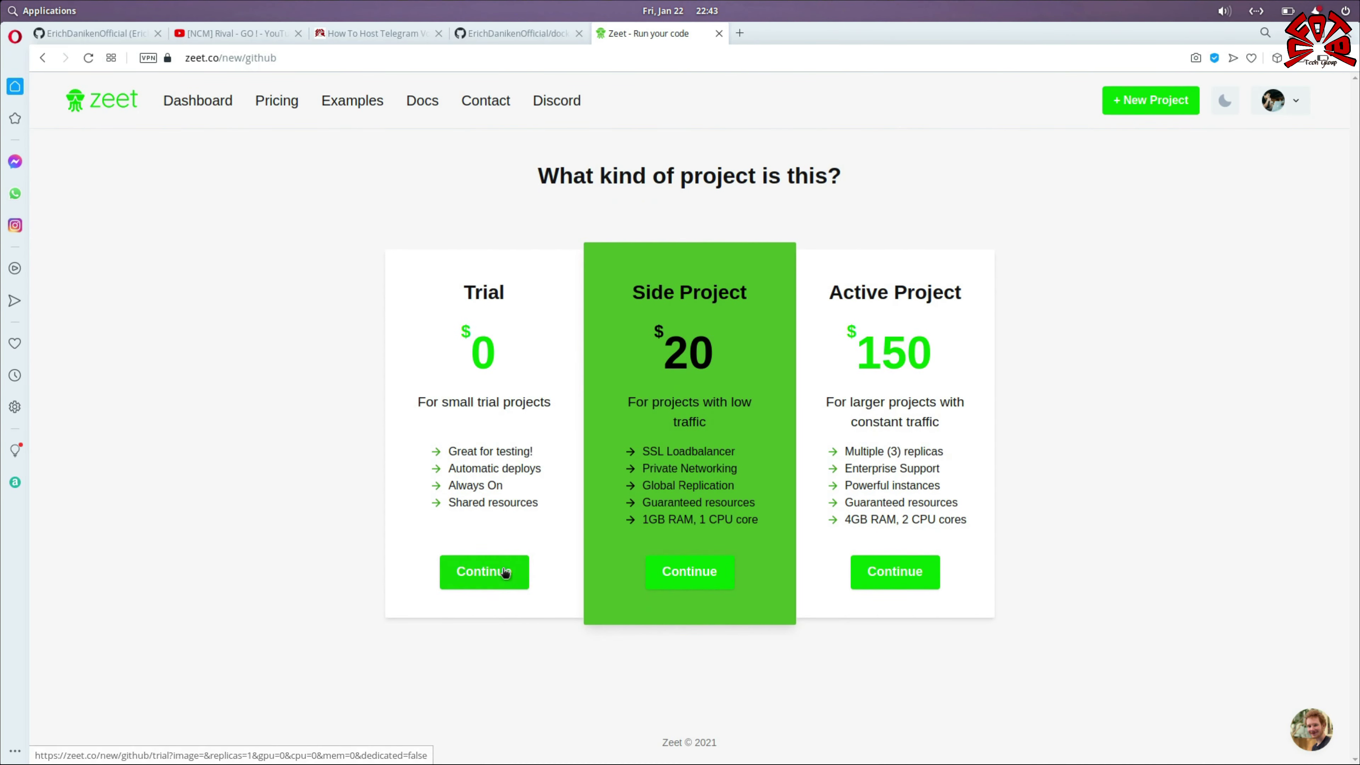
# Step: Pick the free Trial plan and start adding GitHub repositories to Zeet
pyautogui.click(476, 577)
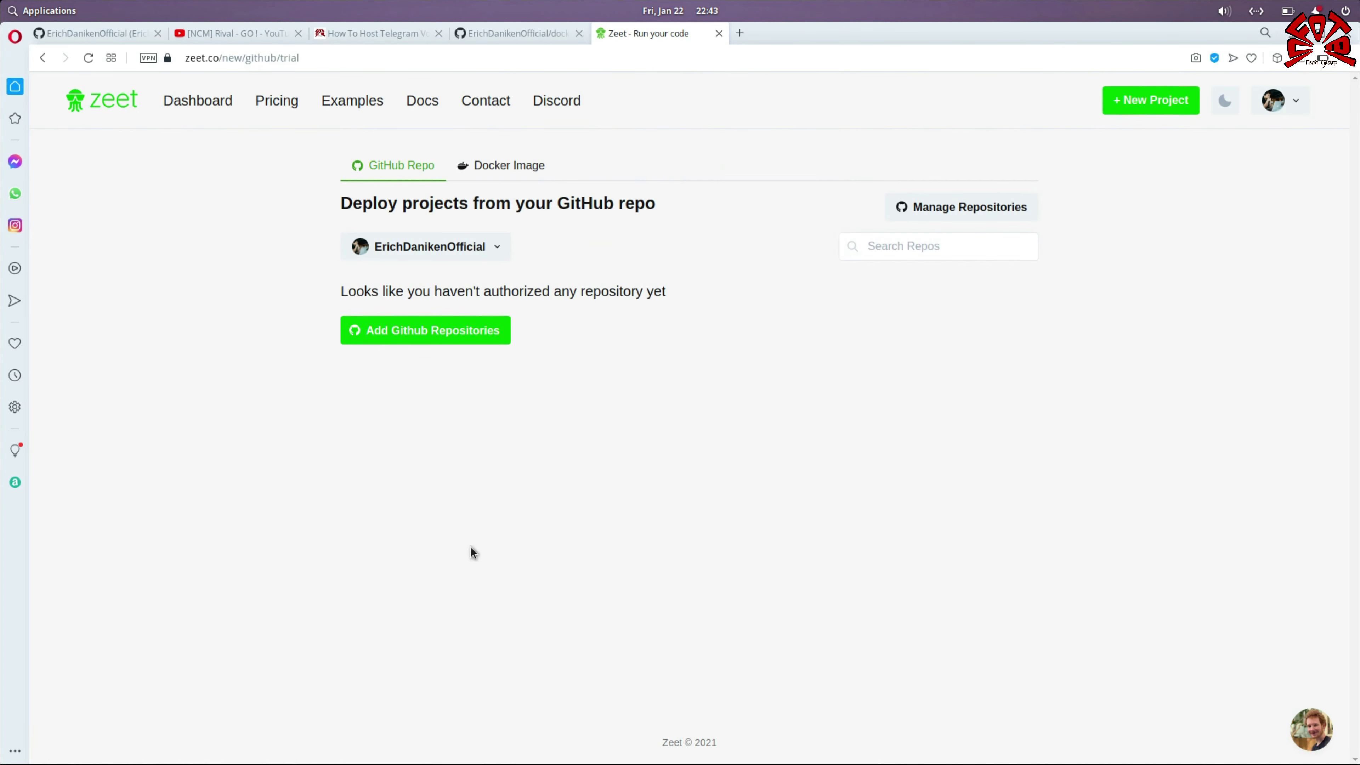
pyautogui.click(932, 244)
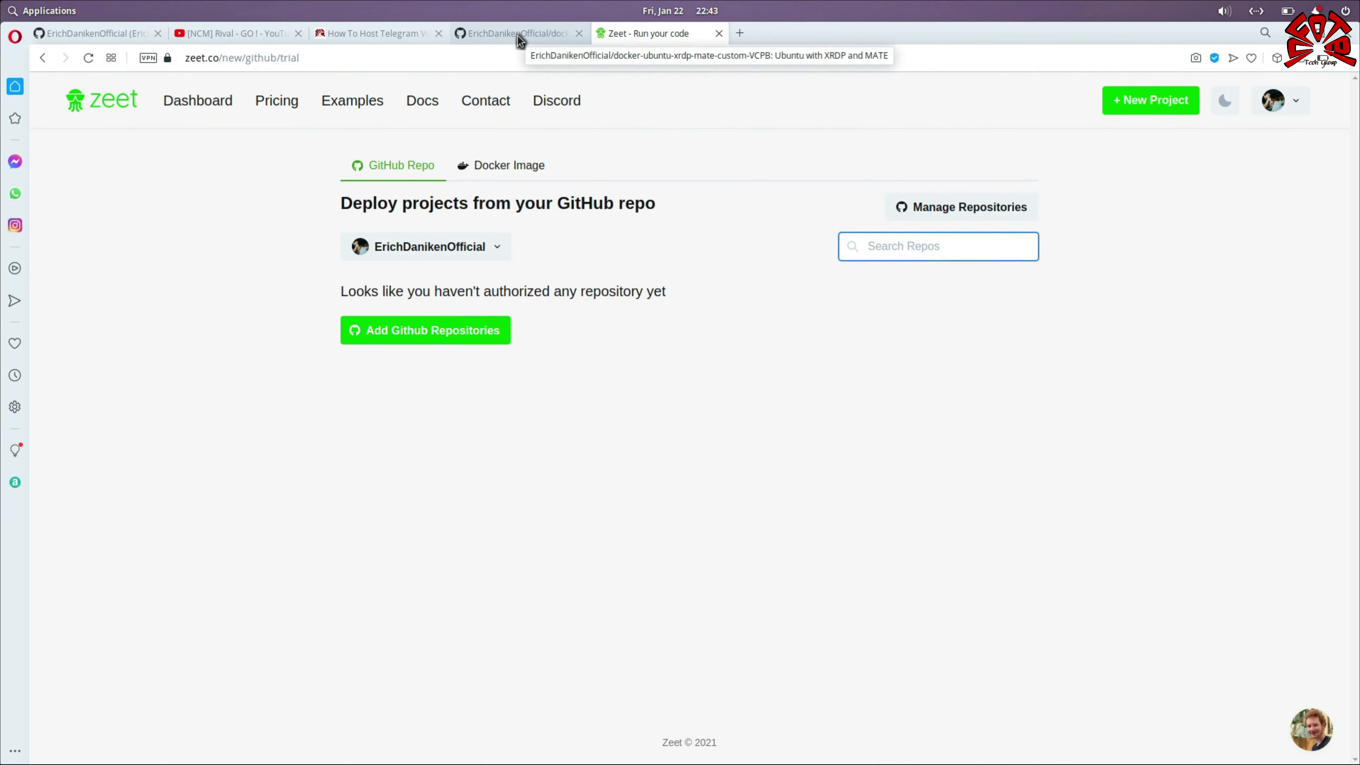
pyautogui.click(429, 333)
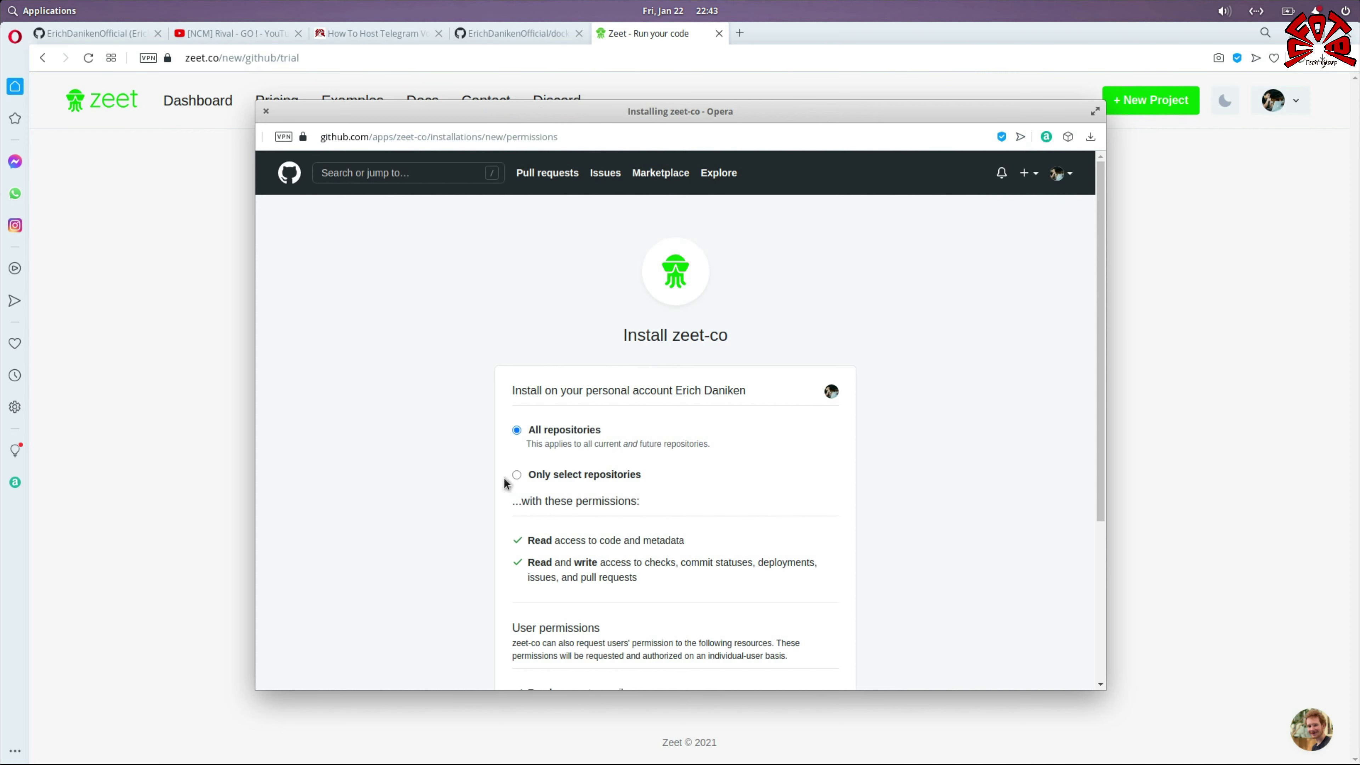
# Step: Install zeet-co with access to only the docker-ubuntu-xrdp-mate-custom-VCPB fork
pyautogui.click(517, 474)
pyautogui.click(601, 498)
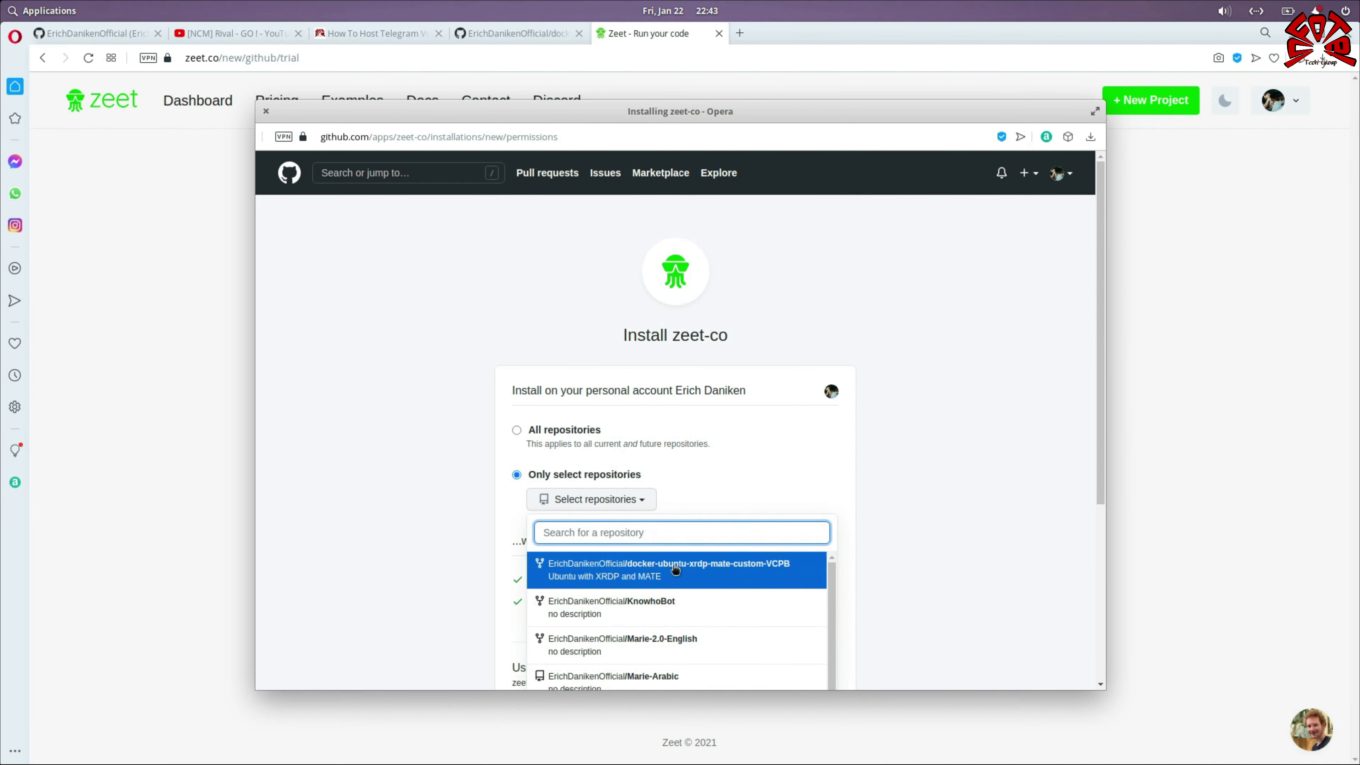
pyautogui.click(636, 572)
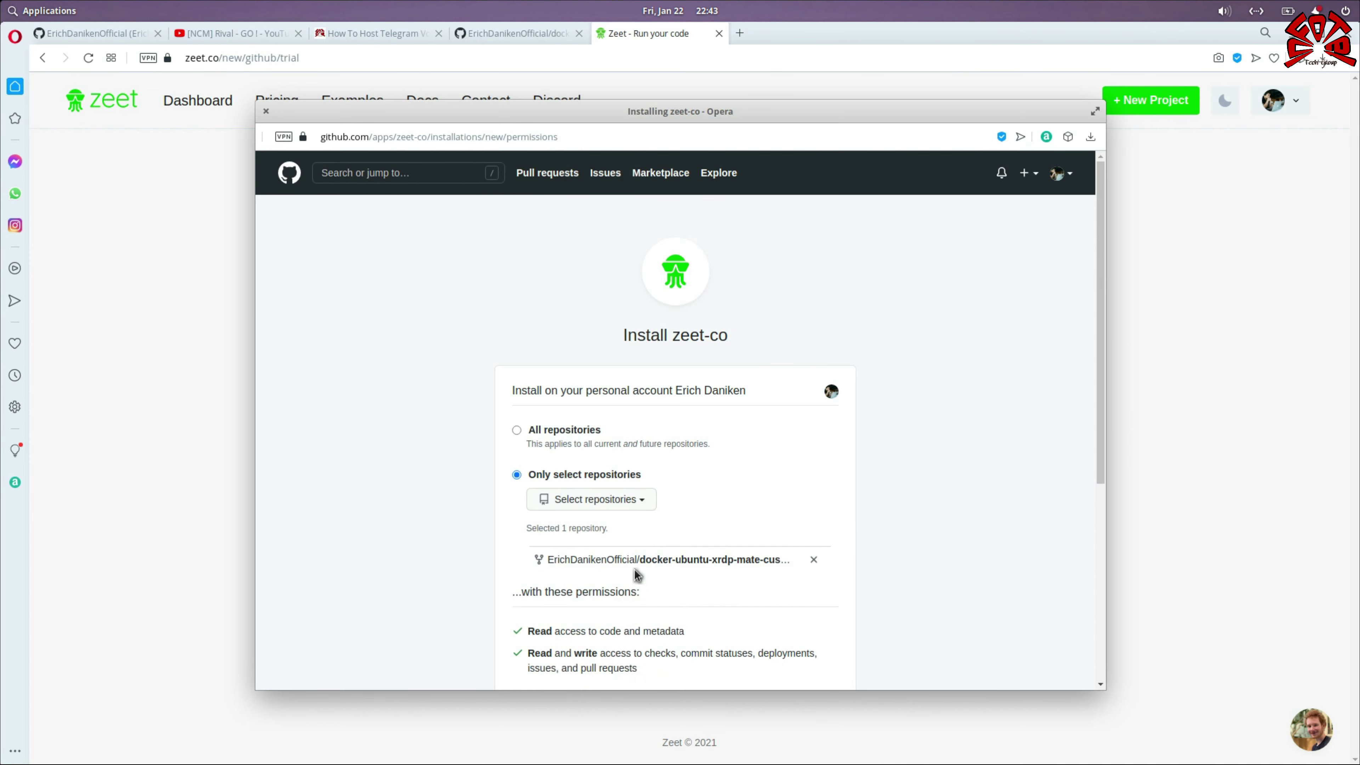
pyautogui.moveTo(1094, 453); pyautogui.dragTo(1096, 664)
pyautogui.click(565, 509)
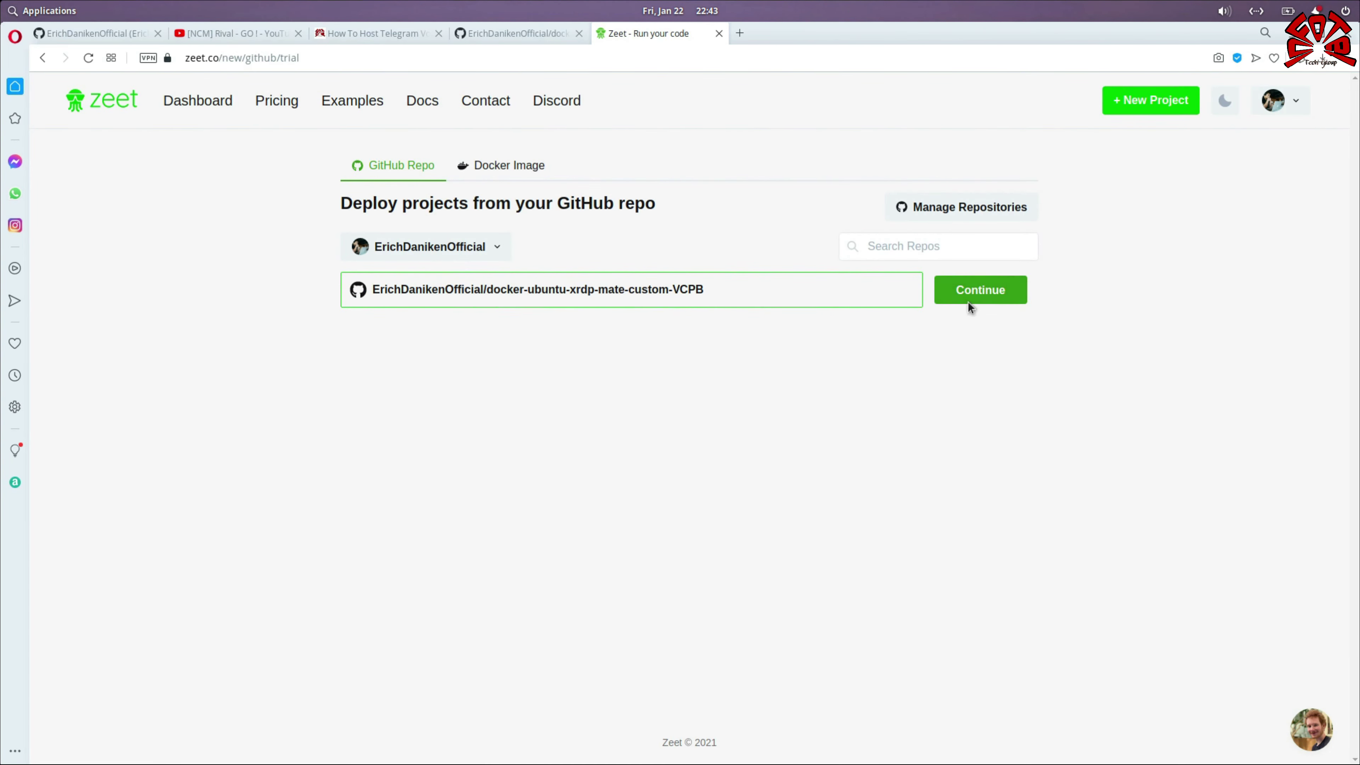
# Step: Continue with the forked repo, keep the default project name, and deploy it
pyautogui.click(979, 293)
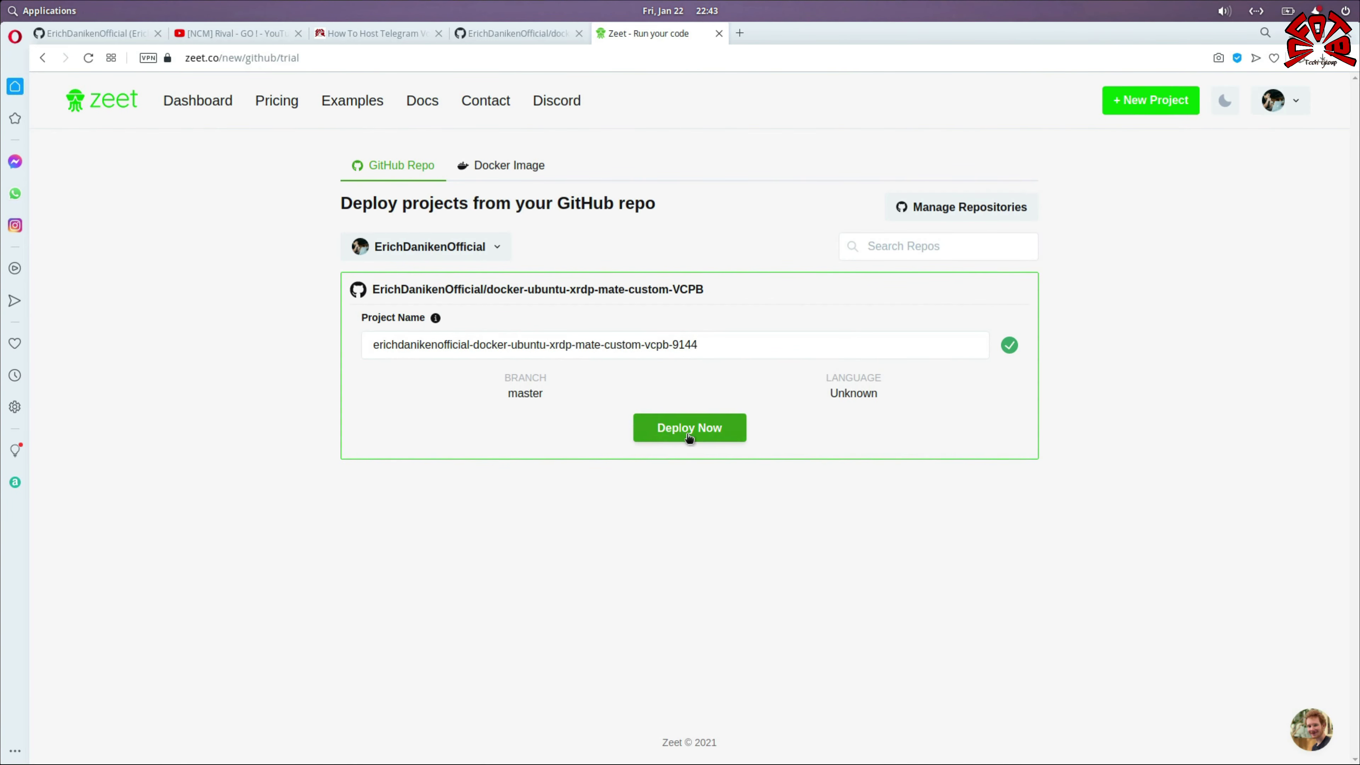
pyautogui.click(686, 428)
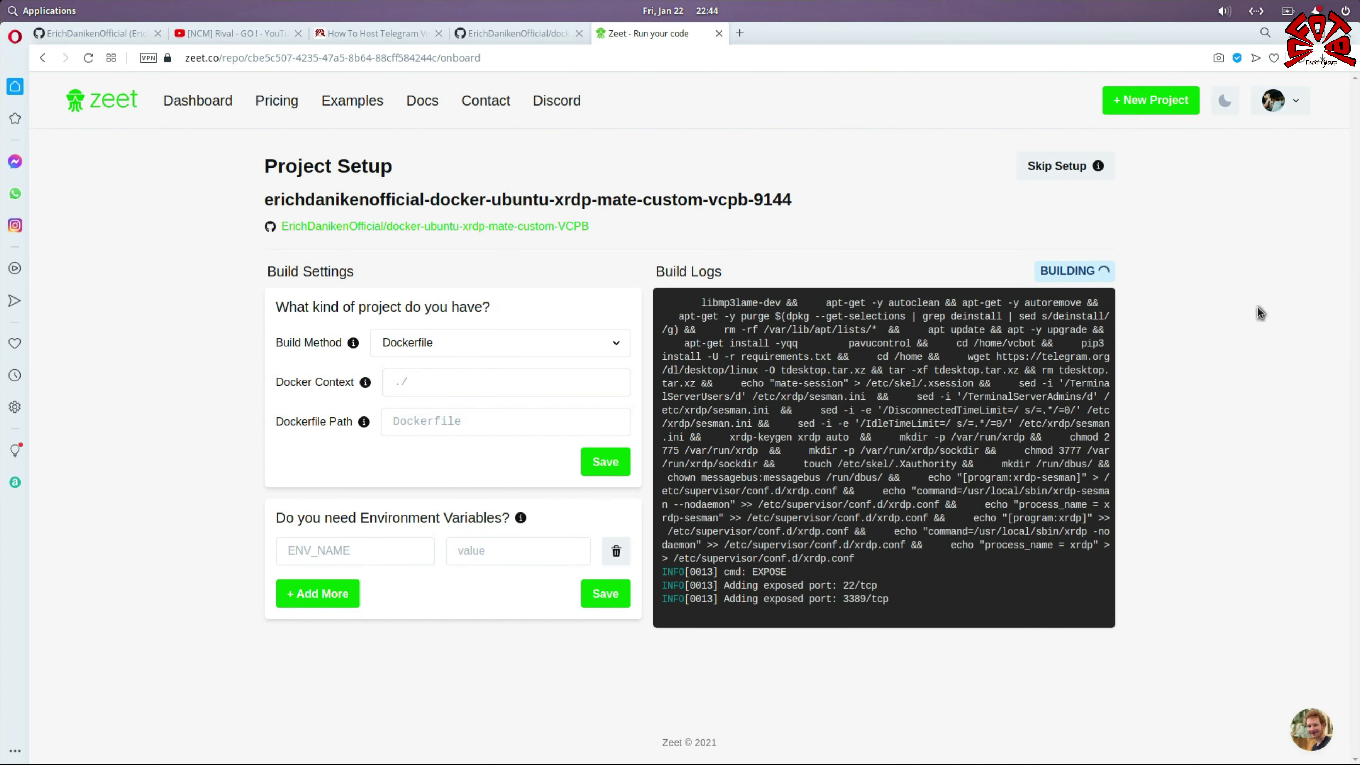
pyautogui.click(517, 33)
# Step: Scroll the hosting guide to its Configuring section listing the required variables
pyautogui.click(357, 34)
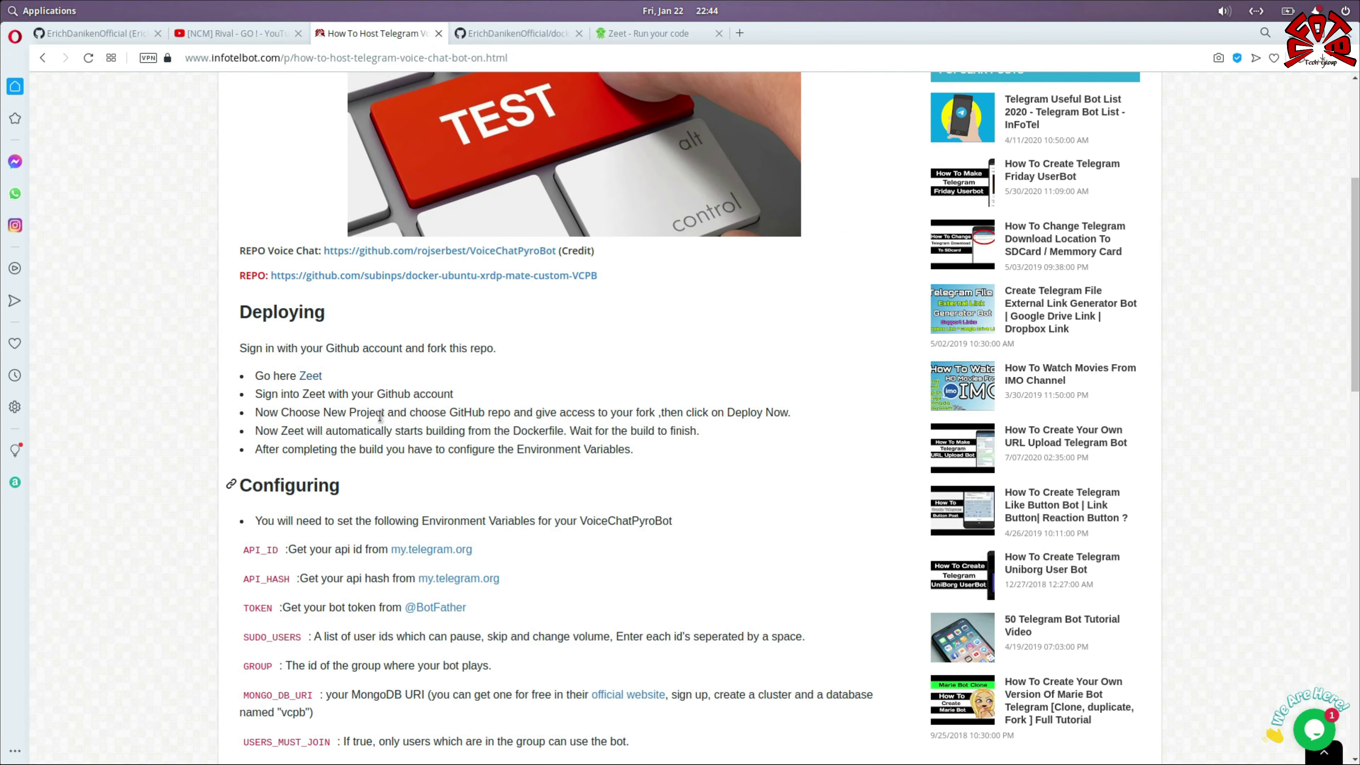
pyautogui.scroll(-1, 383, 418)
pyautogui.scroll(-5, 551, 374)
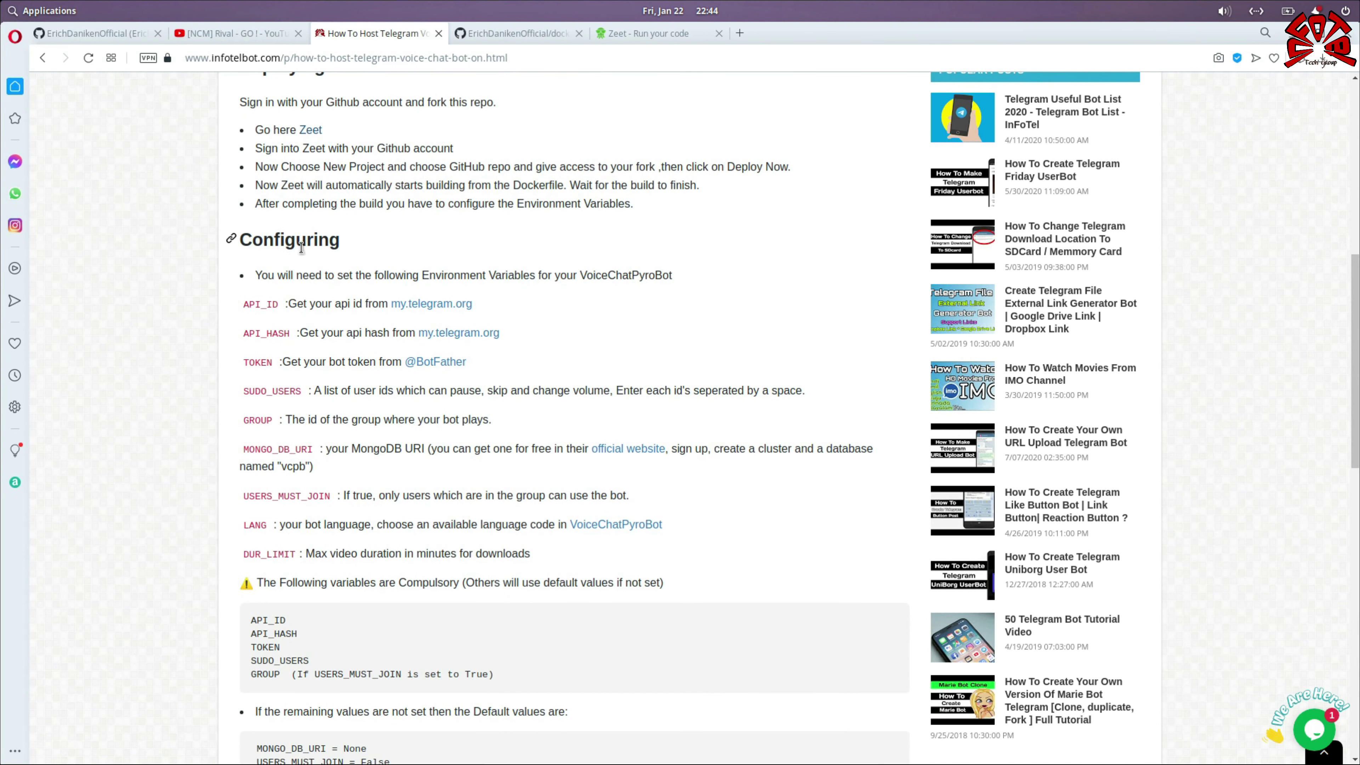
pyautogui.moveTo(301, 248); pyautogui.dragTo(251, 203)
pyautogui.click(247, 313)
# Step: In Zeet, name the first environment variable API_ID and add a second row
pyautogui.click(630, 33)
pyautogui.rightClick(322, 551)
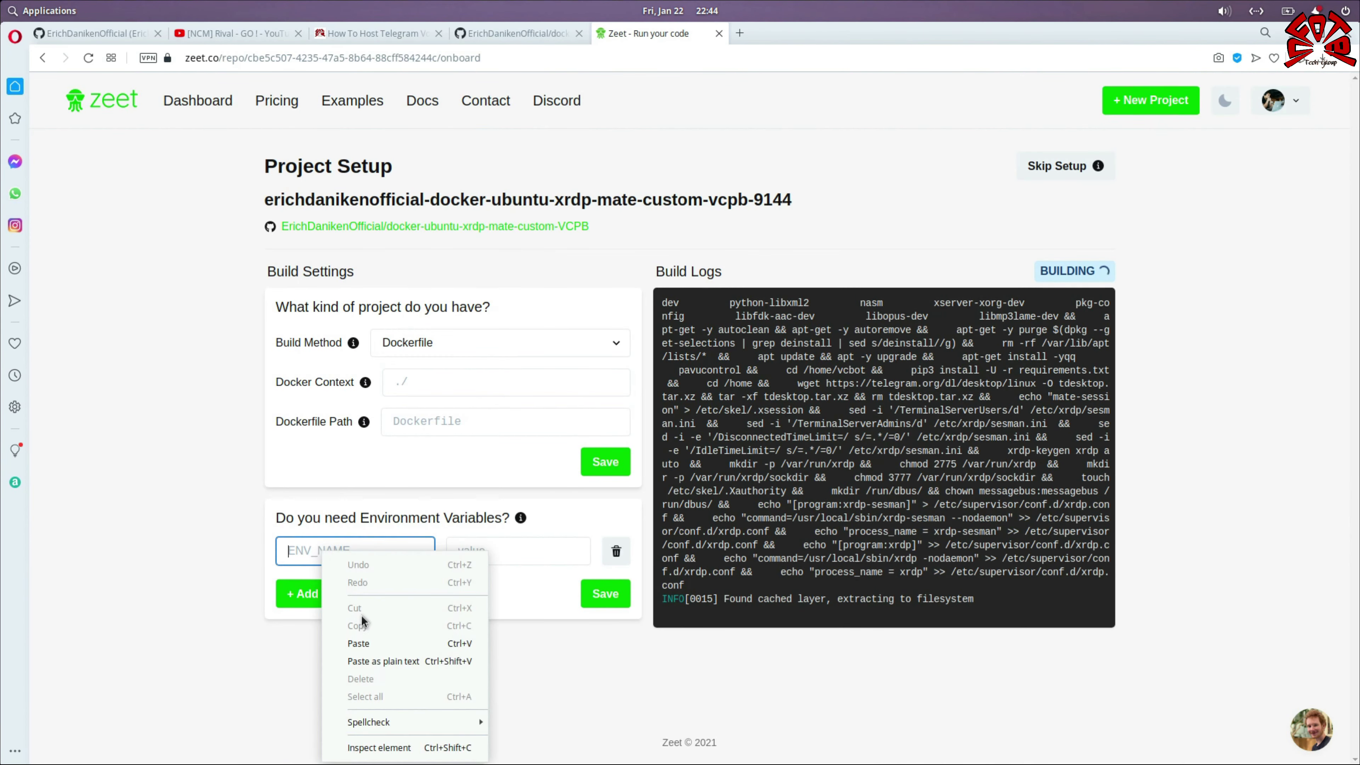
pyautogui.click(370, 648)
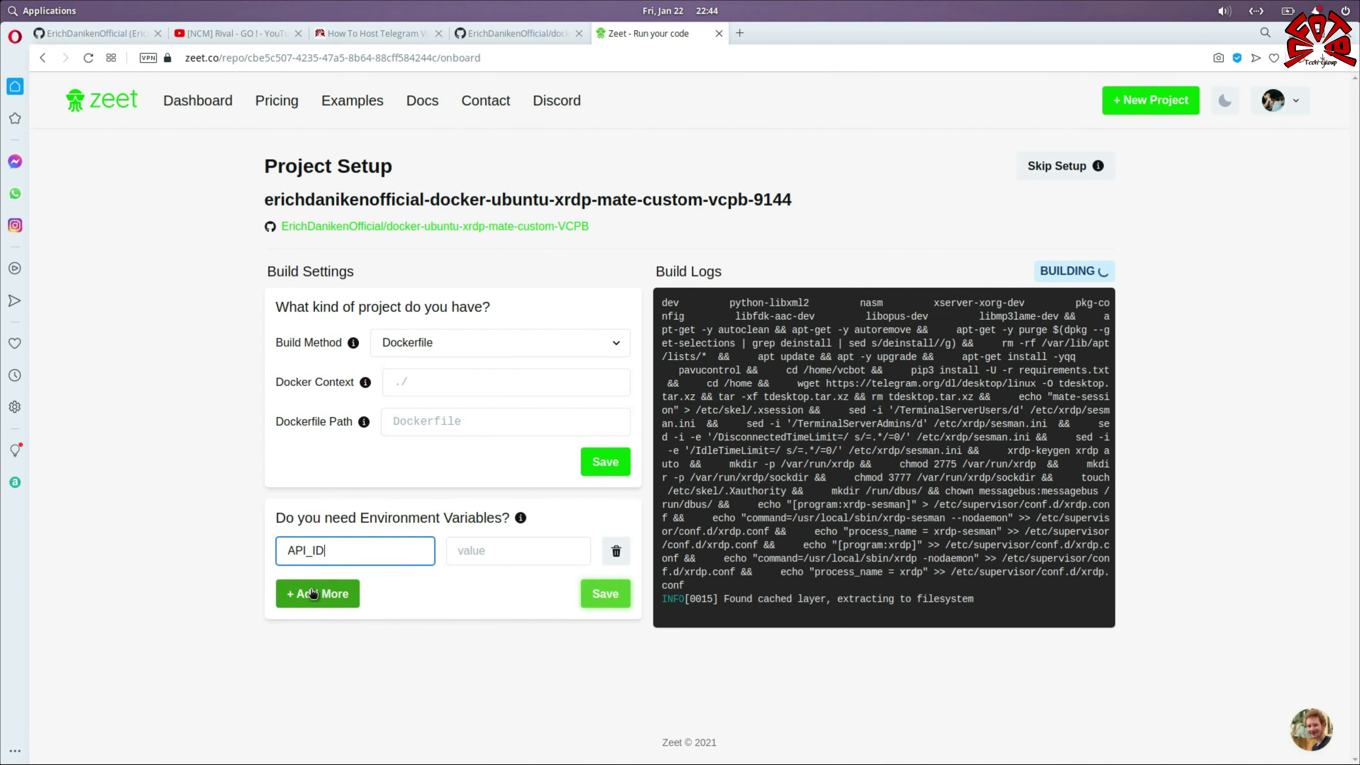
pyautogui.click(331, 593)
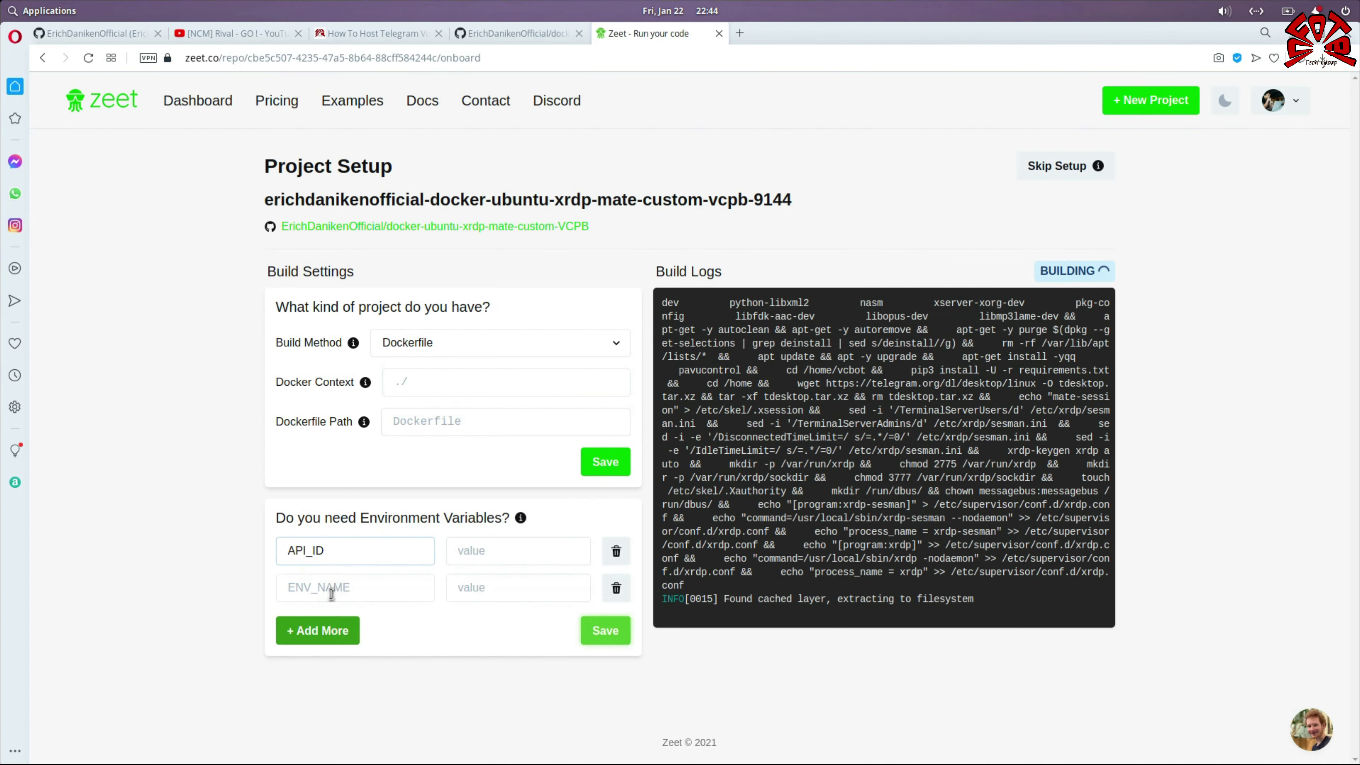
# Step: Copy API_HASH from the guide, use it as the second variable name, and add a third row
pyautogui.click(369, 34)
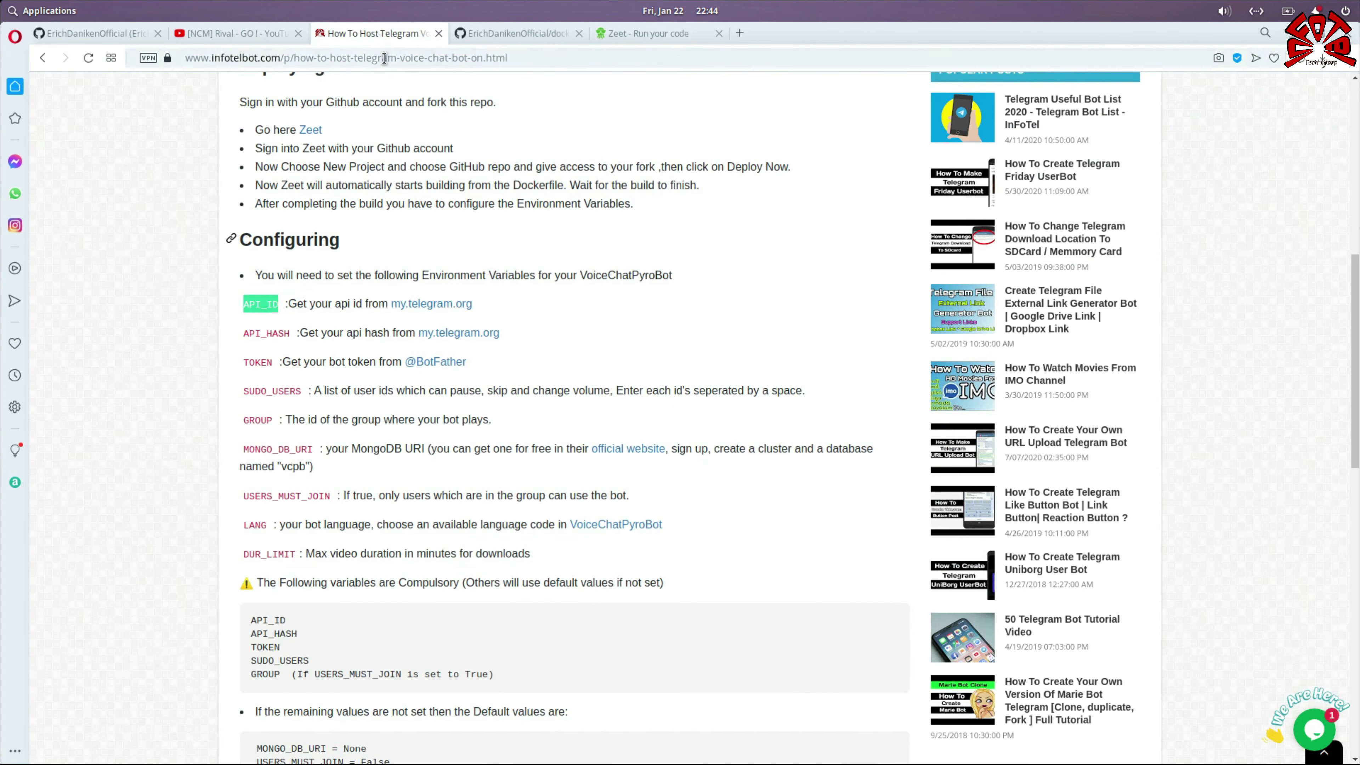
pyautogui.moveTo(248, 337); pyautogui.dragTo(292, 337)
pyautogui.press('super+c')
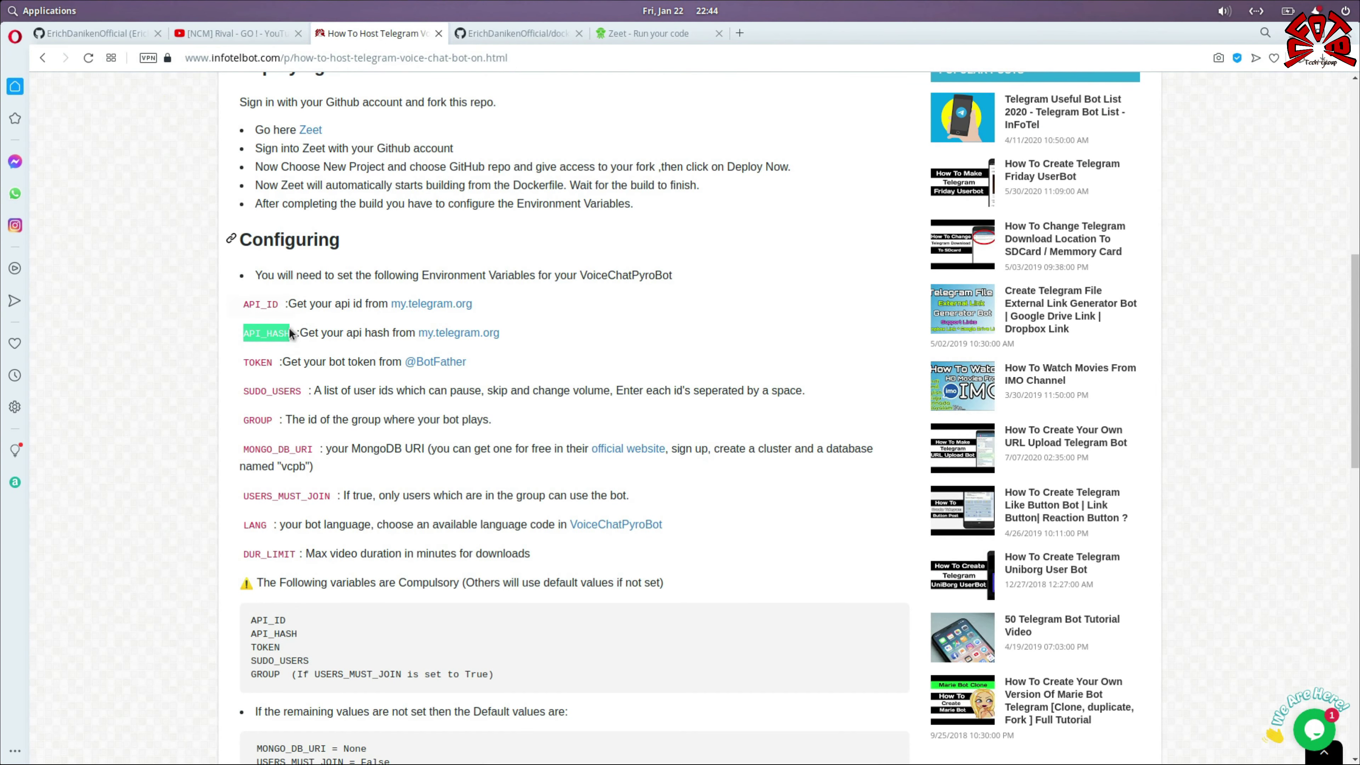
pyautogui.click(549, 33)
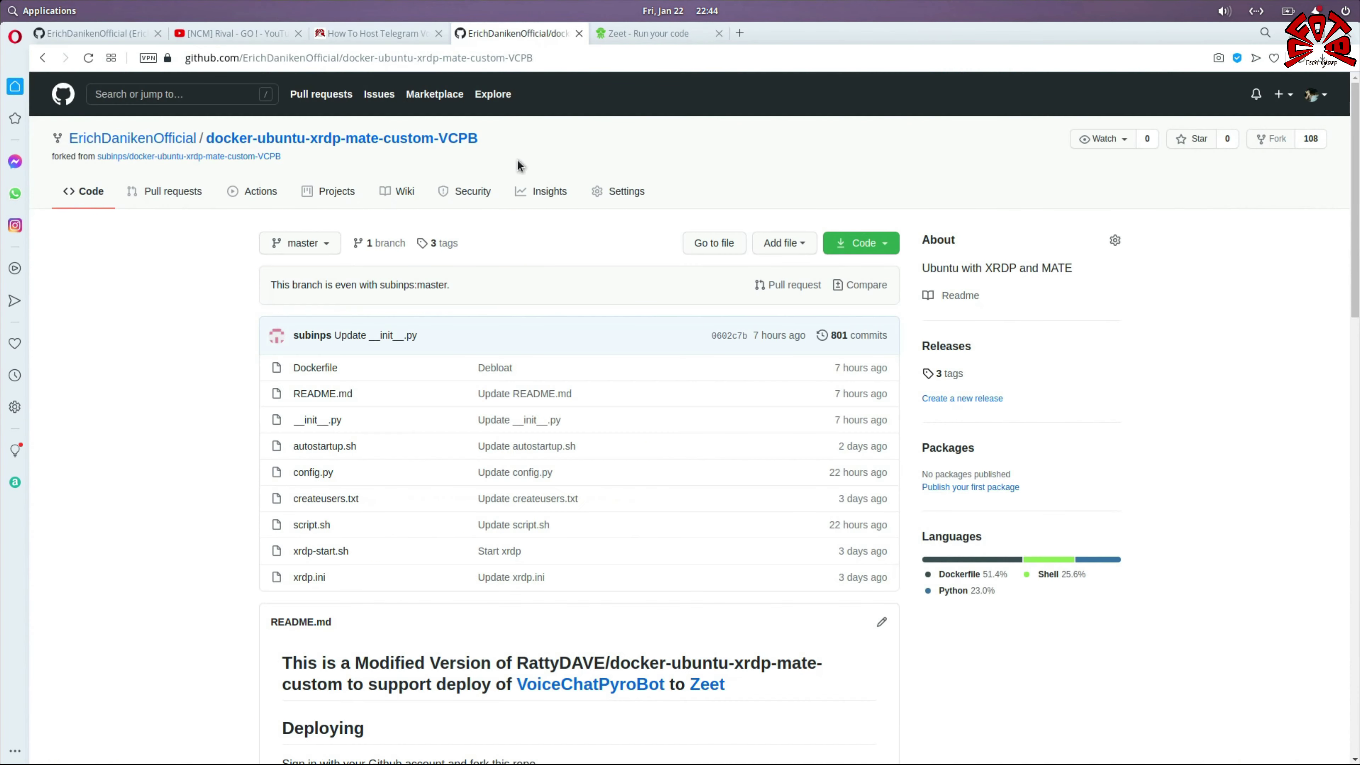
pyautogui.click(638, 35)
pyautogui.click(316, 588)
pyautogui.rightClick(316, 588)
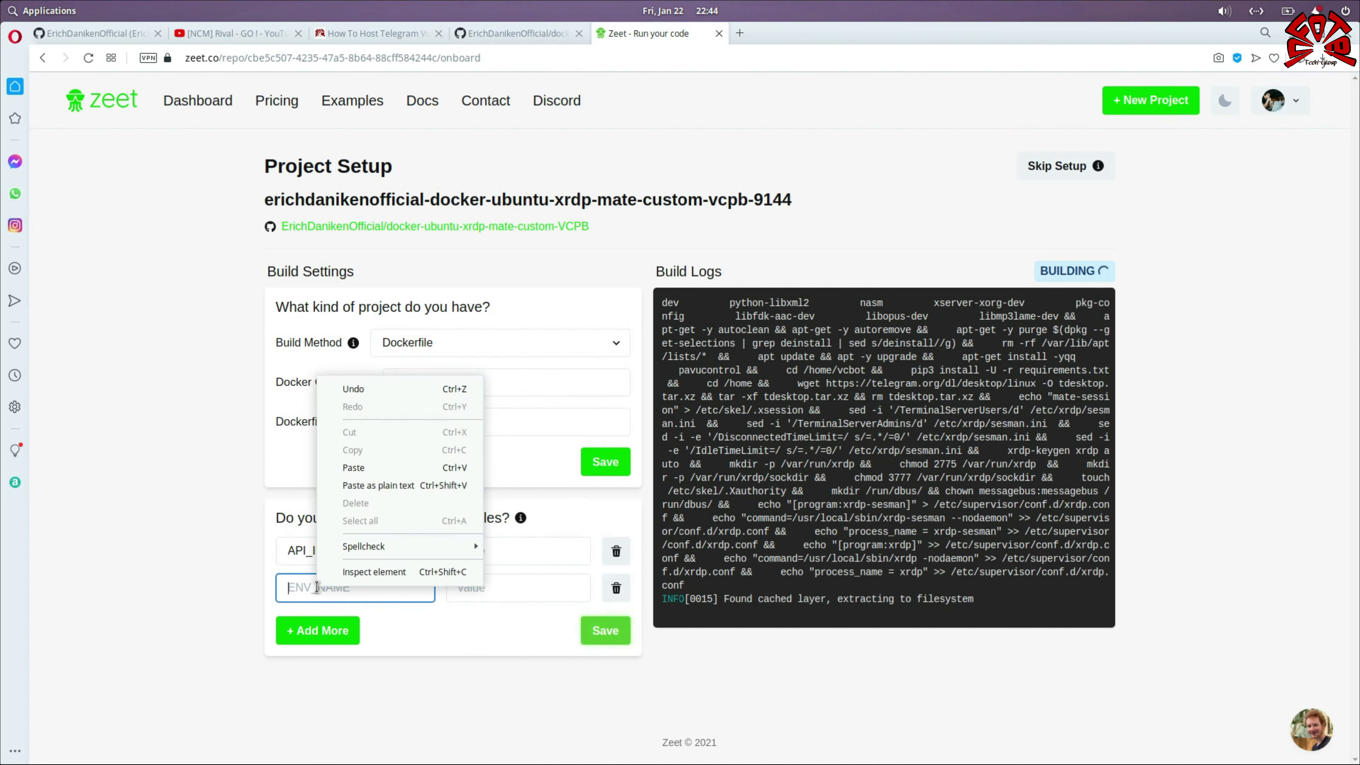
pyautogui.click(371, 467)
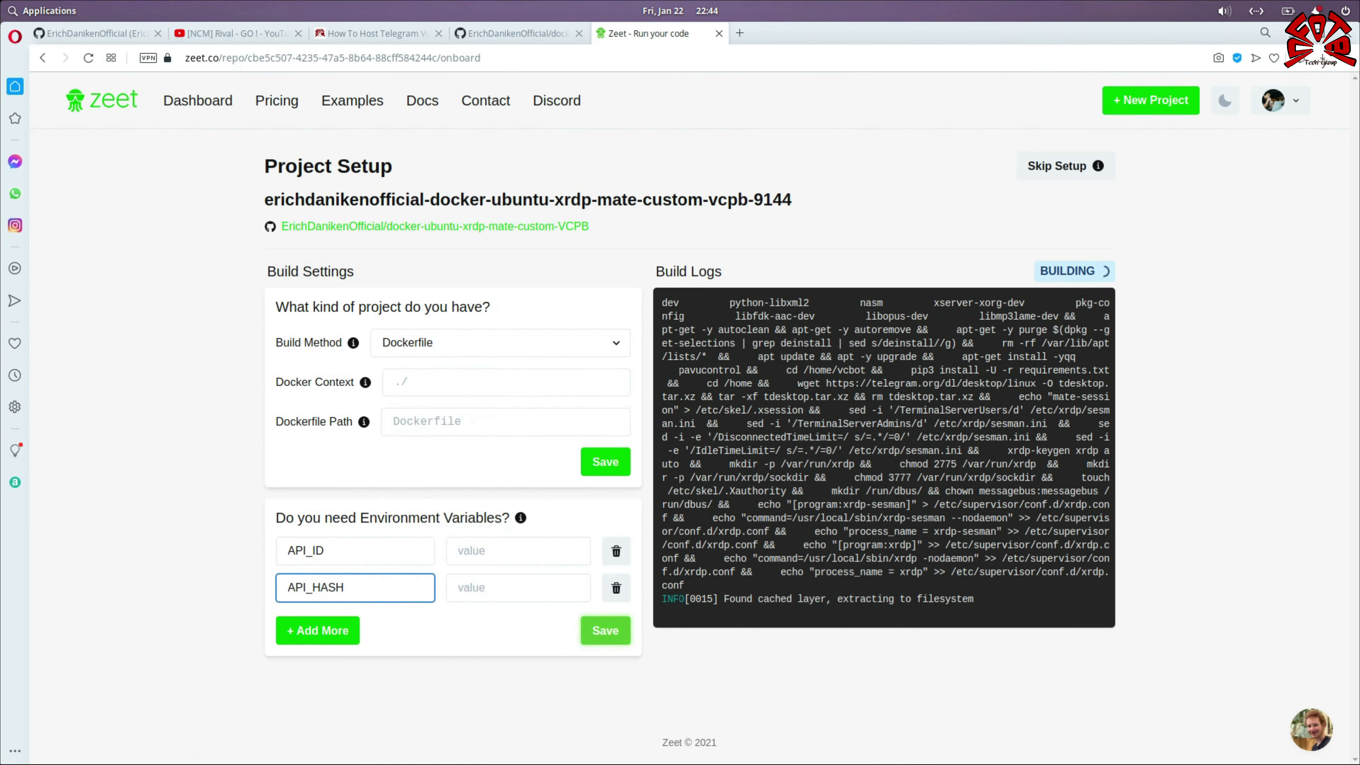
pyautogui.click(333, 632)
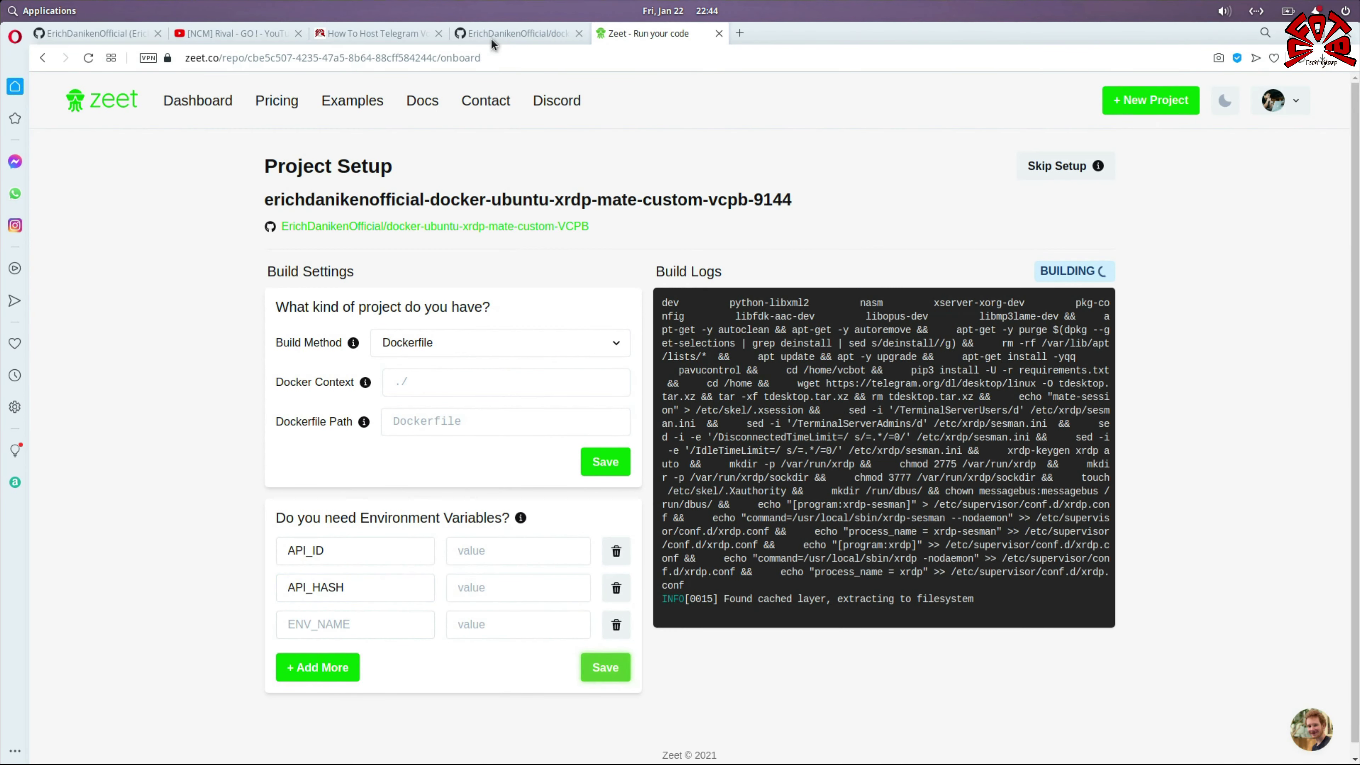
pyautogui.click(382, 35)
# Step: Open my.telegram.org from the guide in a new tab and focus its phone number field
pyautogui.rightClick(434, 333)
pyautogui.press('Escape')
pyautogui.middleClick(459, 333)
pyautogui.click(781, 35)
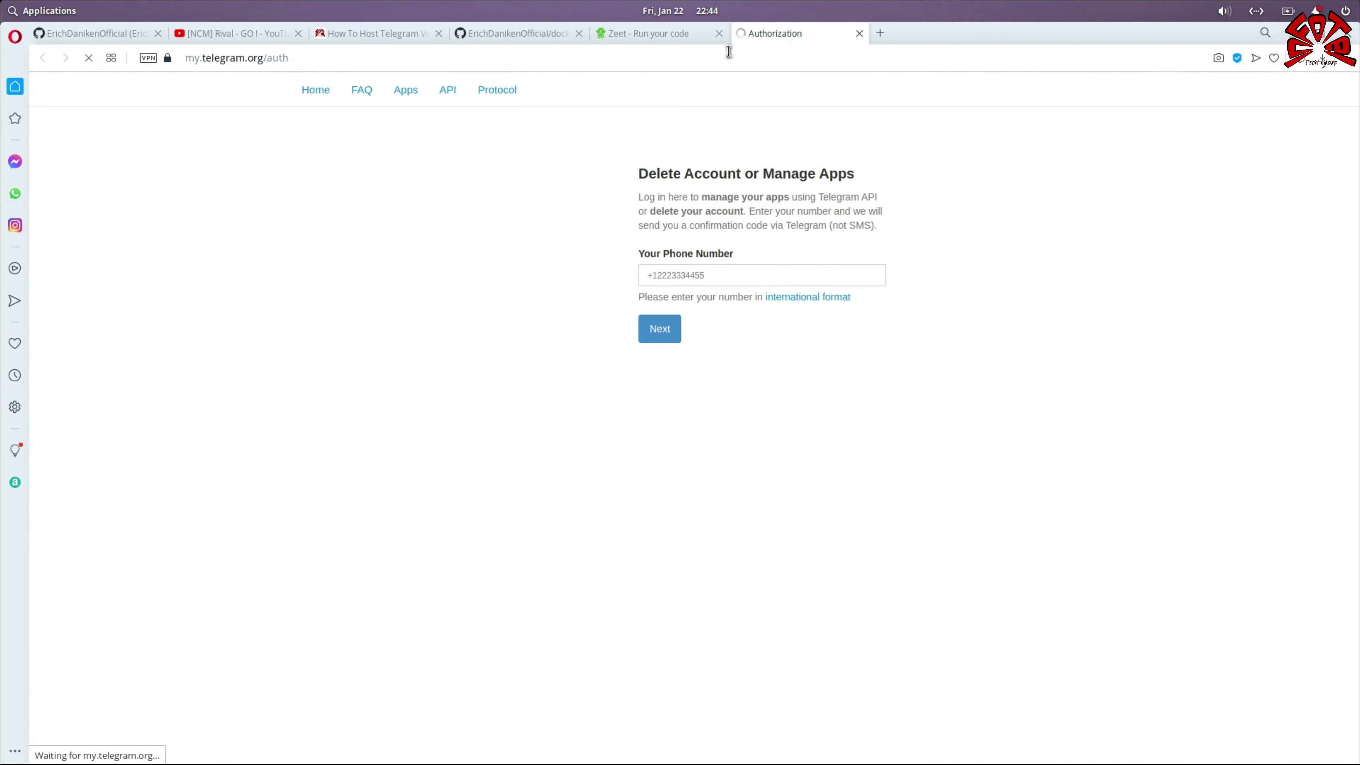
pyautogui.click(678, 279)
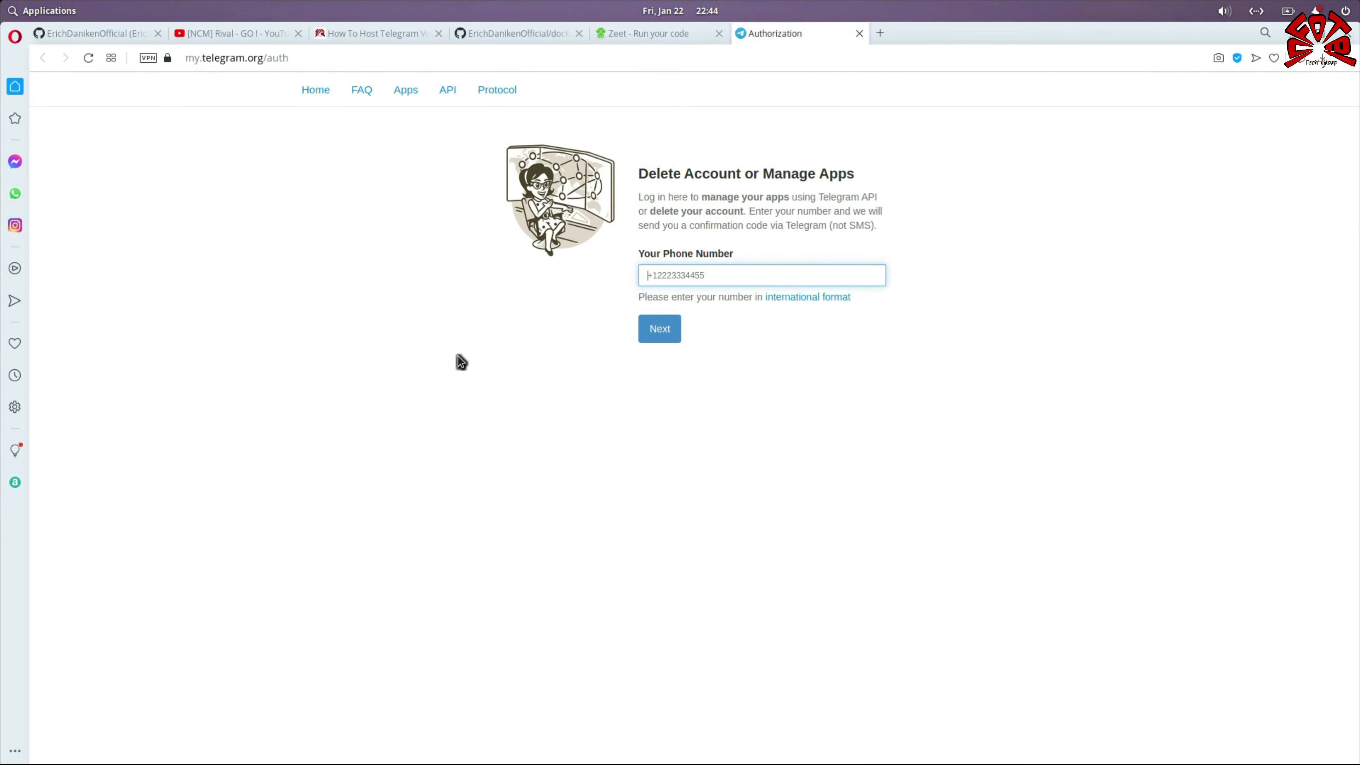
pyautogui.press('super+Down')
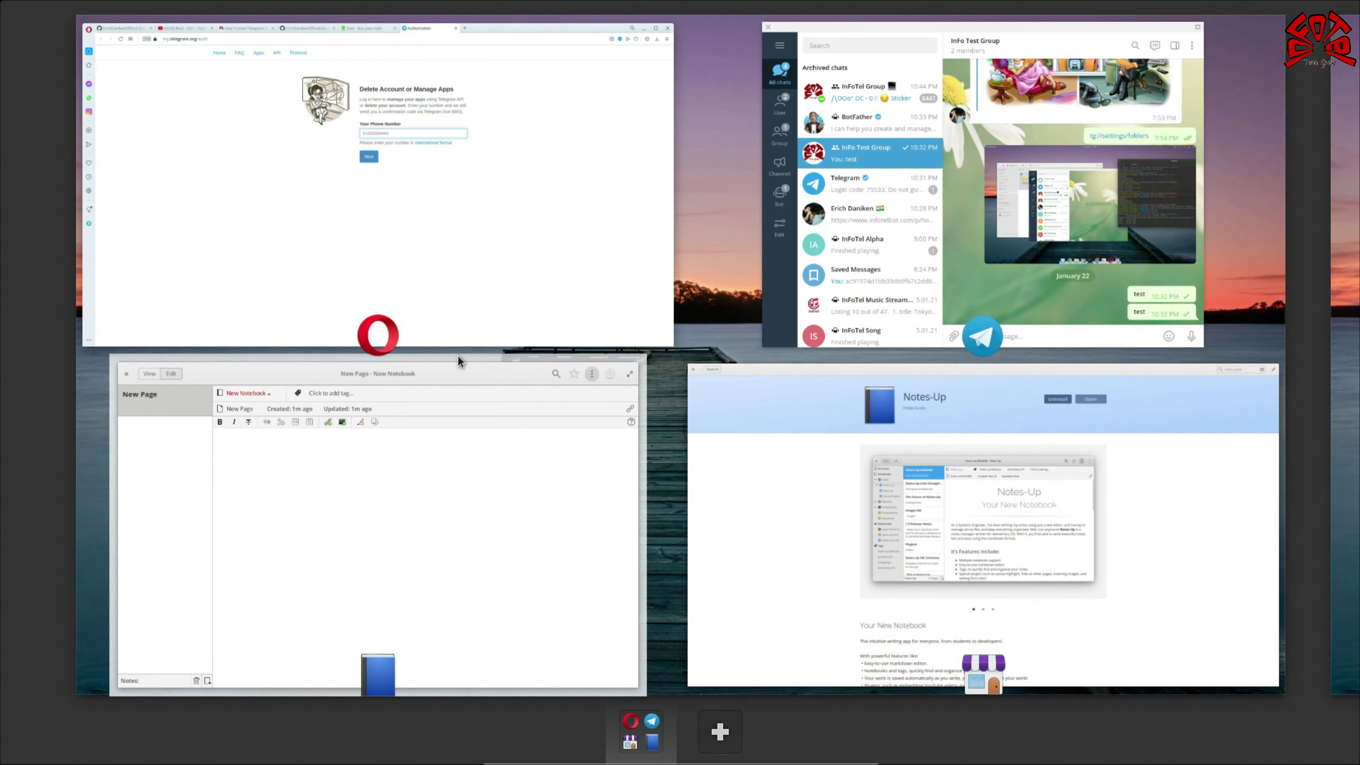
pyautogui.press('super+Down')
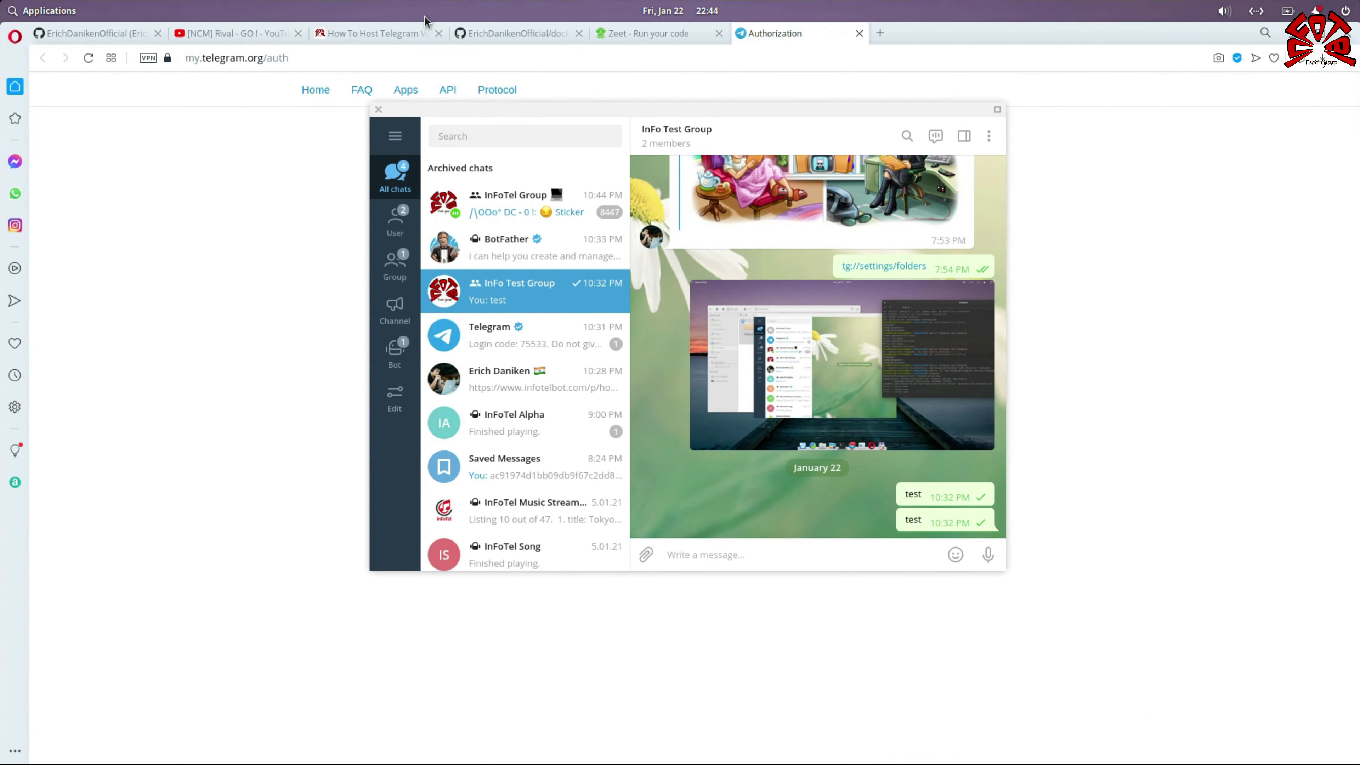
pyautogui.click(401, 141)
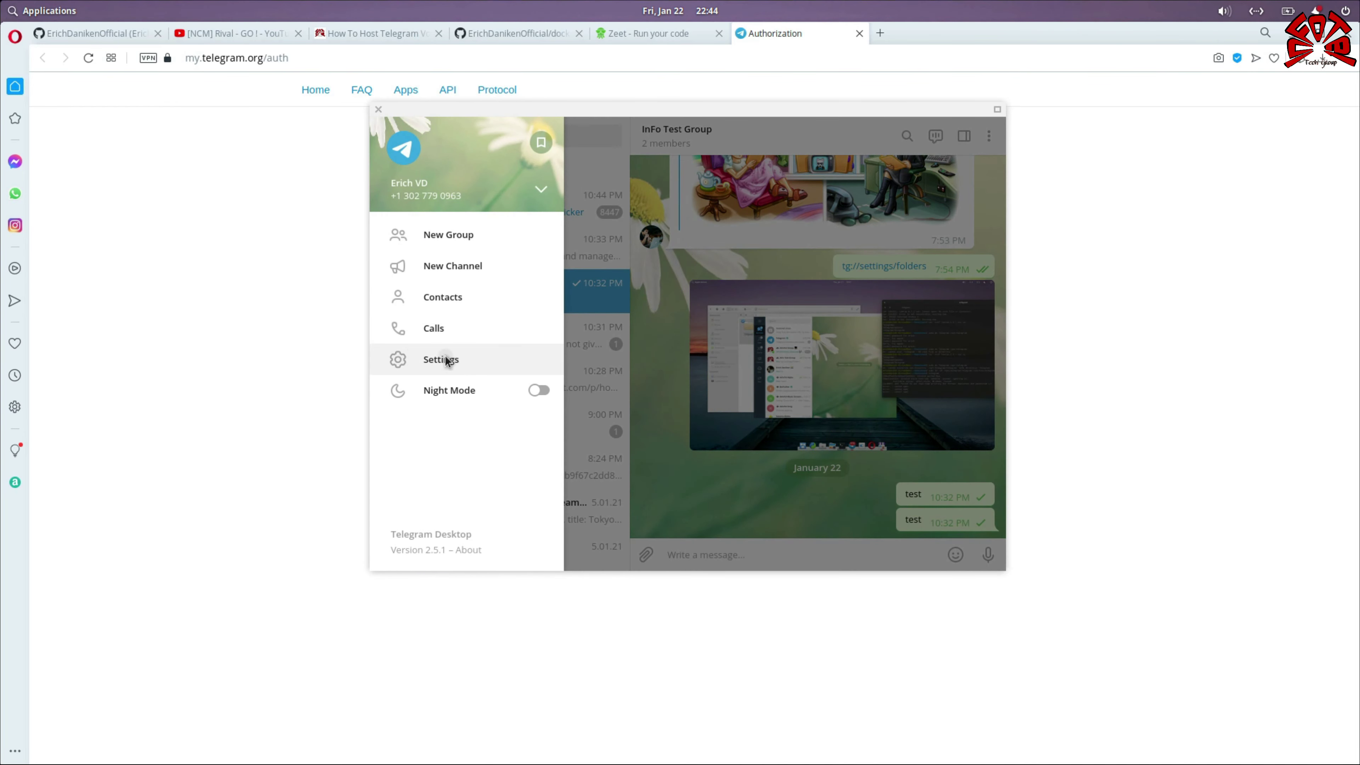
pyautogui.click(445, 356)
pyautogui.click(647, 279)
pyautogui.rightClick(633, 369)
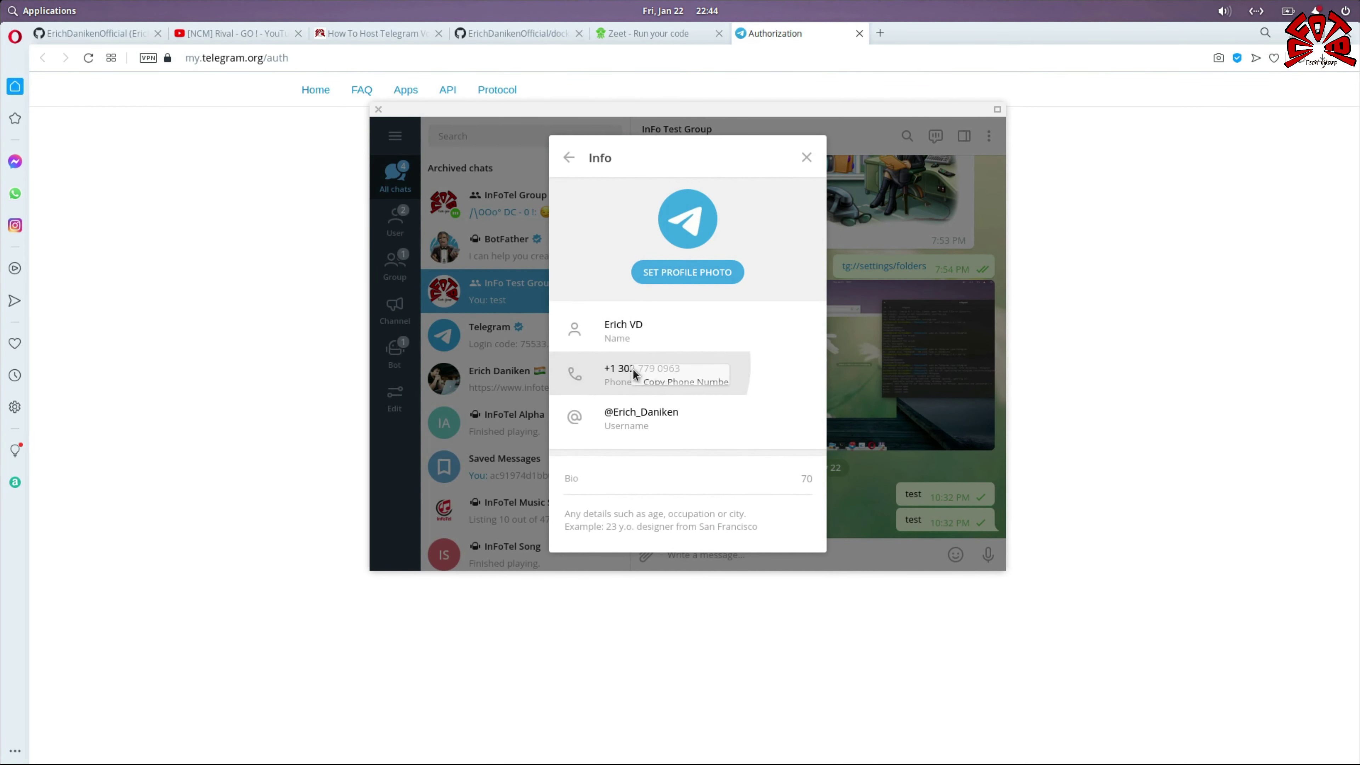
pyautogui.click(669, 382)
pyautogui.click(806, 157)
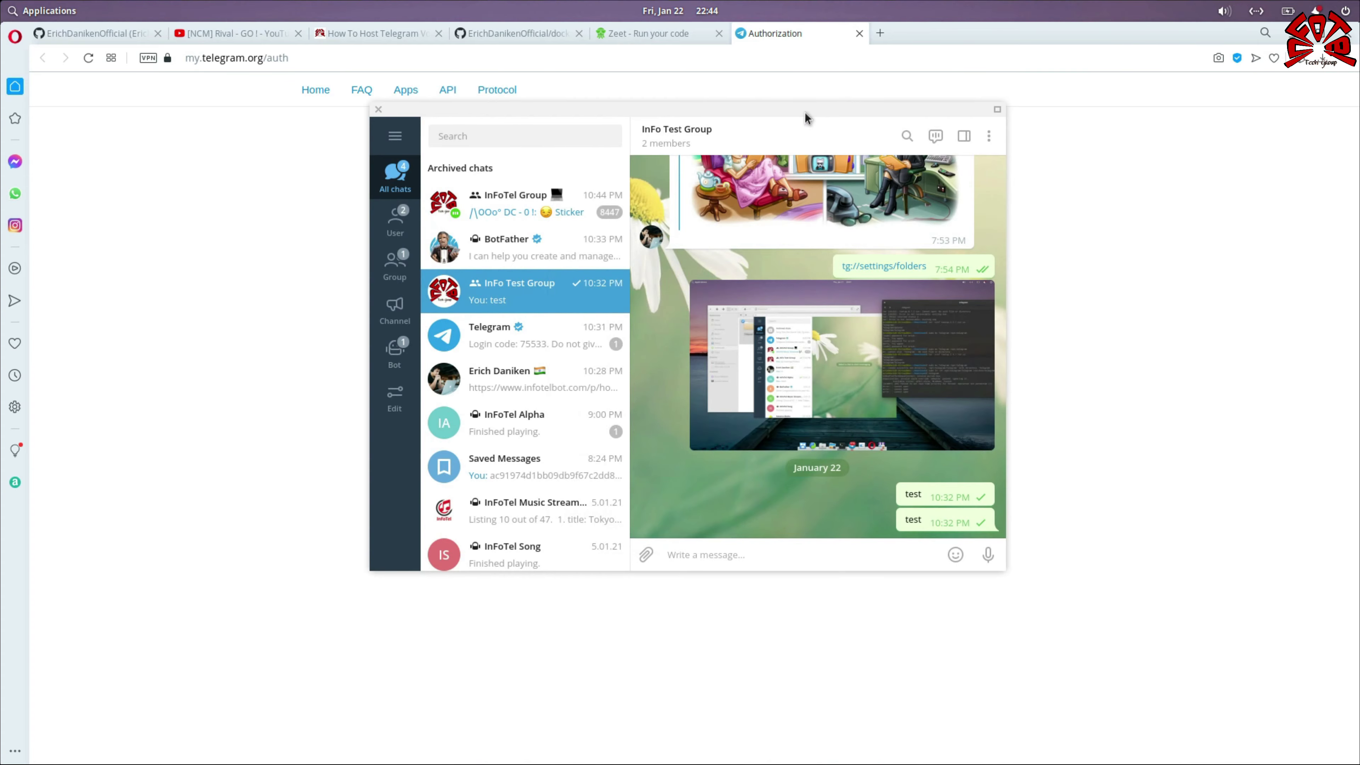
# Step: Paste the phone number into the my.telegram.org login form and request a confirmation code
pyautogui.rightClick(804, 112)
pyautogui.click(824, 142)
pyautogui.rightClick(1229, 33)
pyautogui.click(1233, 47)
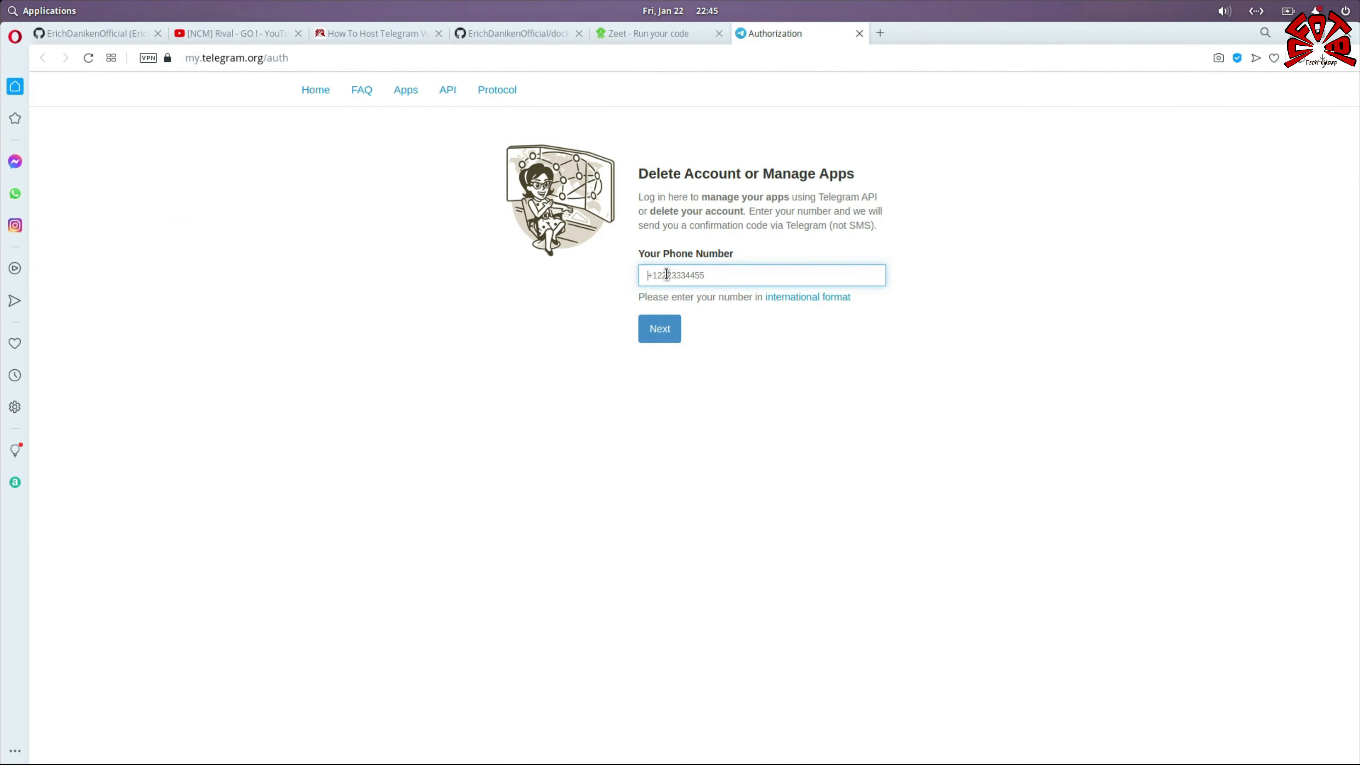
pyautogui.hotkey('ctrl', 'v')
pyautogui.click(660, 329)
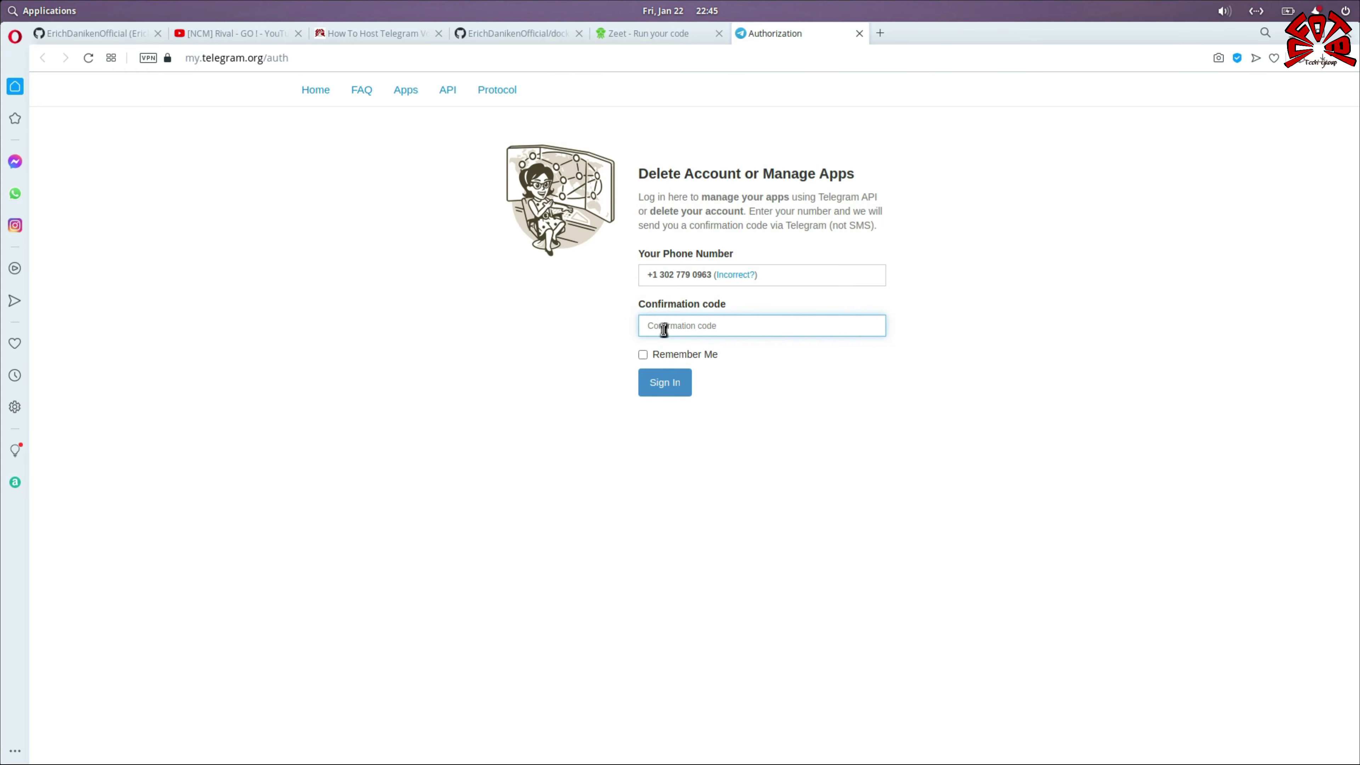
pyautogui.press('super+Down')
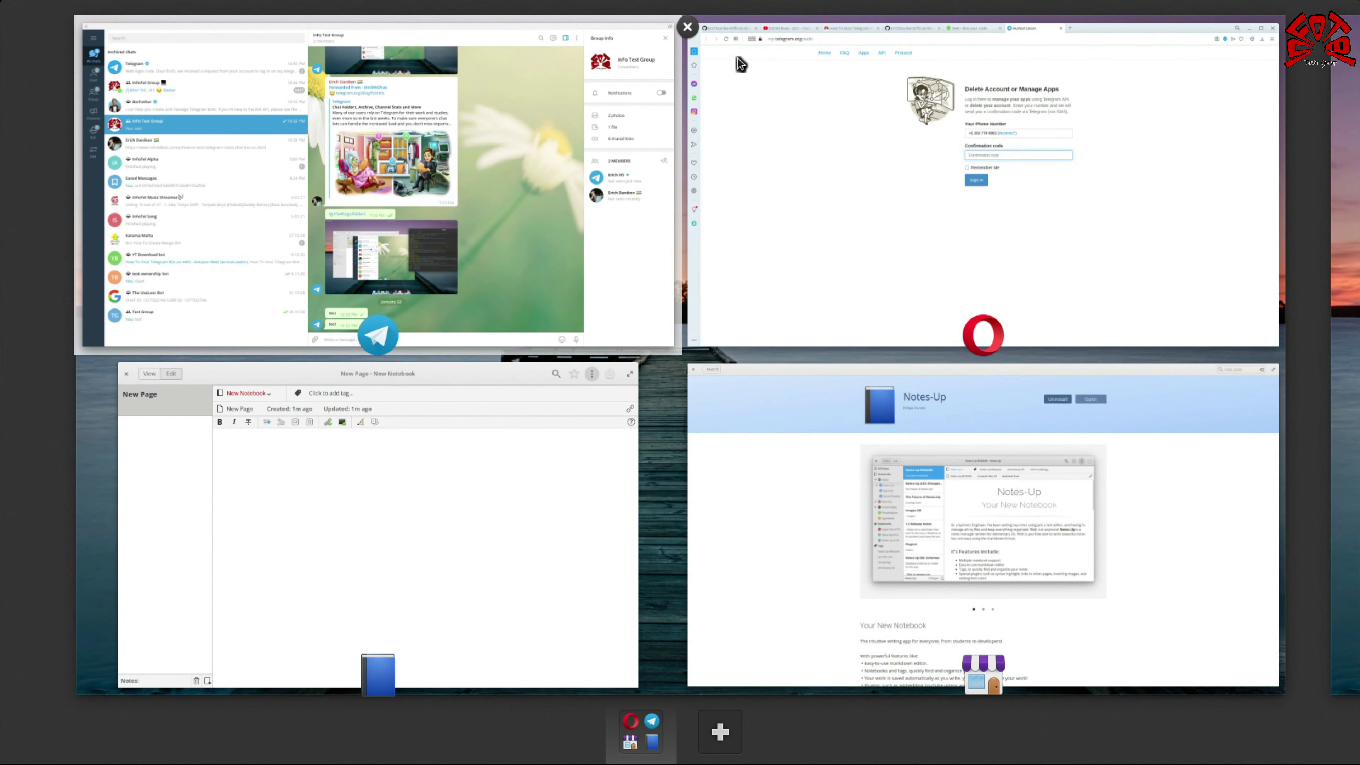
# Step: Copy the latest web login code from Telegram's service notifications
pyautogui.press('Escape')
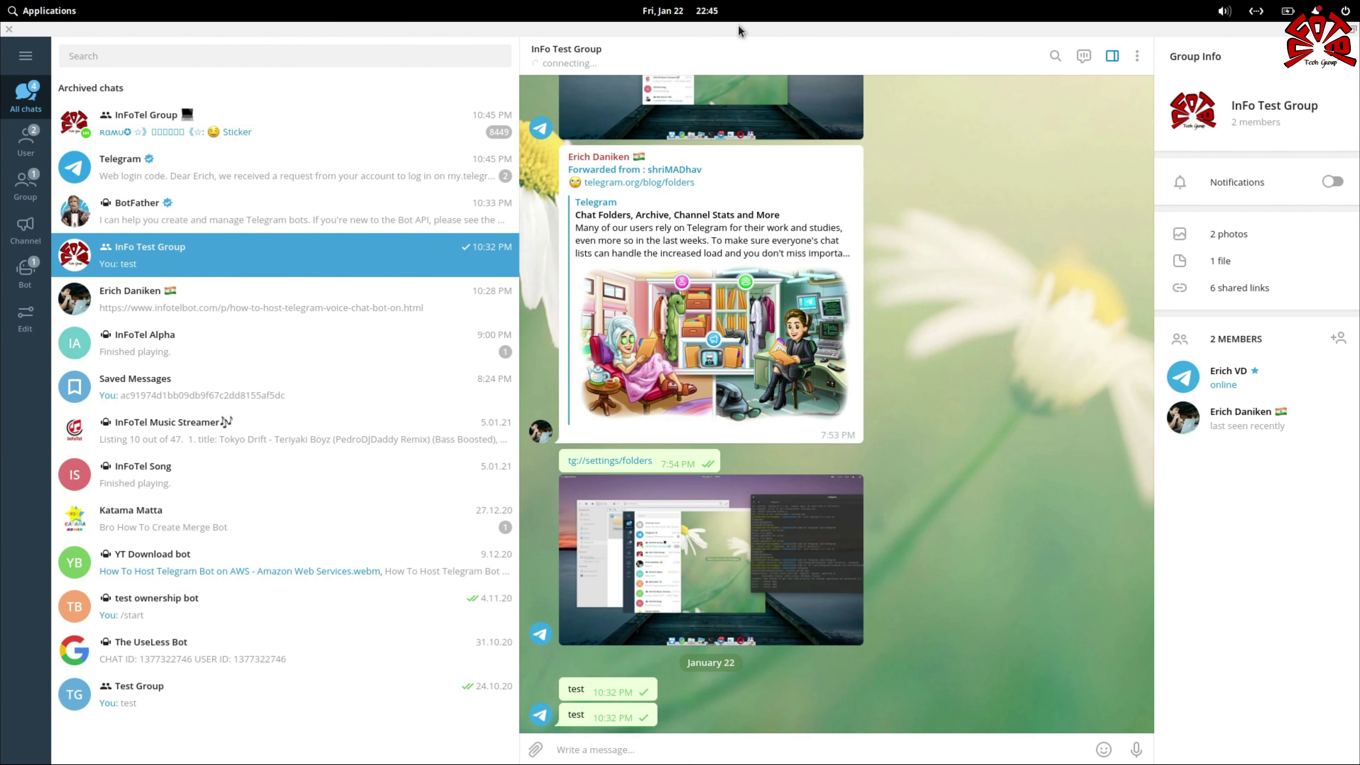
pyautogui.rightClick(737, 27)
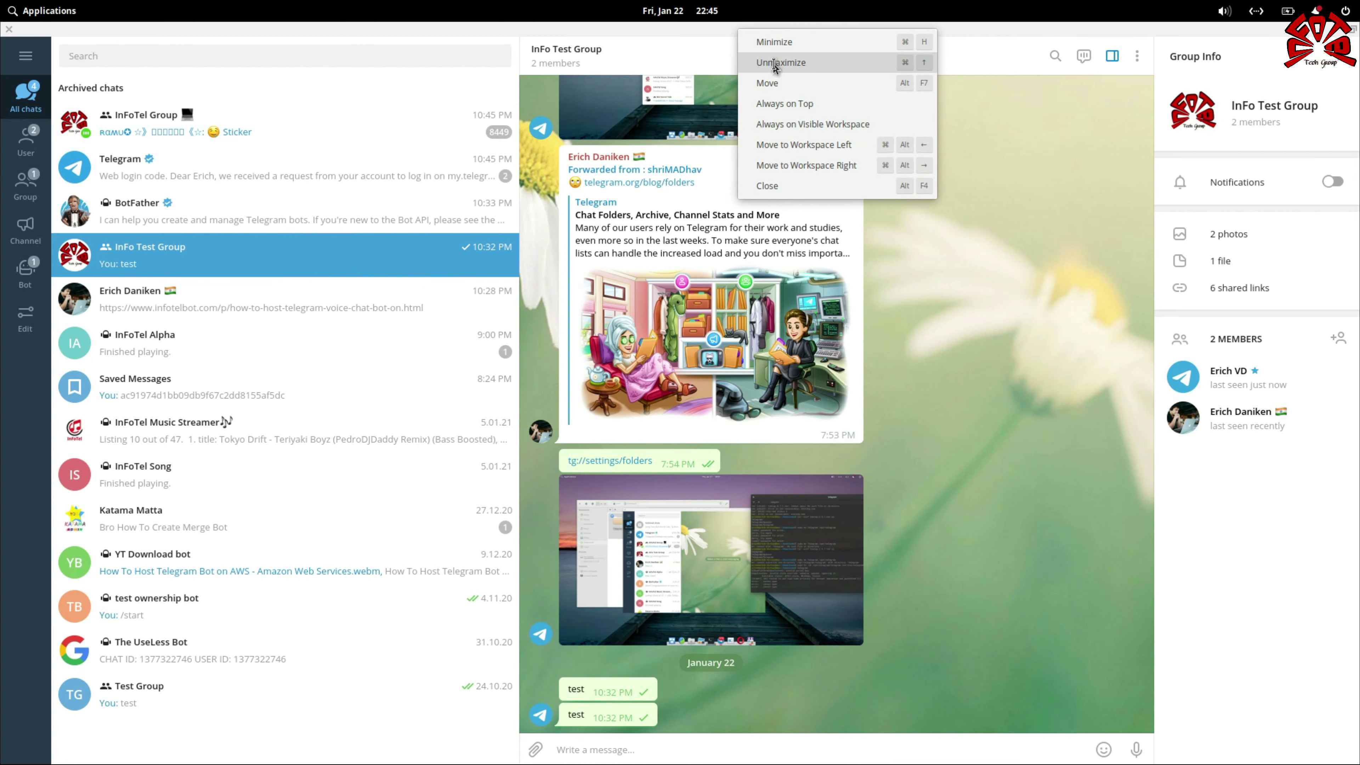
pyautogui.click(773, 63)
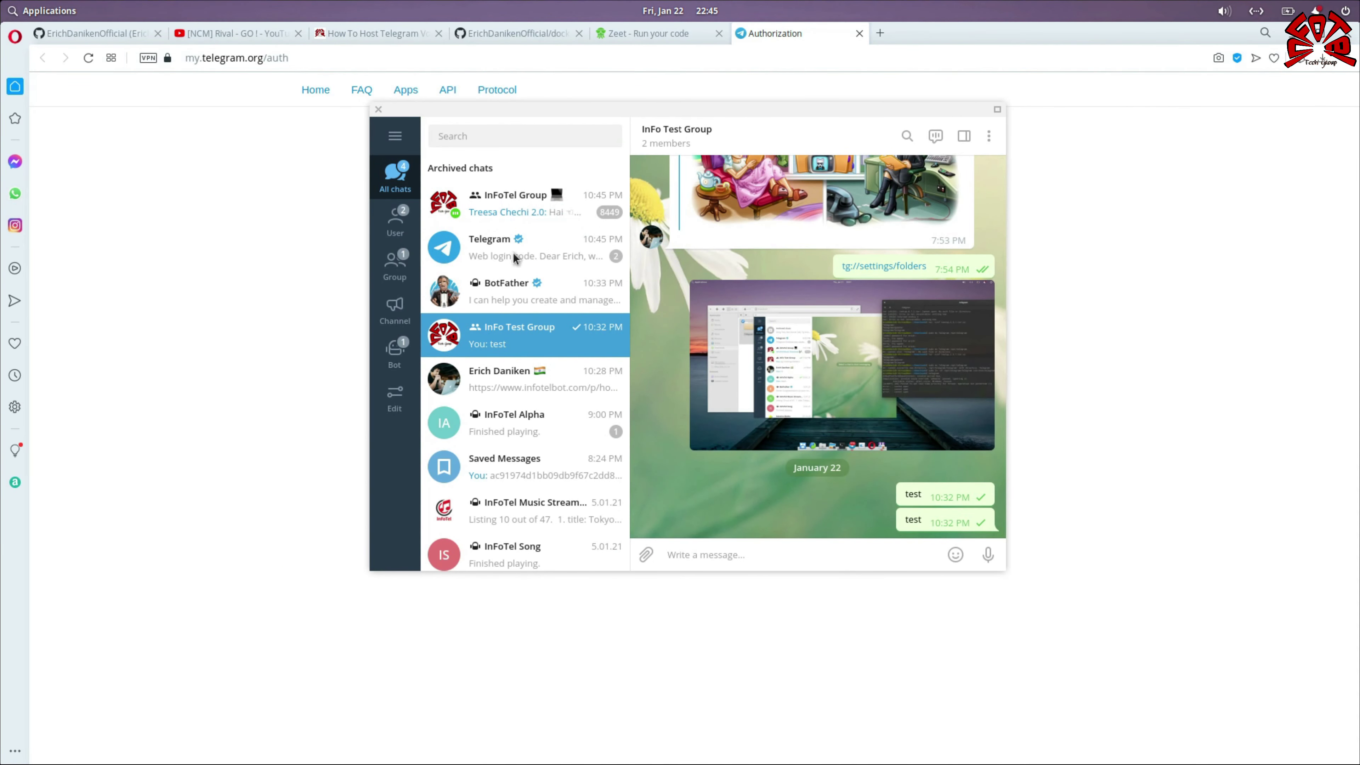
pyautogui.click(512, 252)
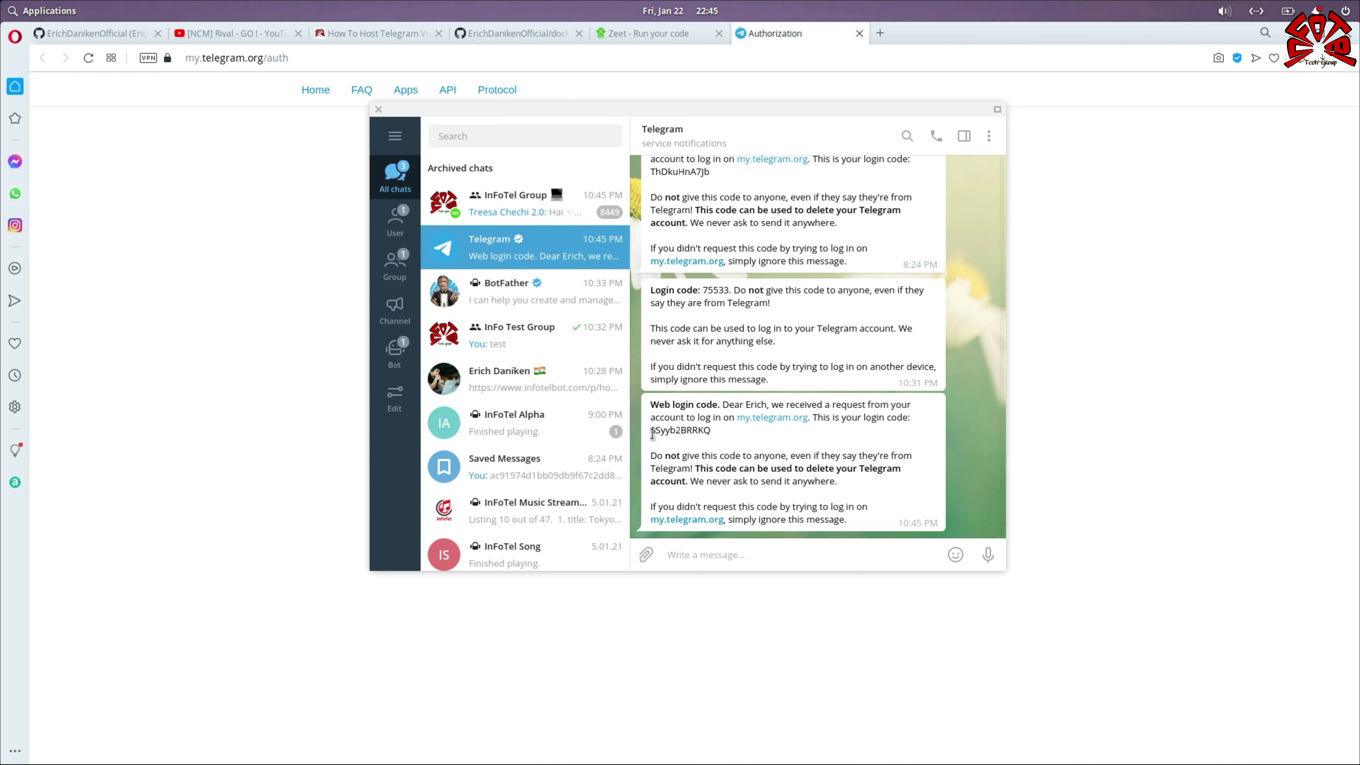
pyautogui.moveTo(650, 430); pyautogui.dragTo(713, 431)
pyautogui.rightClick(715, 440)
pyautogui.click(715, 440)
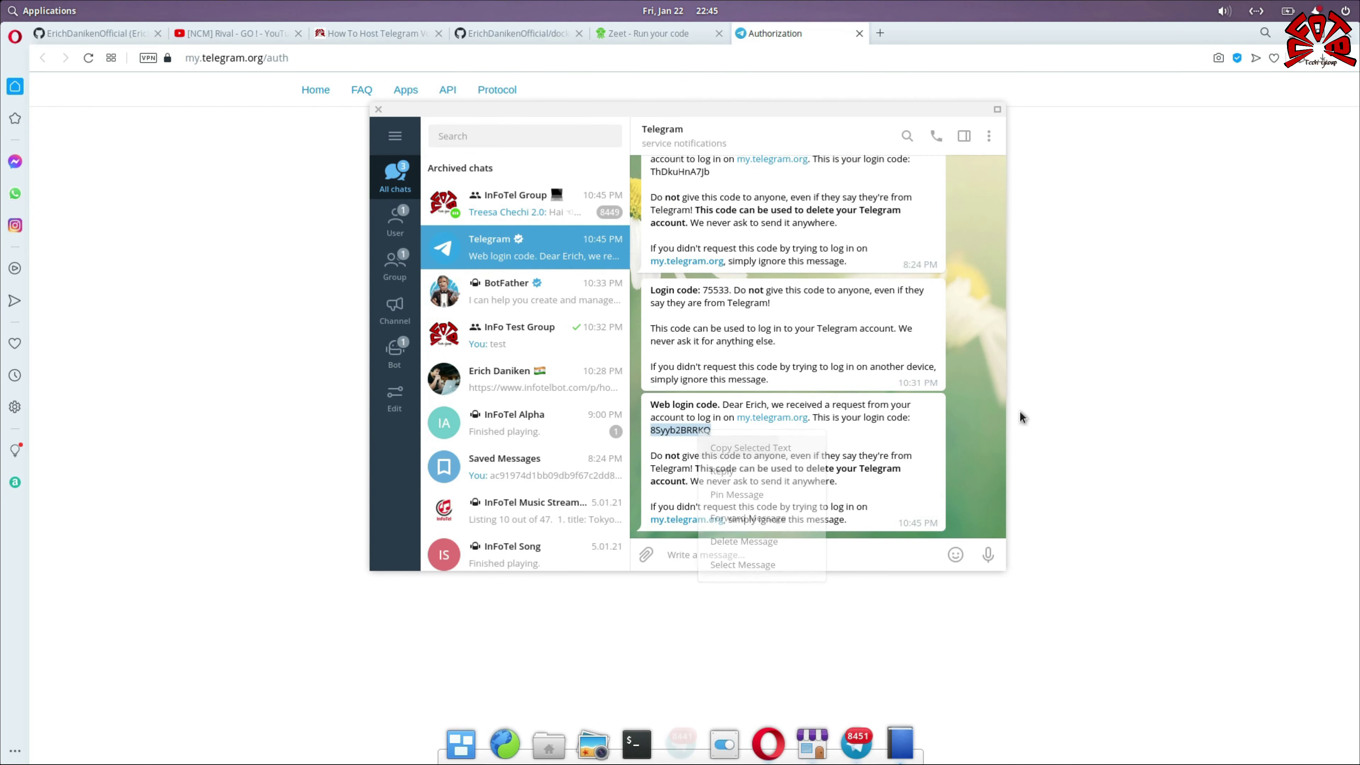
# Step: Sign in to my.telegram.org with the code and open API development tools to select the api_id
pyautogui.click(1020, 412)
pyautogui.click(658, 331)
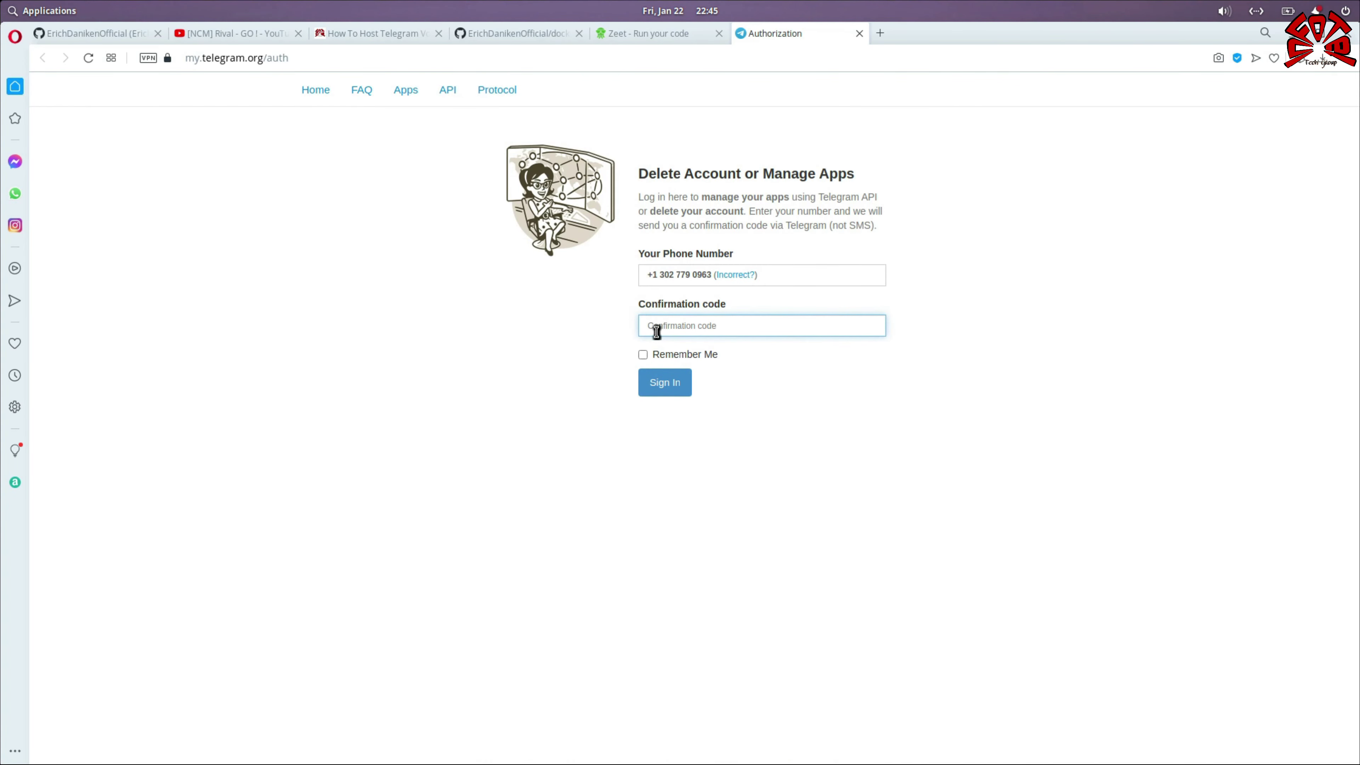
pyautogui.click(656, 384)
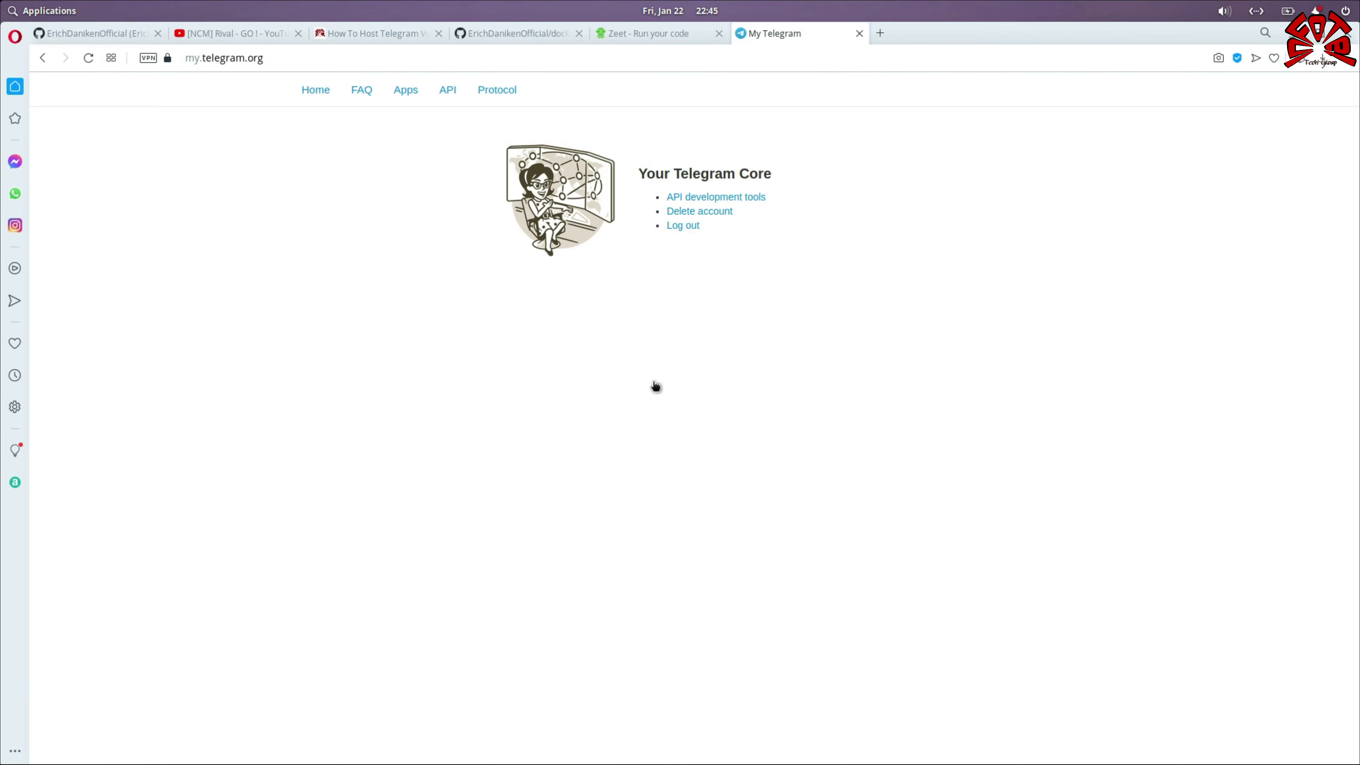
pyautogui.click(715, 199)
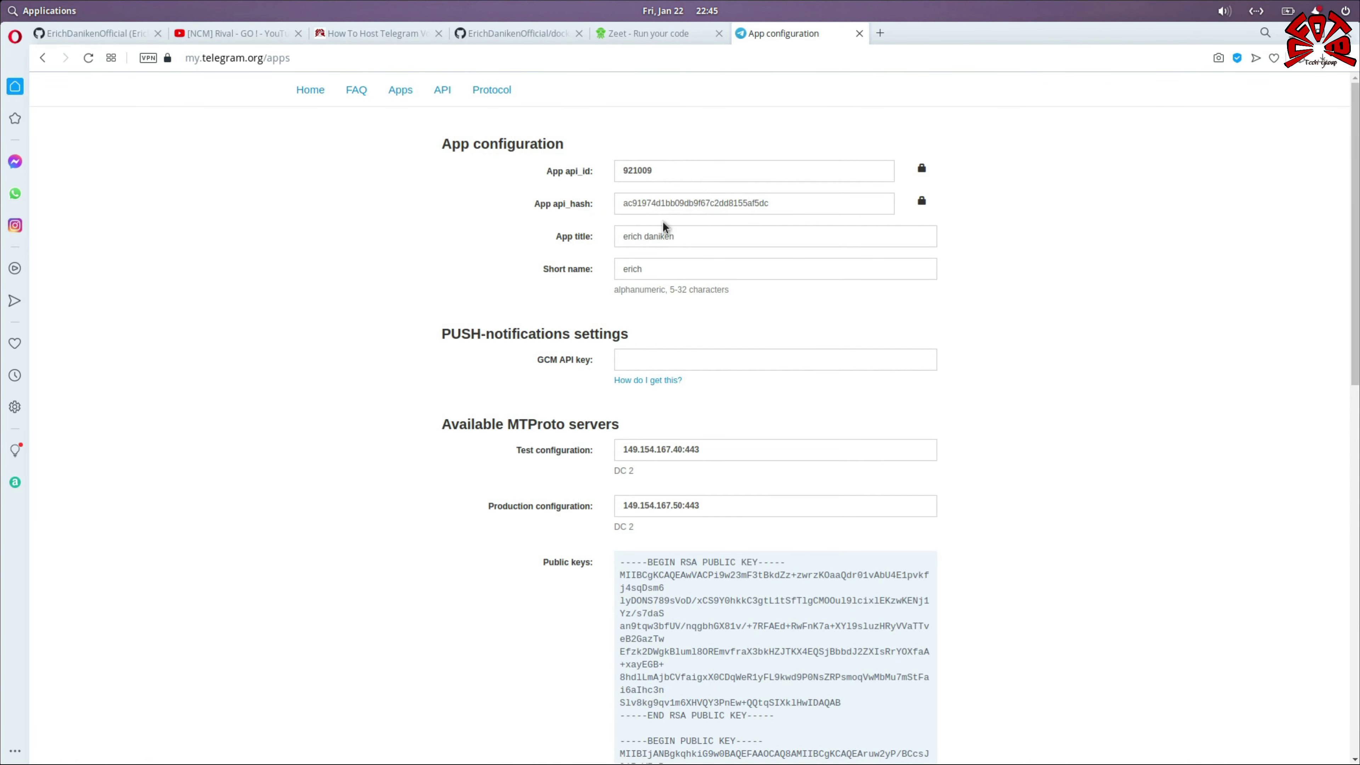
pyautogui.doubleClick(631, 170)
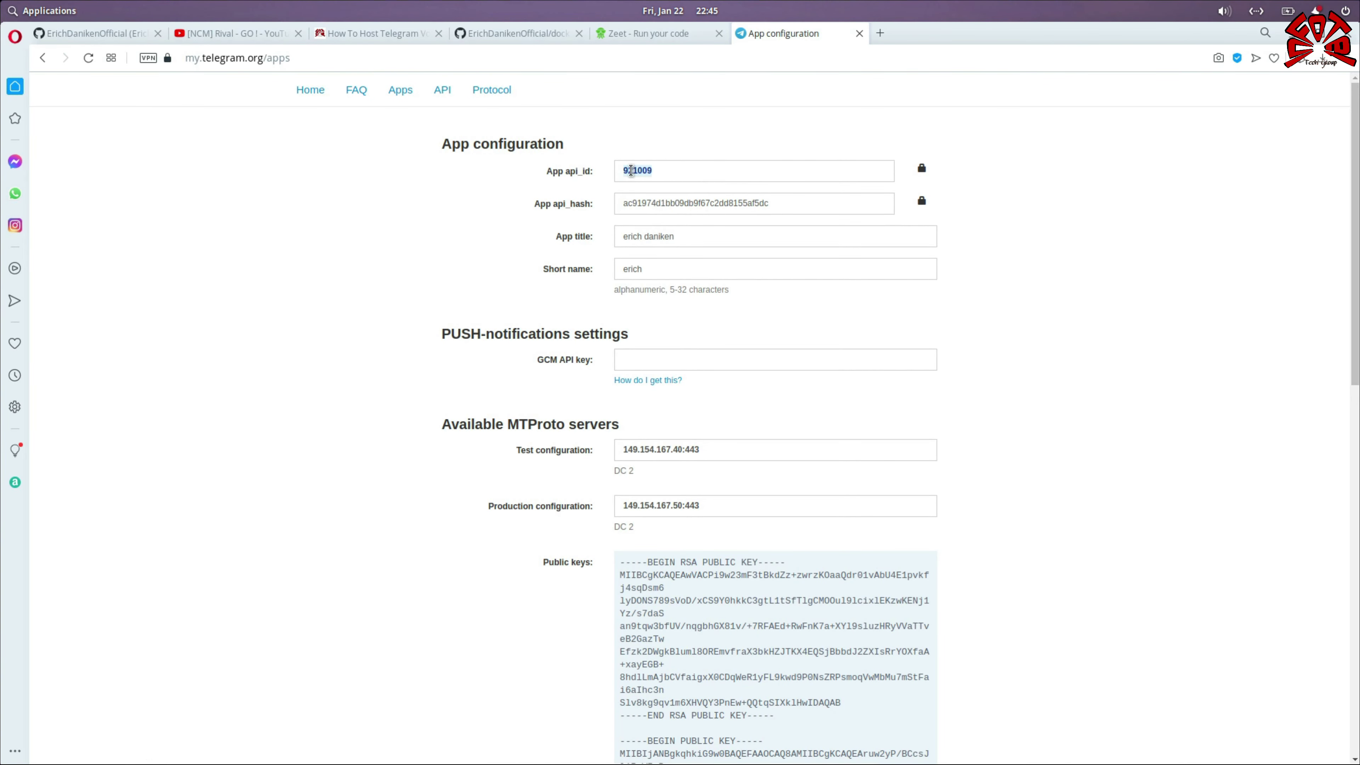
pyautogui.click(658, 45)
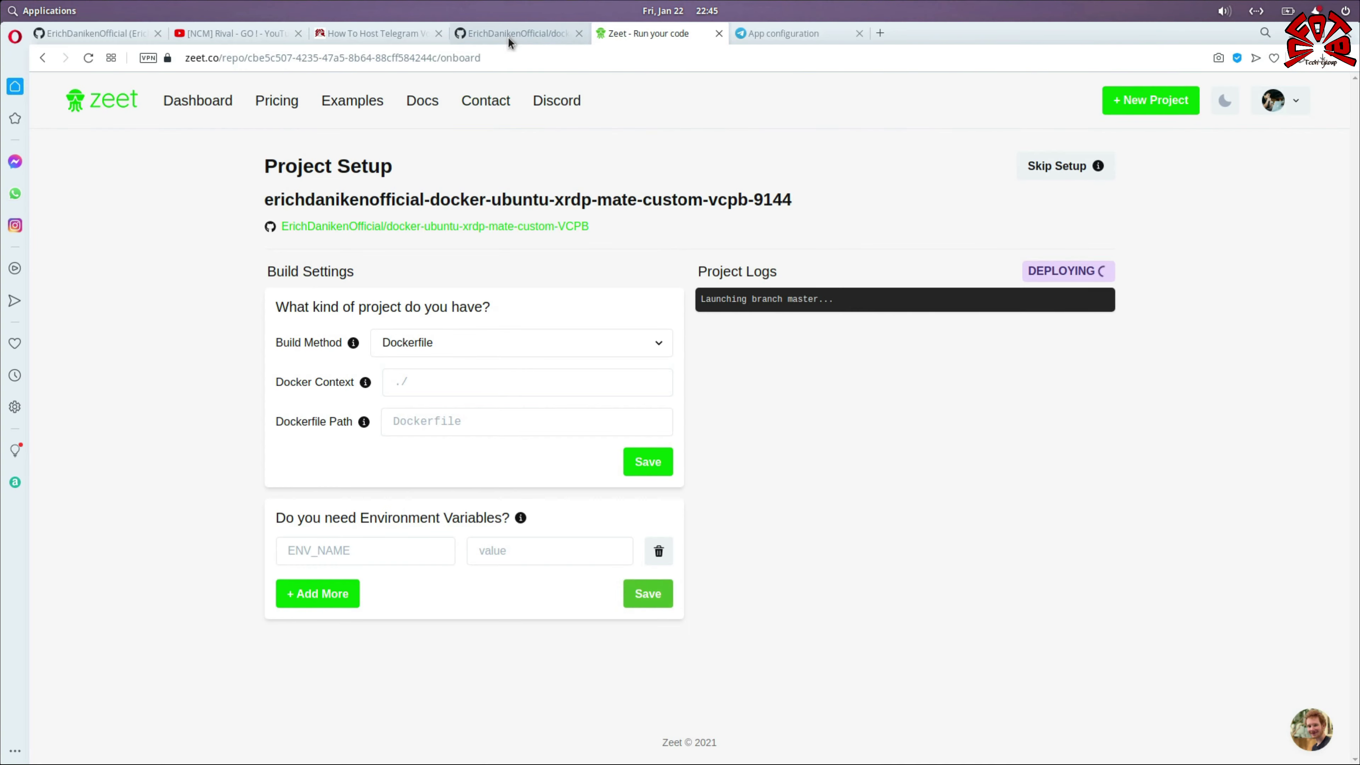
pyautogui.click(510, 42)
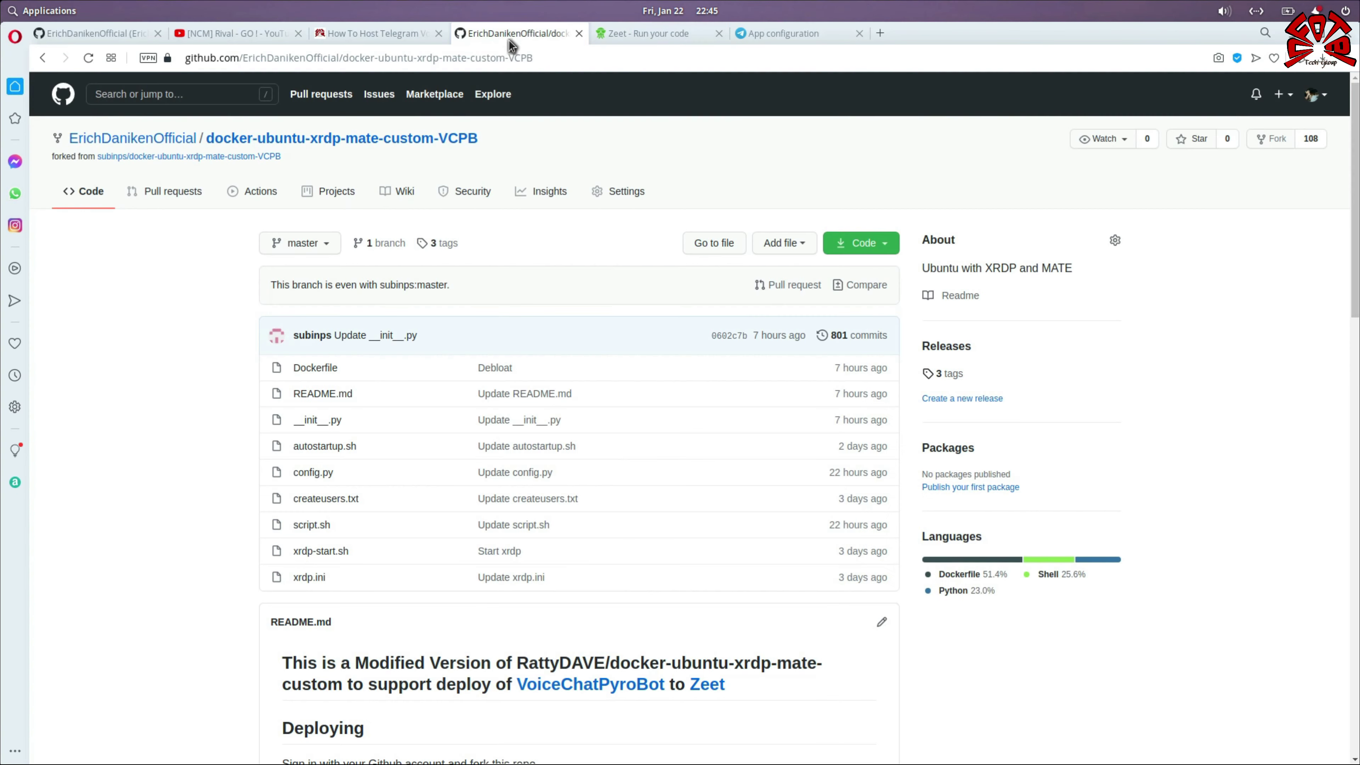
# Step: Copy API_HASH from the guide as the first Zeet variable name and add a second row
pyautogui.click(383, 34)
pyautogui.rightClick(270, 333)
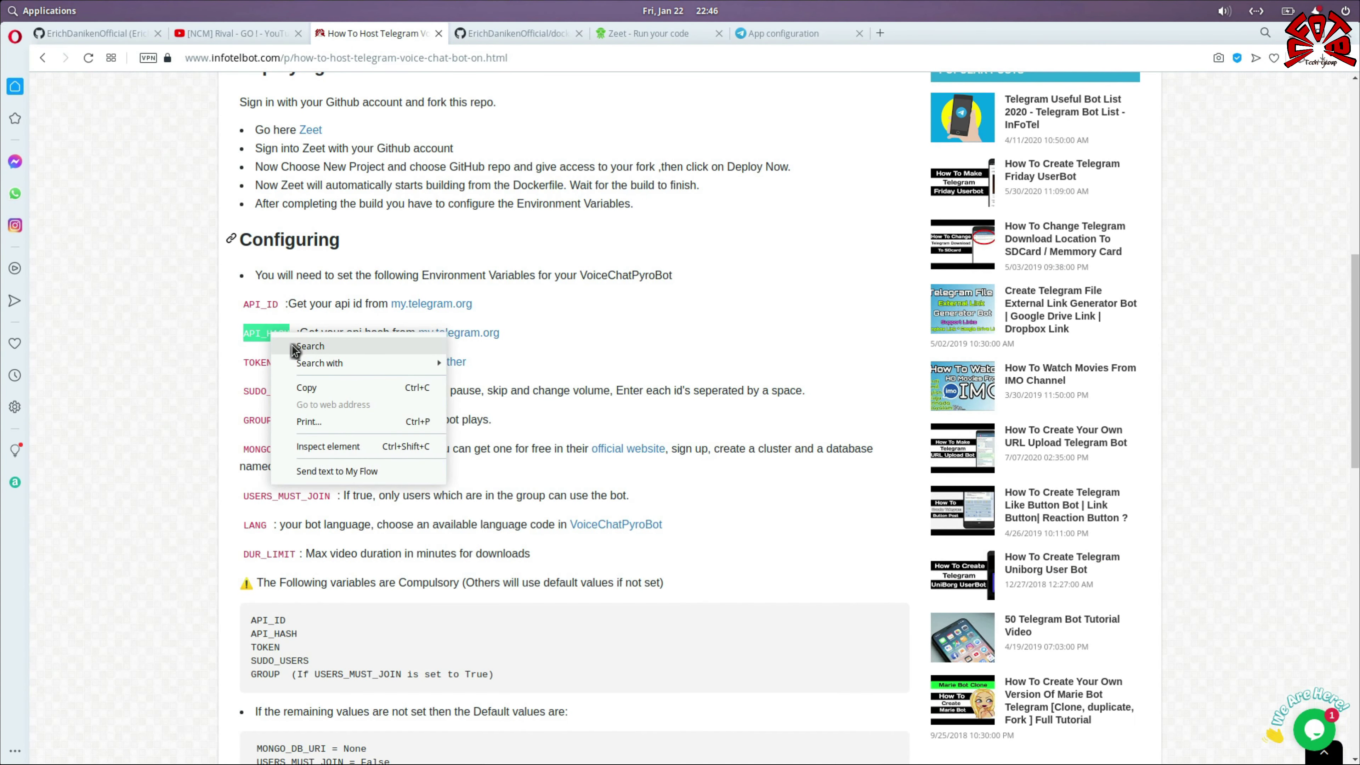
pyautogui.click(303, 387)
pyautogui.click(647, 34)
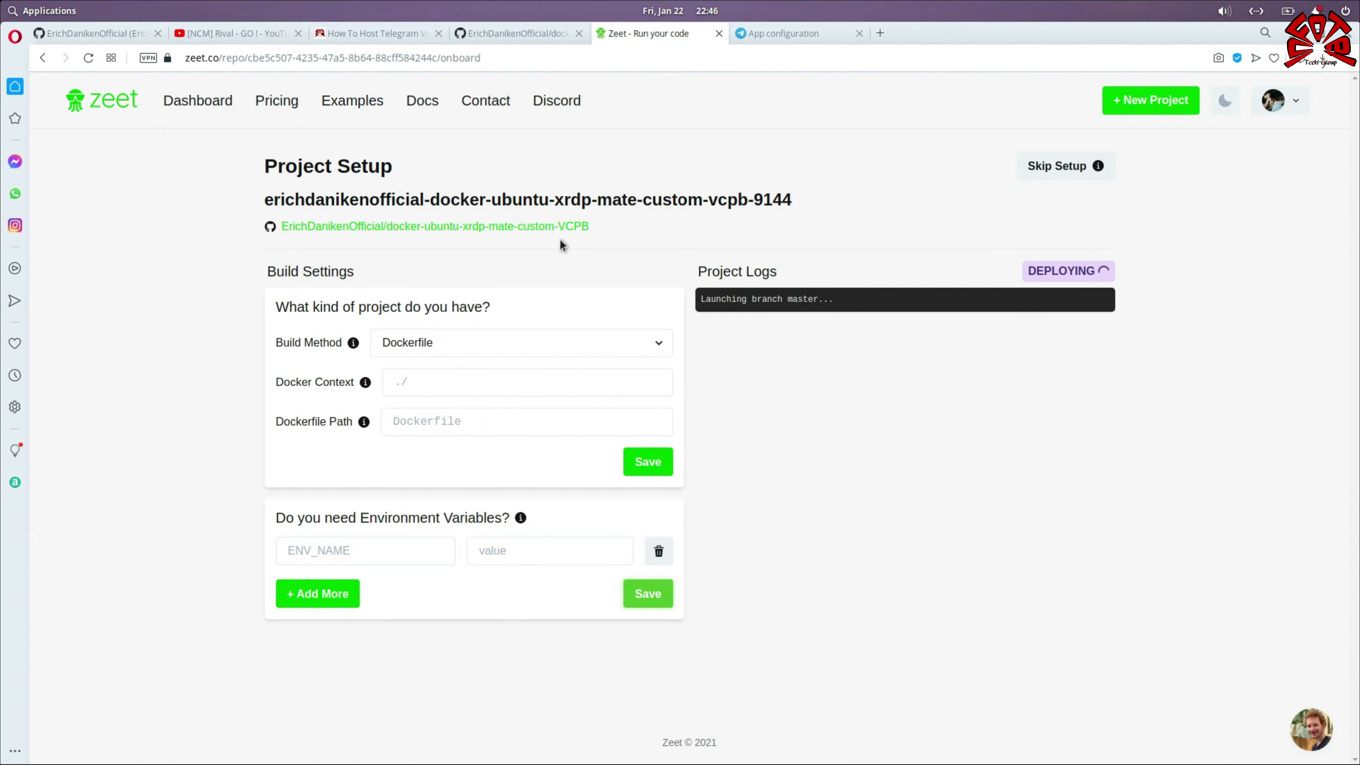
pyautogui.click(340, 550)
pyautogui.hotkey('ctrl', 'v')
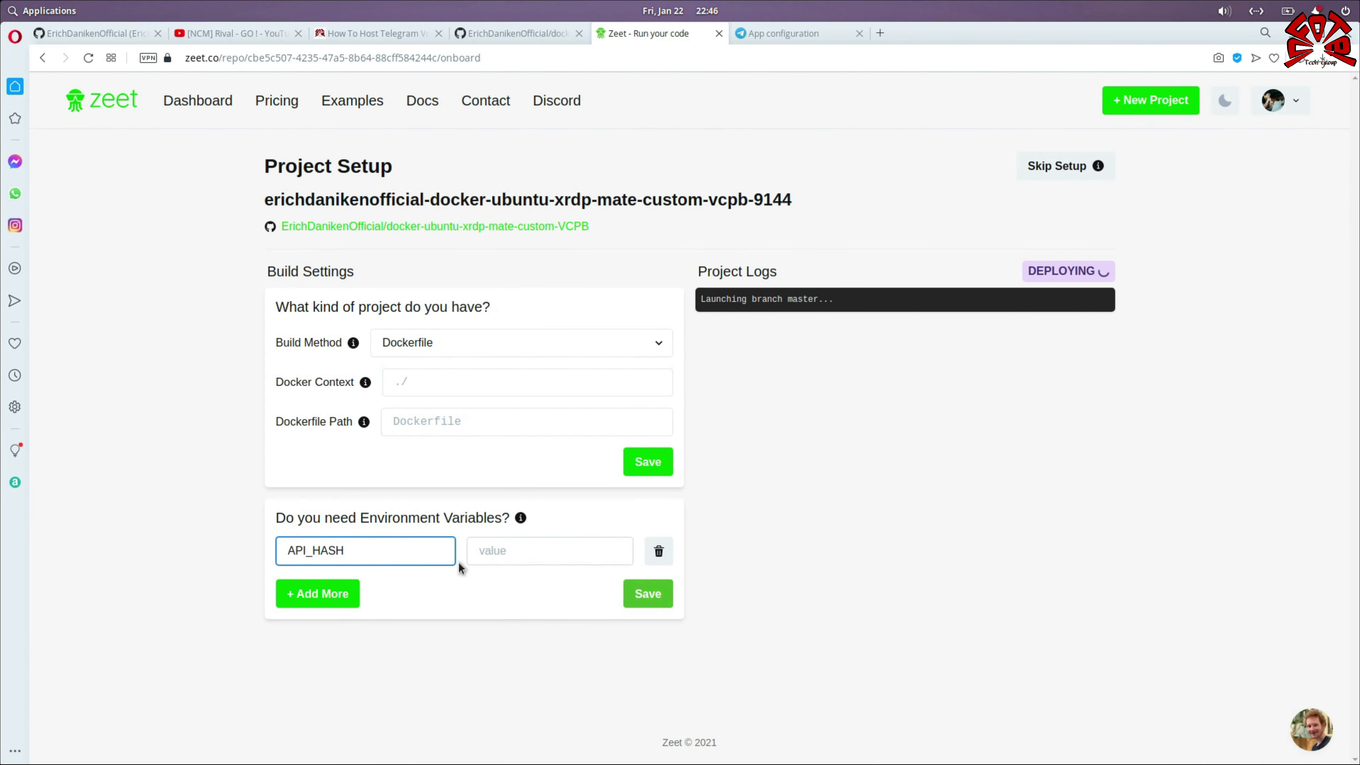
pyautogui.click(321, 595)
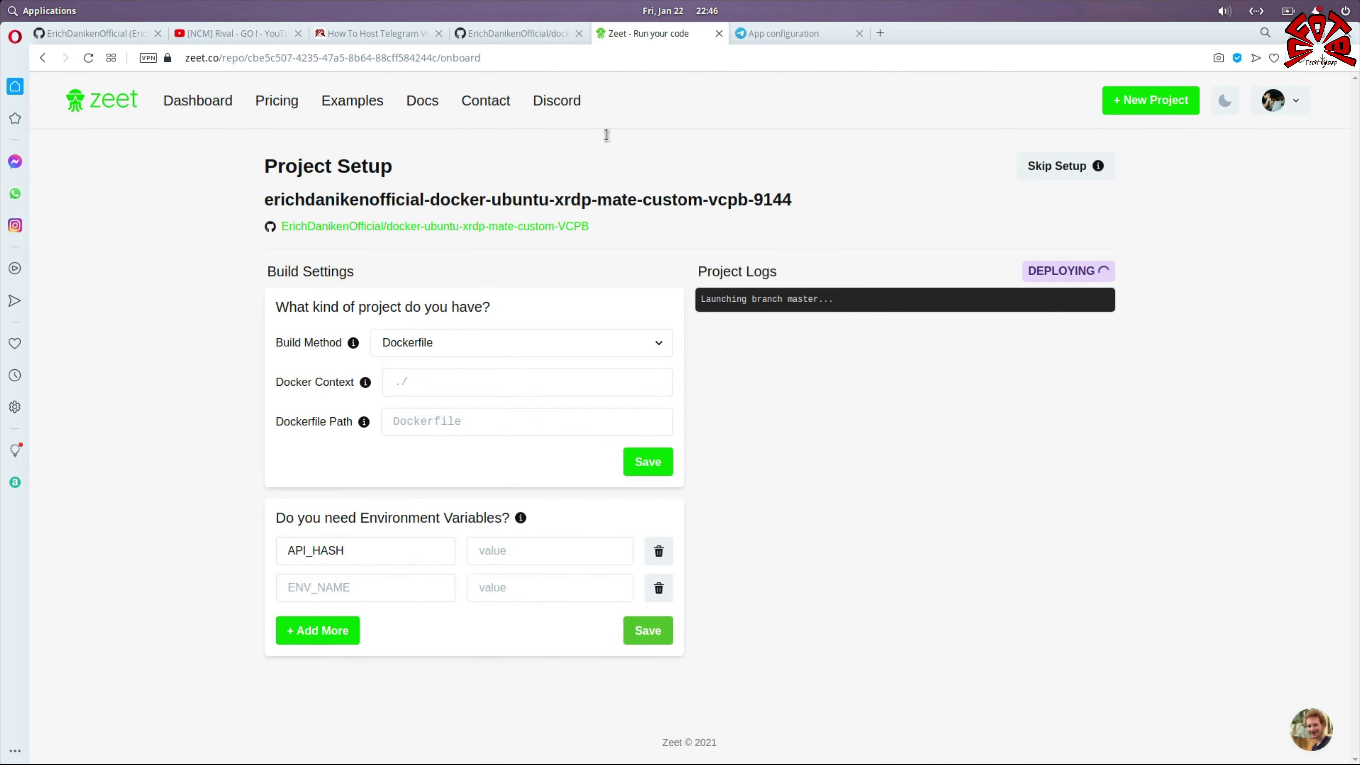
# Step: Set up the second variable as API_ID holding the Telegram app id
pyautogui.click(517, 33)
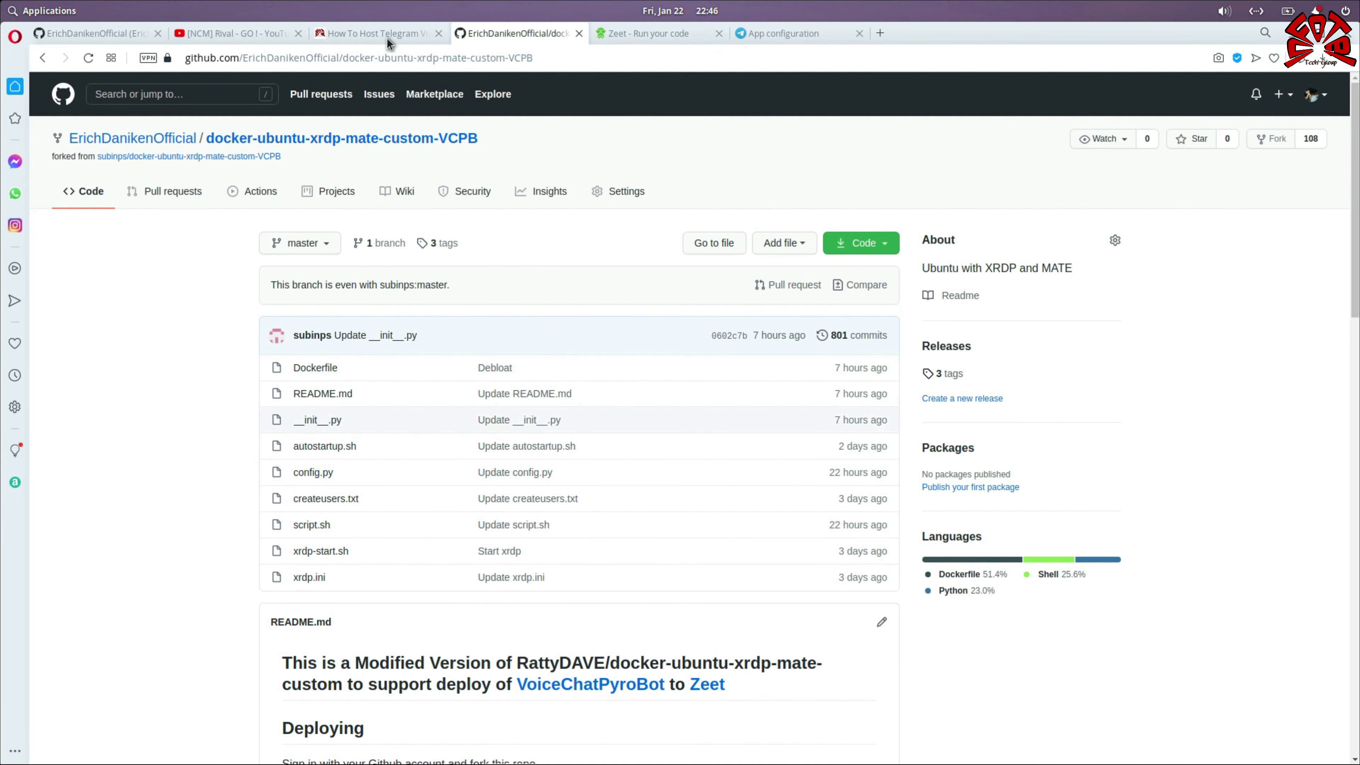
pyautogui.click(375, 33)
pyautogui.click(253, 359)
pyautogui.click(648, 33)
pyautogui.click(522, 587)
pyautogui.hotkey('ctrl', 'v')
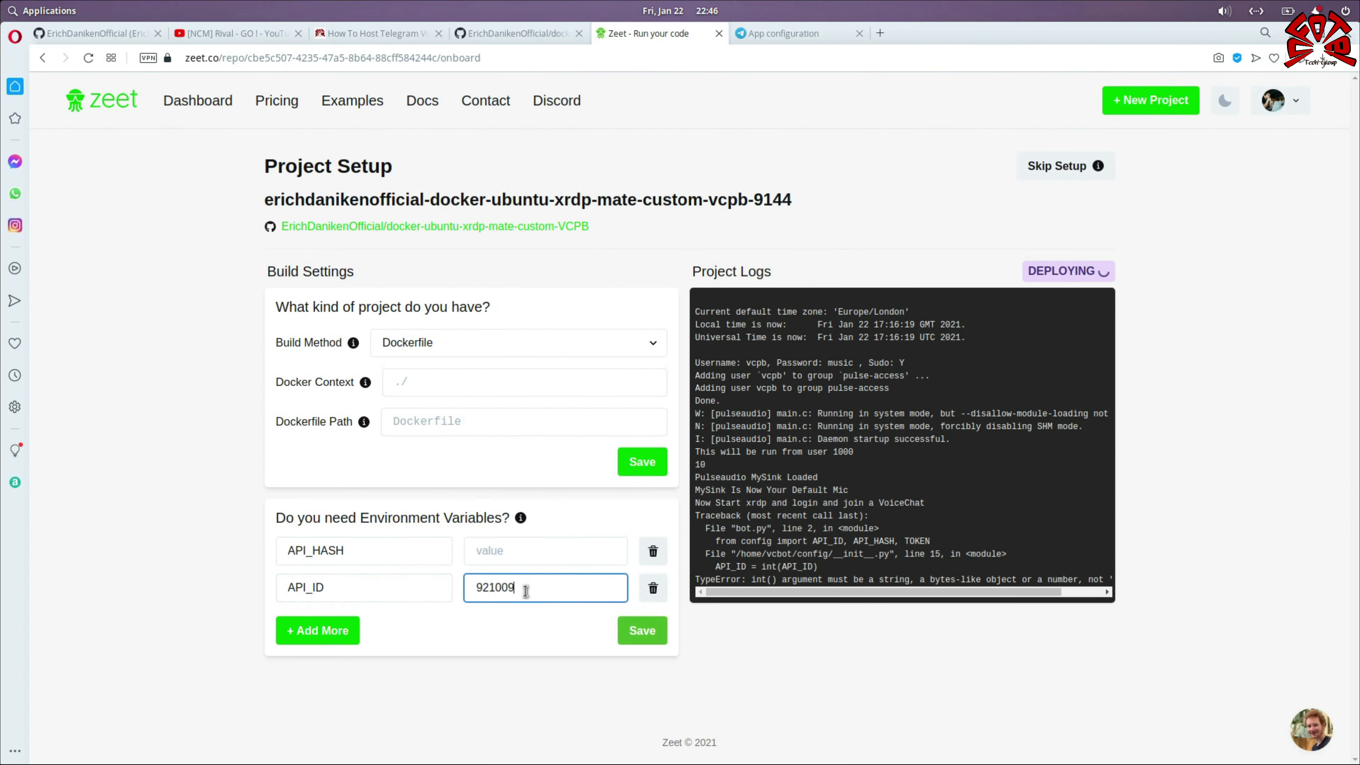
# Step: Copy the api hash from my.telegram.org into API_HASH's value and add a third row
pyautogui.click(790, 33)
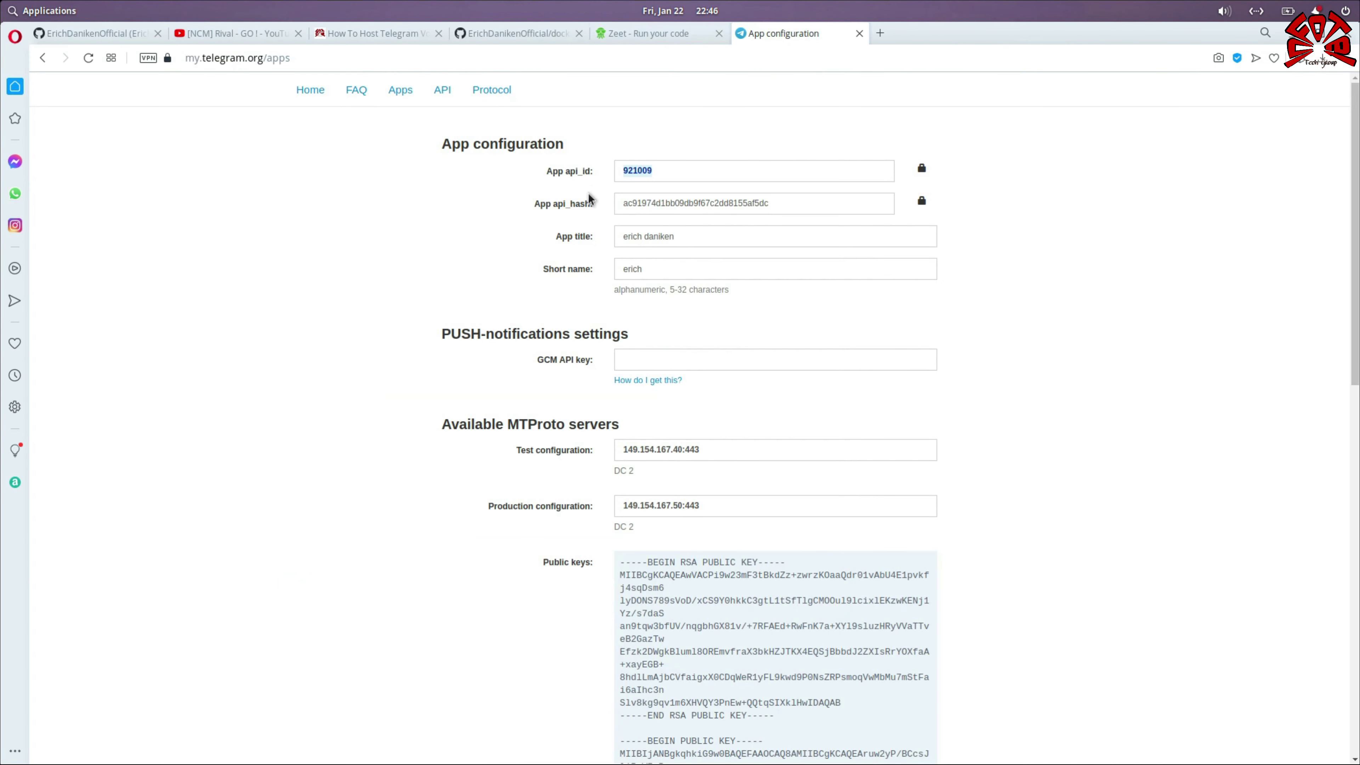
pyautogui.doubleClick(632, 208)
pyautogui.click(676, 181)
pyautogui.click(648, 33)
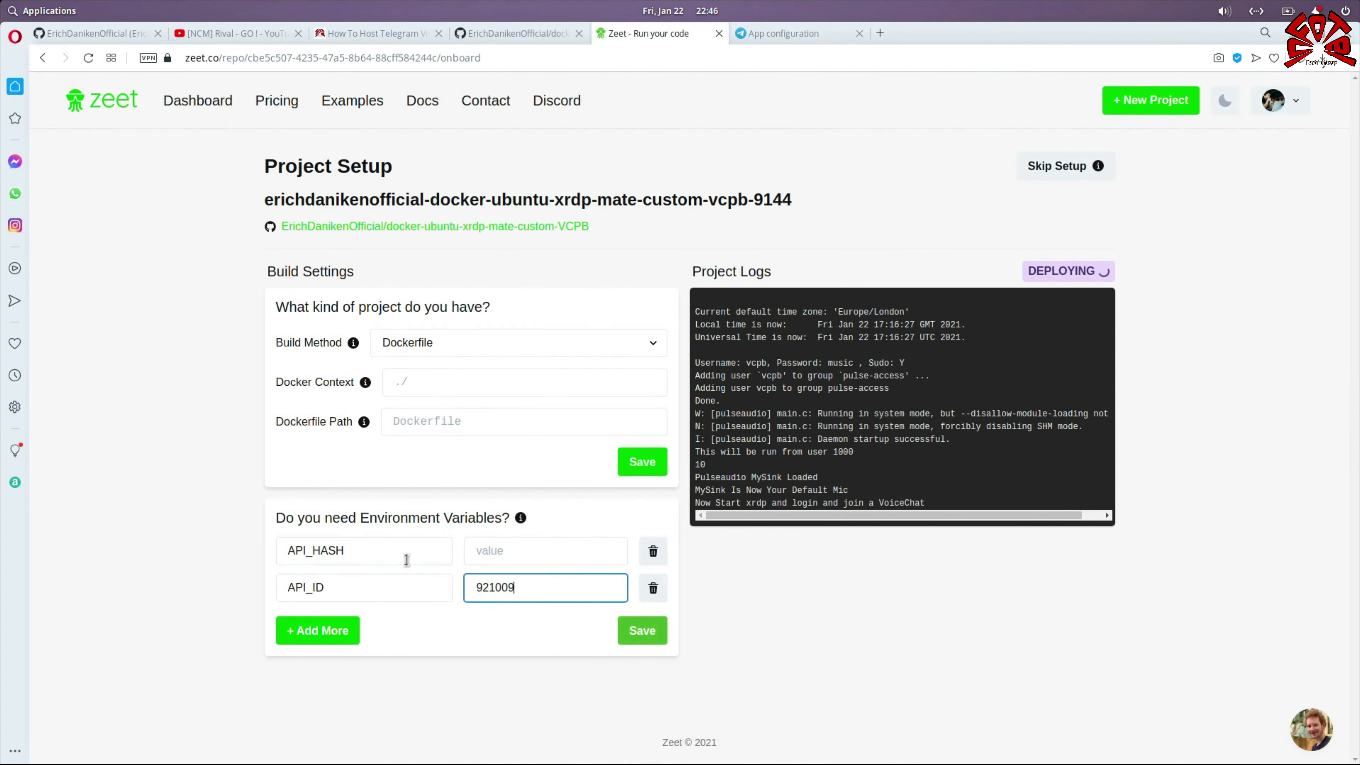
pyautogui.click(533, 549)
pyautogui.hotkey('ctrl', 'v')
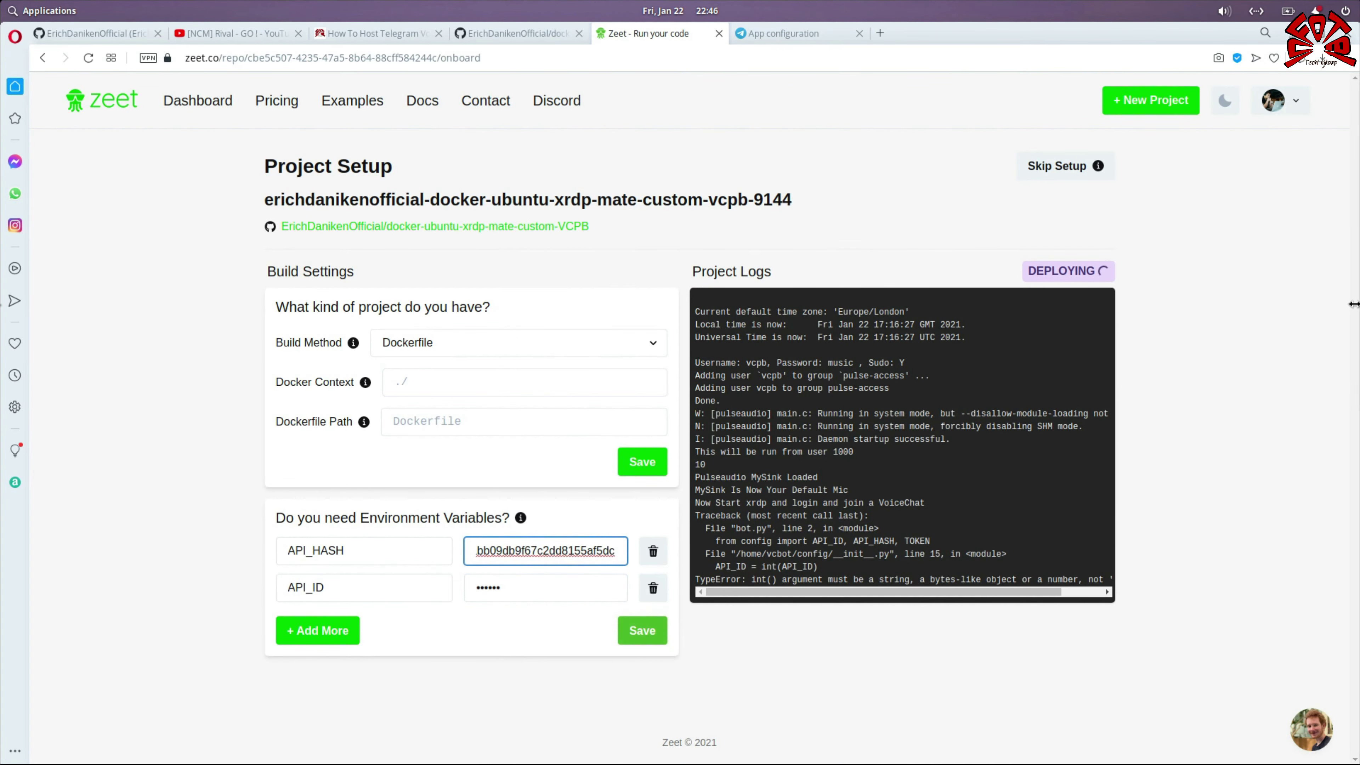
pyautogui.click(300, 627)
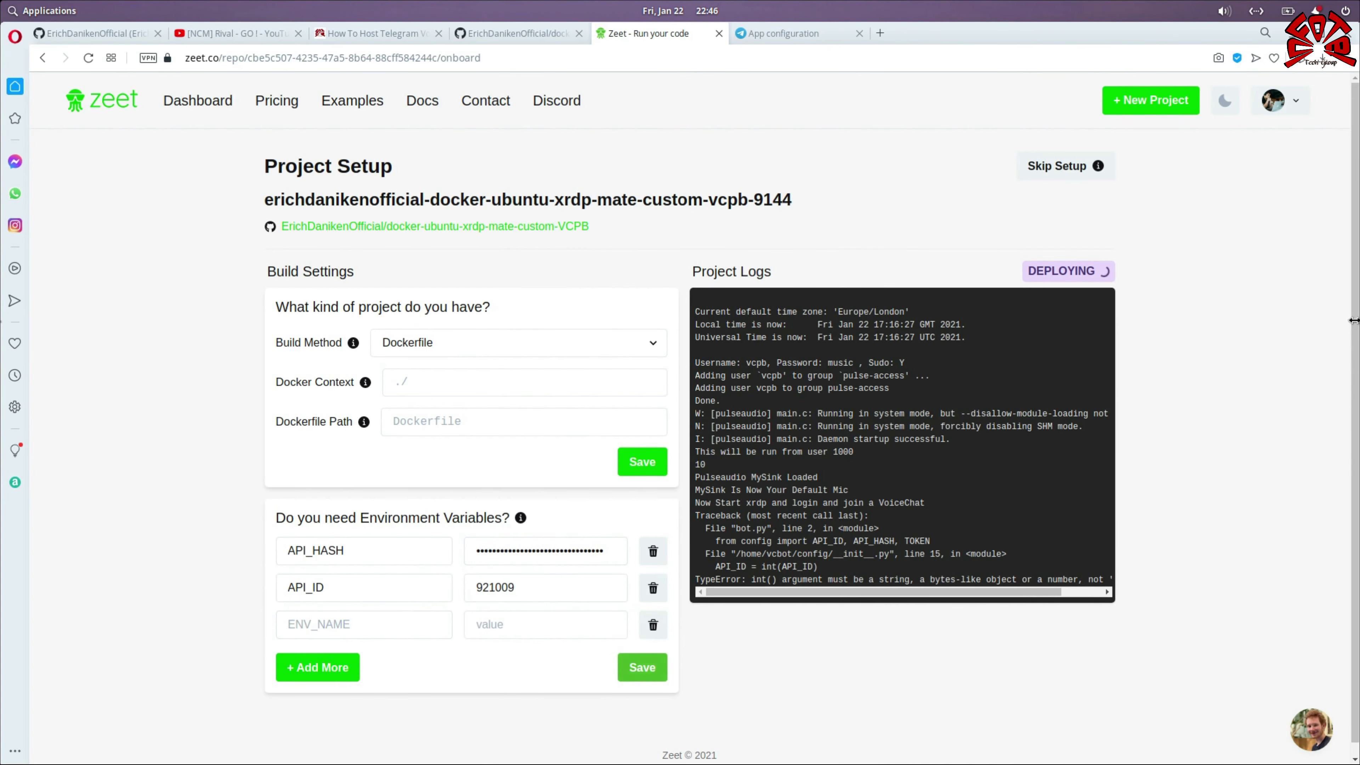
# Step: Copy TOKEN from the guide and use it as the third variable name
pyautogui.click(405, 36)
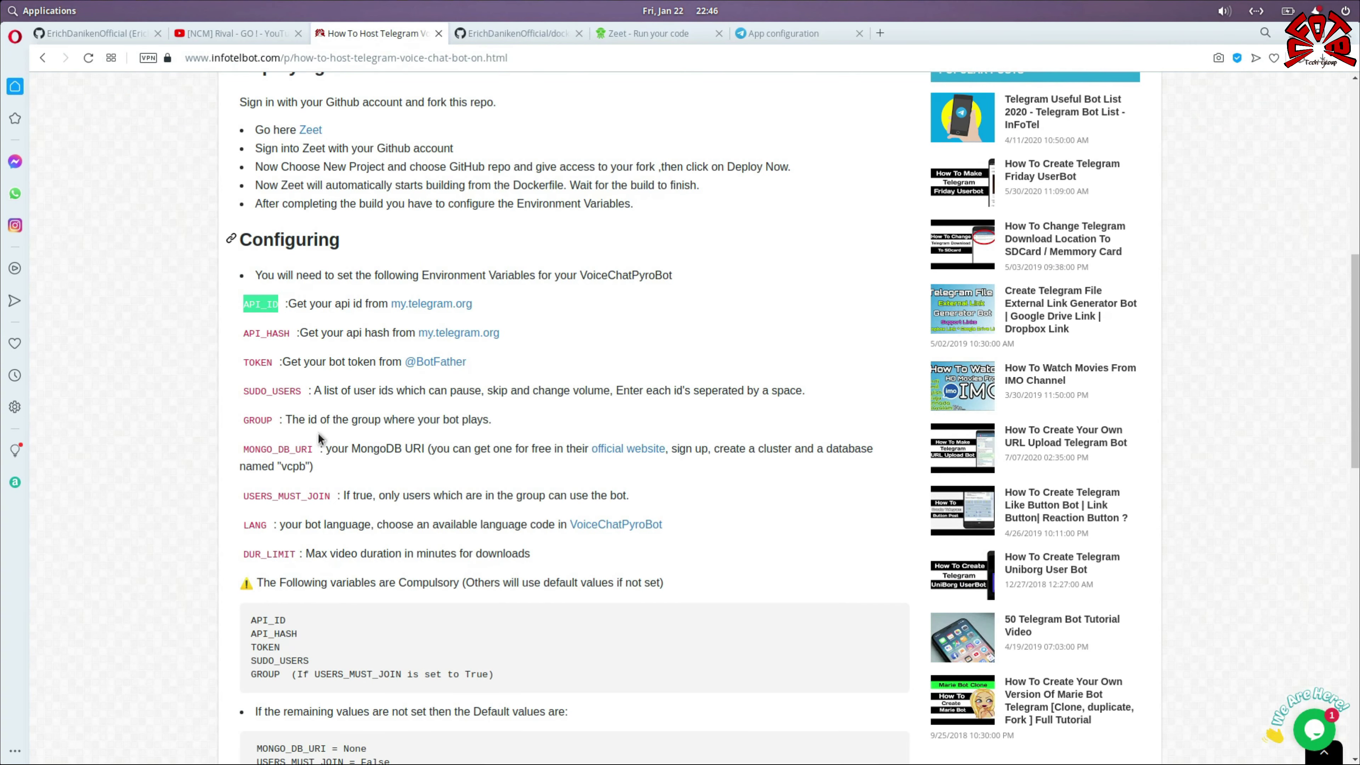
pyautogui.click(253, 362)
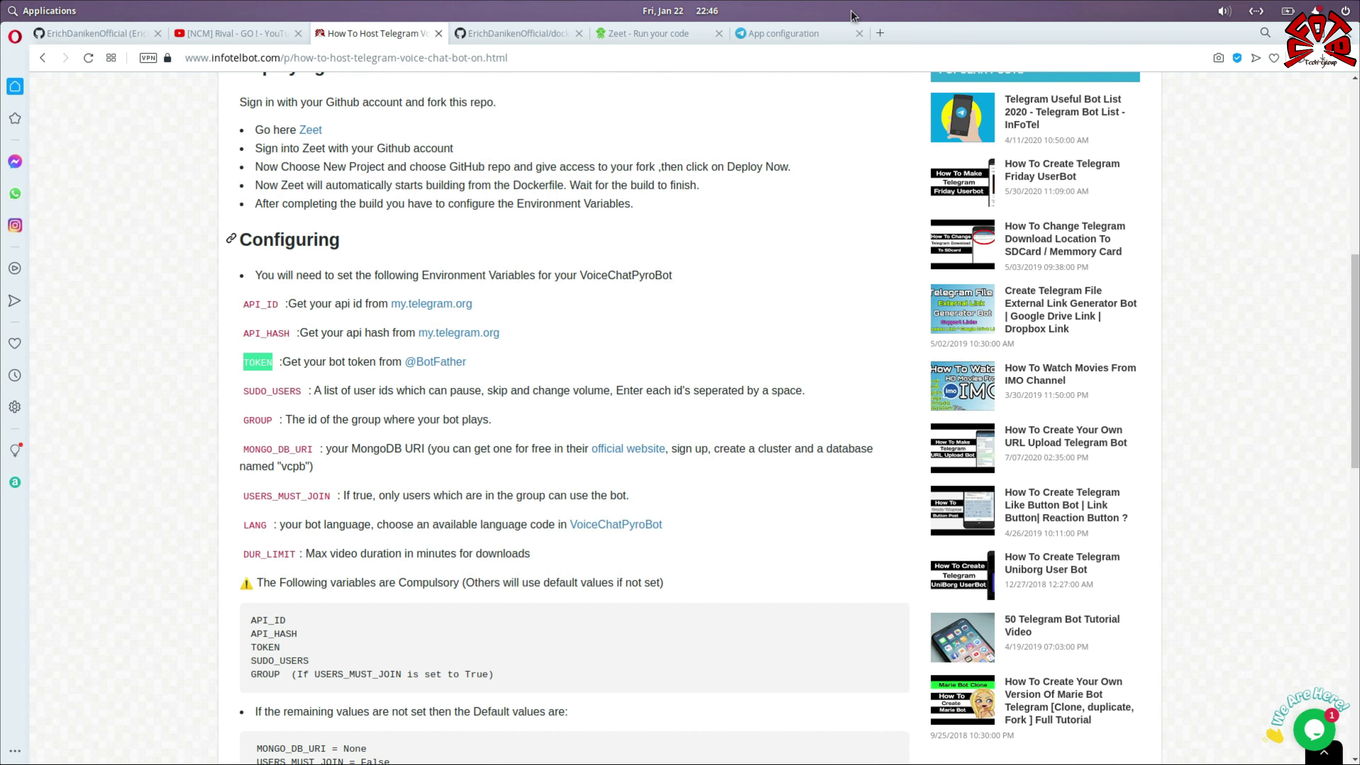
pyautogui.click(650, 34)
pyautogui.click(344, 628)
pyautogui.hotkey('ctrl', 'v')
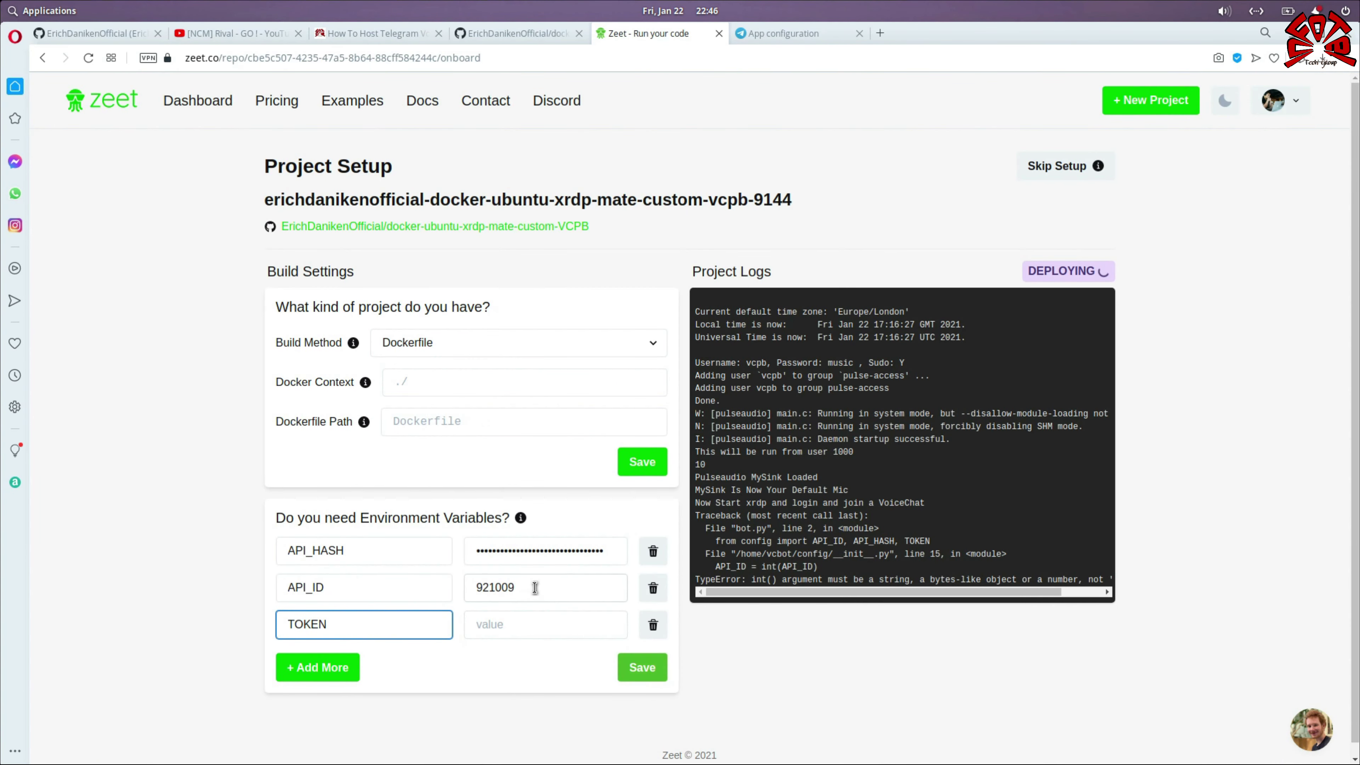
pyautogui.press('super+Down')
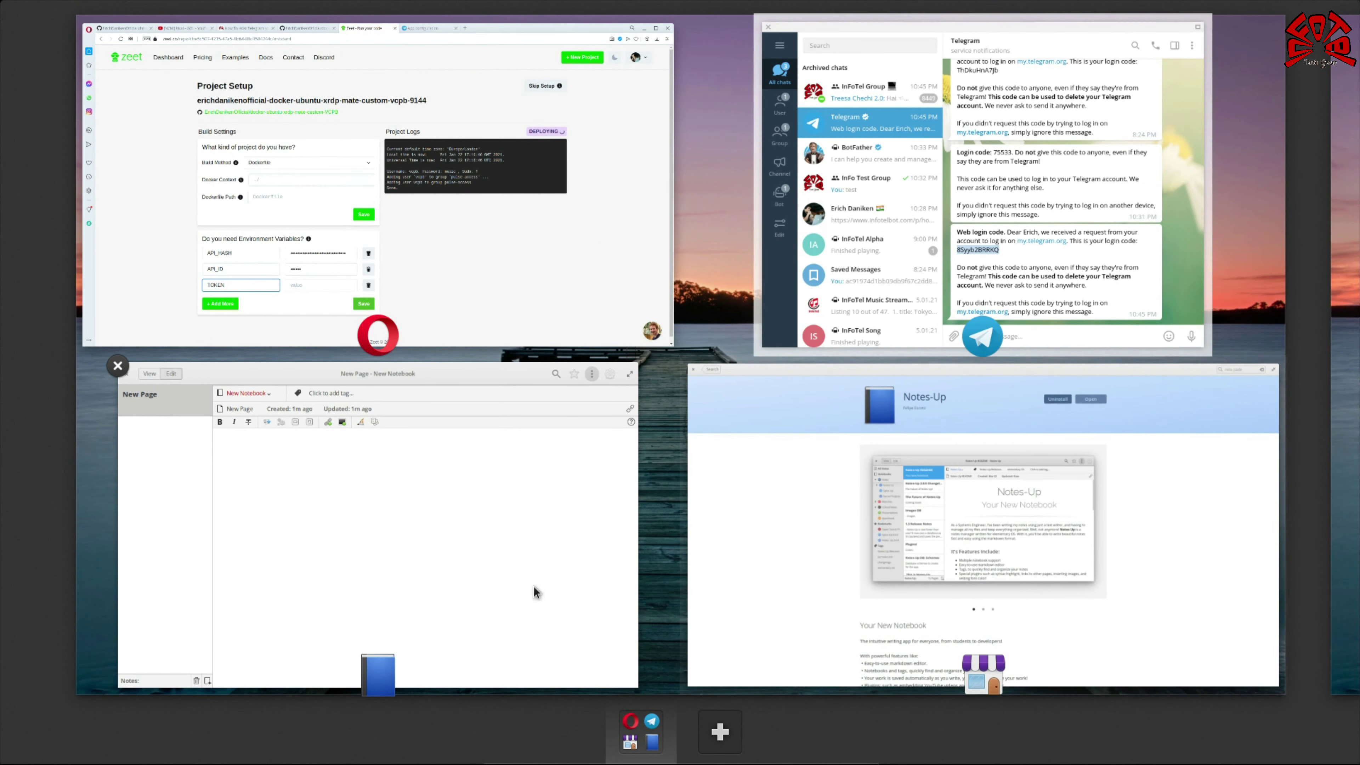
pyautogui.press('super+Down')
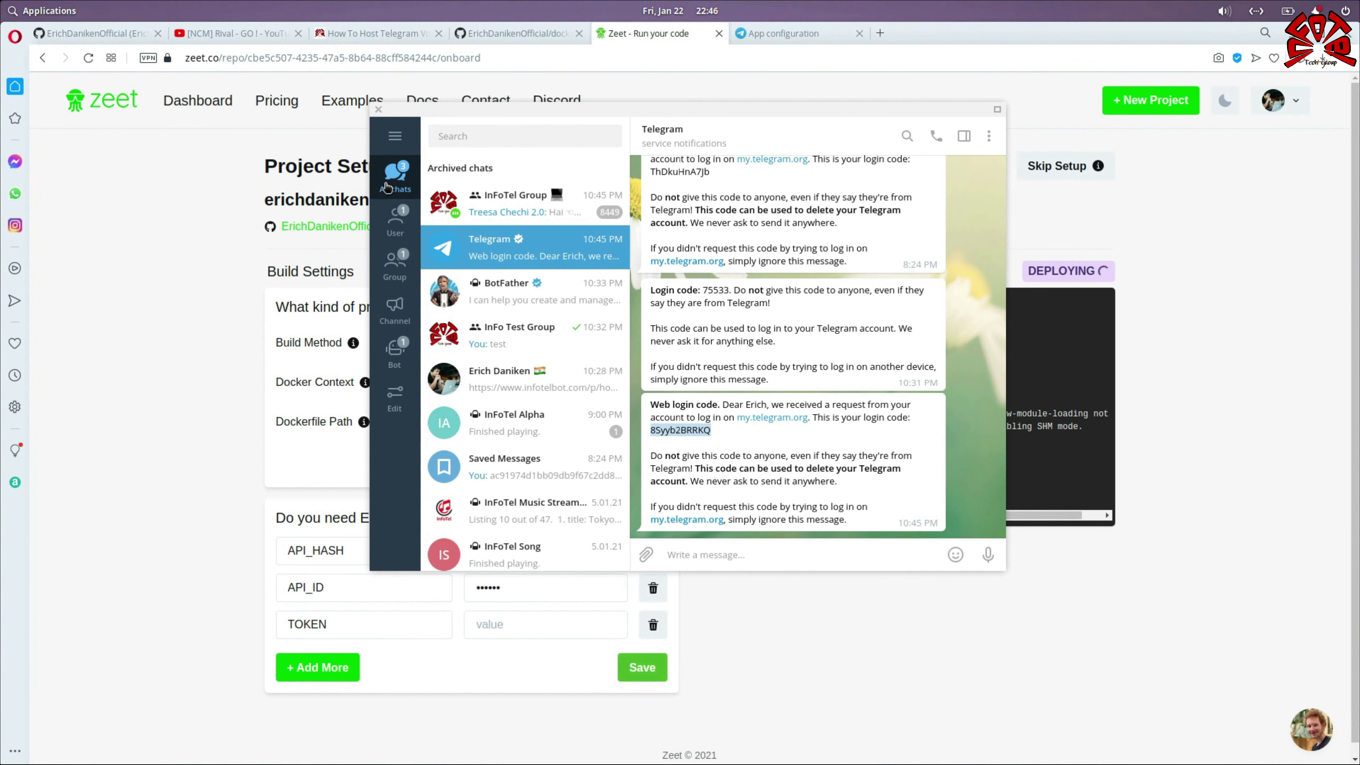
pyautogui.click(479, 140)
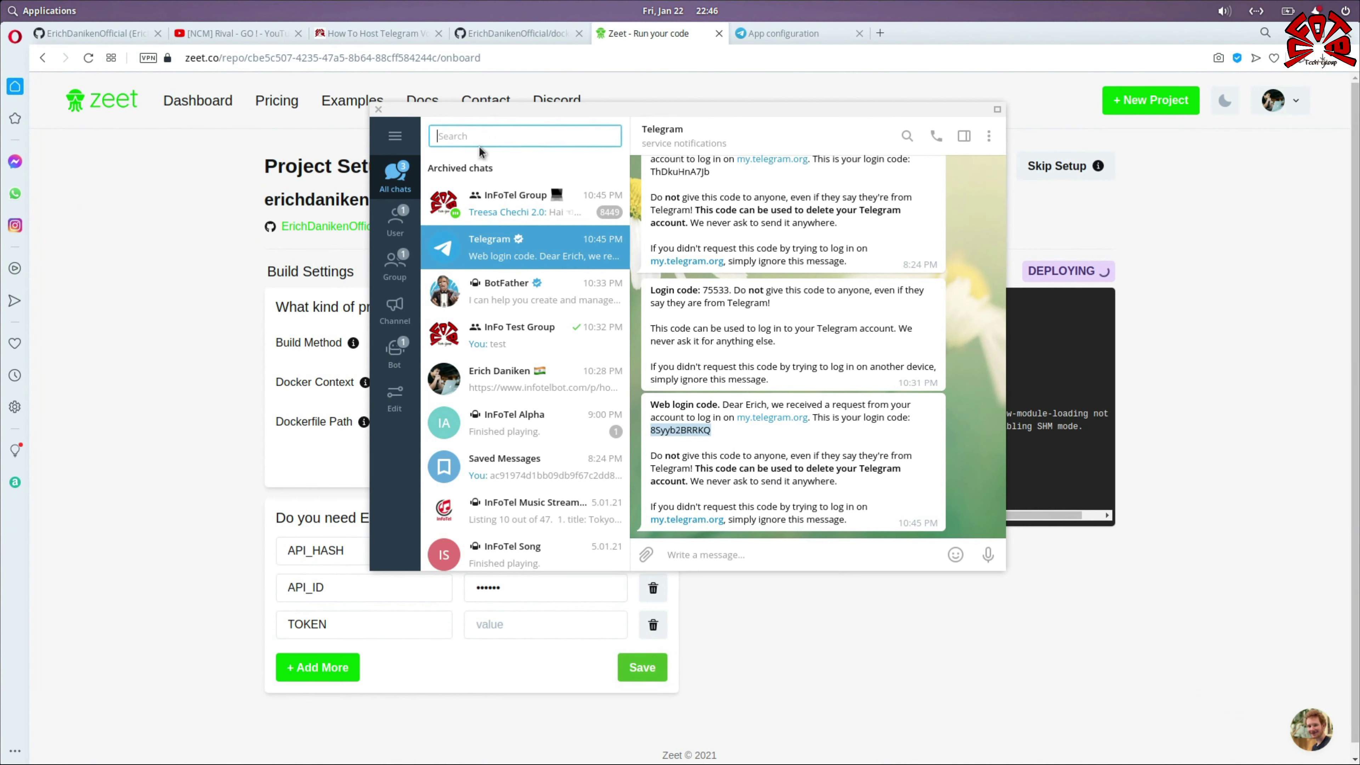
pyautogui.write('@botf')
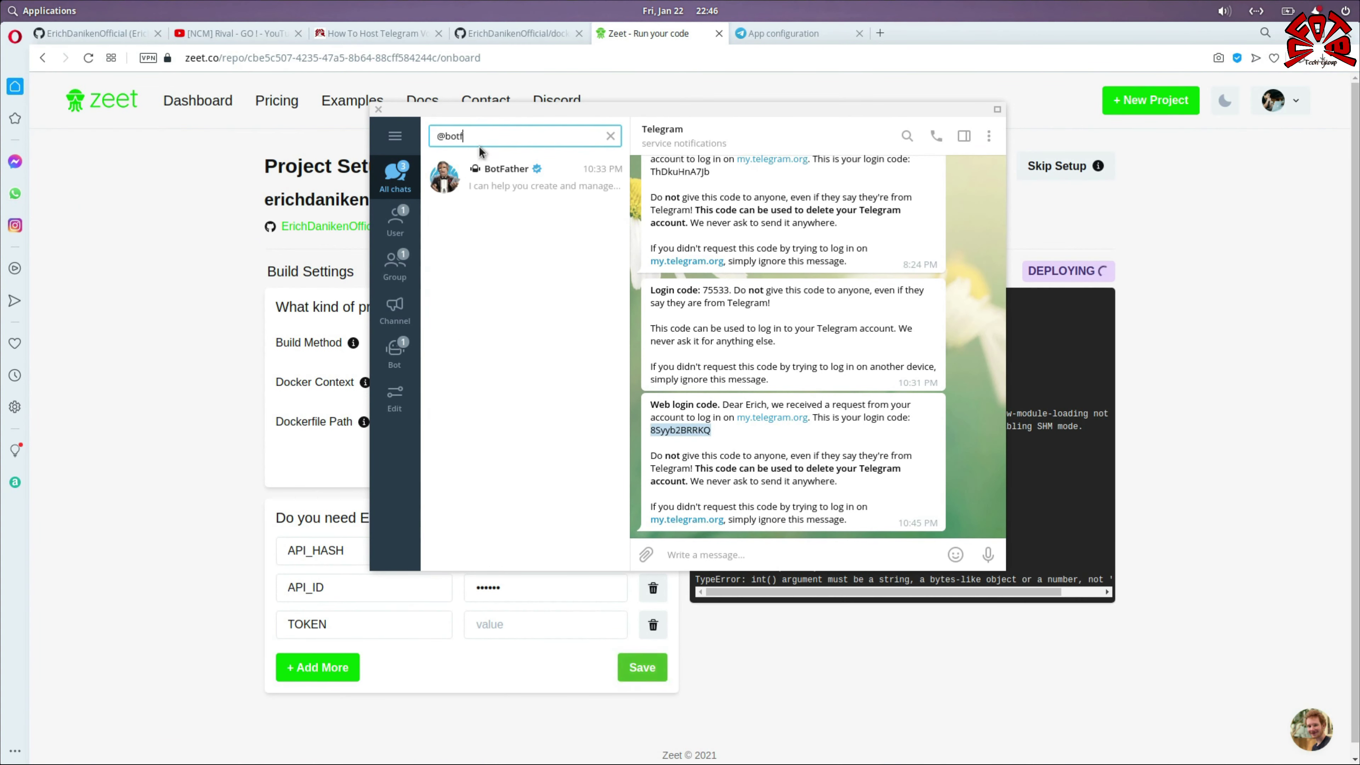
pyautogui.write('ather')
pyautogui.click(512, 185)
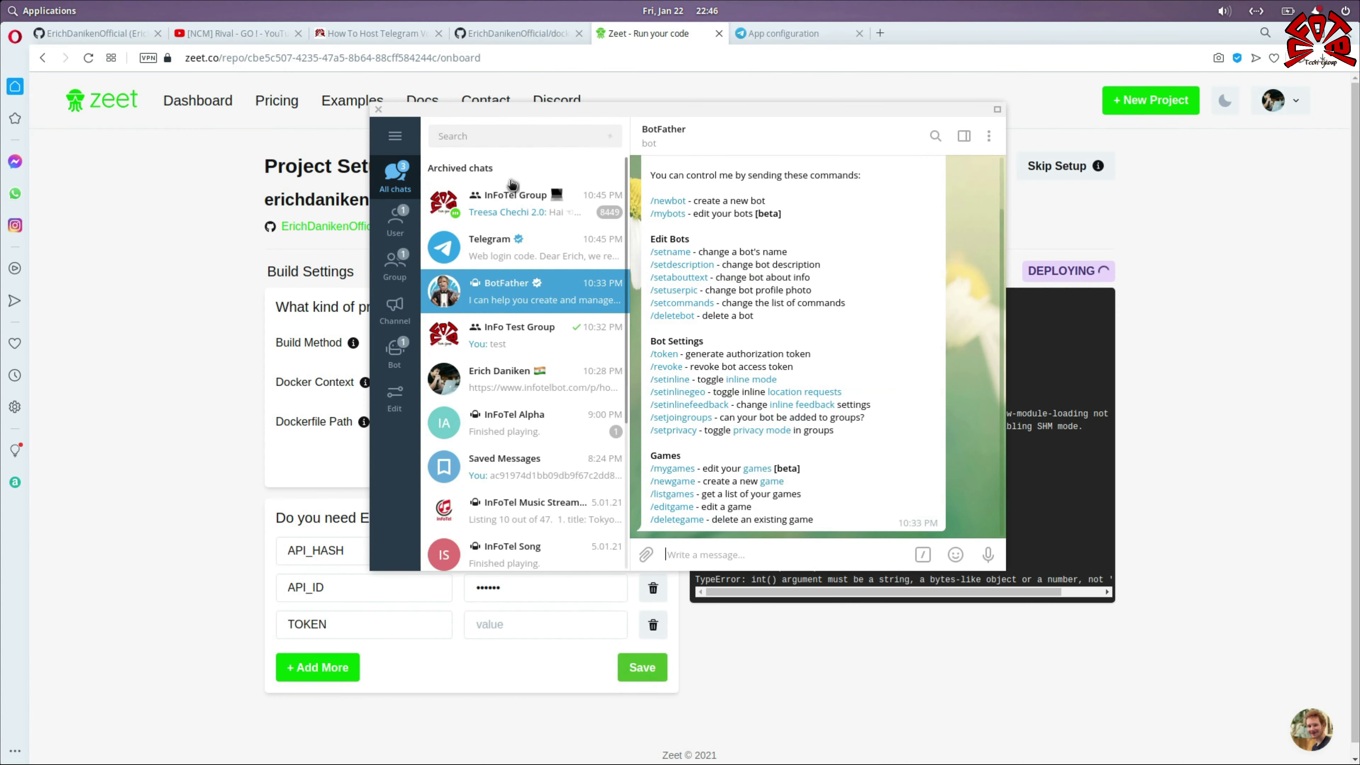
pyautogui.click(923, 554)
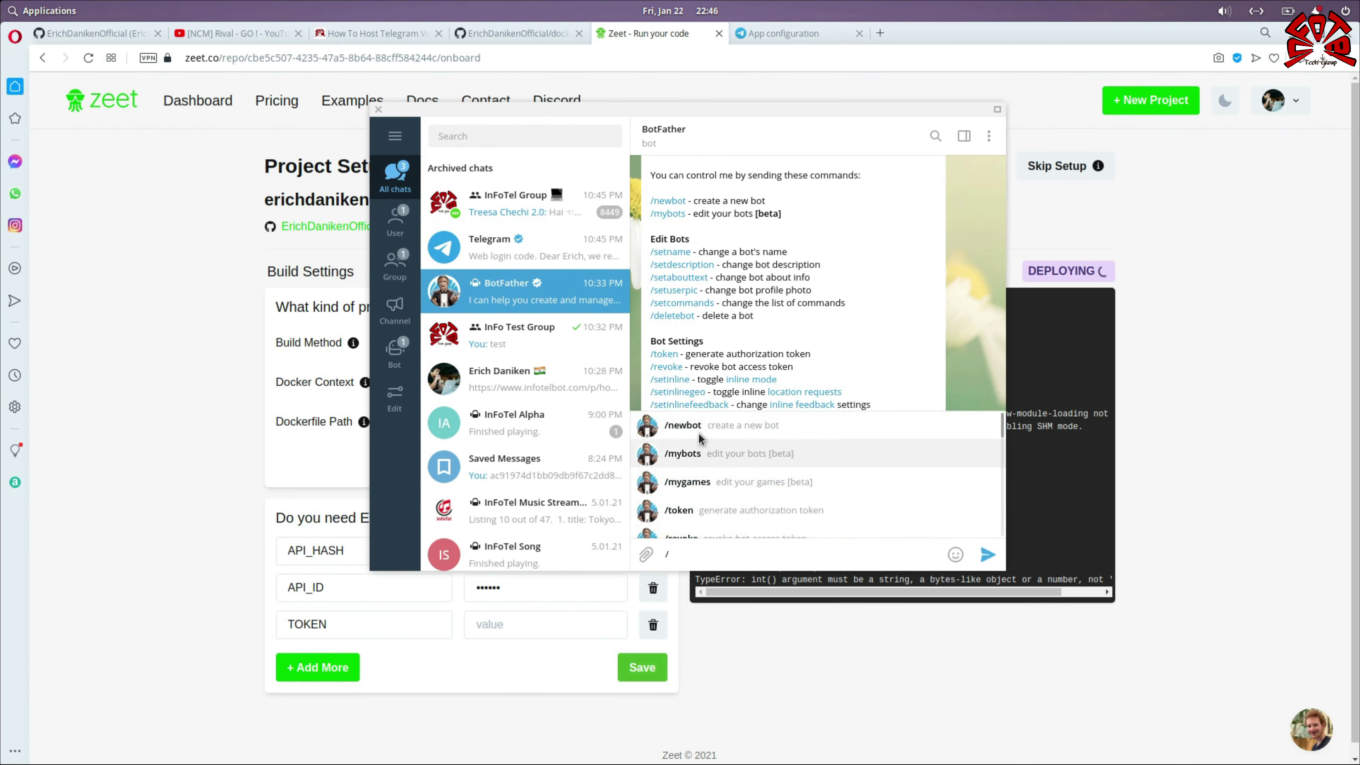
pyautogui.click(696, 426)
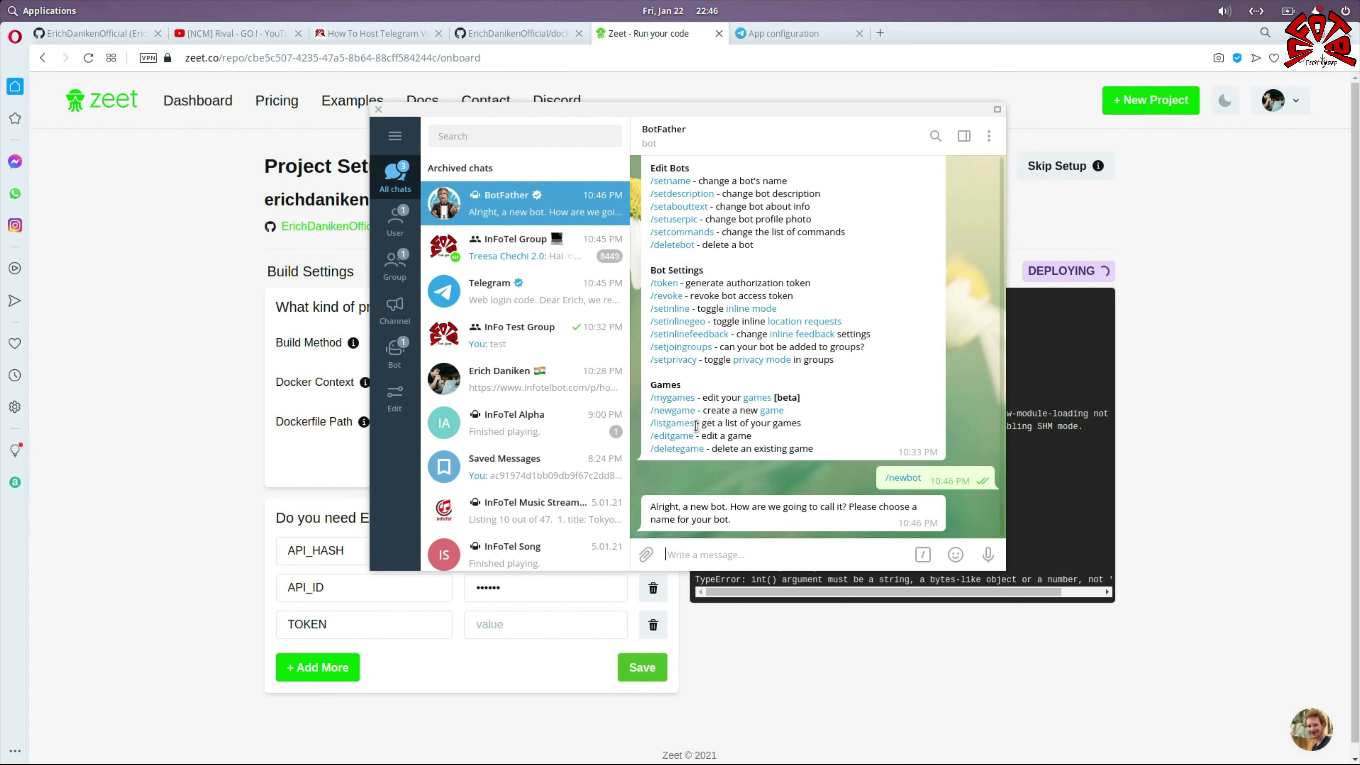
# Step: Name the bot 'My Song Play' with username MySongPlayBot and copy its API token
pyautogui.write('My')
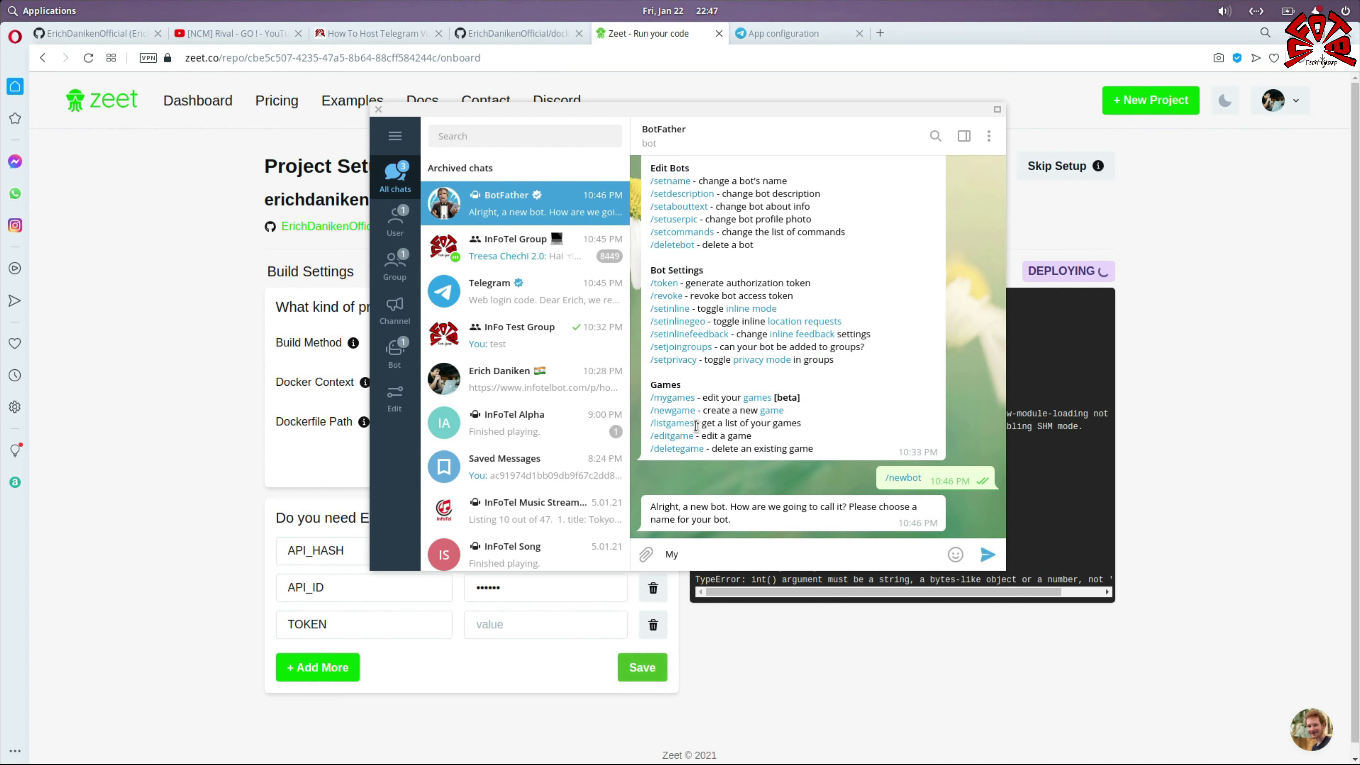
pyautogui.write(' Song')
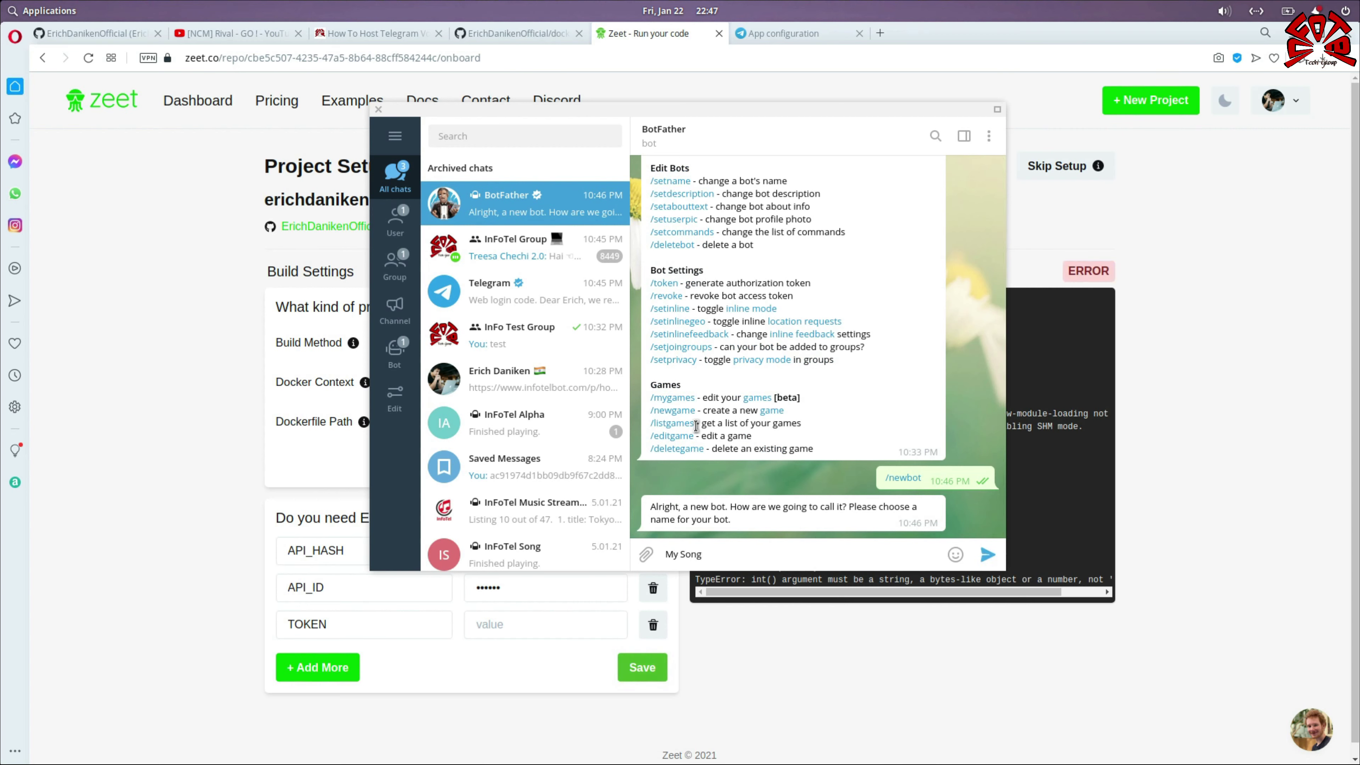
pyautogui.write(' Play')
pyautogui.press('Return')
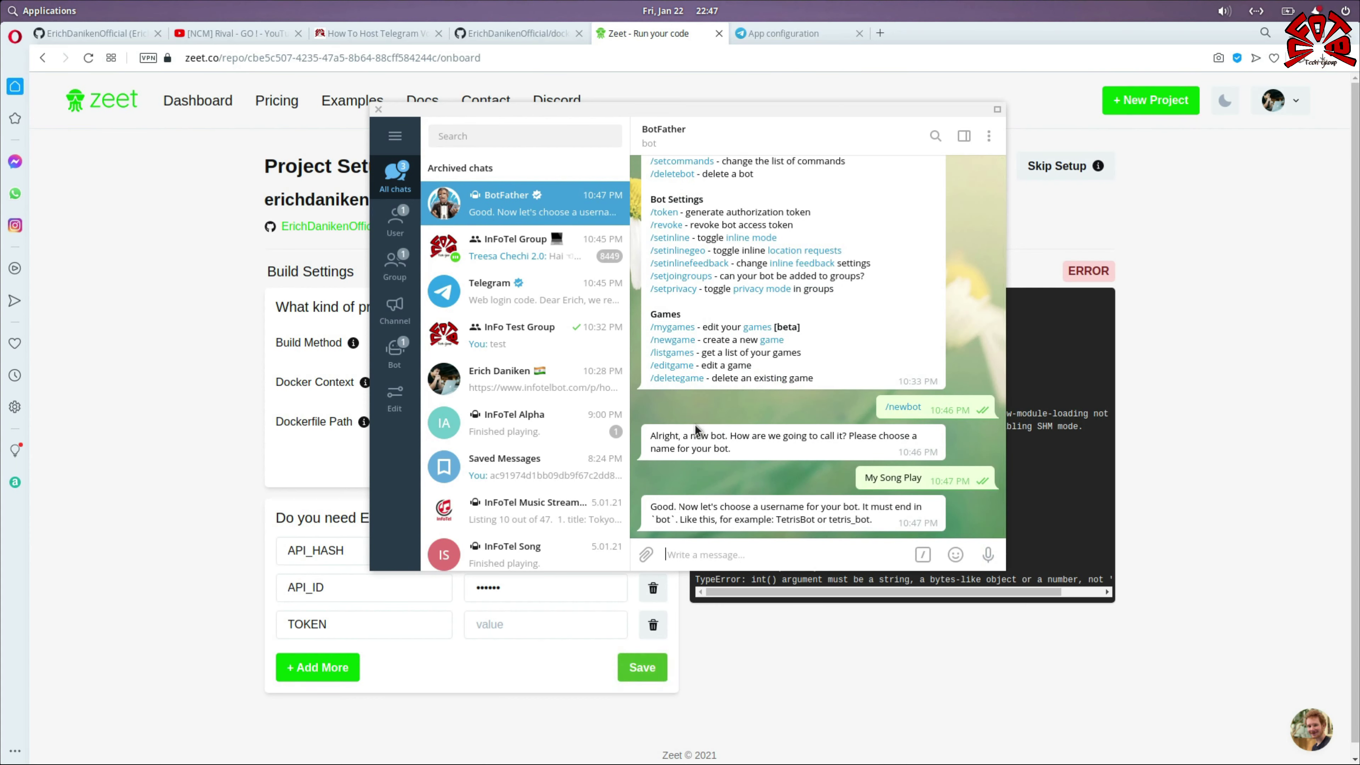
pyautogui.write('MySongPlayBot')
pyautogui.press('Return')
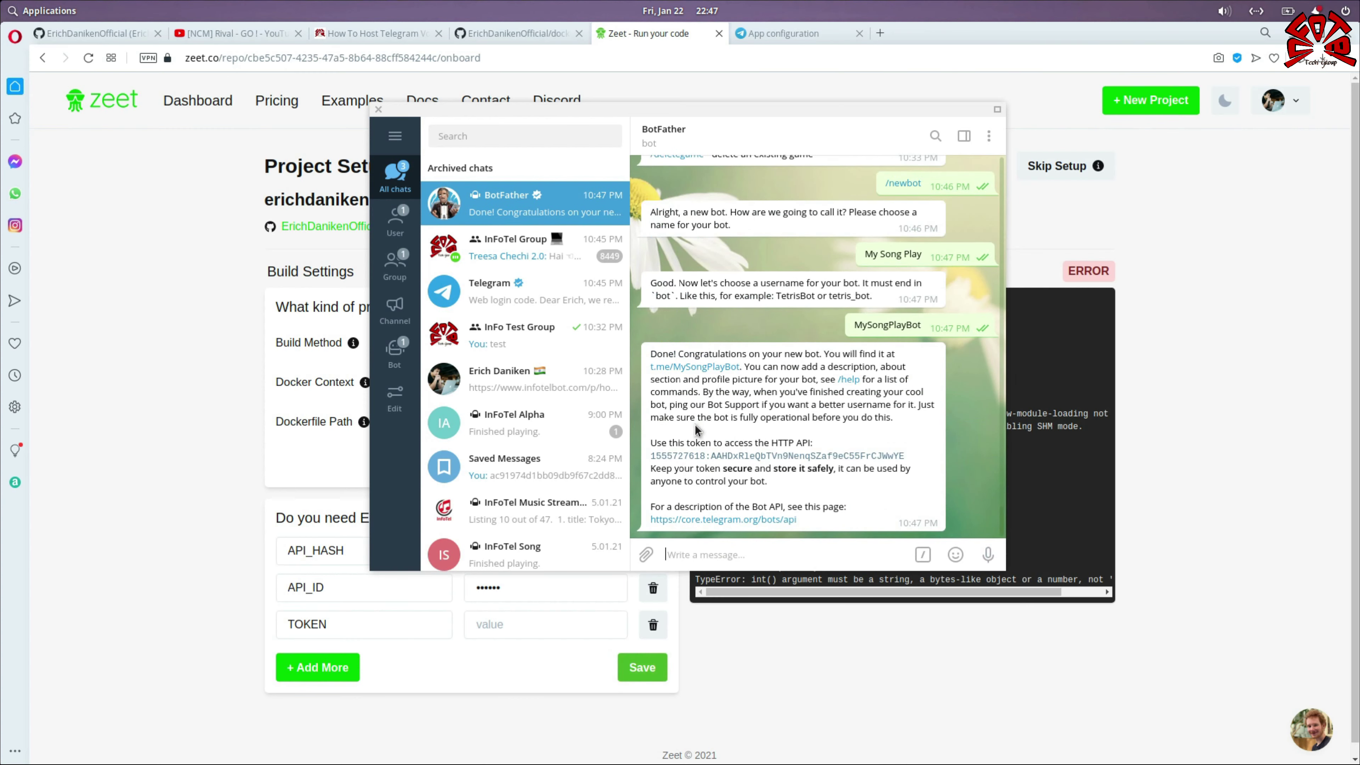
pyautogui.moveTo(651, 455); pyautogui.dragTo(910, 462)
pyautogui.rightClick(889, 452)
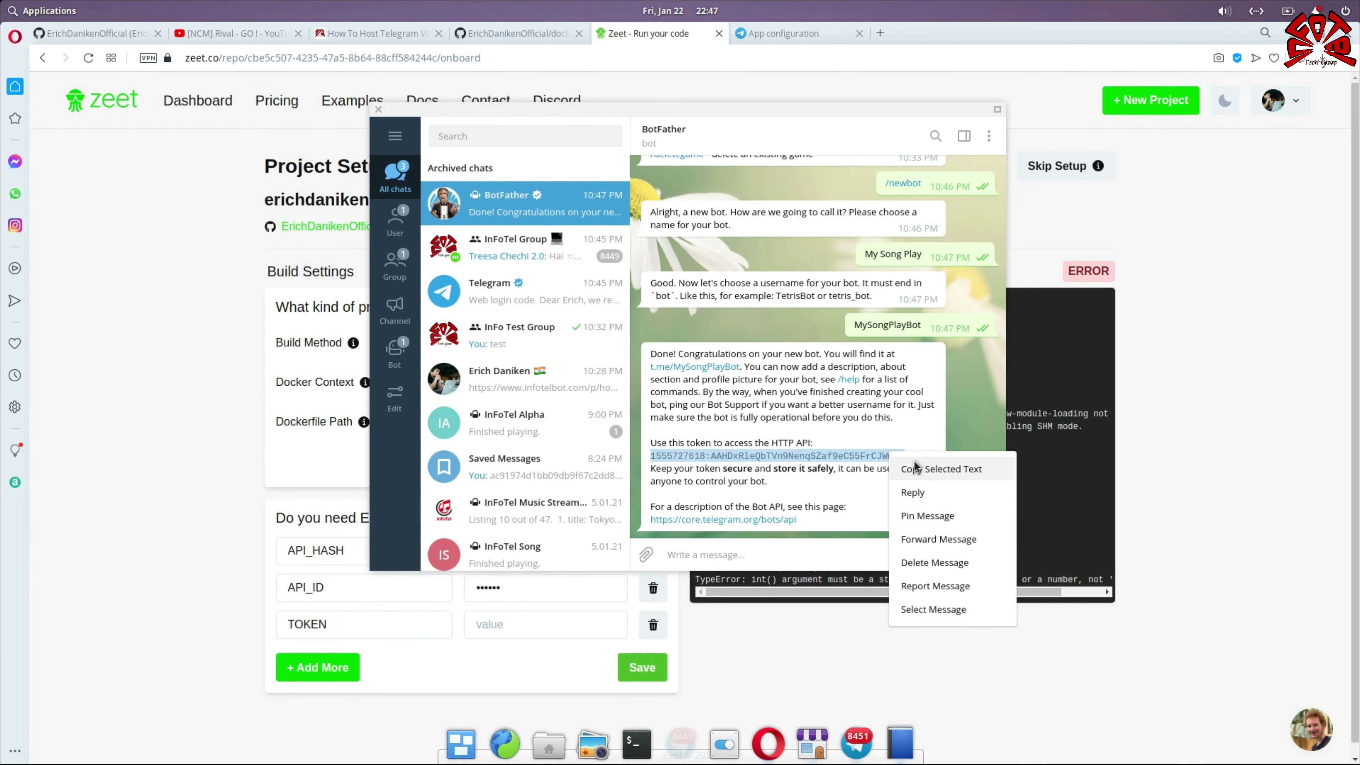
pyautogui.click(914, 468)
# Step: Paste the BotFather bot token into the TOKEN variable's value
pyautogui.click(494, 623)
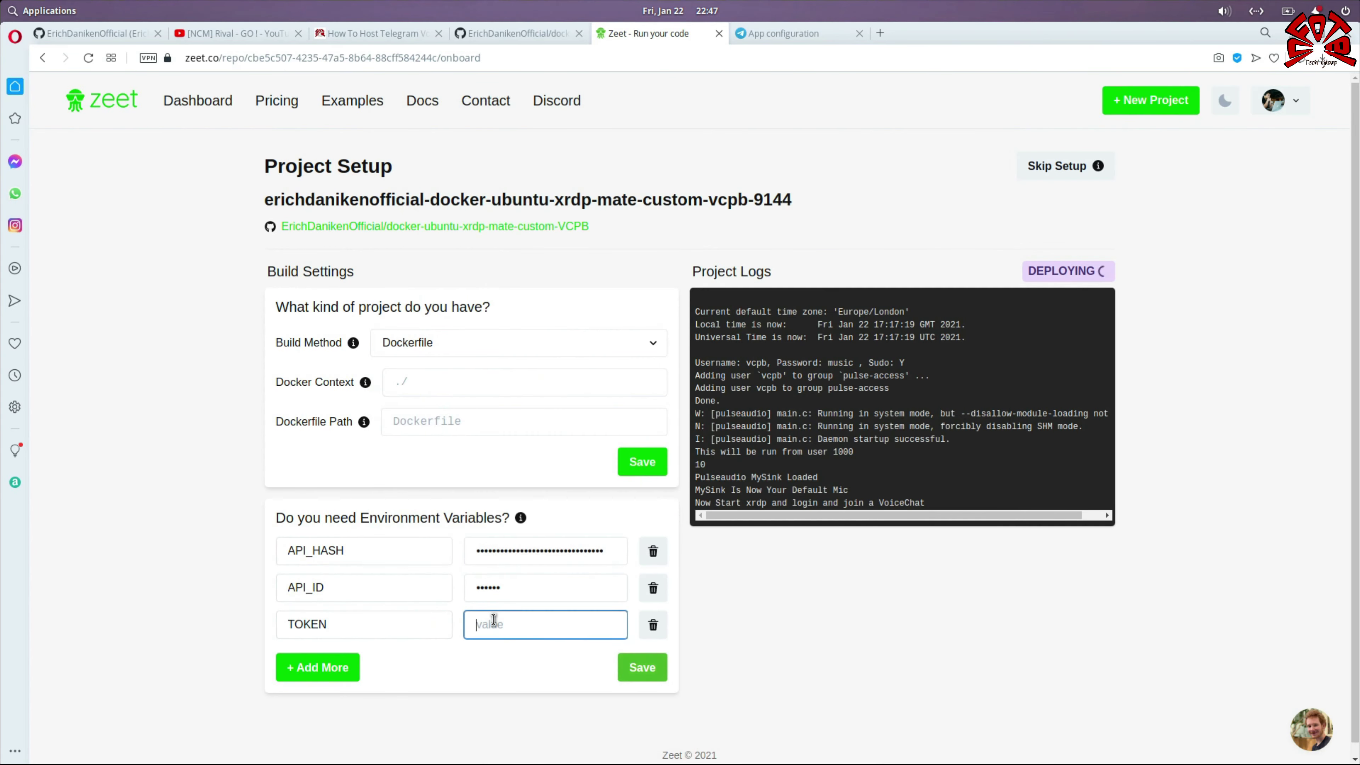
pyautogui.rightClick(493, 622)
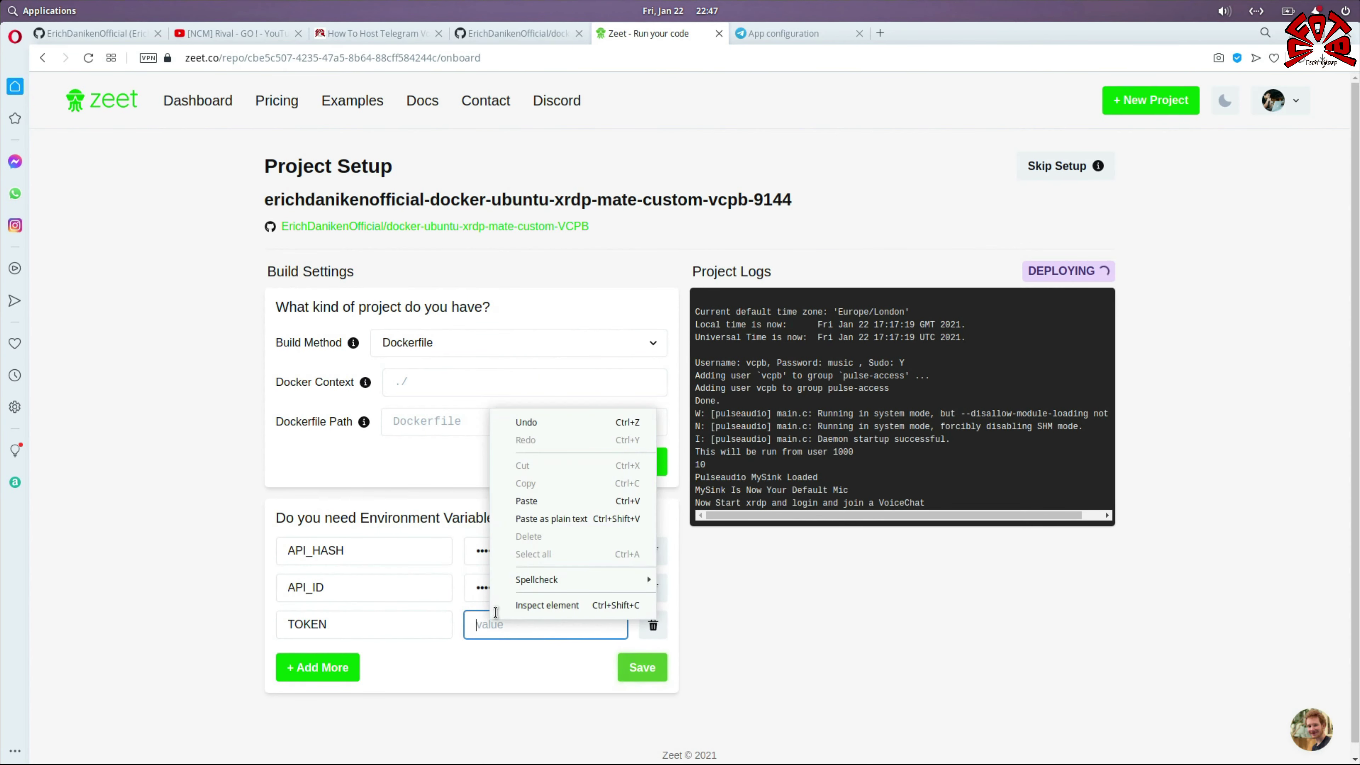
pyautogui.click(517, 506)
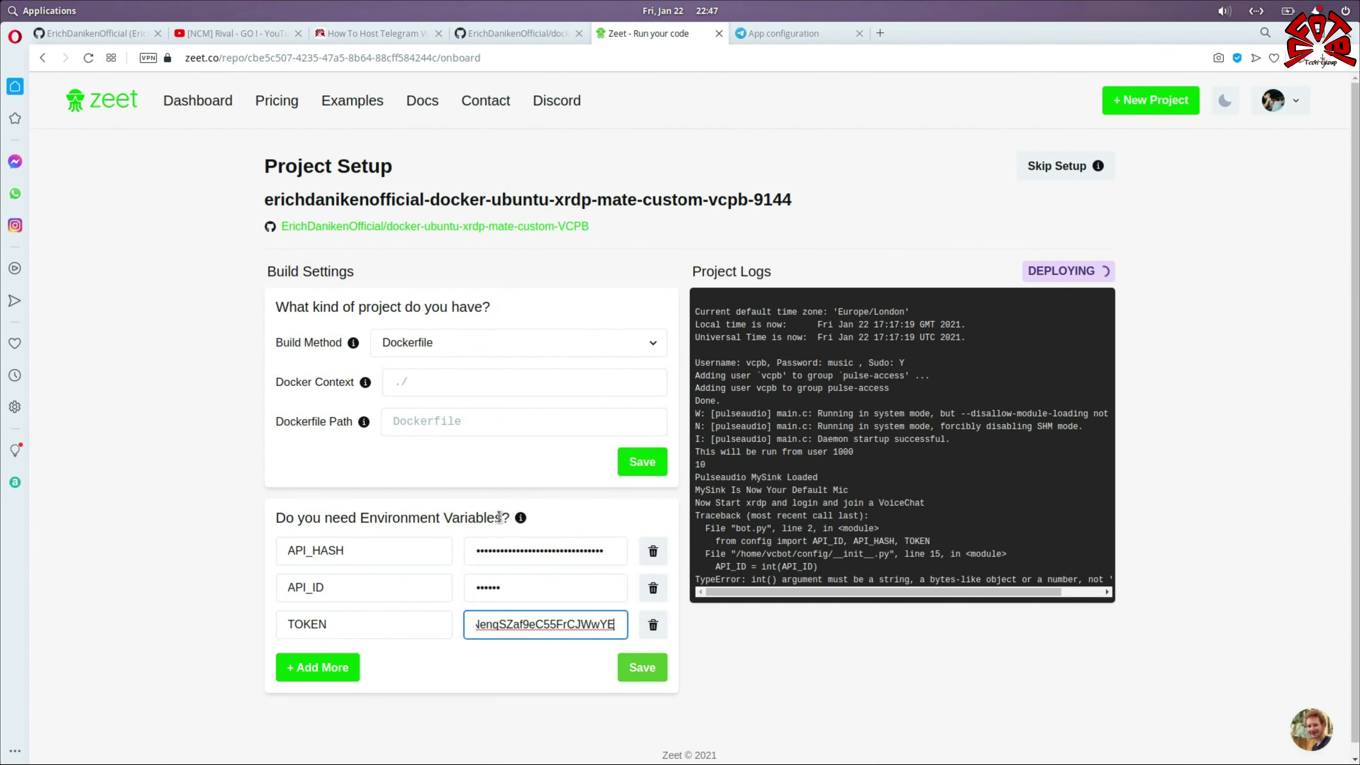
# Step: Add a fourth variable named SUDO_USERS, copied from the hosting guide
pyautogui.click(292, 665)
pyautogui.click(326, 36)
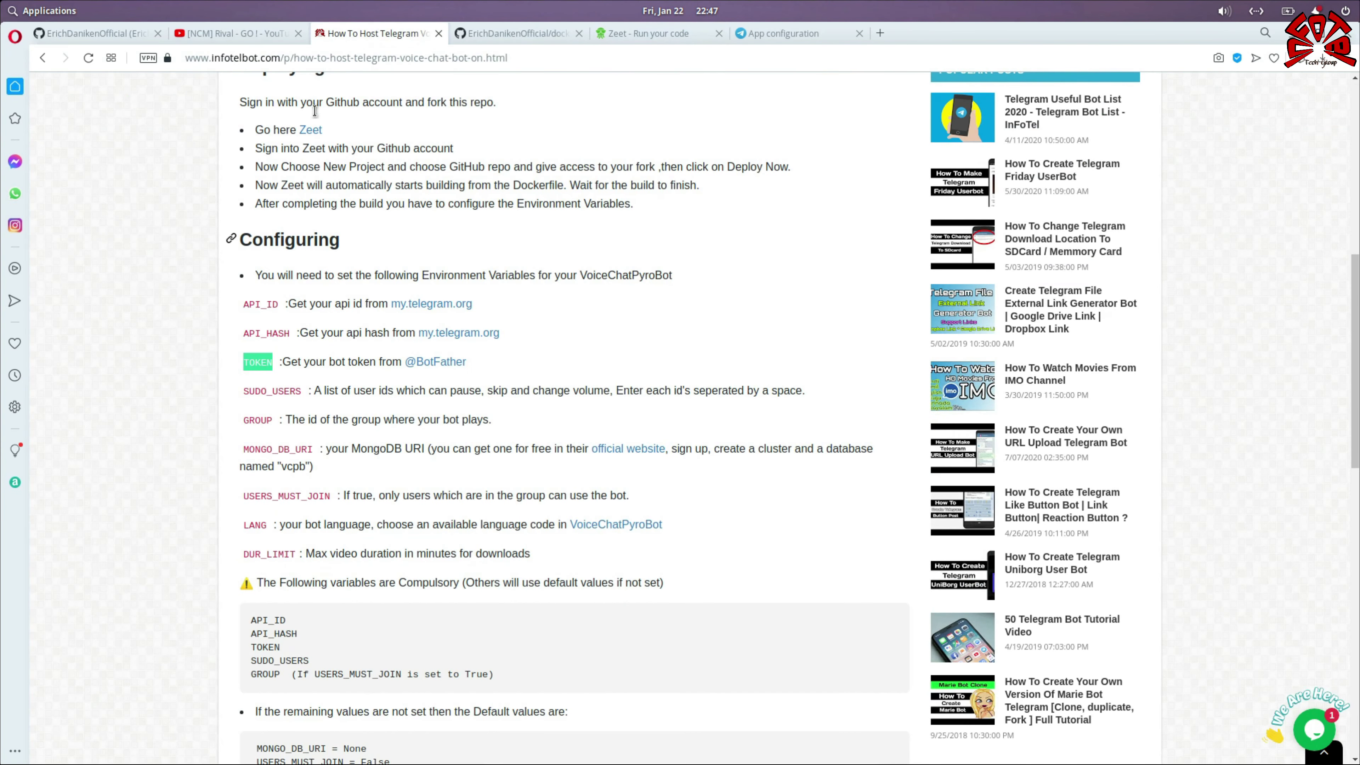
pyautogui.moveTo(242, 391); pyautogui.dragTo(298, 391)
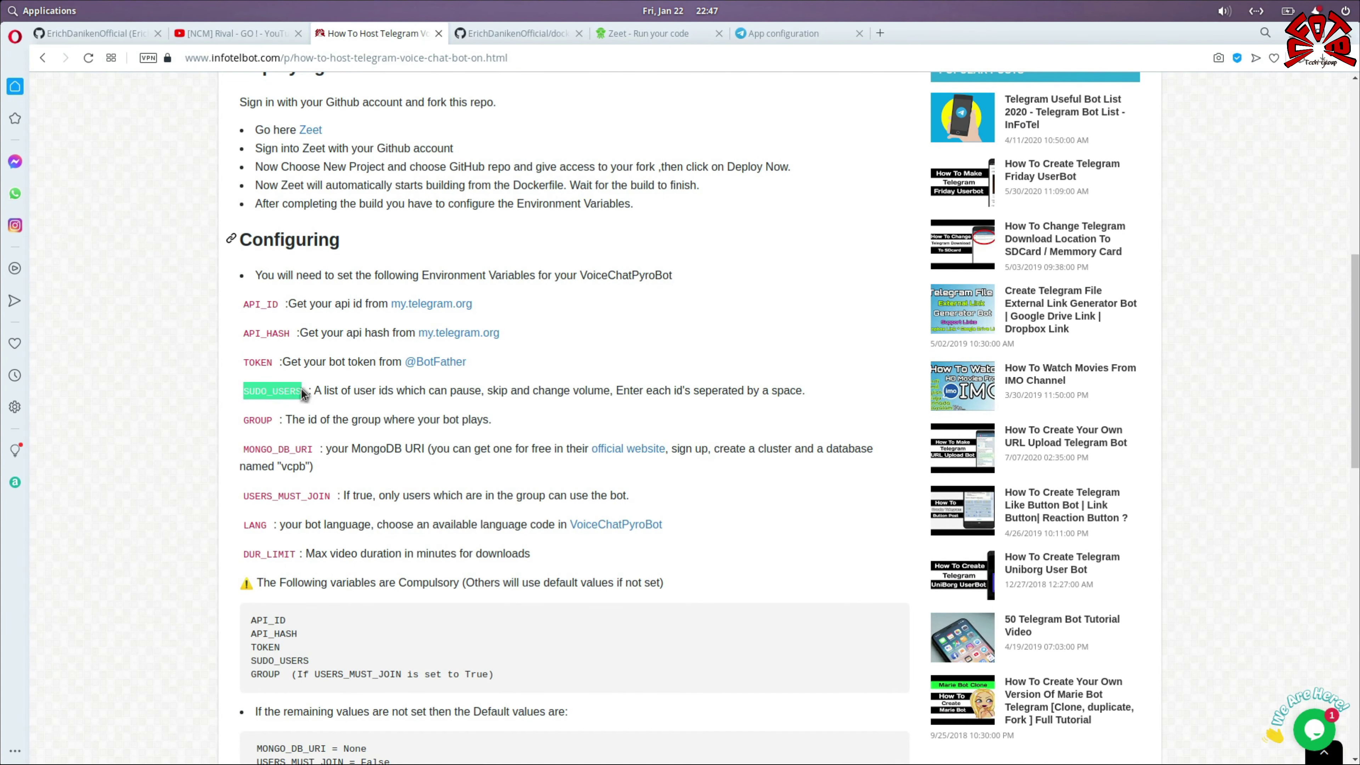
pyautogui.click(292, 366)
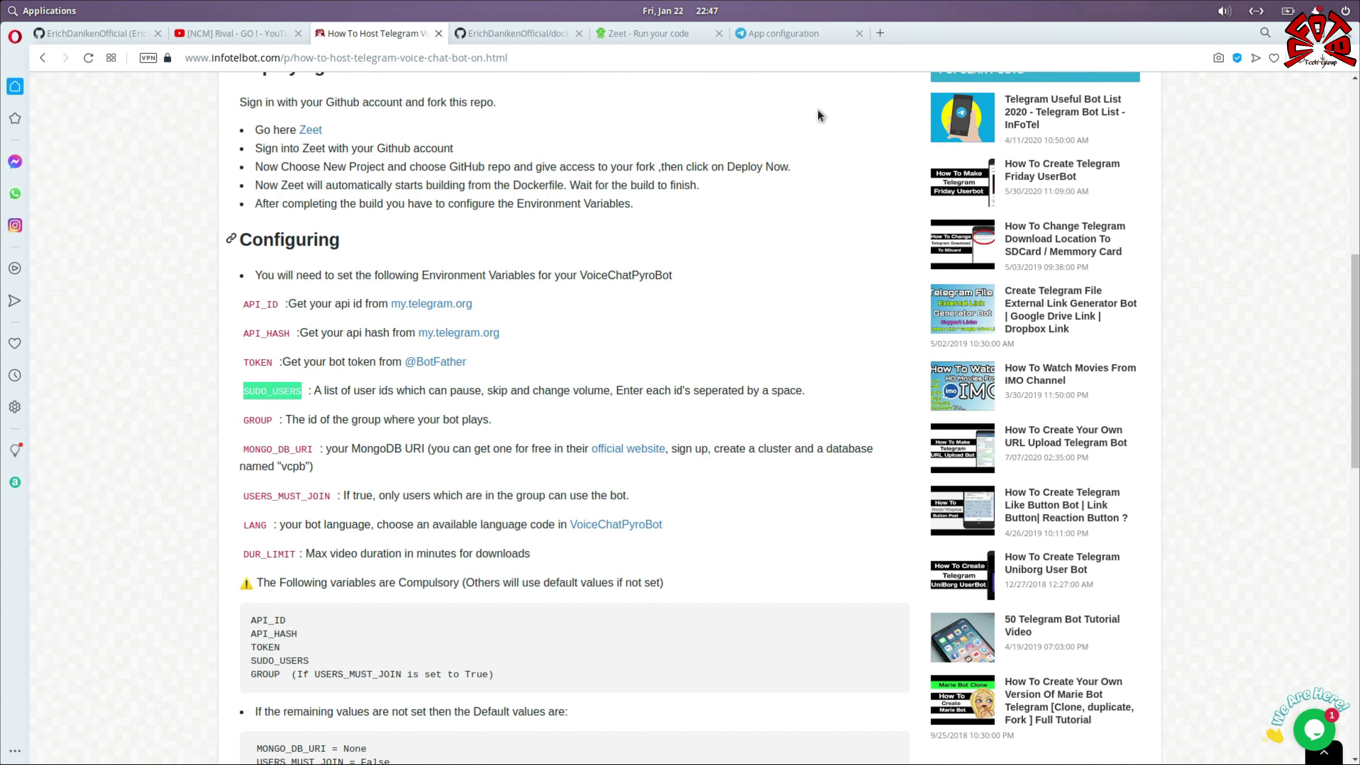
pyautogui.click(749, 40)
pyautogui.click(648, 34)
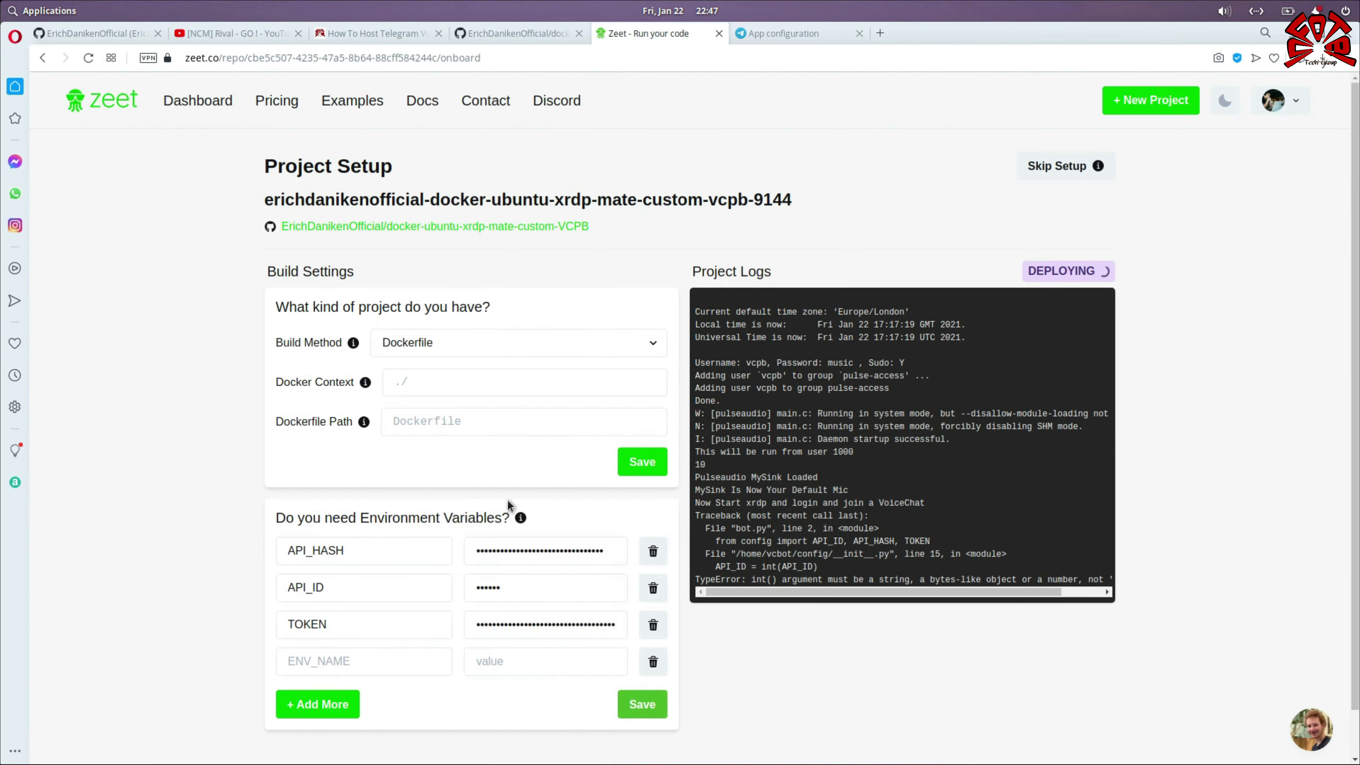
pyautogui.click(353, 662)
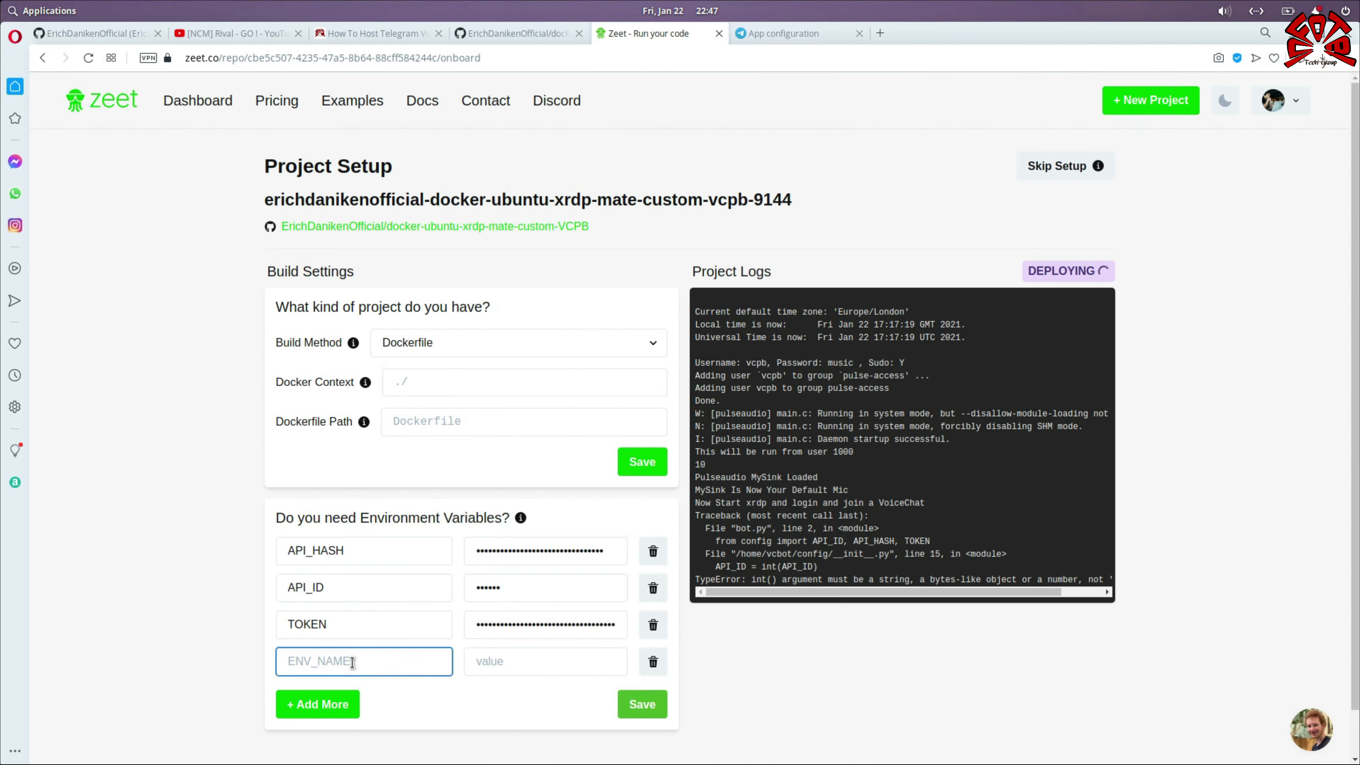
pyautogui.hotkey('ctrl', 'v')
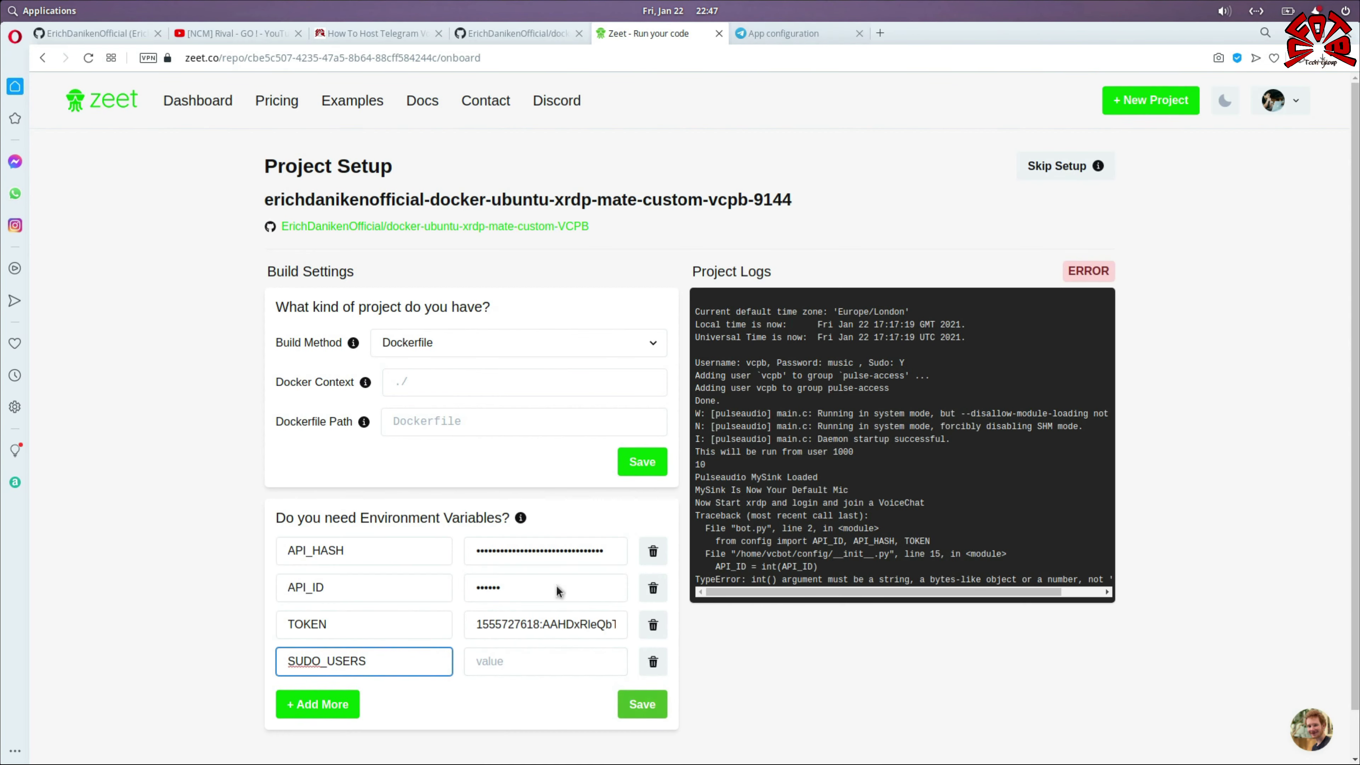
# Step: Find betterfilterbot in Telegram and start the Filter Bot
pyautogui.press('super+Down')
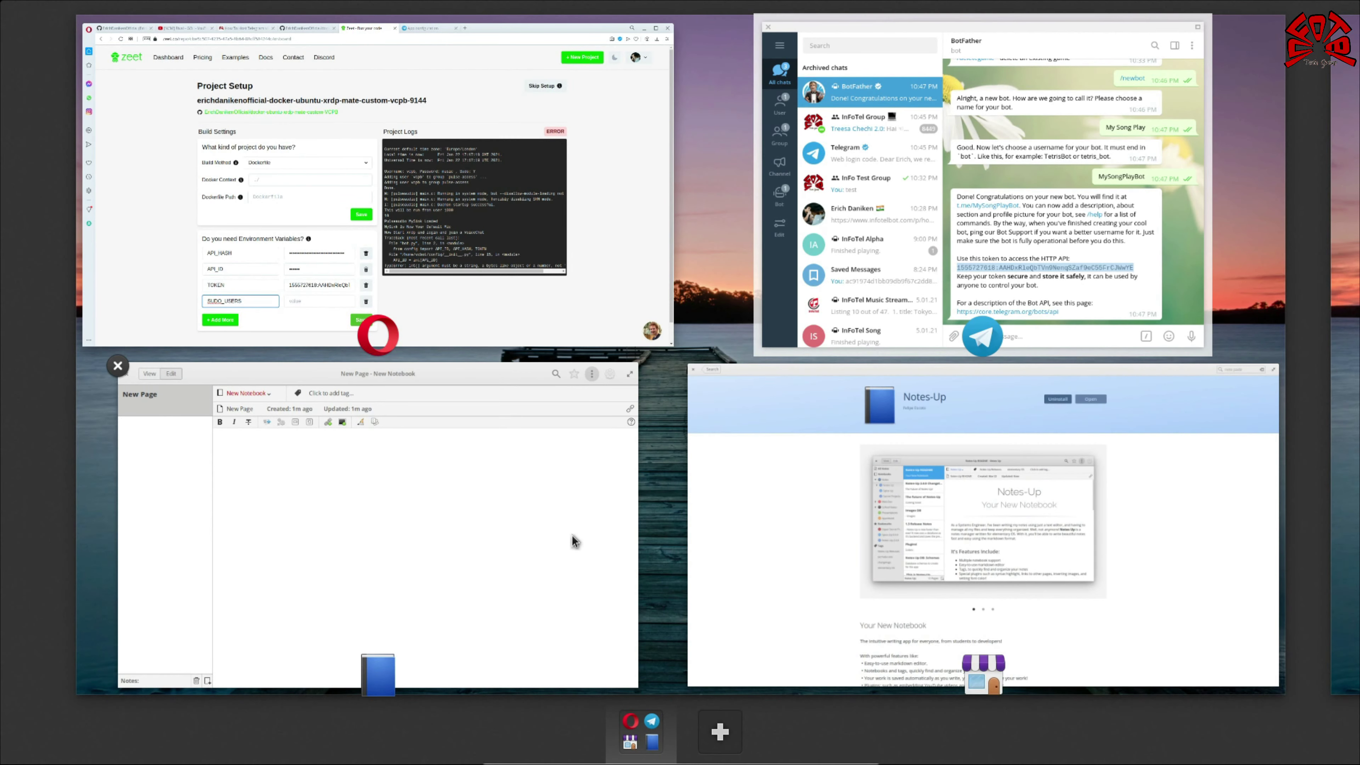
pyautogui.click(892, 294)
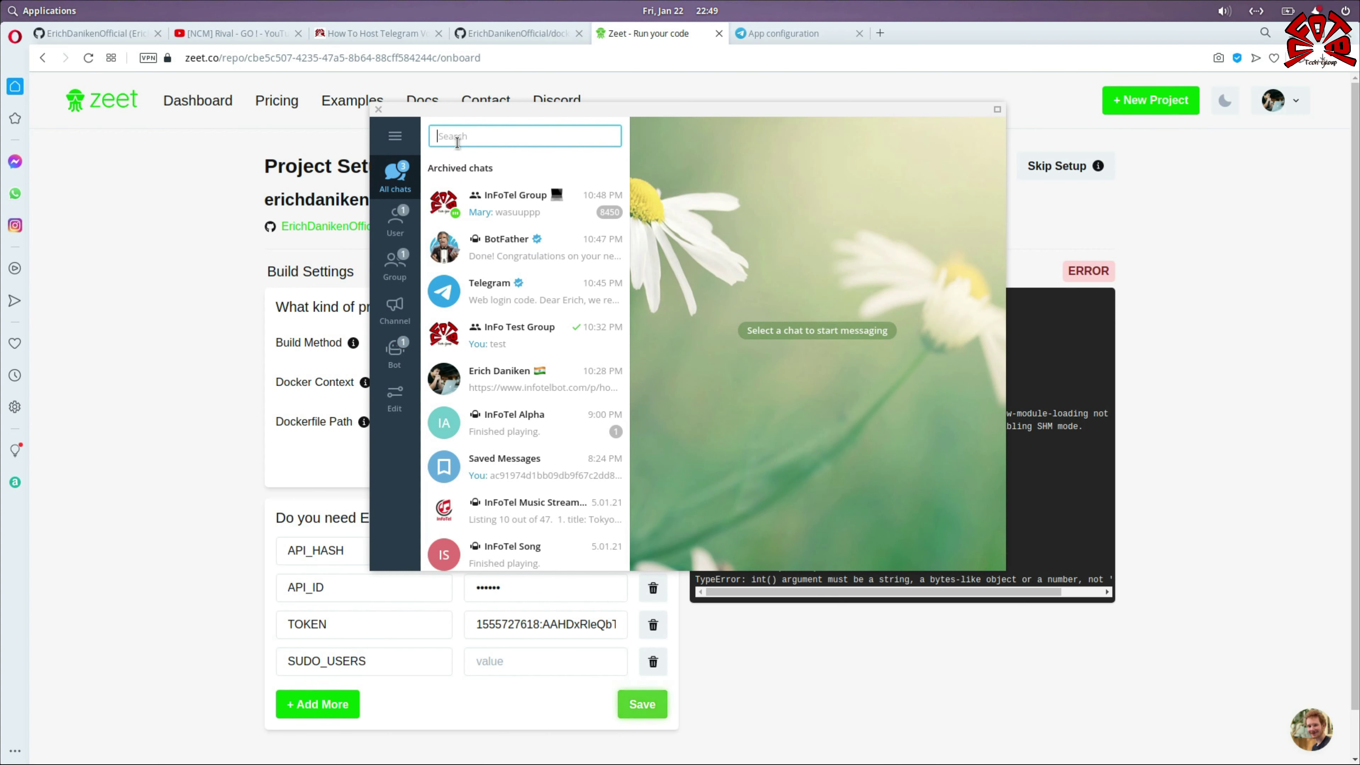
pyautogui.write('better')
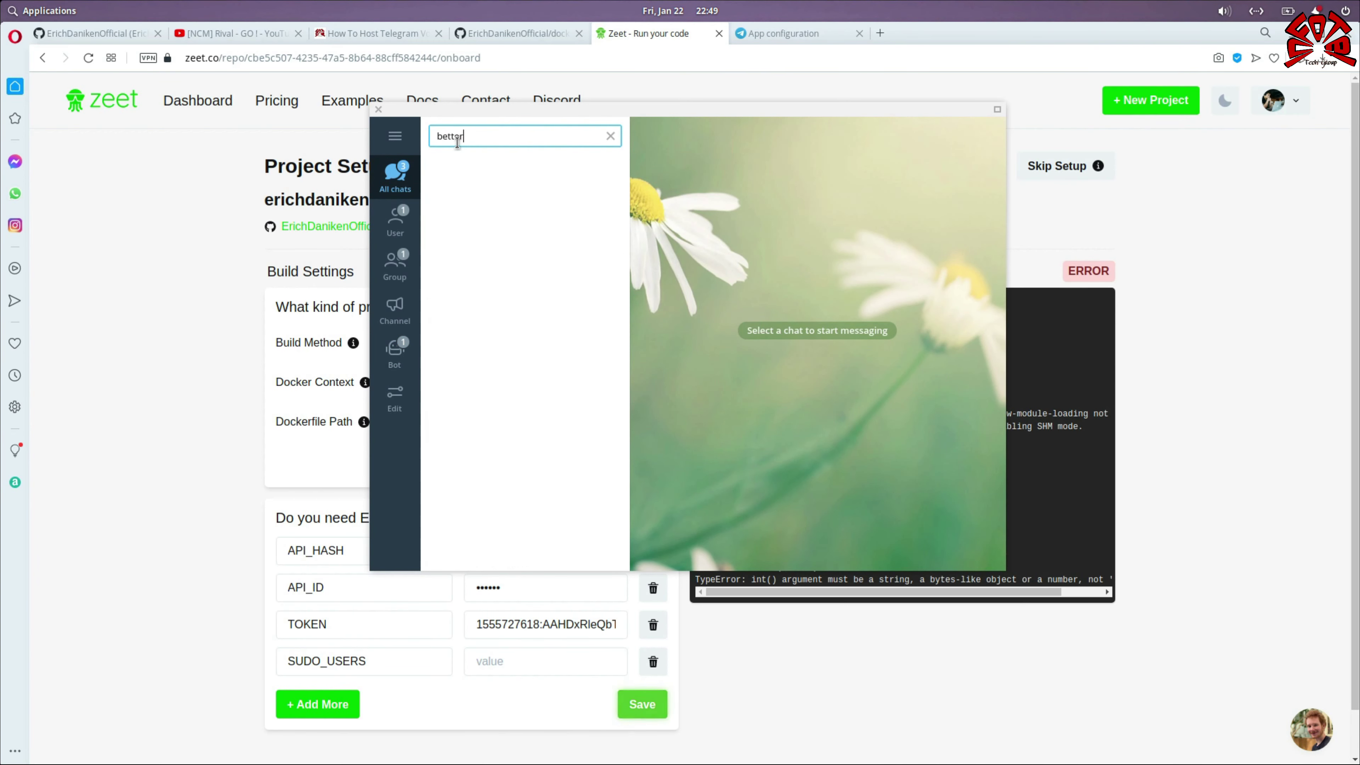
pyautogui.write('filterbot')
pyautogui.click(532, 199)
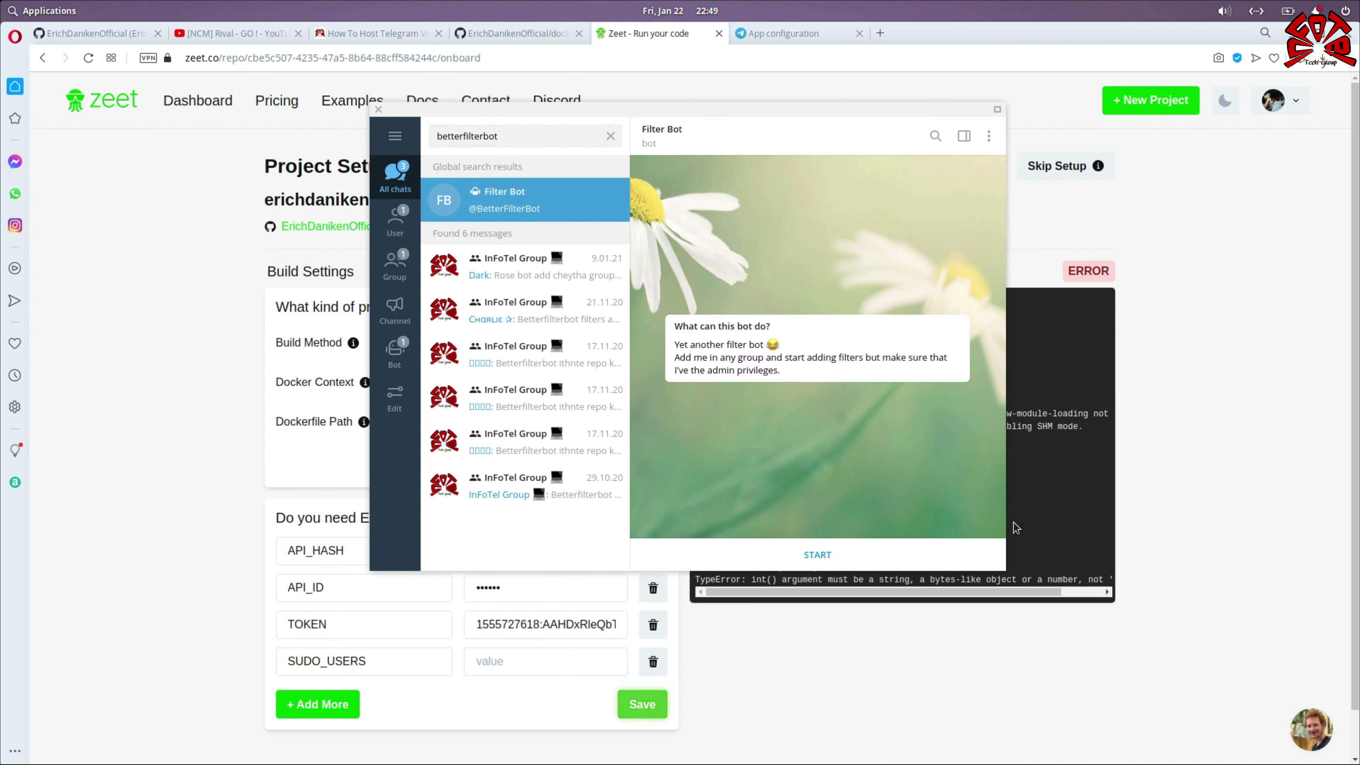
pyautogui.click(836, 555)
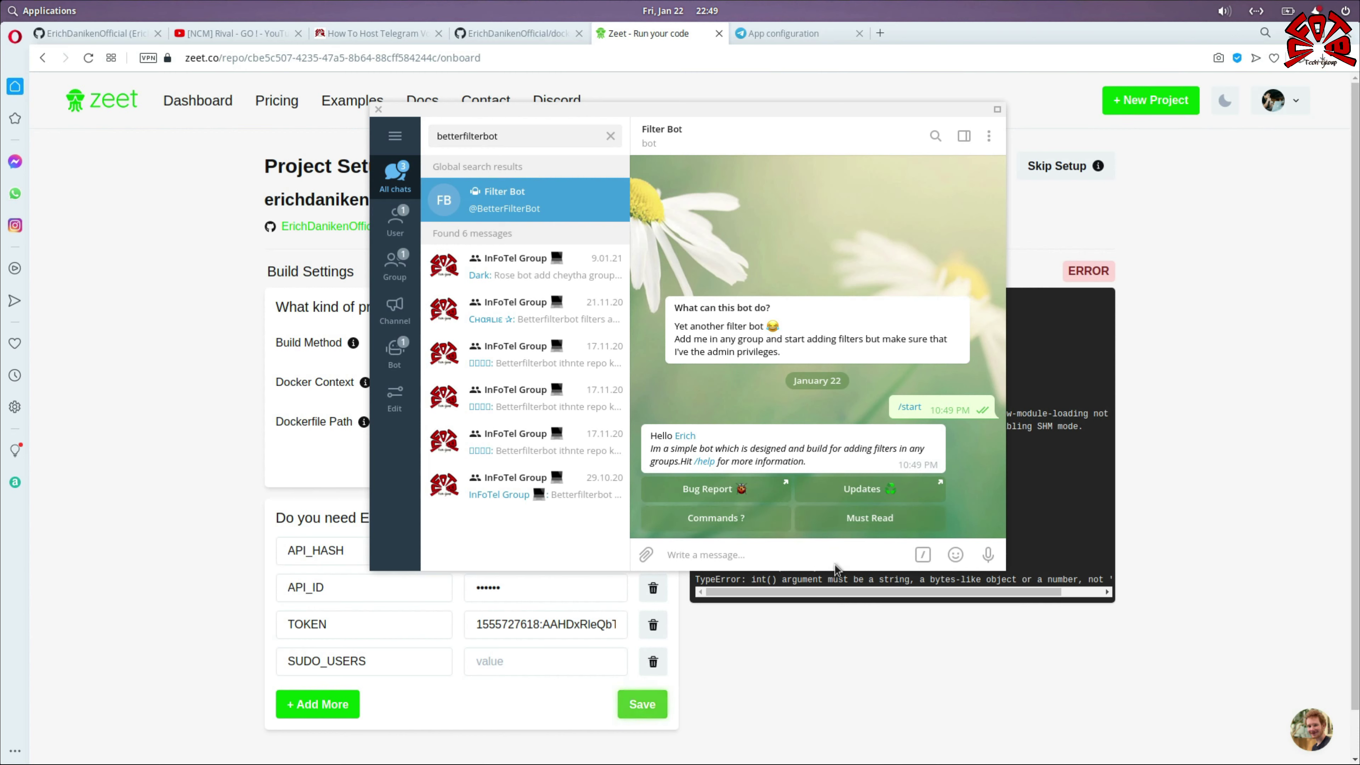
# Step: Send /id and /info, copy the returned UserId, and paste it as SUDO_USERS' value
pyautogui.write('/id')
pyautogui.press('Return')
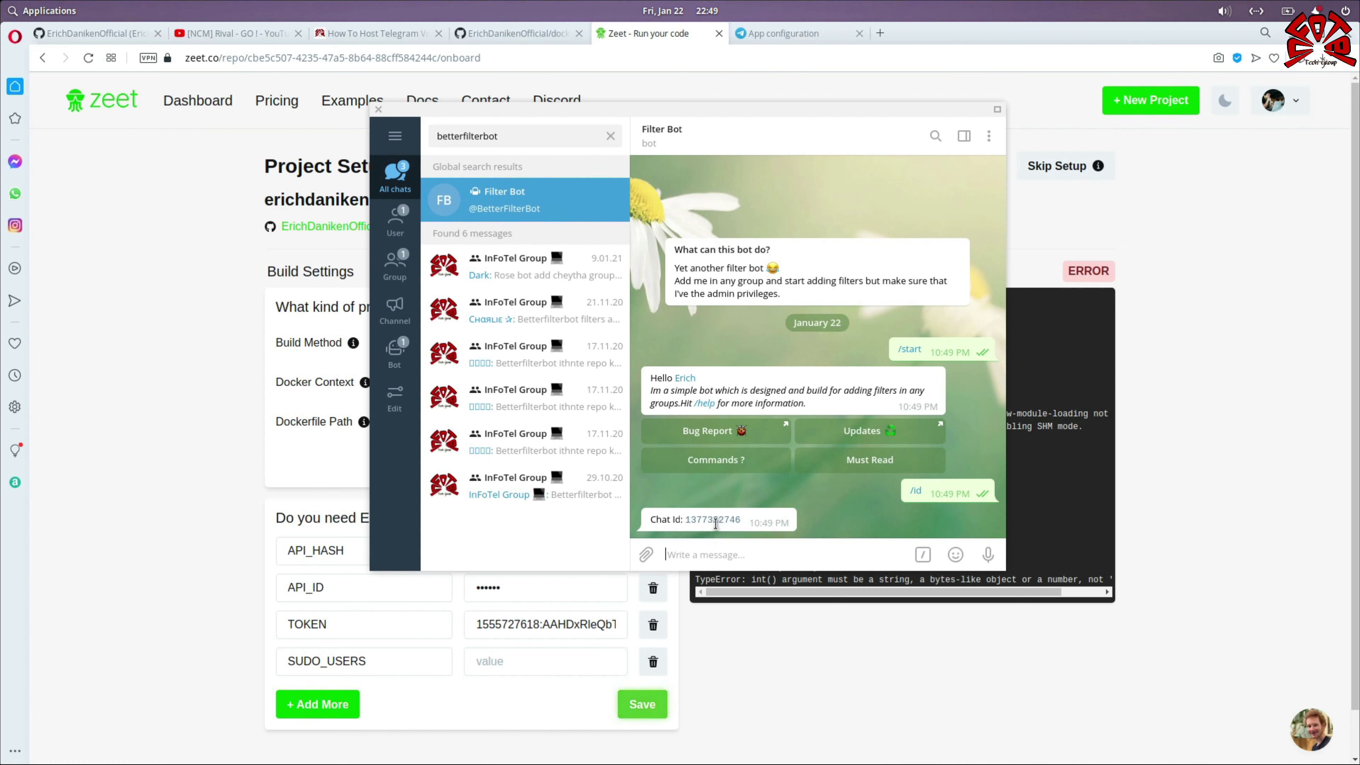
pyautogui.write('/info')
pyautogui.press('Return')
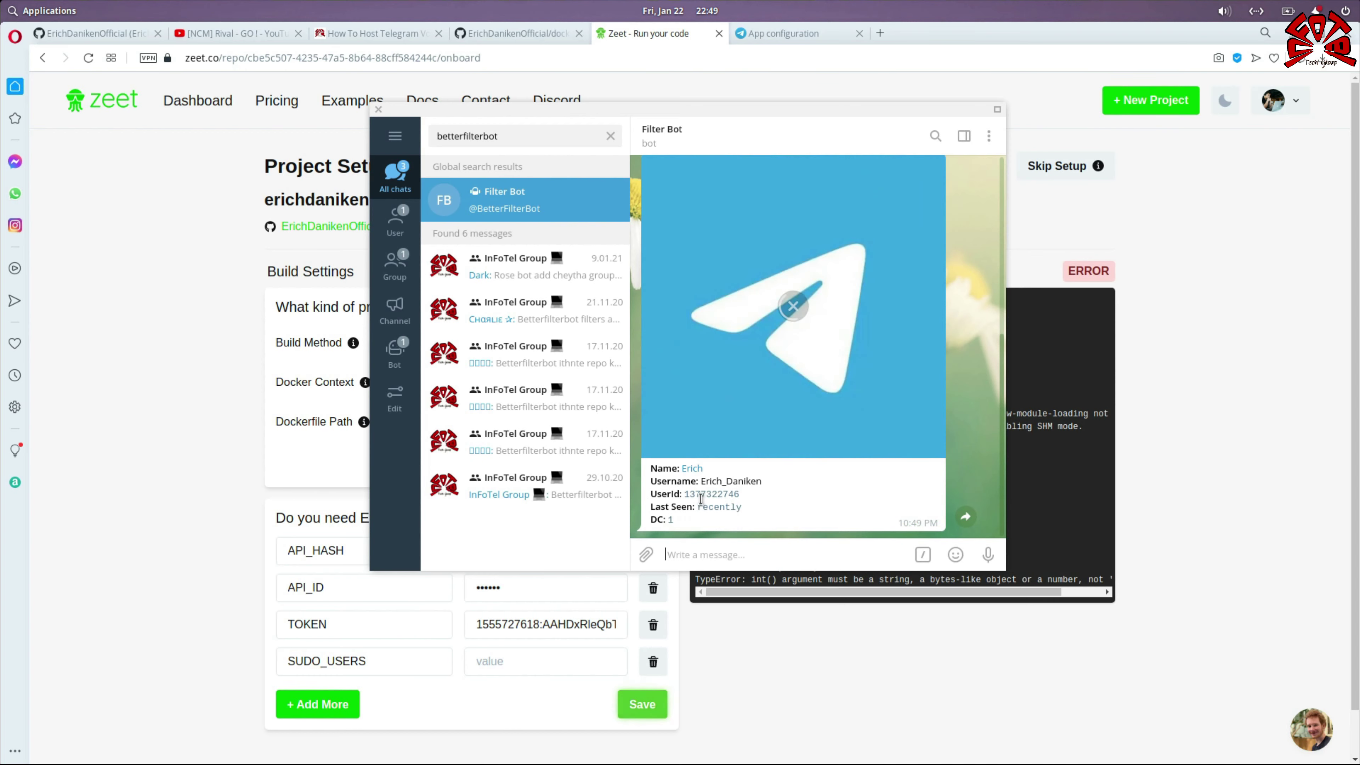
pyautogui.doubleClick(701, 494)
pyautogui.rightClick(701, 497)
pyautogui.click(734, 512)
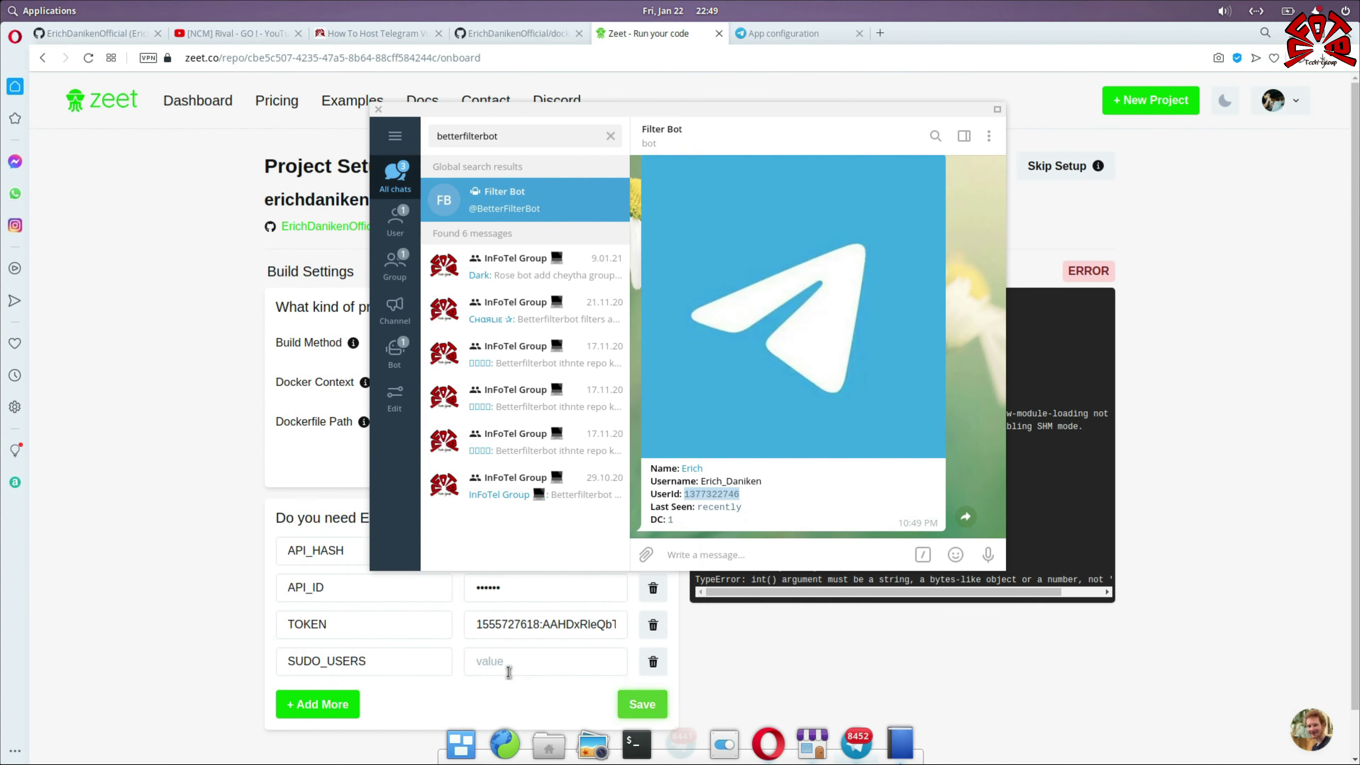
pyautogui.click(518, 659)
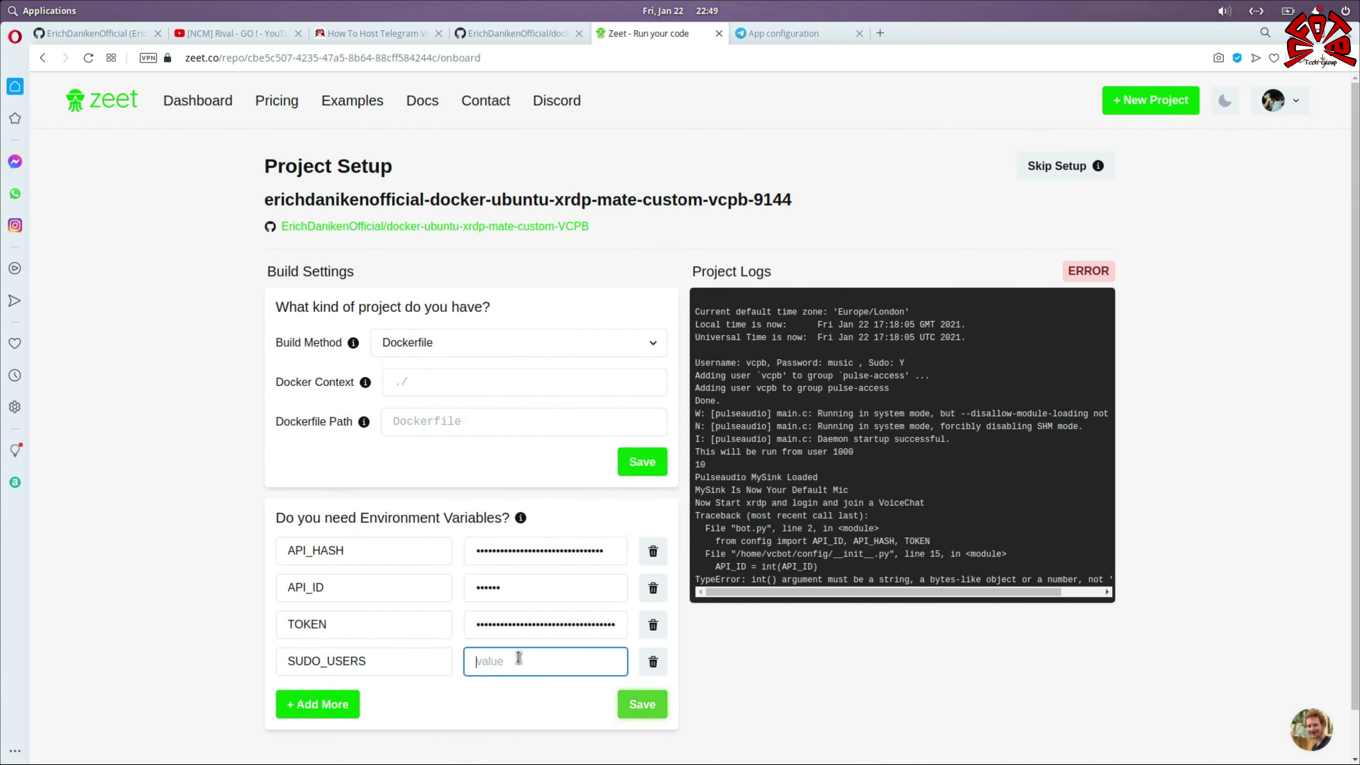
pyautogui.hotkey('ctrl', 'v')
# Step: Add a fifth variable row and name it GROUP, taken from the hosting guide
pyautogui.click(300, 705)
pyautogui.scroll(-1, 410, 421)
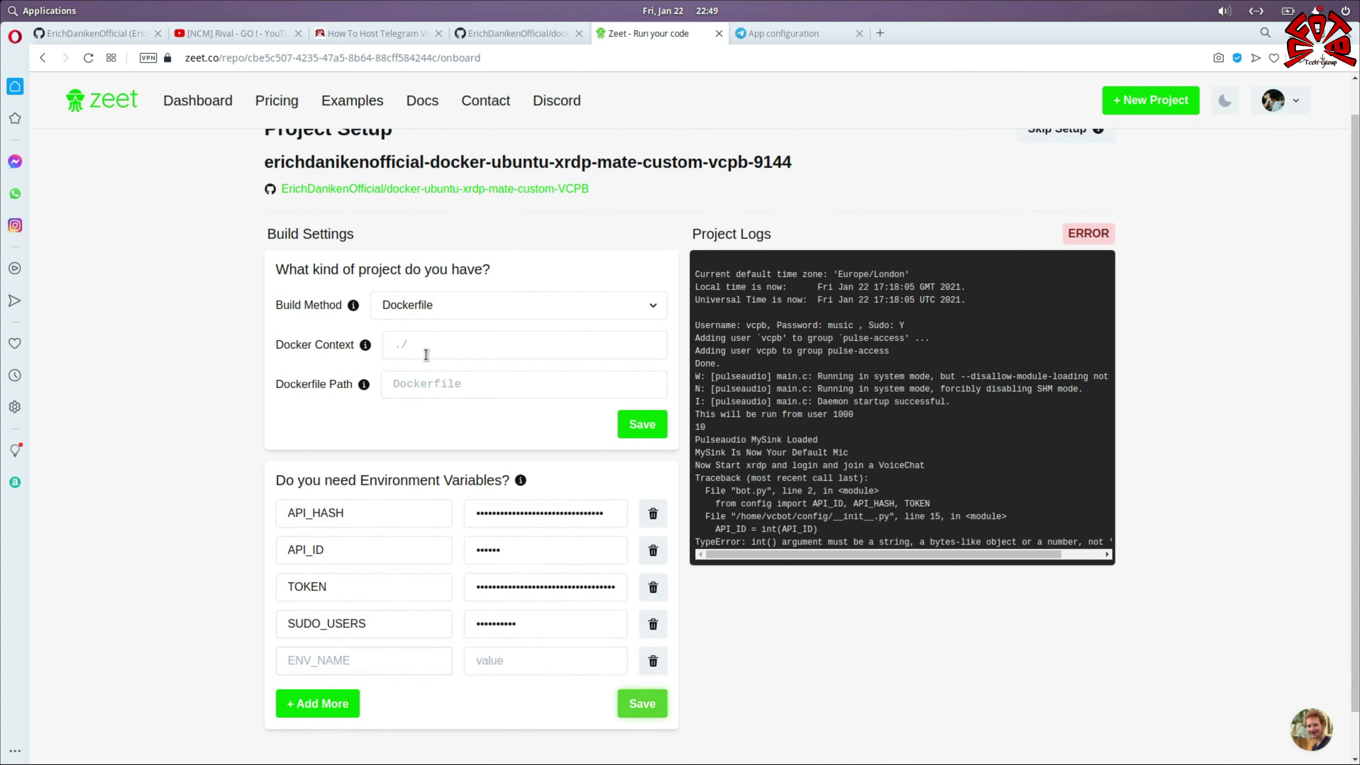
pyautogui.click(381, 30)
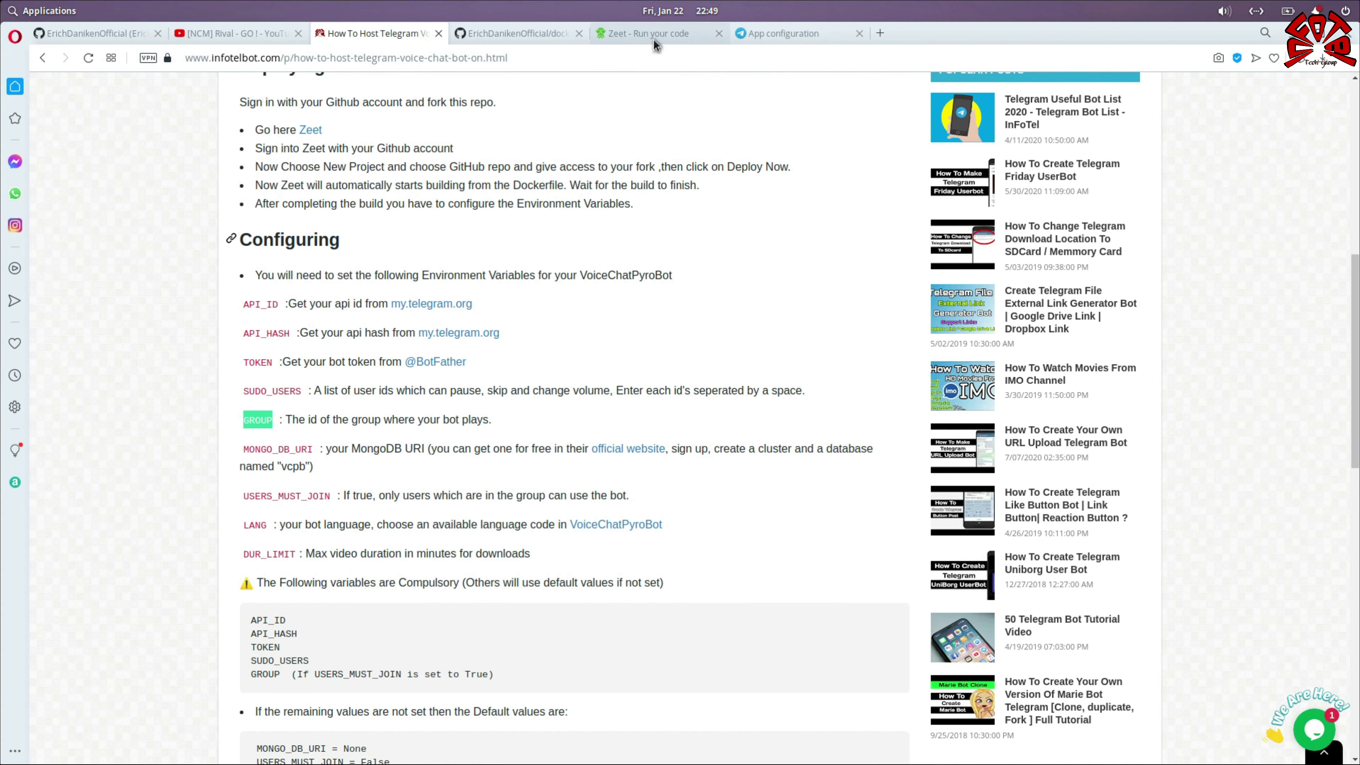
pyautogui.click(639, 33)
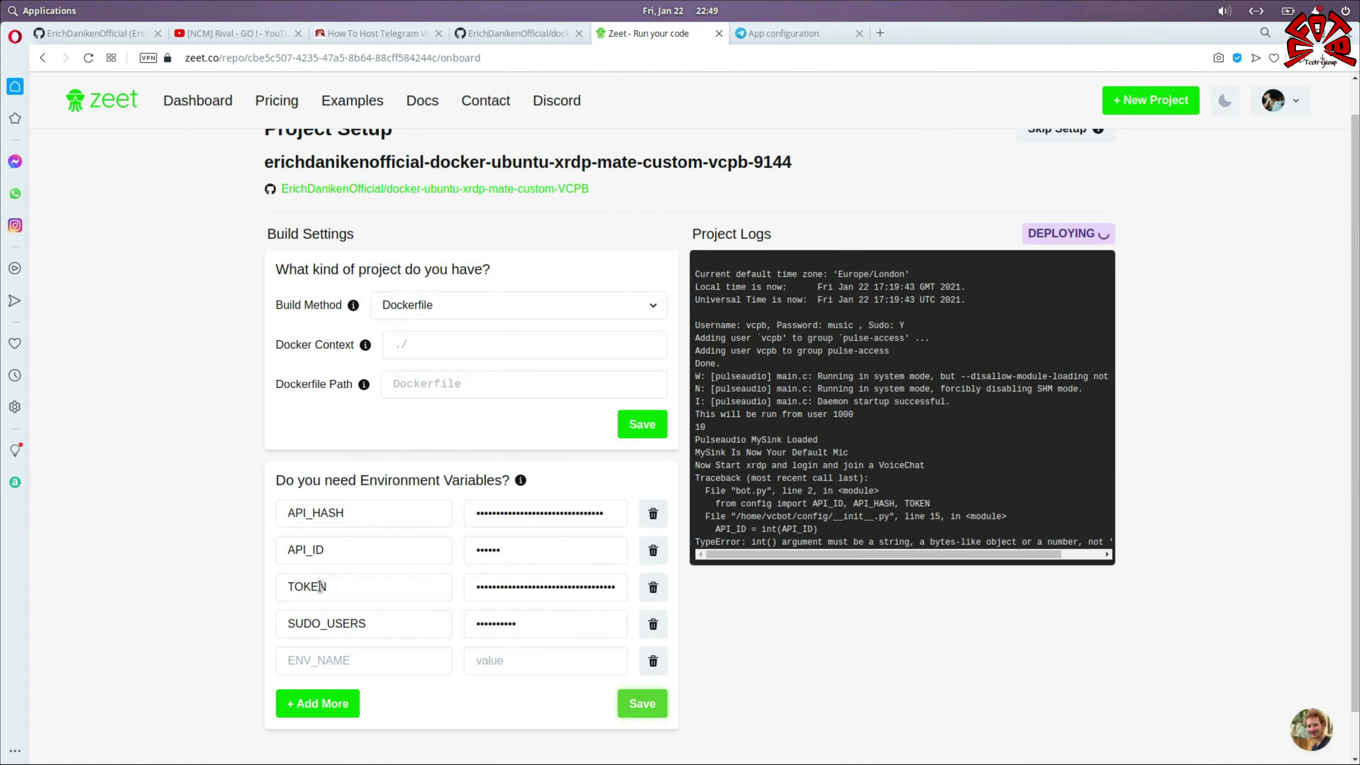
pyautogui.click(327, 652)
pyautogui.hotkey('ctrl', 'v')
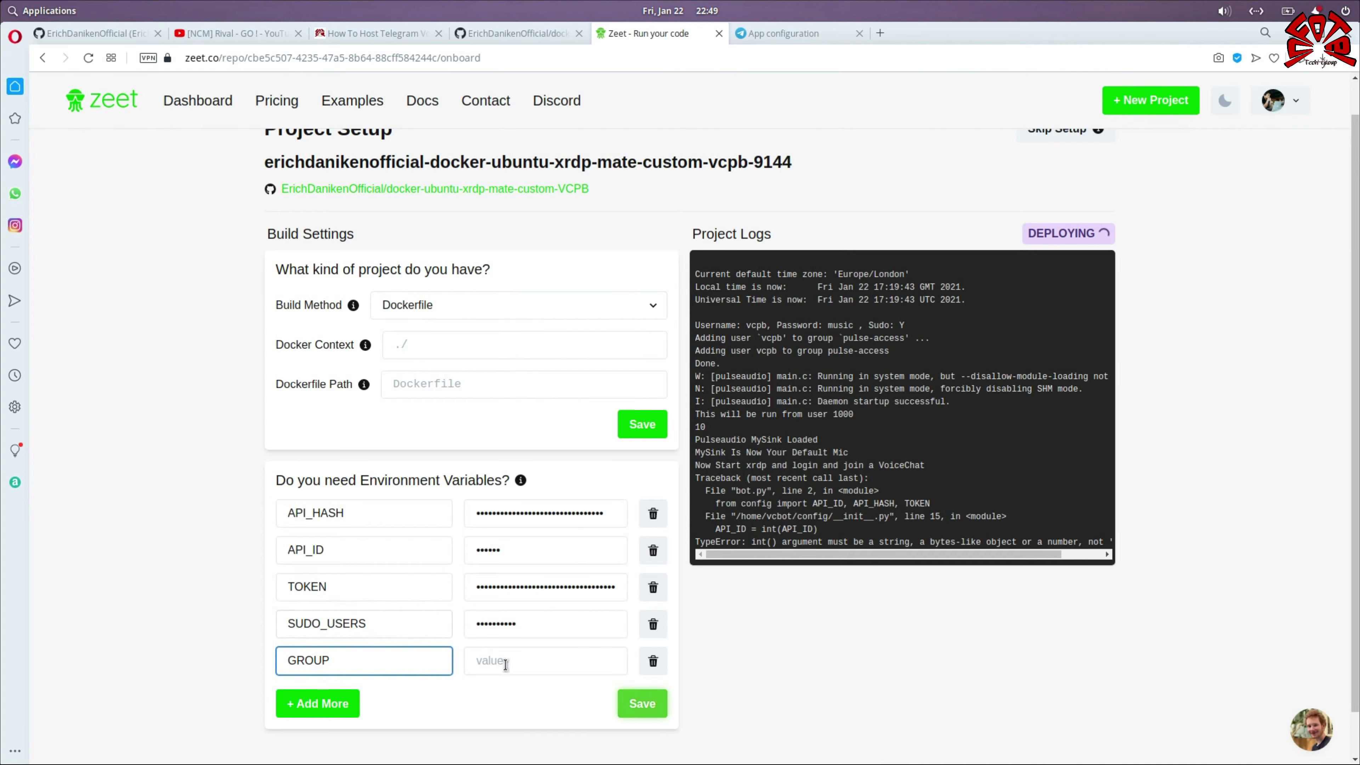
# Step: Copy the Filter Bot's username from its info panel in Telegram
pyautogui.press('super+Down')
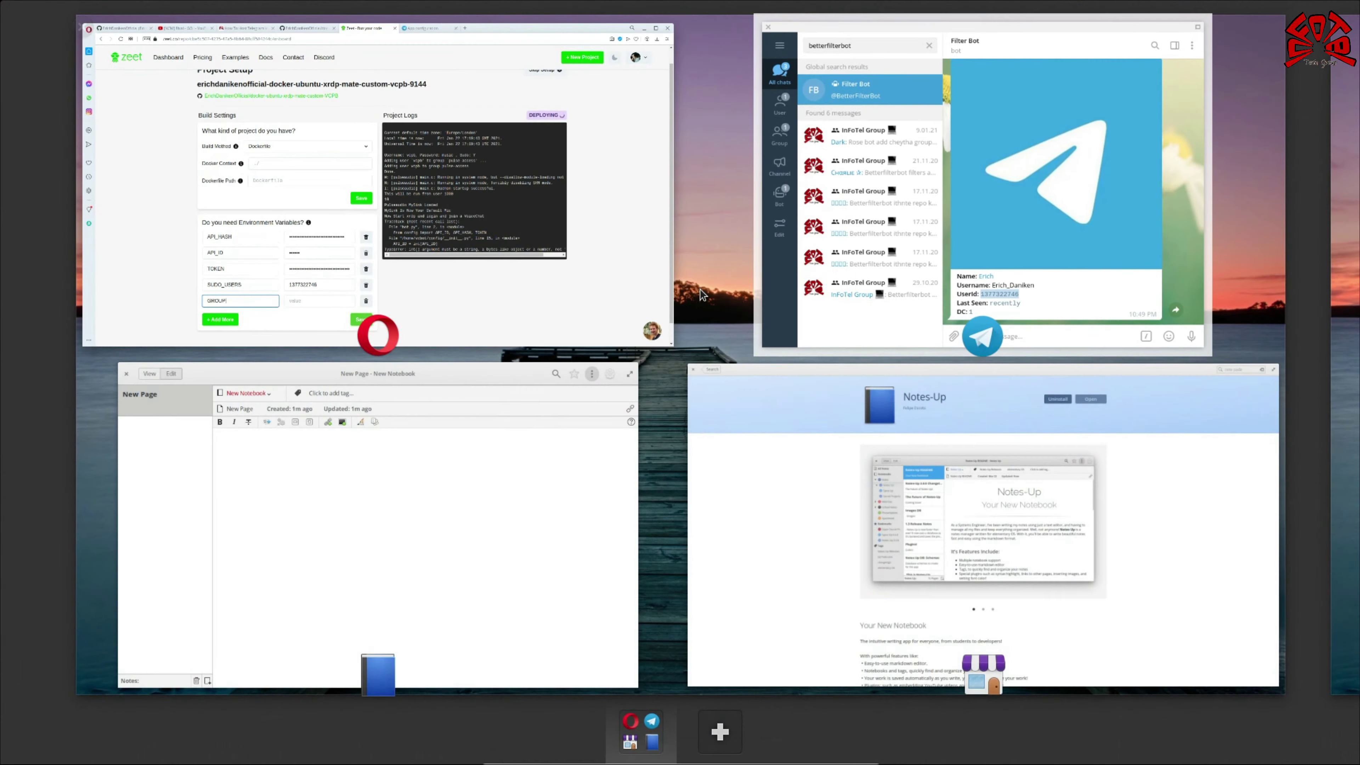
pyautogui.click(909, 179)
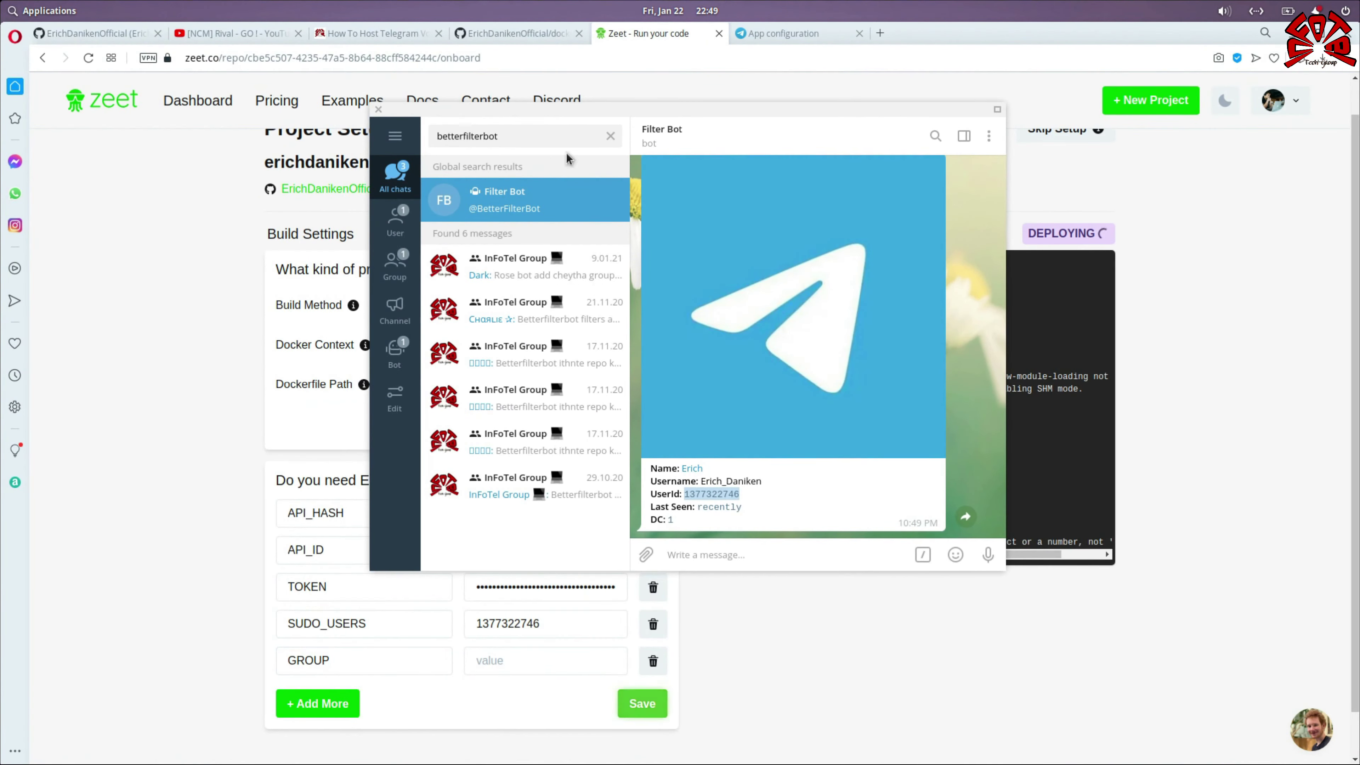
pyautogui.click(693, 140)
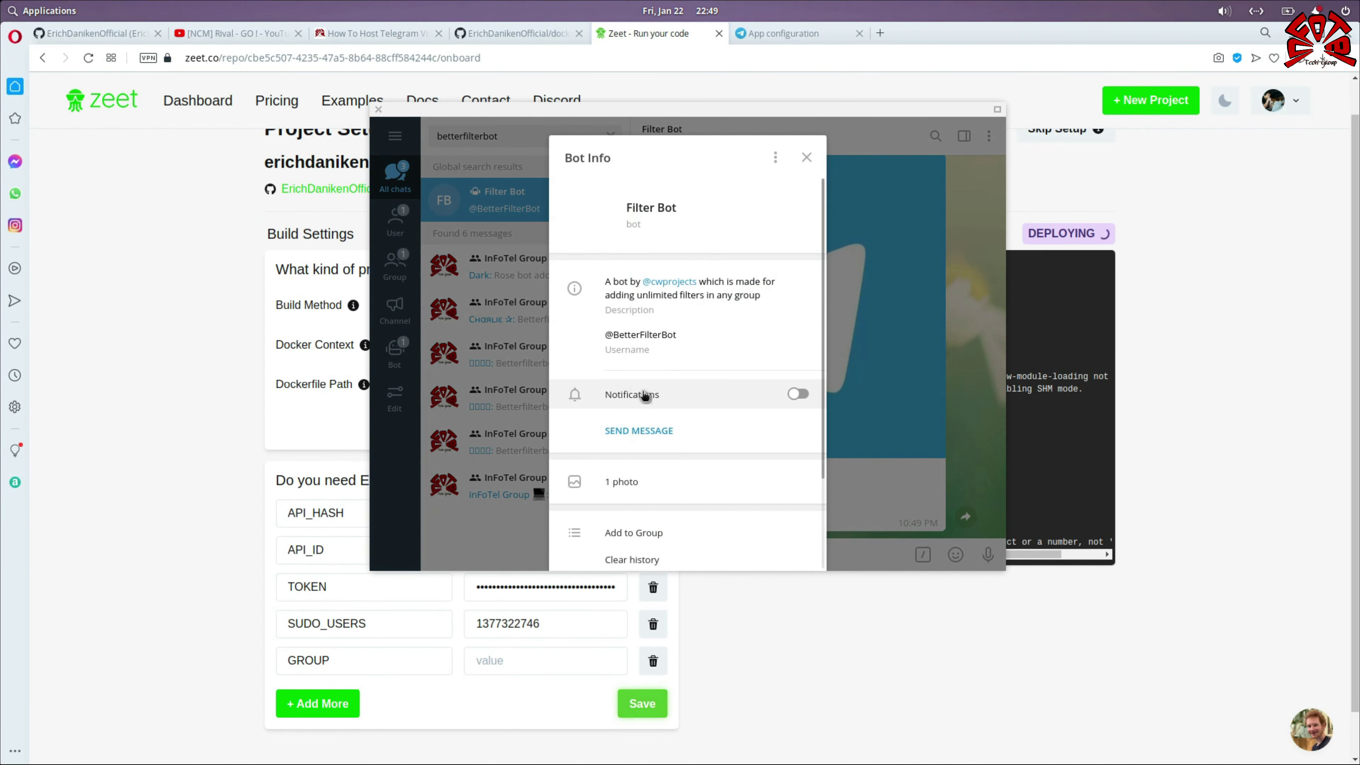
pyautogui.rightClick(630, 351)
pyautogui.click(648, 345)
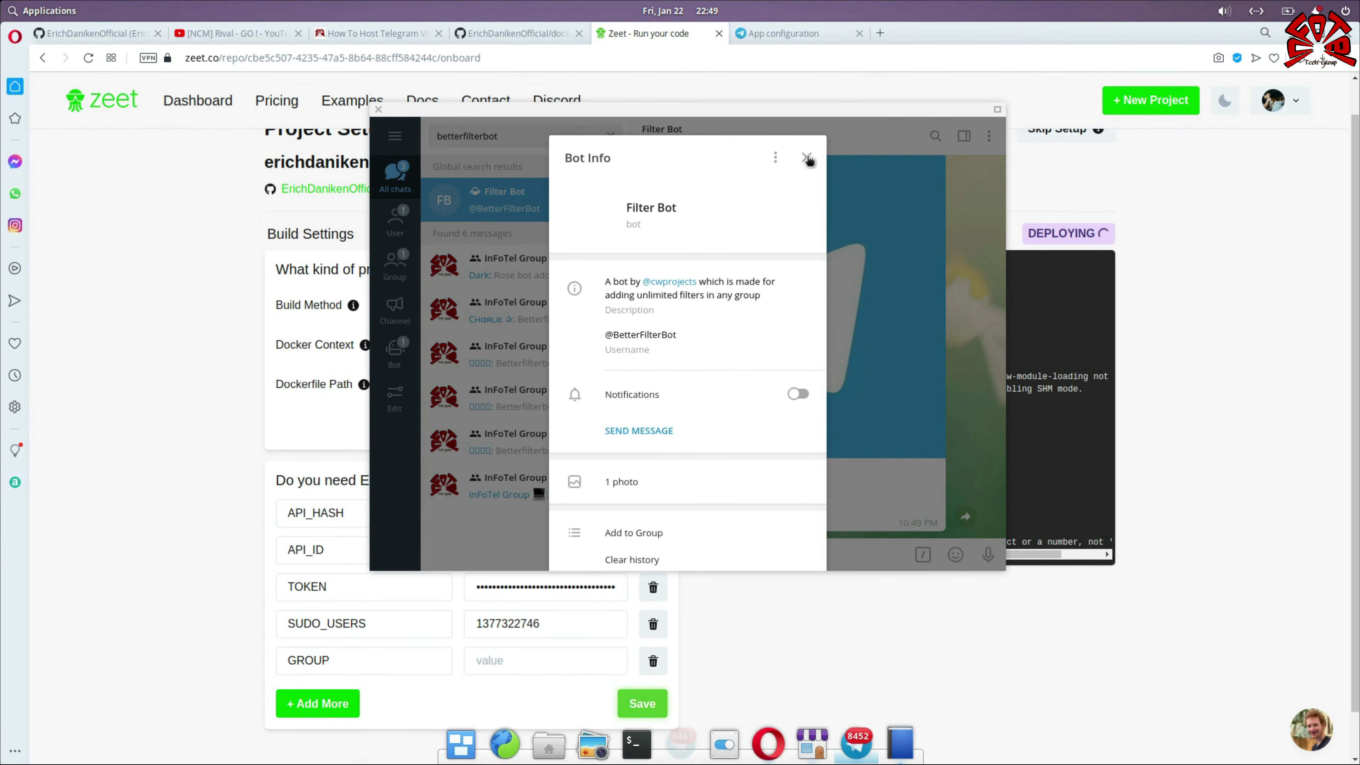
pyautogui.press('Escape')
# Step: Open InFo Test Group and add Filter Bot as a new member
pyautogui.click(396, 263)
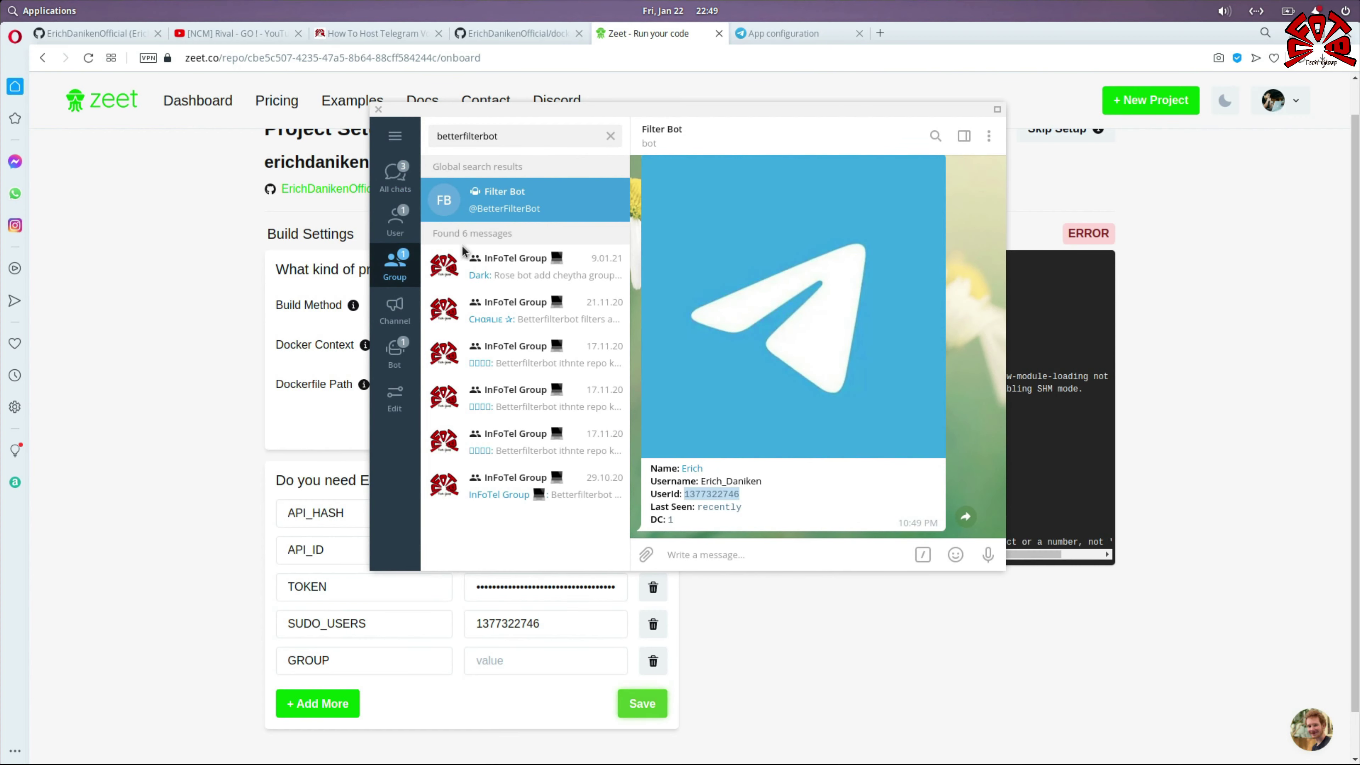
pyautogui.click(609, 138)
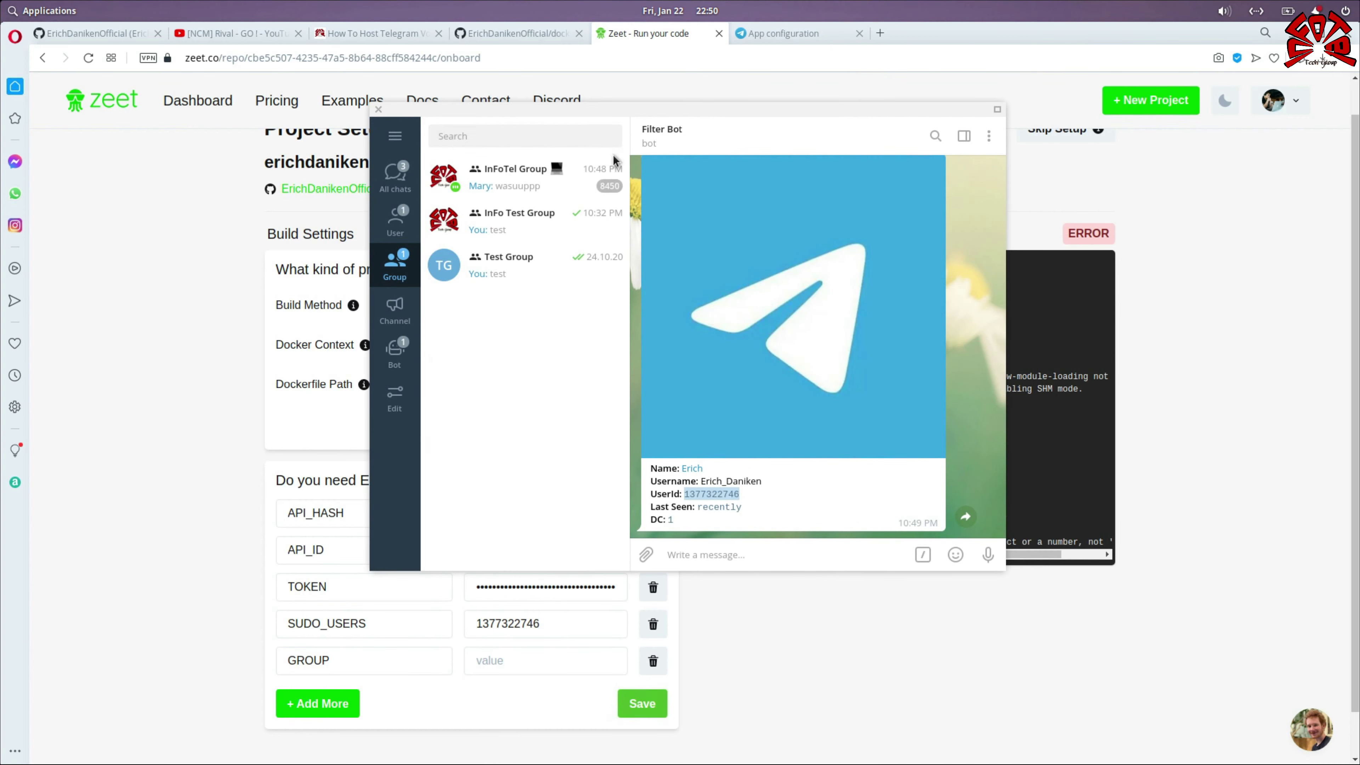
pyautogui.click(508, 223)
pyautogui.click(761, 140)
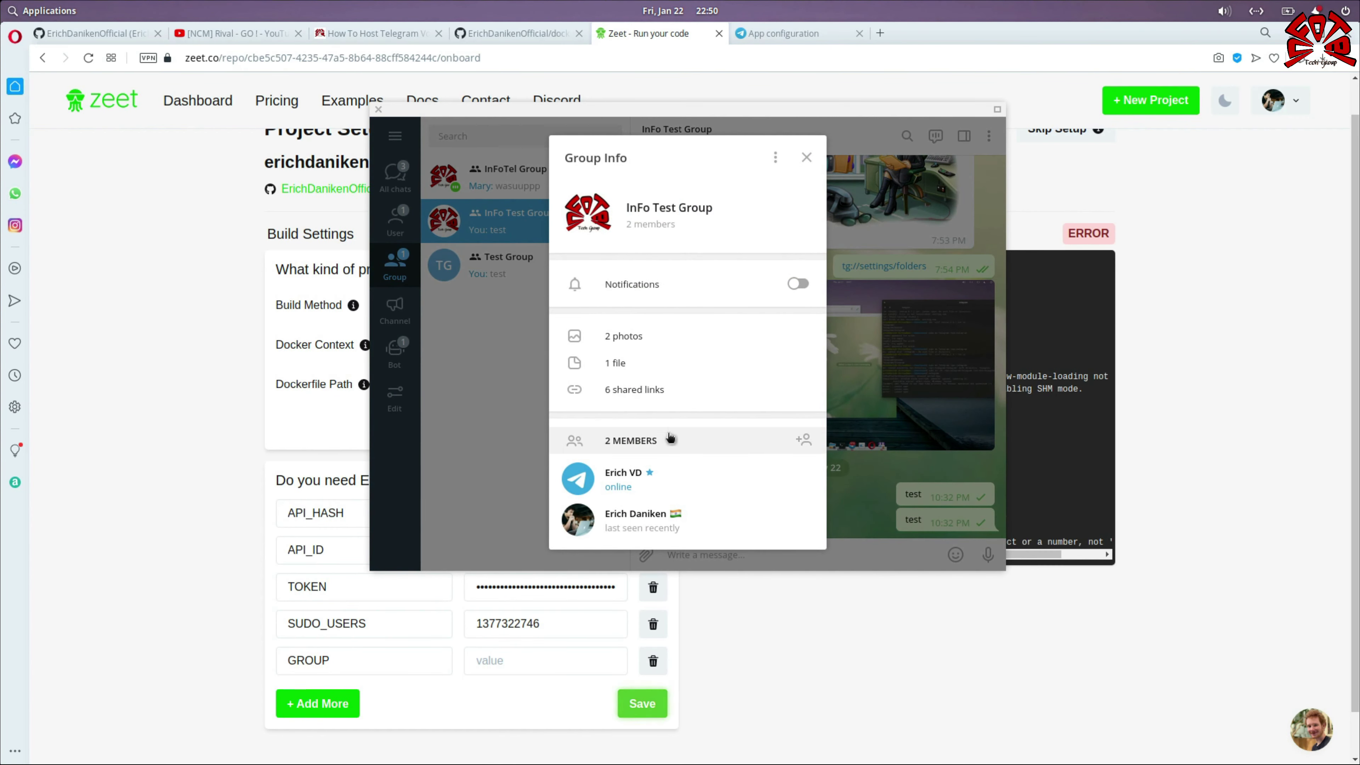
pyautogui.click(616, 442)
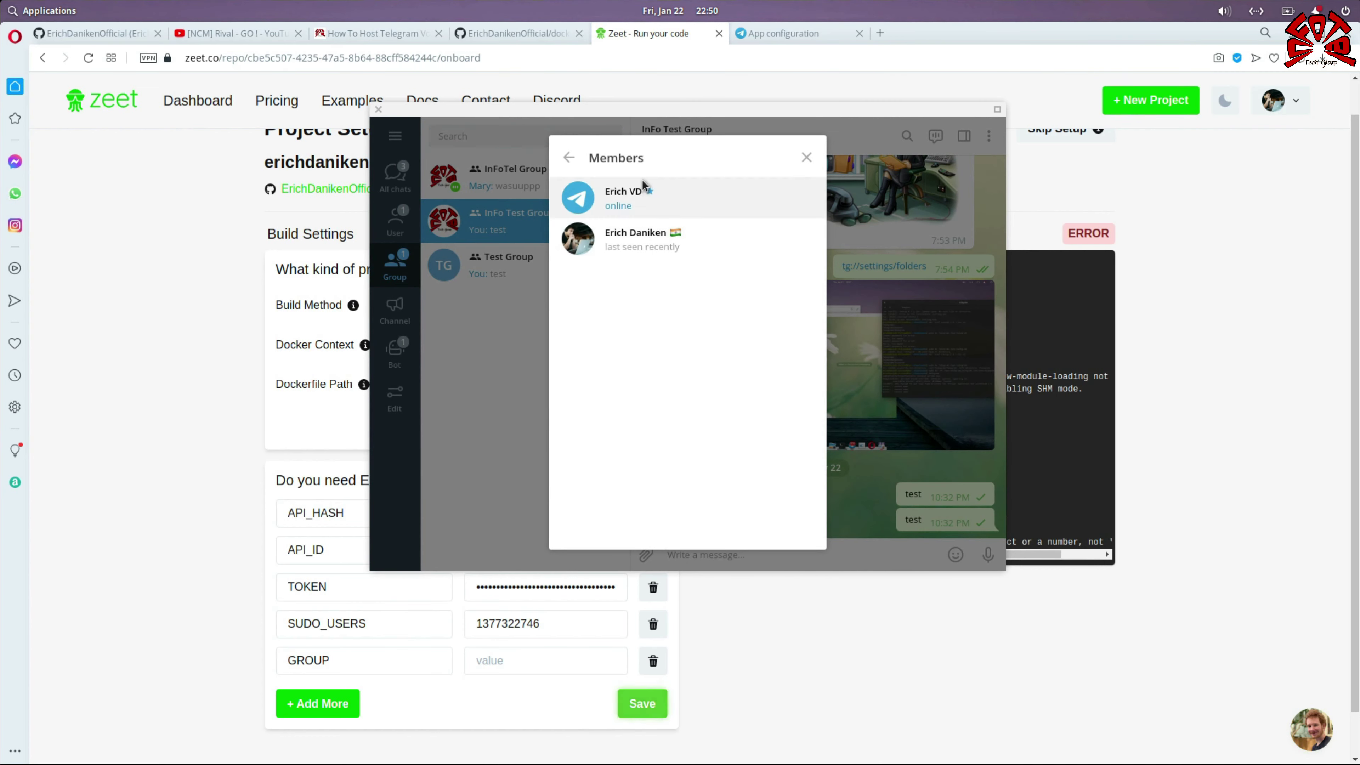
pyautogui.click(569, 157)
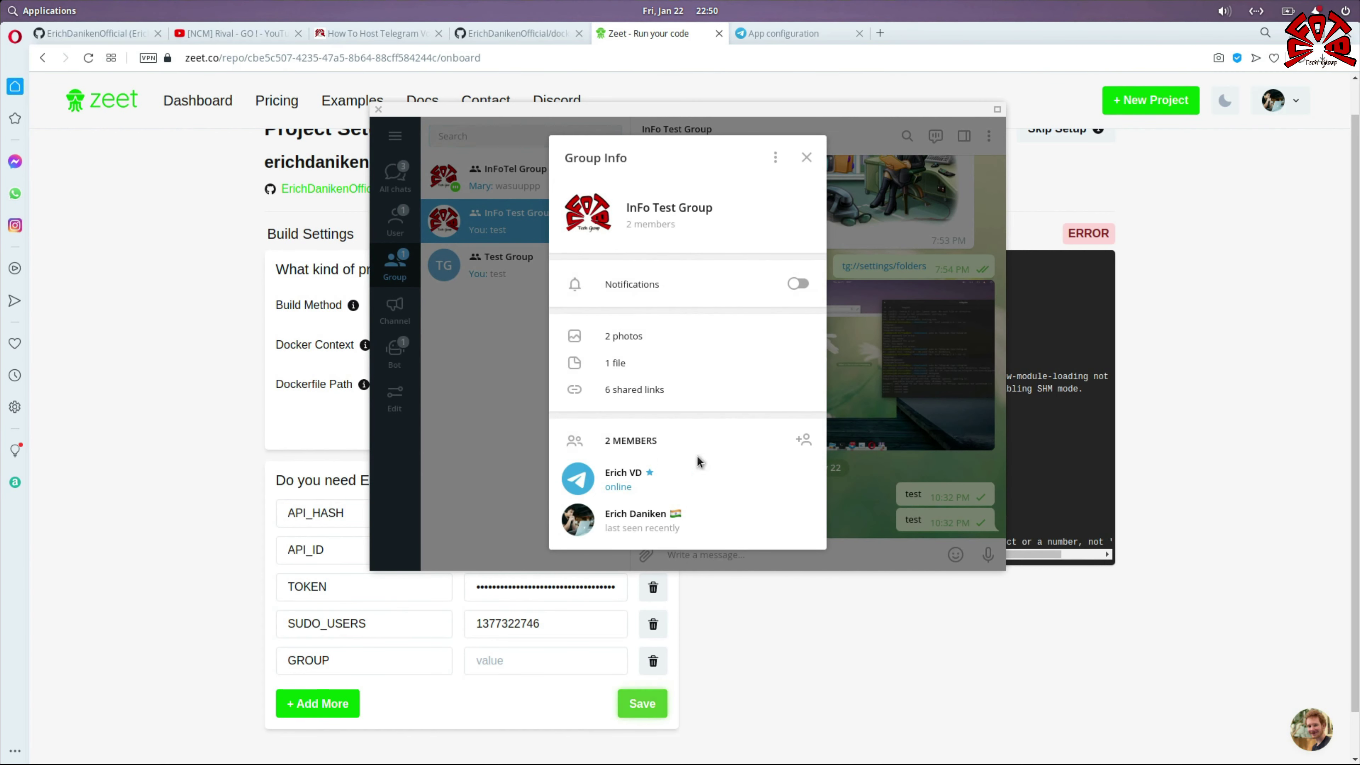
pyautogui.click(802, 440)
pyautogui.hotkey('ctrl', 'v')
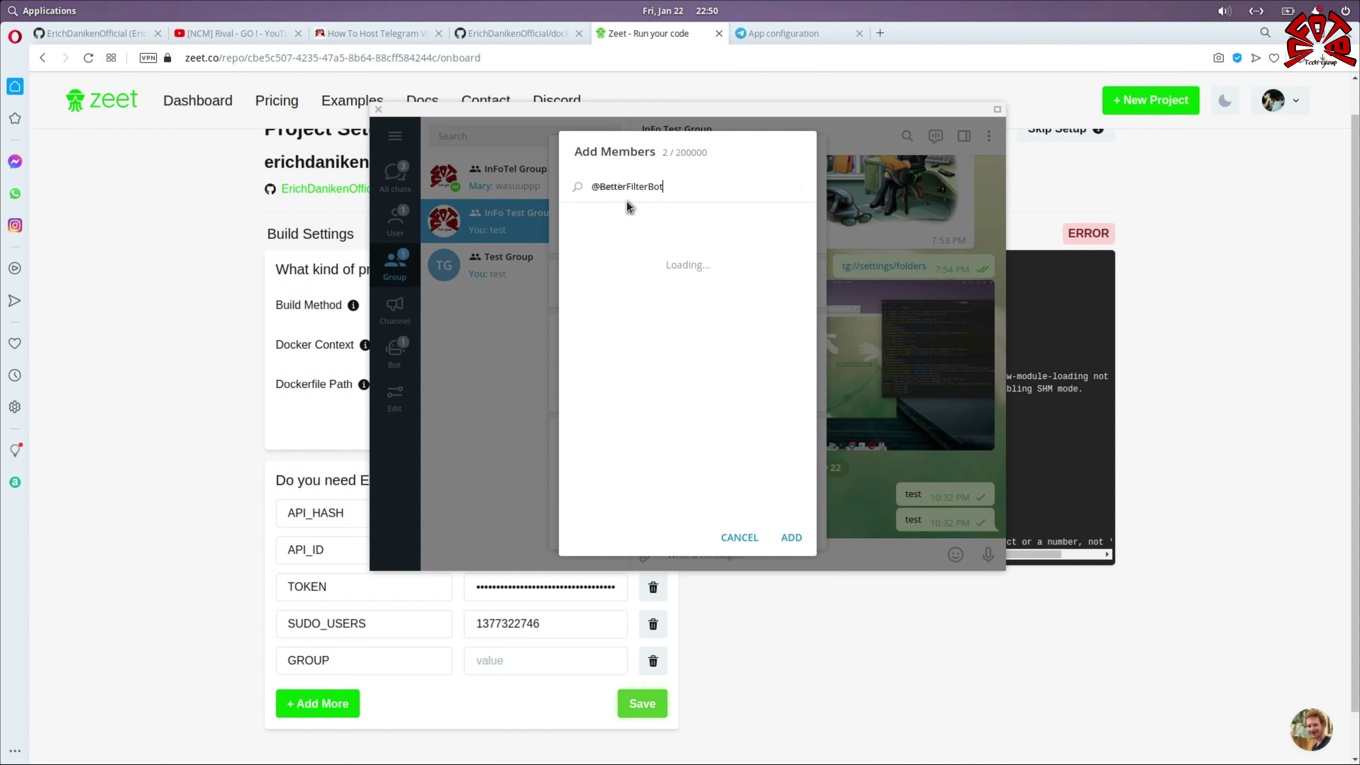
pyautogui.click(637, 231)
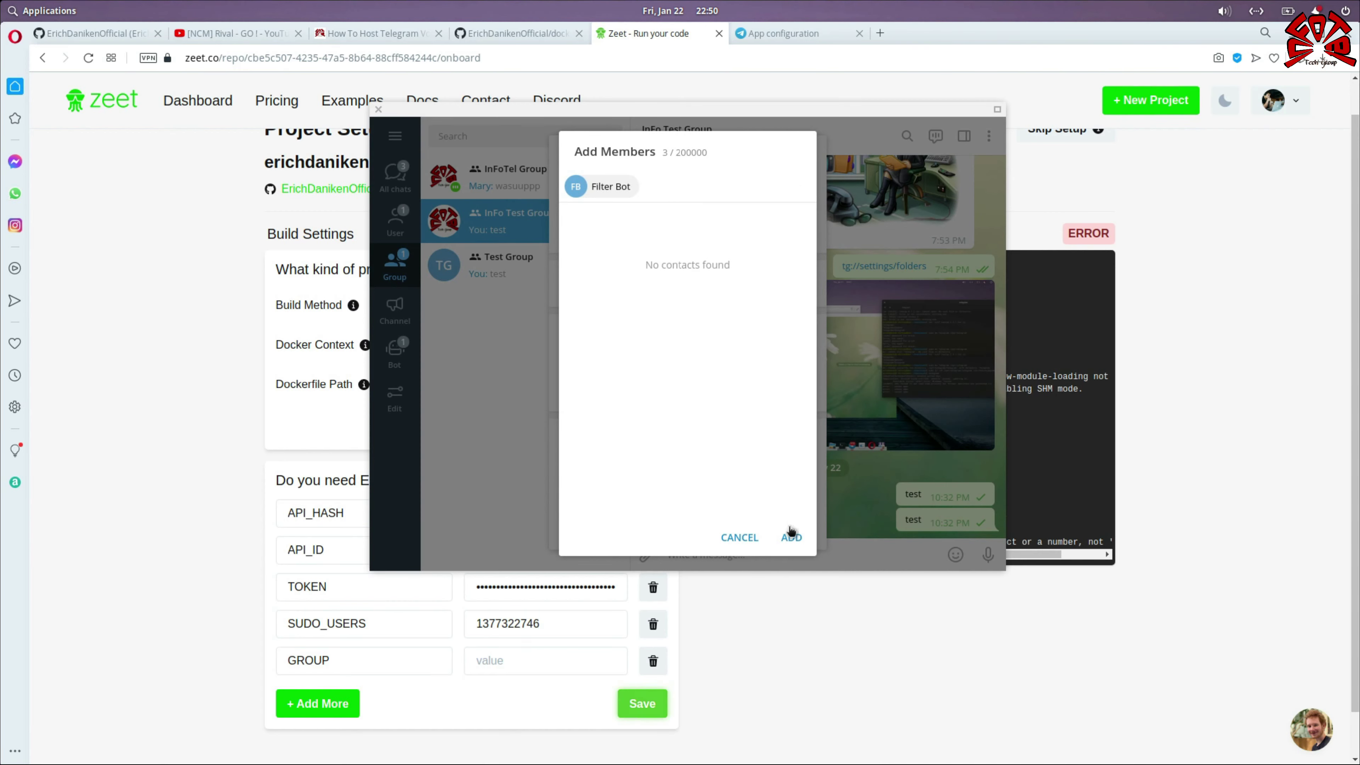
pyautogui.click(791, 538)
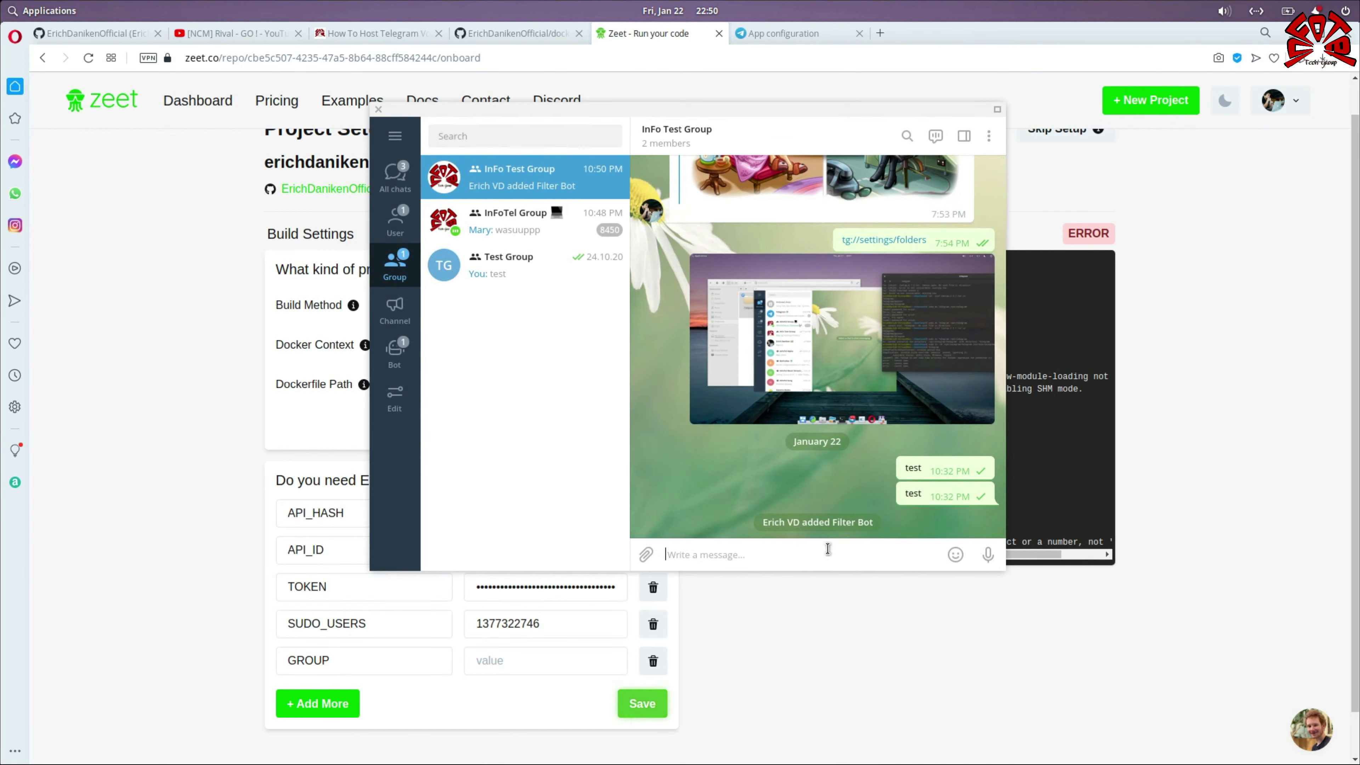
# Step: Send /id in the group and copy the negative chat ID from the bot's reply
pyautogui.write('/id')
pyautogui.press('Return')
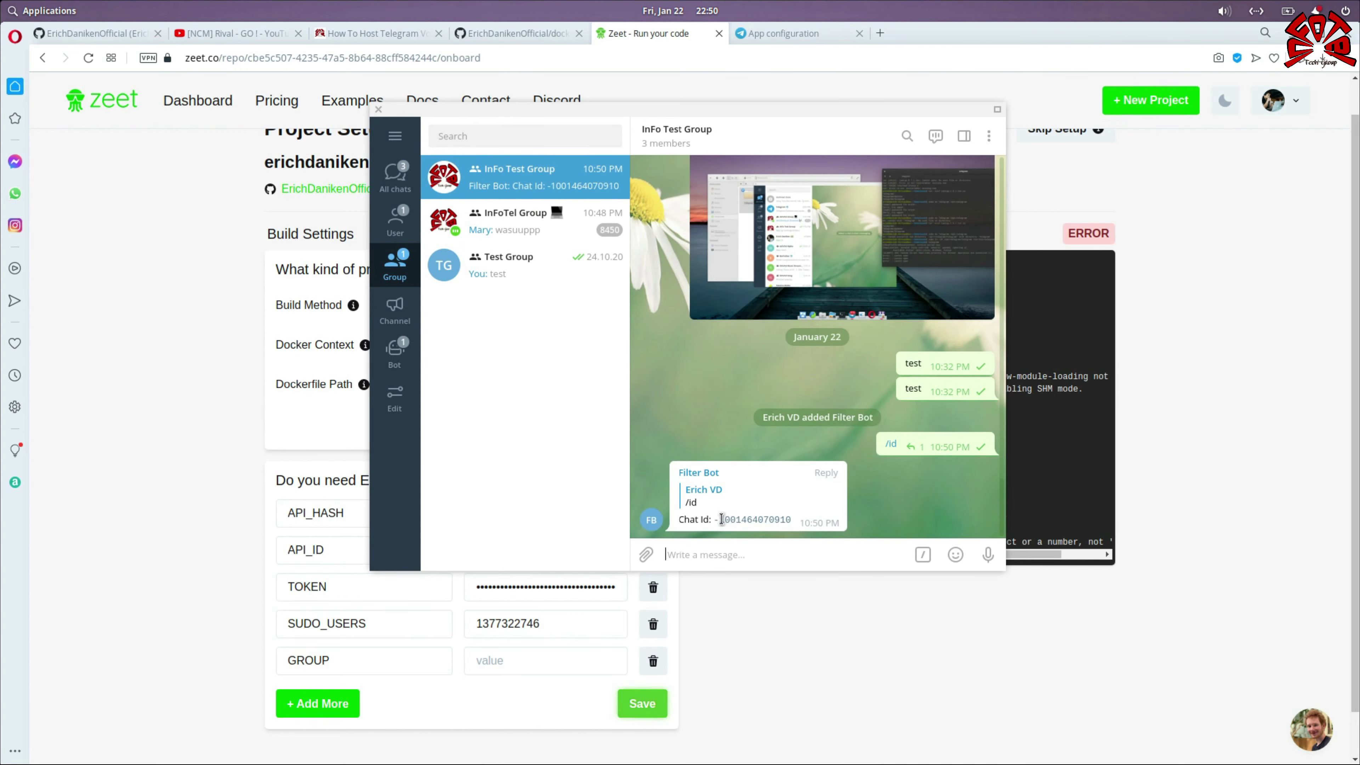
pyautogui.moveTo(719, 520); pyautogui.dragTo(800, 519)
pyautogui.moveTo(711, 519); pyautogui.dragTo(804, 520)
pyautogui.rightClick(775, 521)
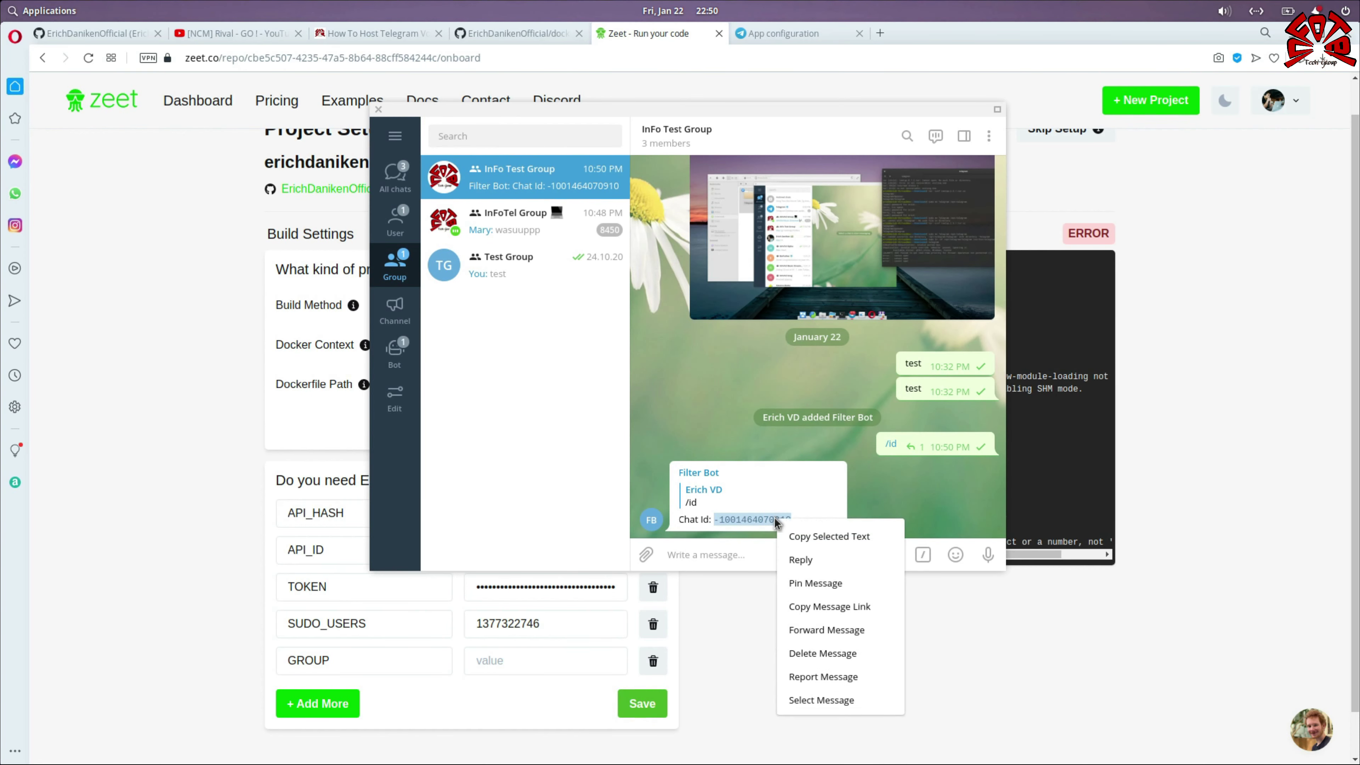
pyautogui.click(809, 536)
pyautogui.click(1067, 517)
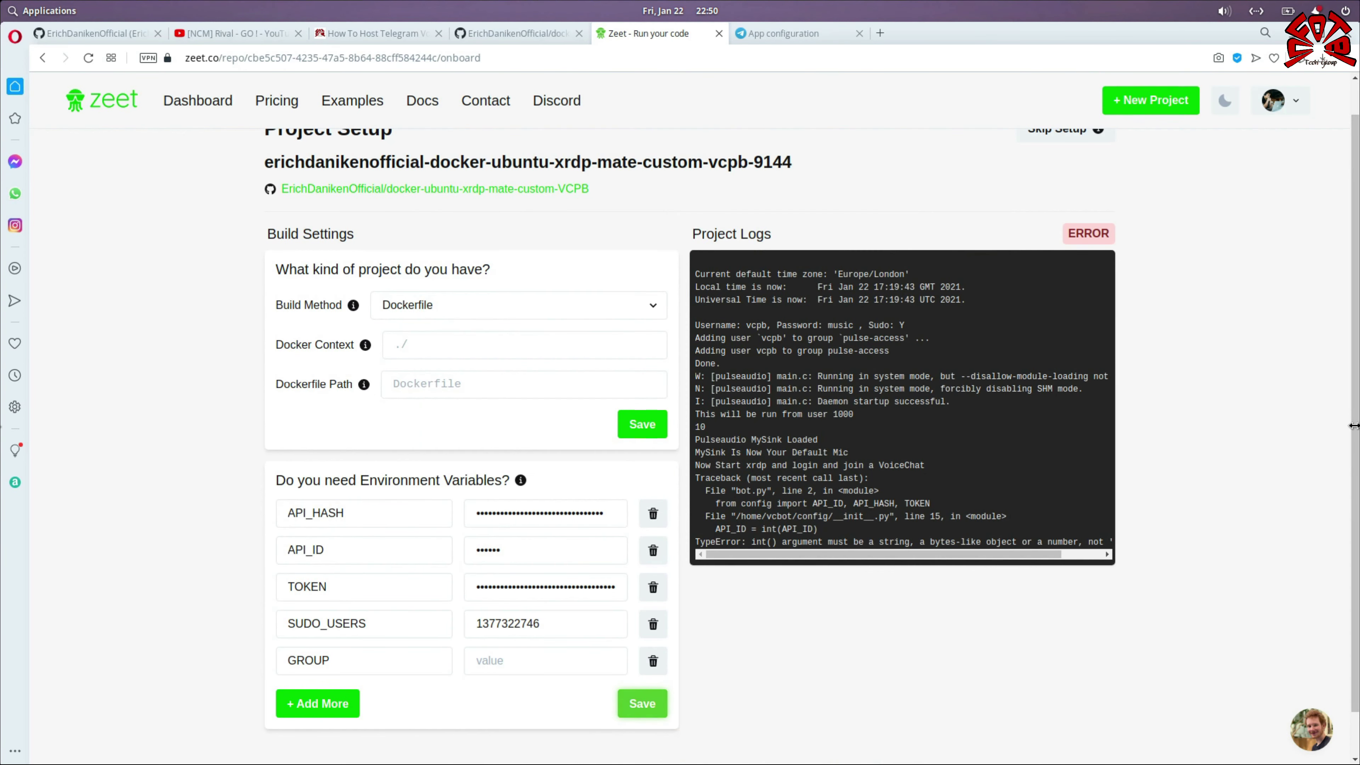
# Step: Paste the chat ID into GROUP and add a sixth variable named MONGO_DB_URI
pyautogui.click(538, 662)
pyautogui.hotkey('ctrl', 'v')
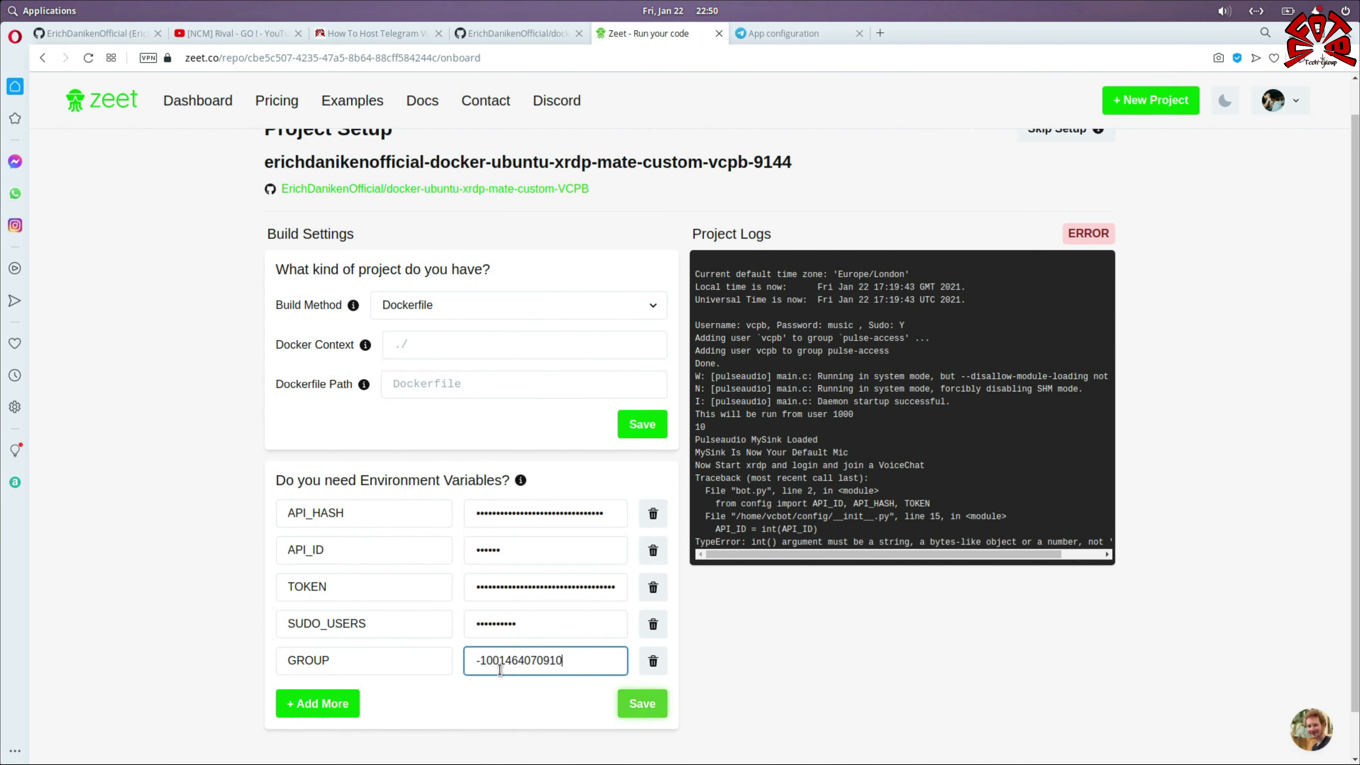
pyautogui.click(300, 704)
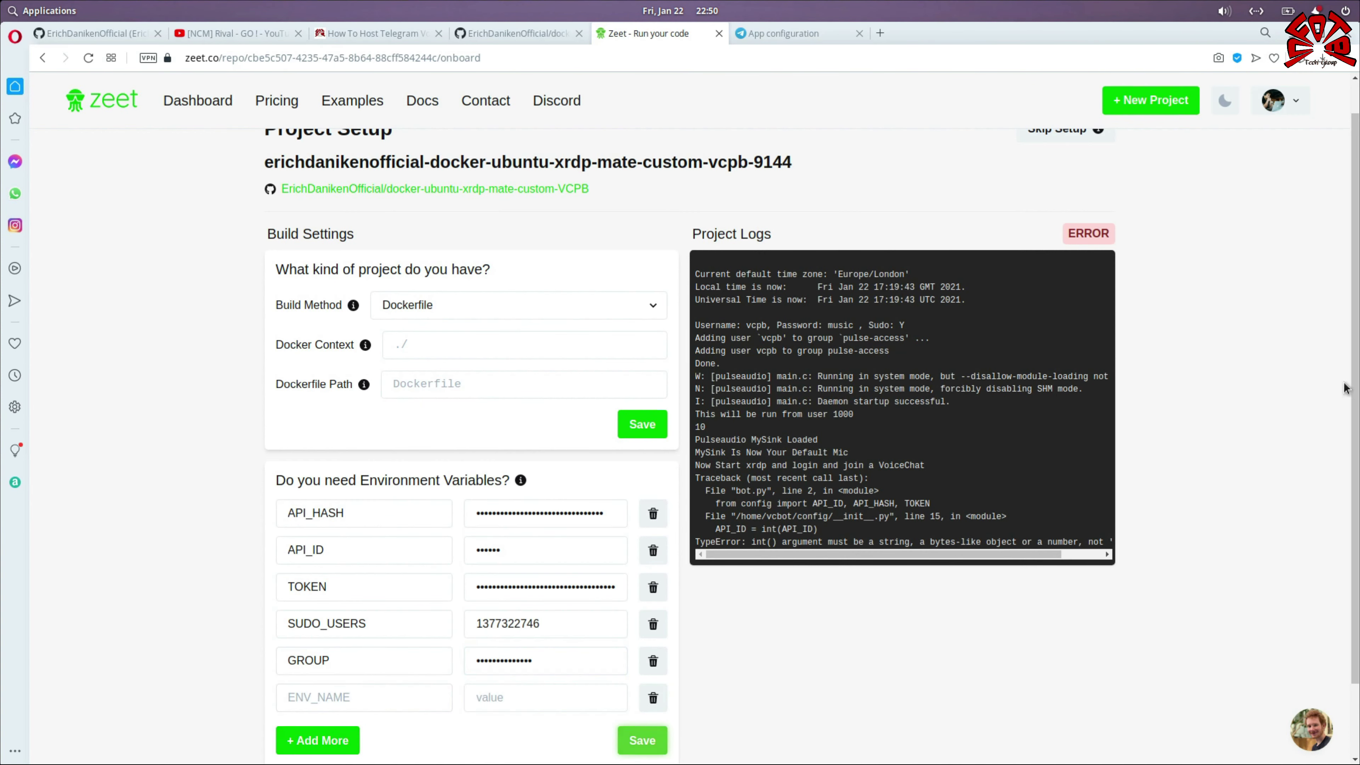
pyautogui.scroll(-2, 680, 429)
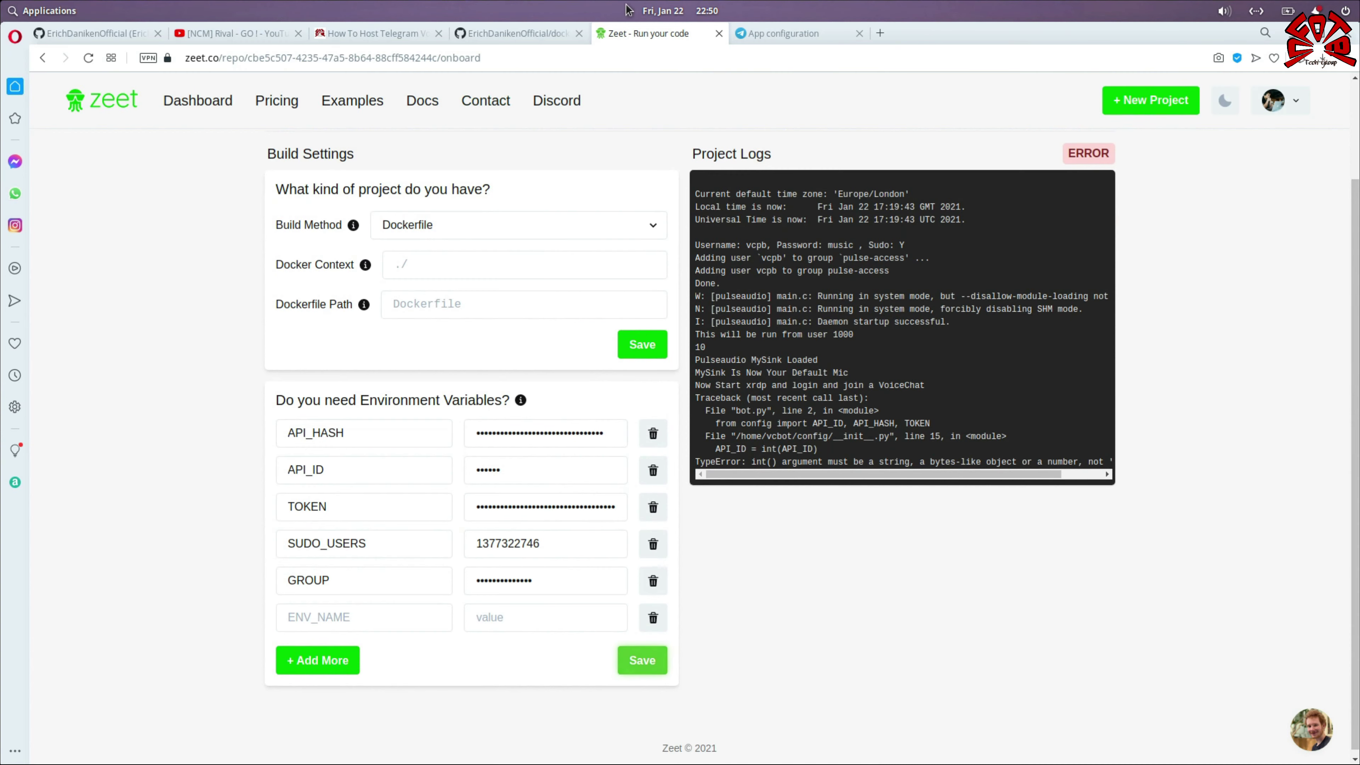
pyautogui.click(384, 35)
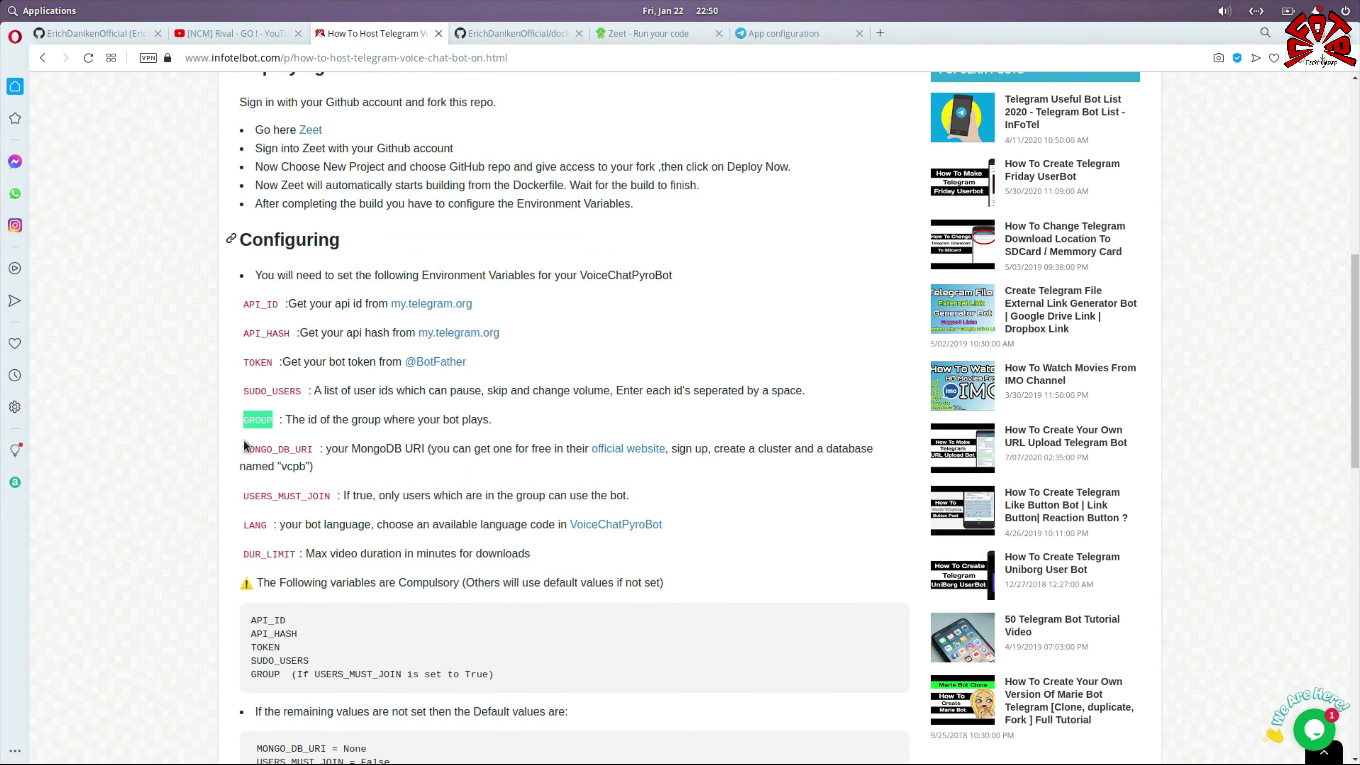
pyautogui.moveTo(242, 452); pyautogui.dragTo(310, 452)
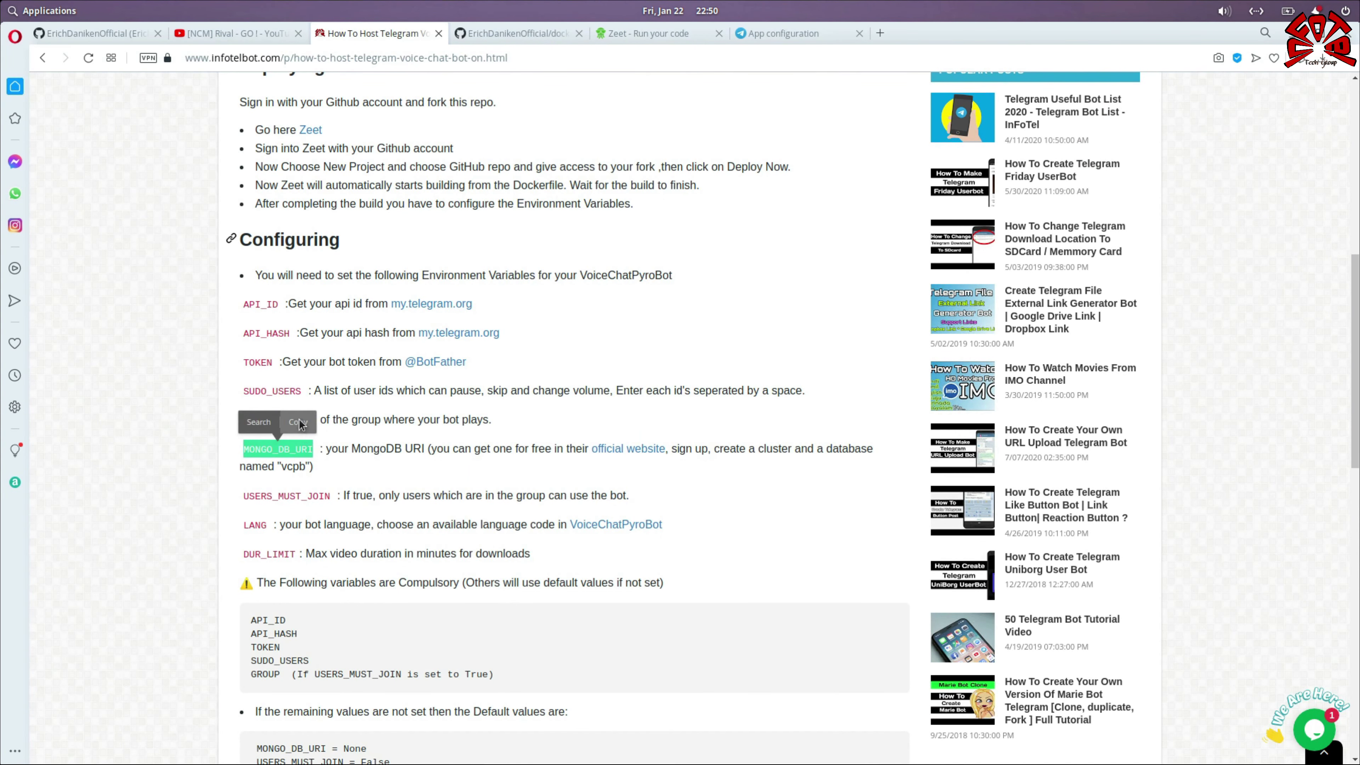
pyautogui.click(659, 35)
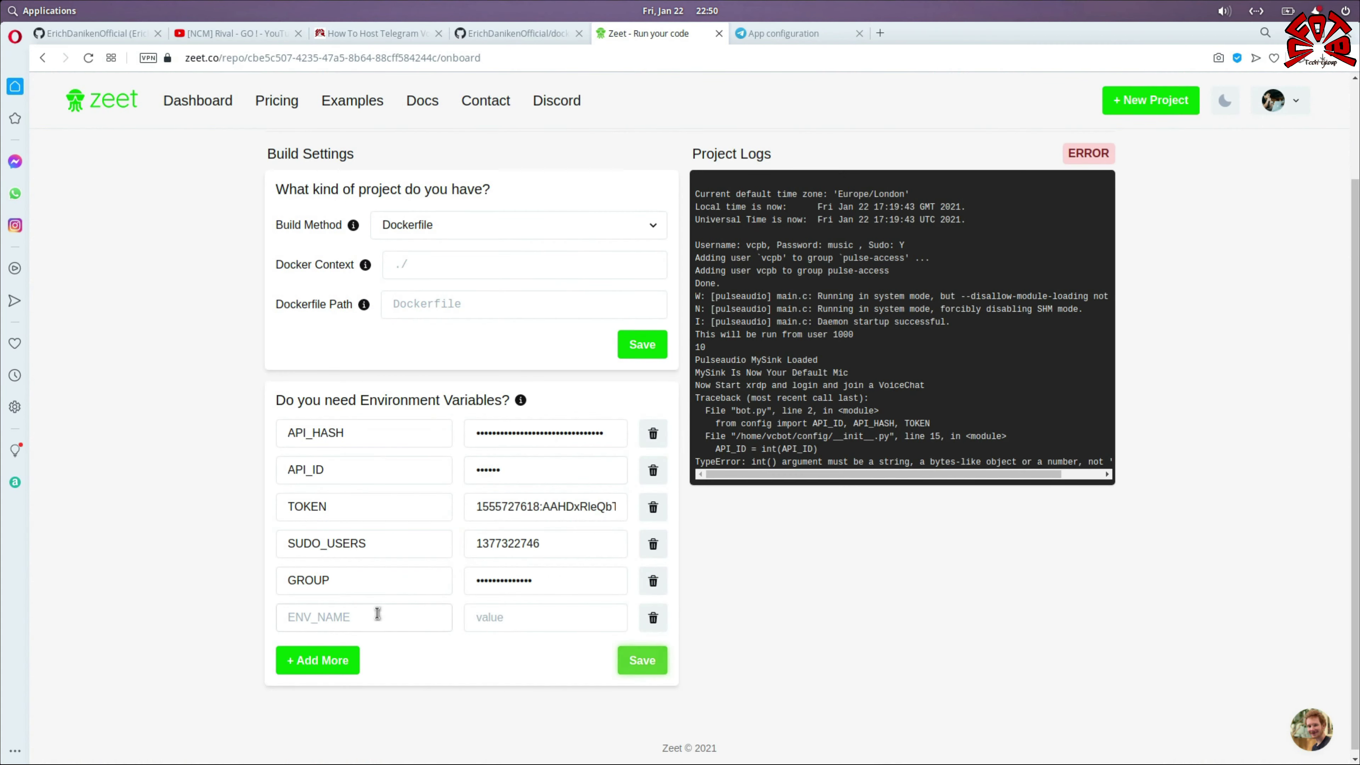
pyautogui.click(376, 616)
pyautogui.hotkey('ctrl', 'v')
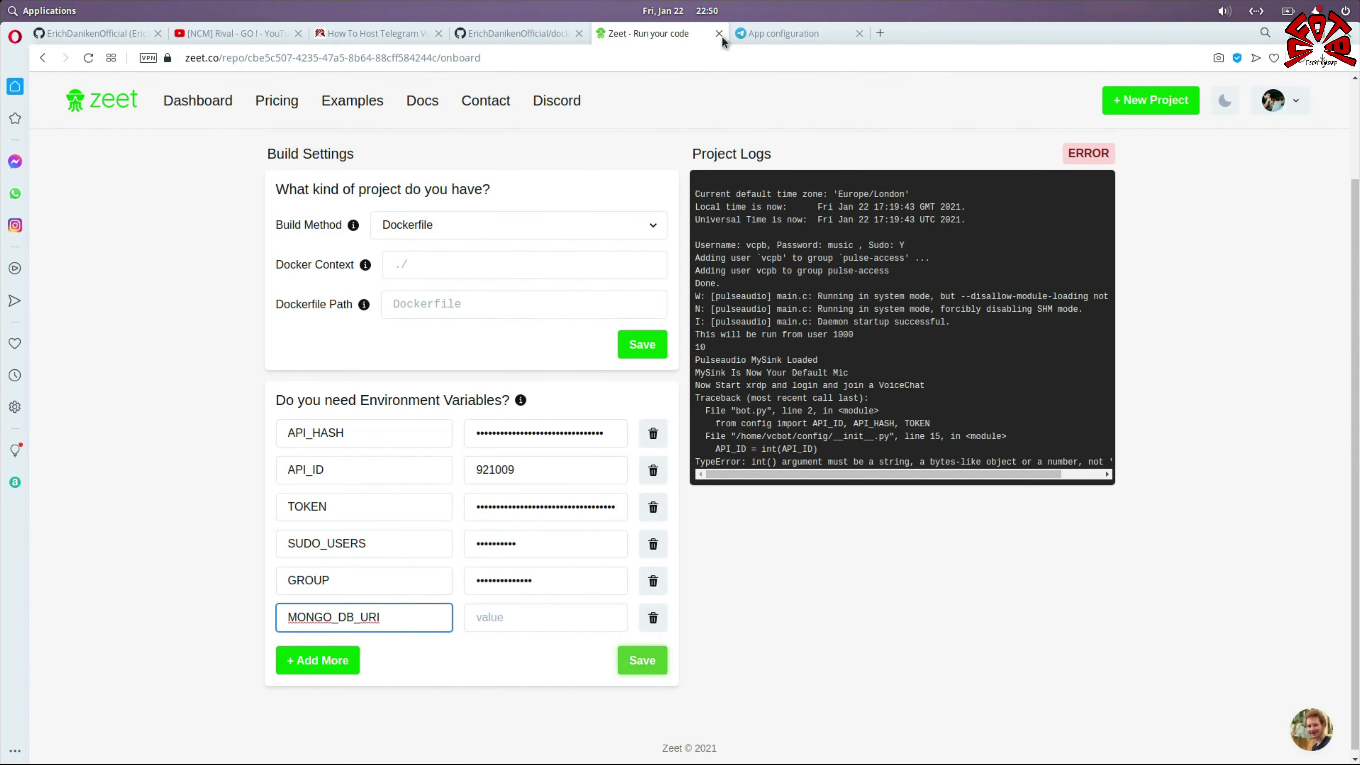
# Step: Open MongoDB's official website from the guide's link in a new tab
pyautogui.click(514, 31)
pyautogui.click(360, 35)
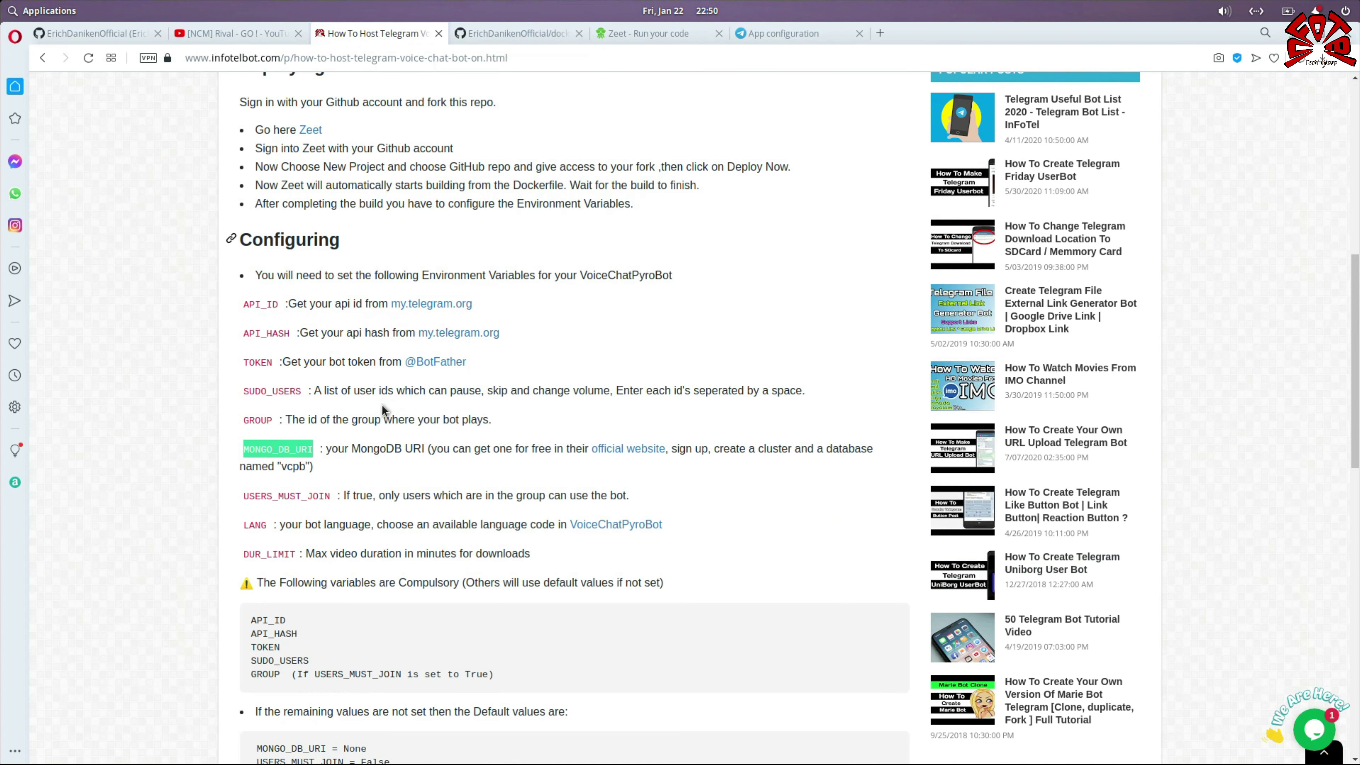
pyautogui.rightClick(617, 453)
pyautogui.click(649, 462)
pyautogui.click(906, 33)
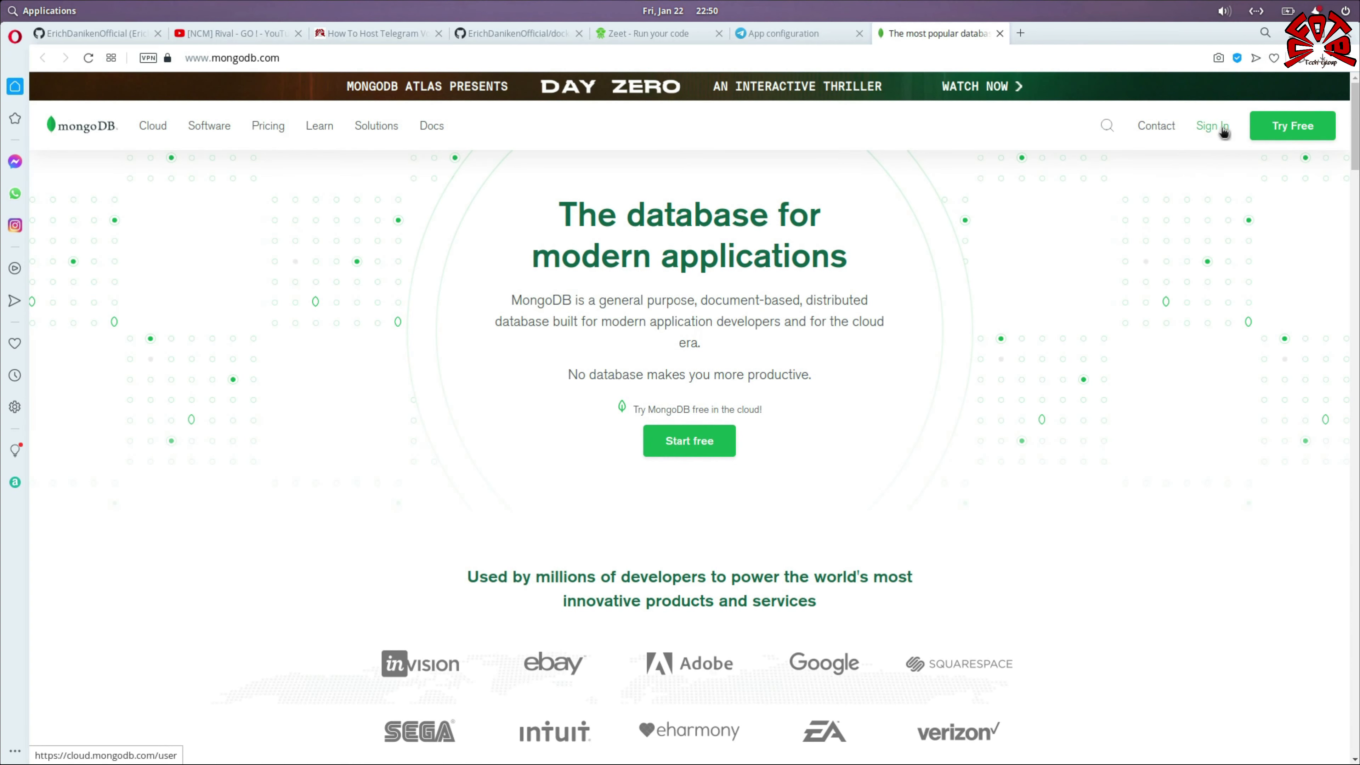
# Step: Sign in to MongoDB Atlas with Google and start a new project named 'Song Play Bo'
pyautogui.click(1222, 130)
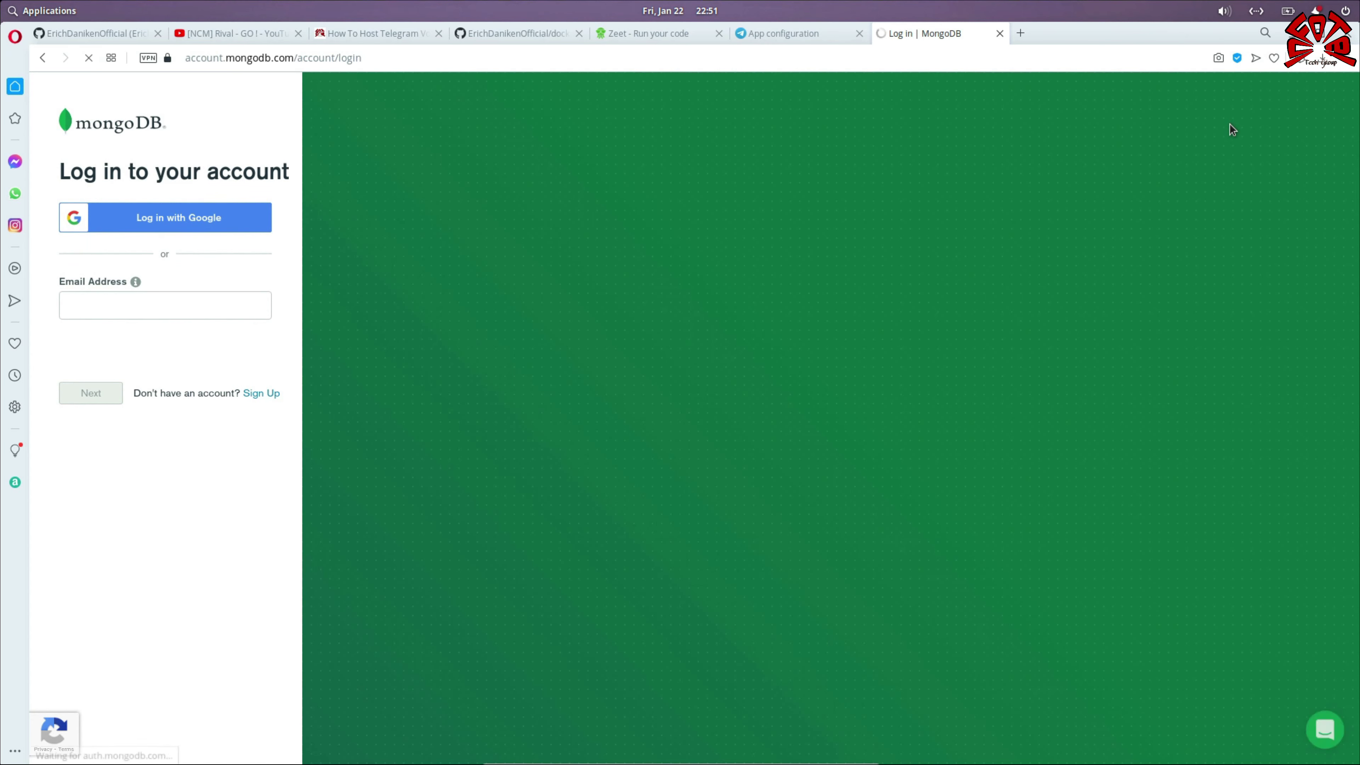
pyautogui.click(155, 218)
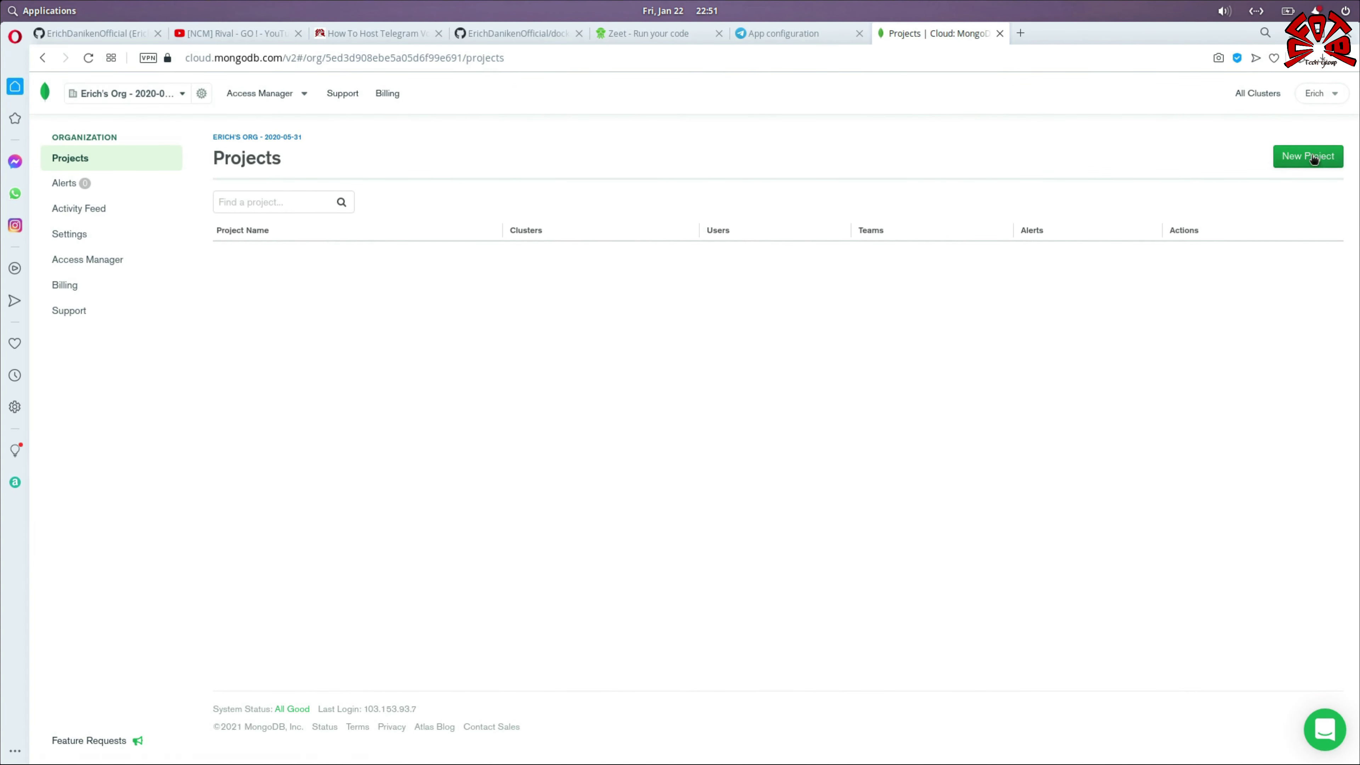
pyautogui.click(1270, 155)
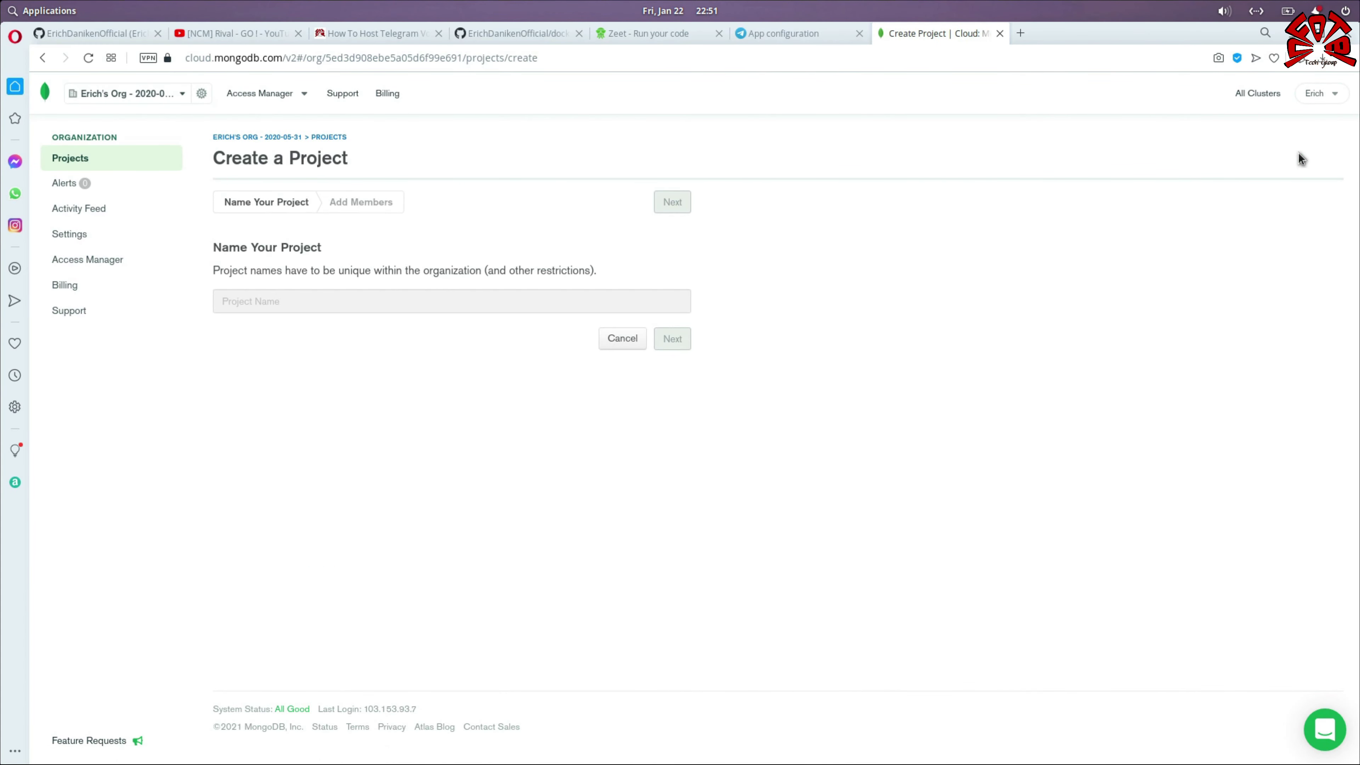
pyautogui.write('Song Play')
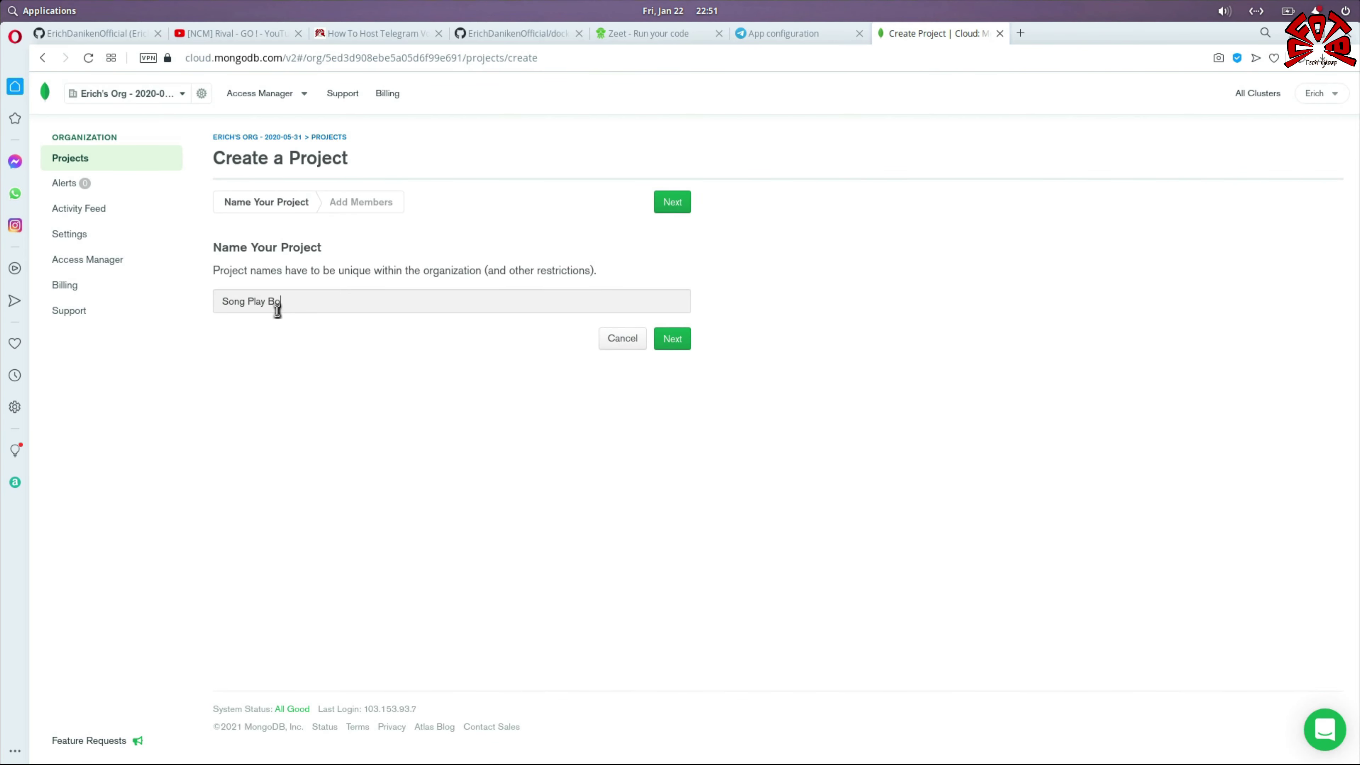
pyautogui.write(' Bo')
pyautogui.click(673, 340)
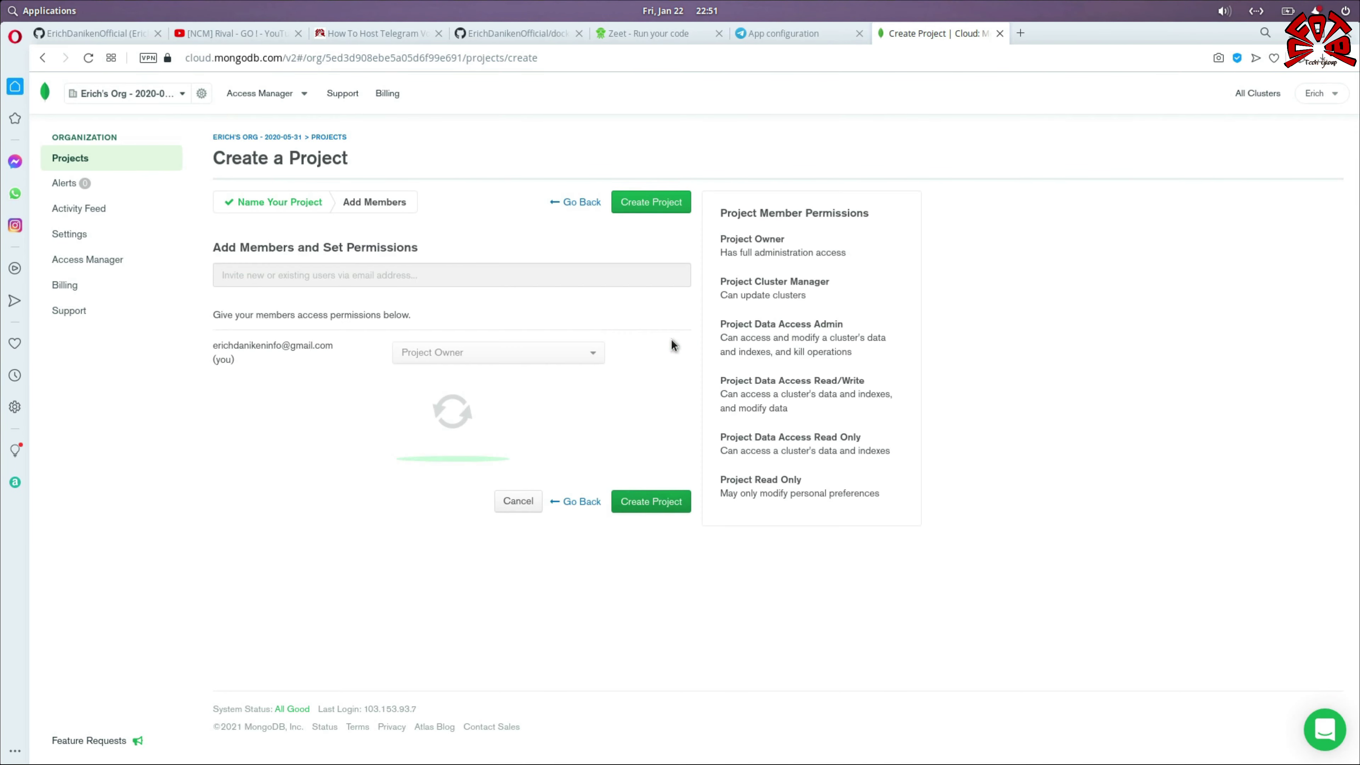
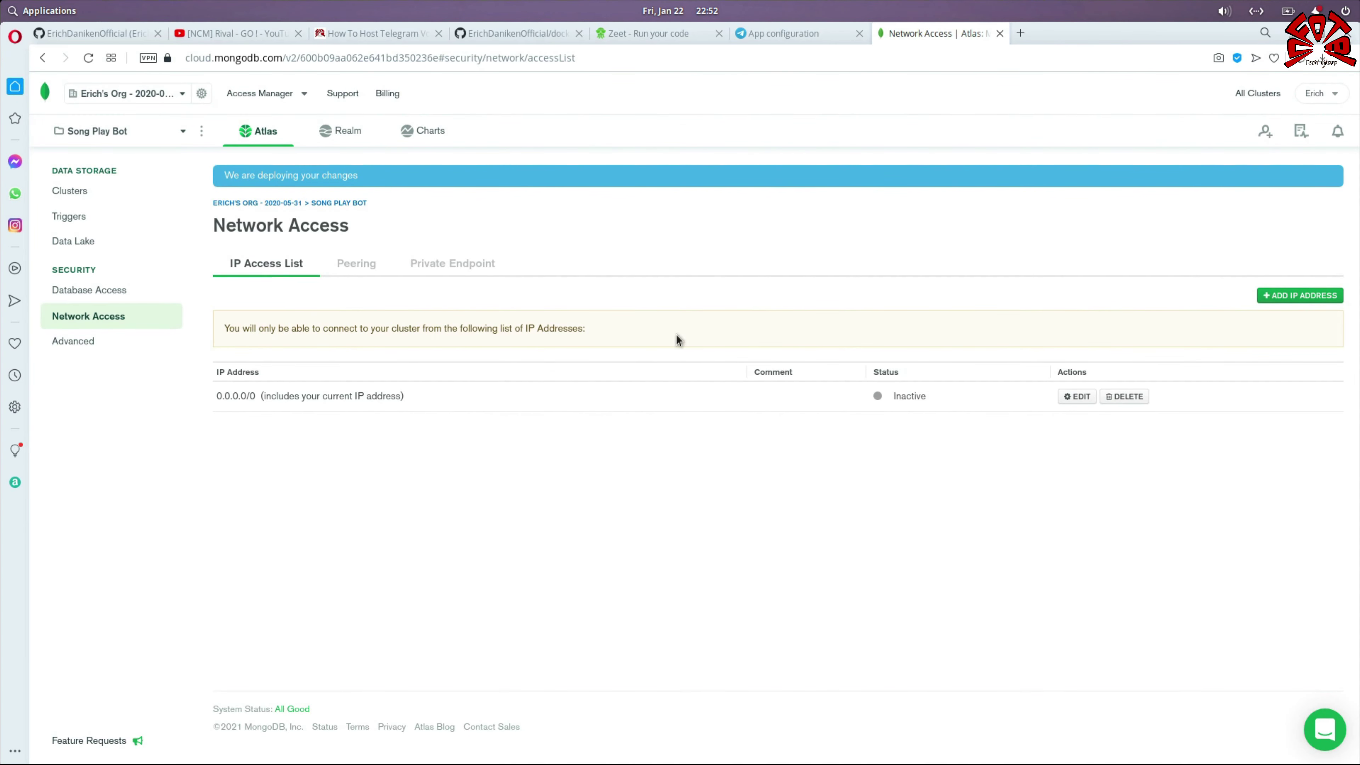
# Step: Return to the Clusters list, where Cluster0 is still being created
pyautogui.click(116, 196)
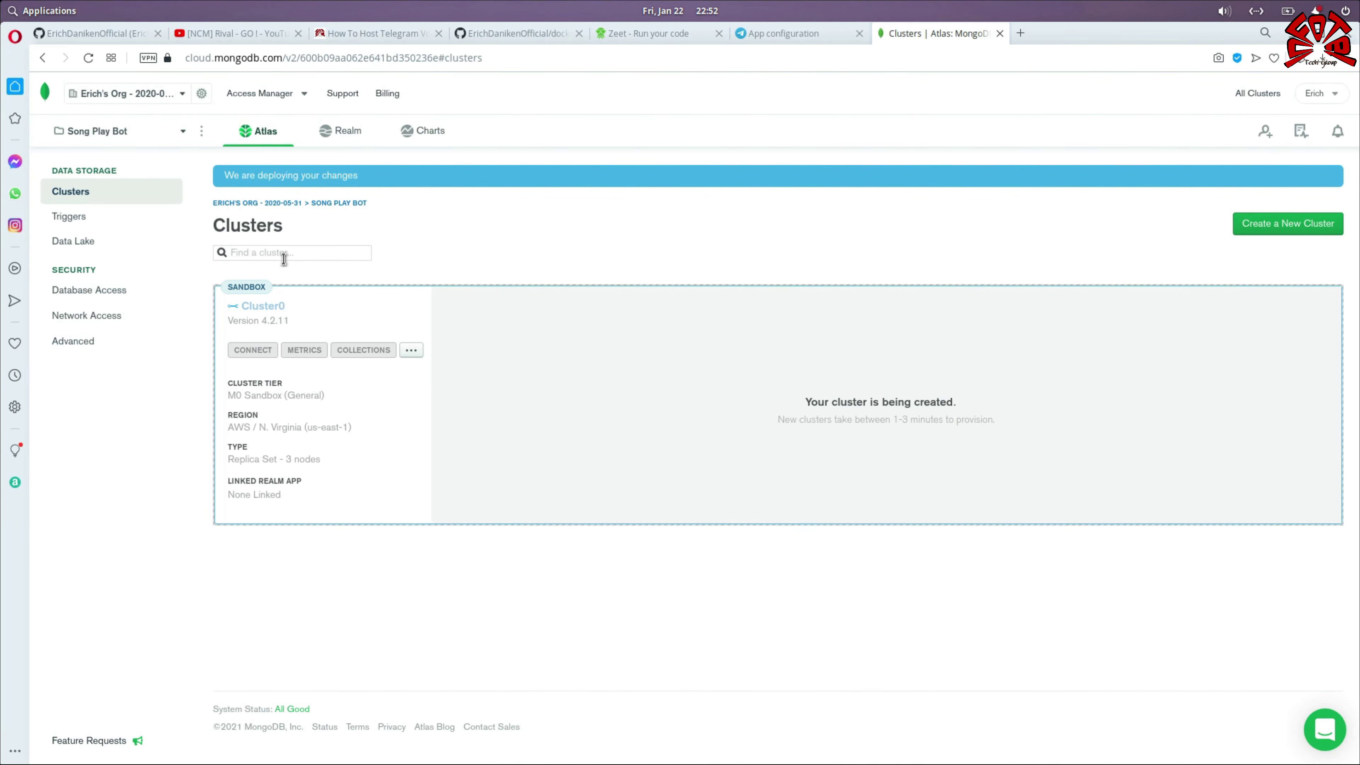
pyautogui.press('super+s')
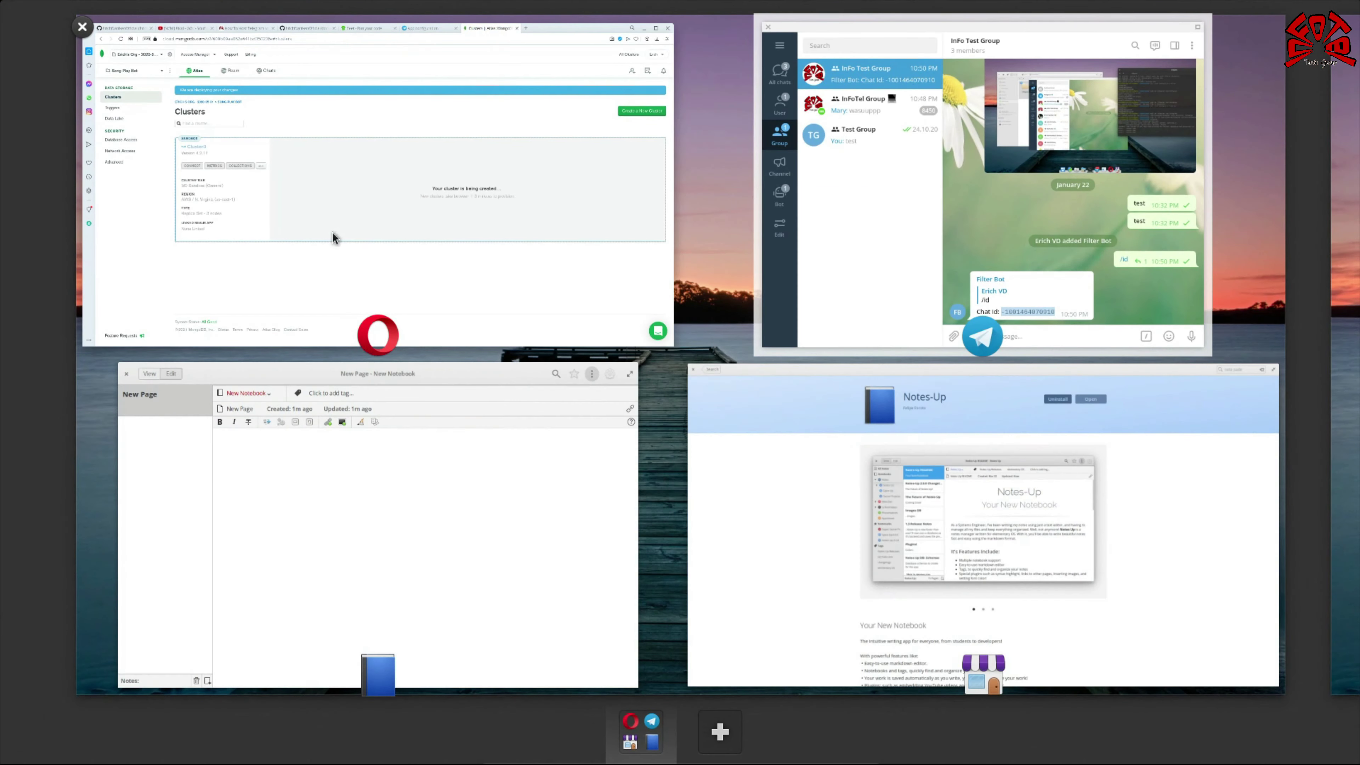
# Step: Write the database username and password lines into a Notes-Up note, then minimize it
pyautogui.press('Down')
pyautogui.press('Return')
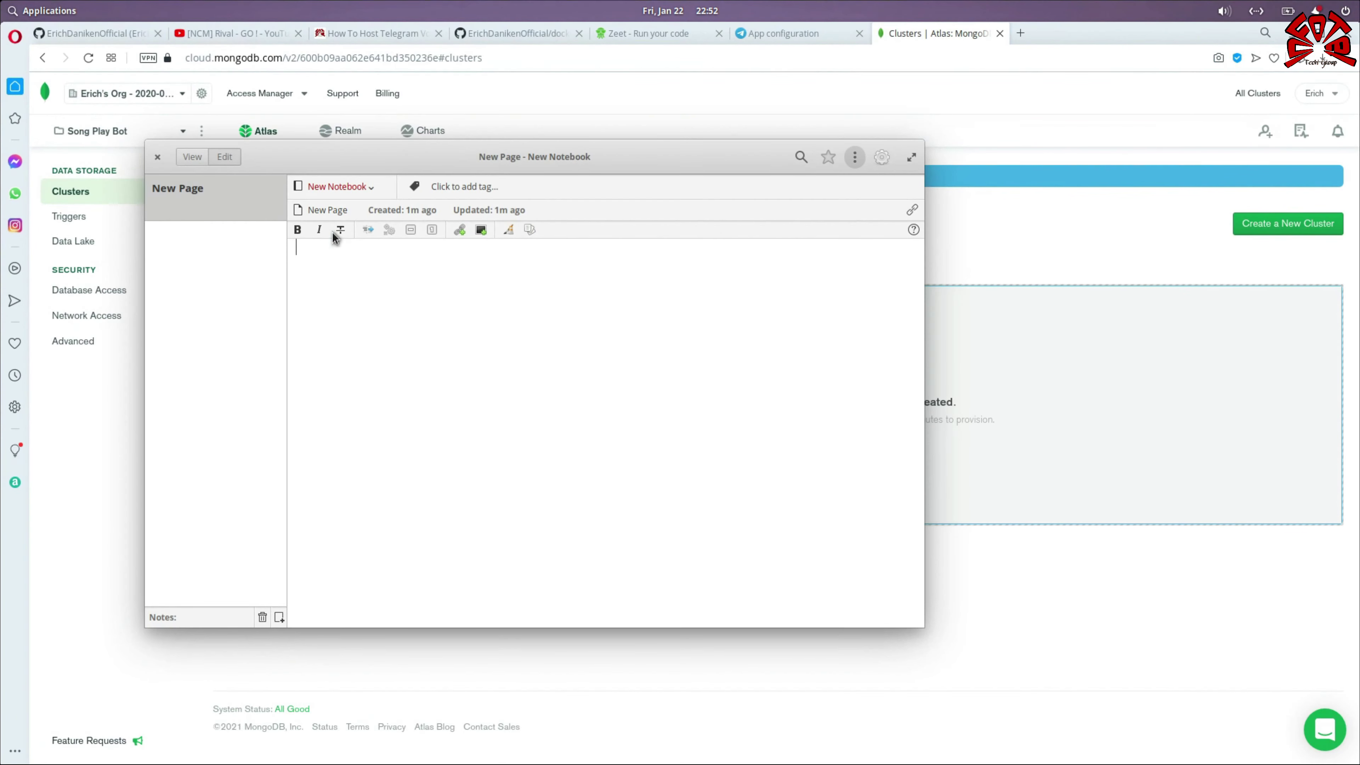
pyautogui.press('Return')
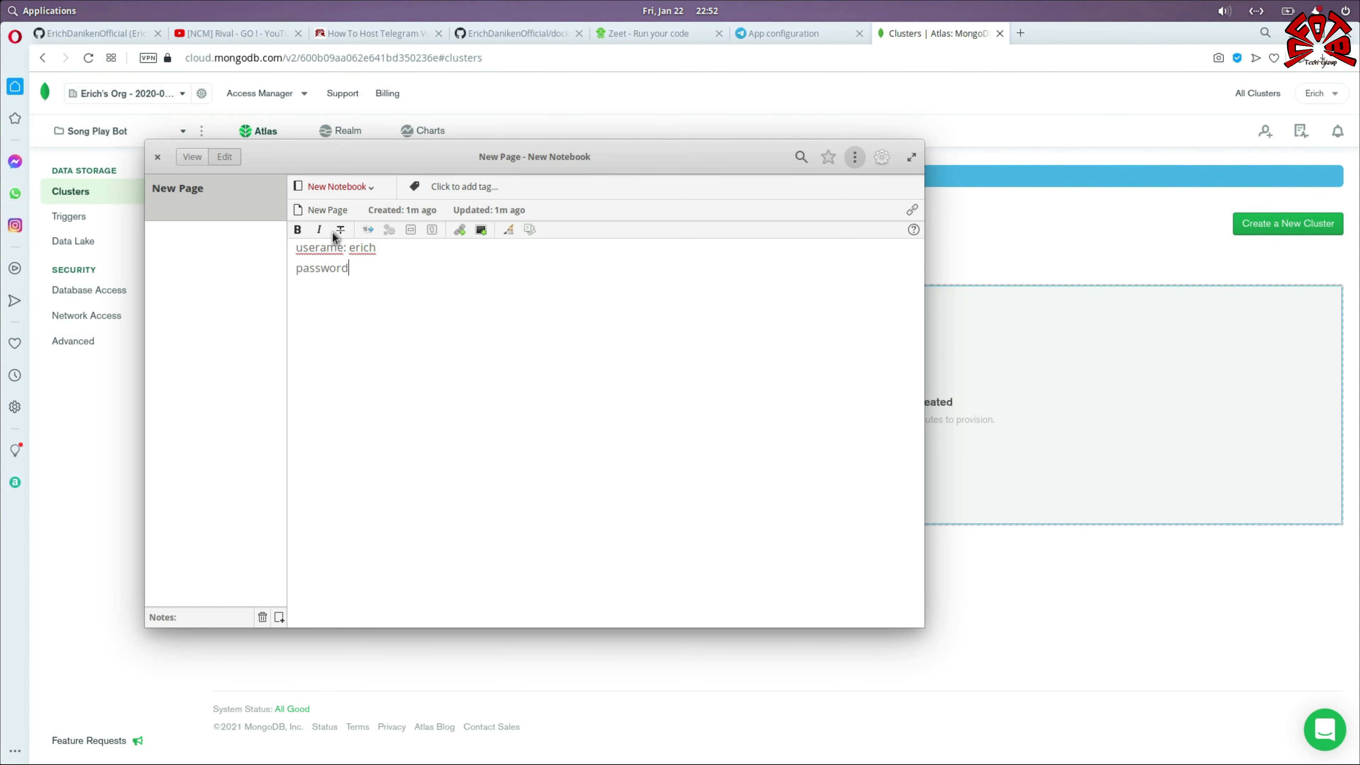
pyautogui.rightClick(638, 155)
pyautogui.click(660, 164)
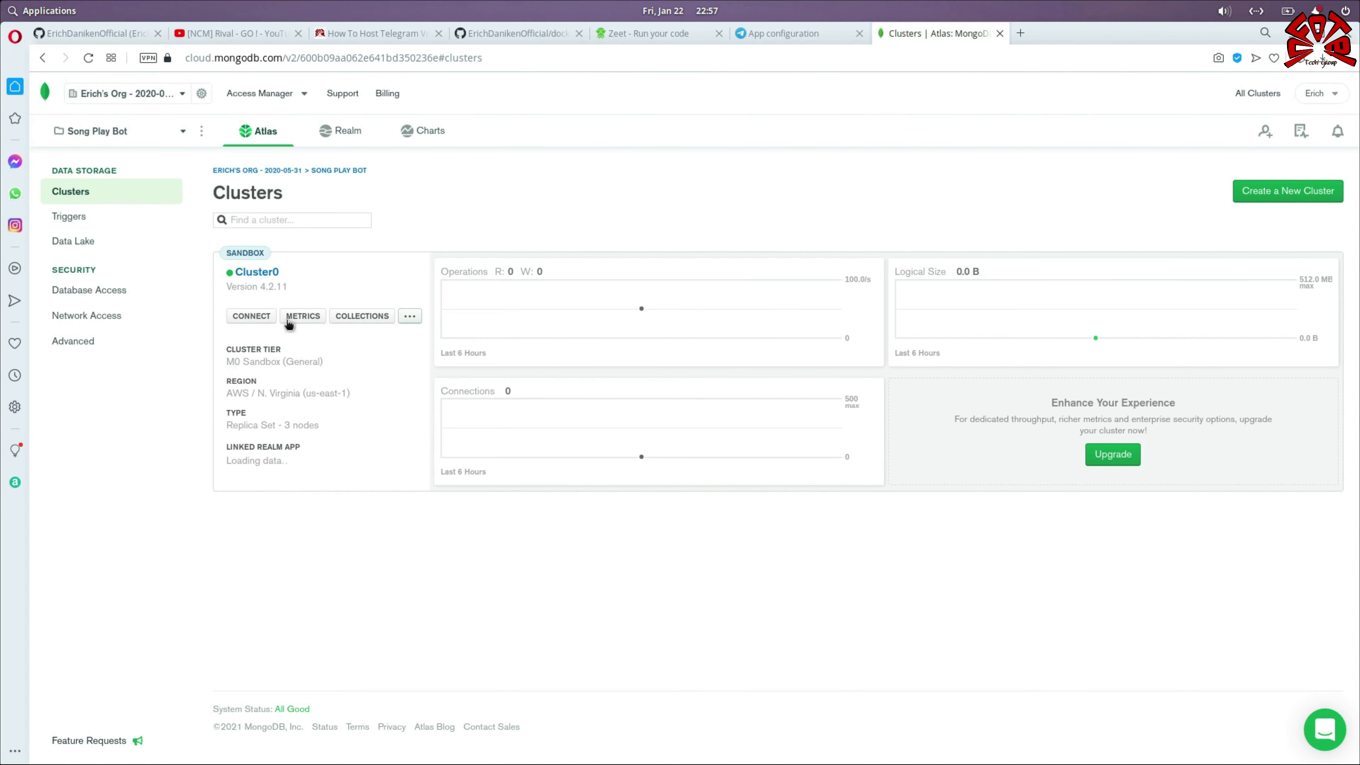
# Step: Start connecting to Cluster0 and copy the saved username from the note
pyautogui.click(250, 317)
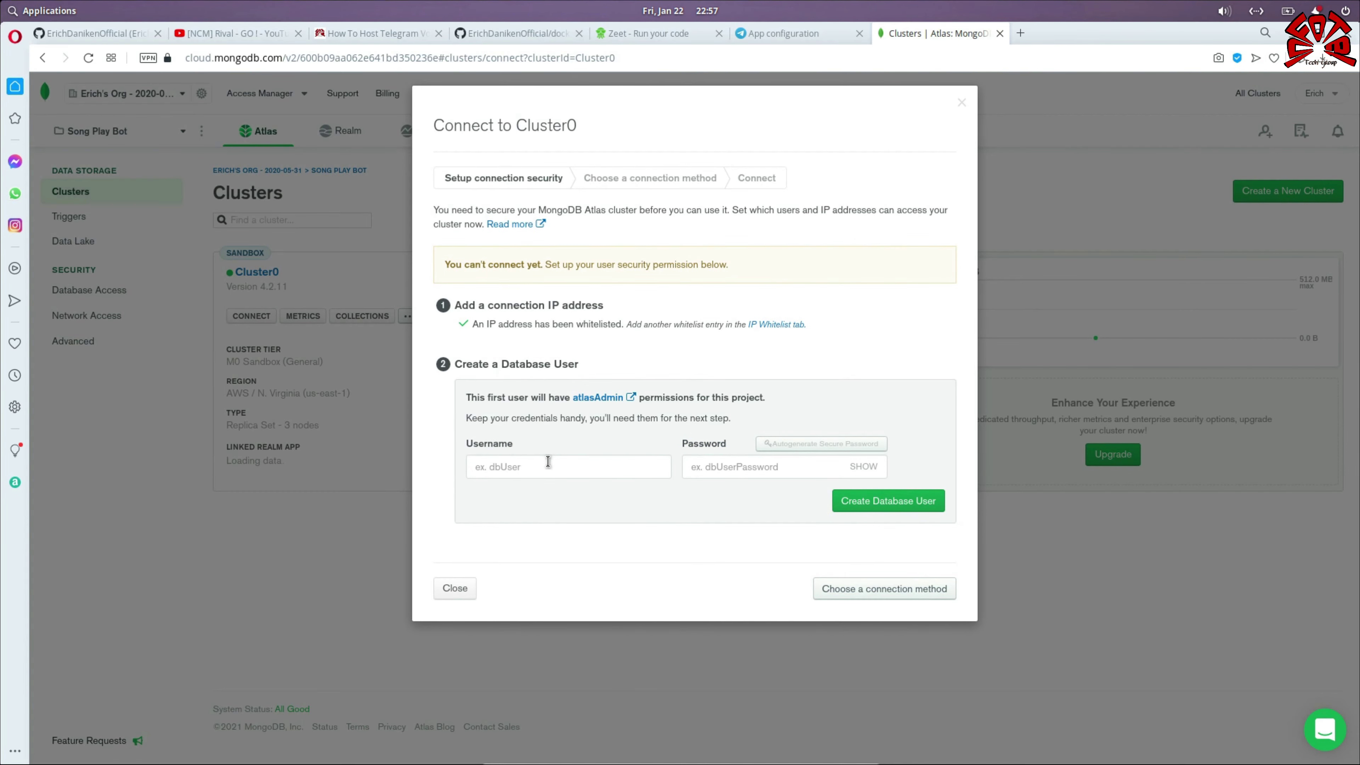
pyautogui.press('super+Down')
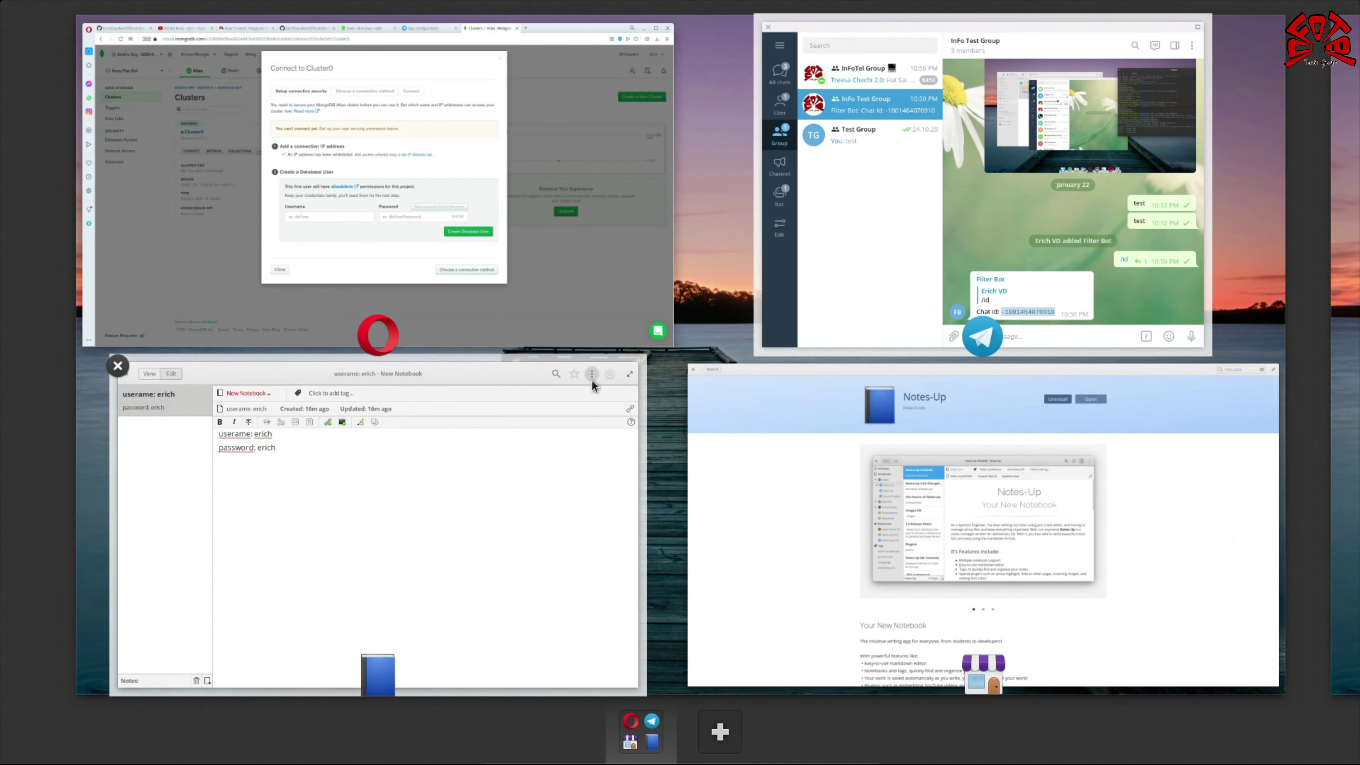
pyautogui.click(593, 385)
pyautogui.moveTo(349, 248); pyautogui.dragTo(385, 247)
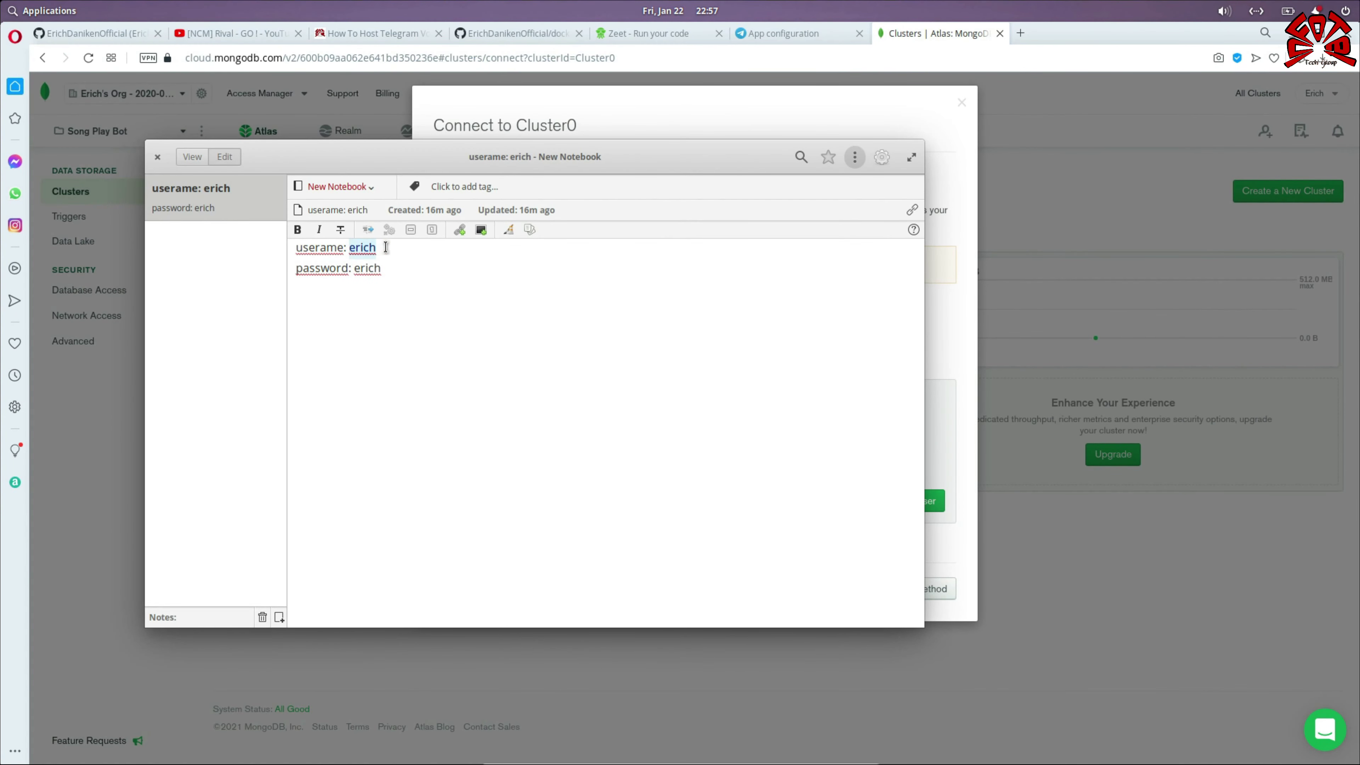
pyautogui.rightClick(362, 248)
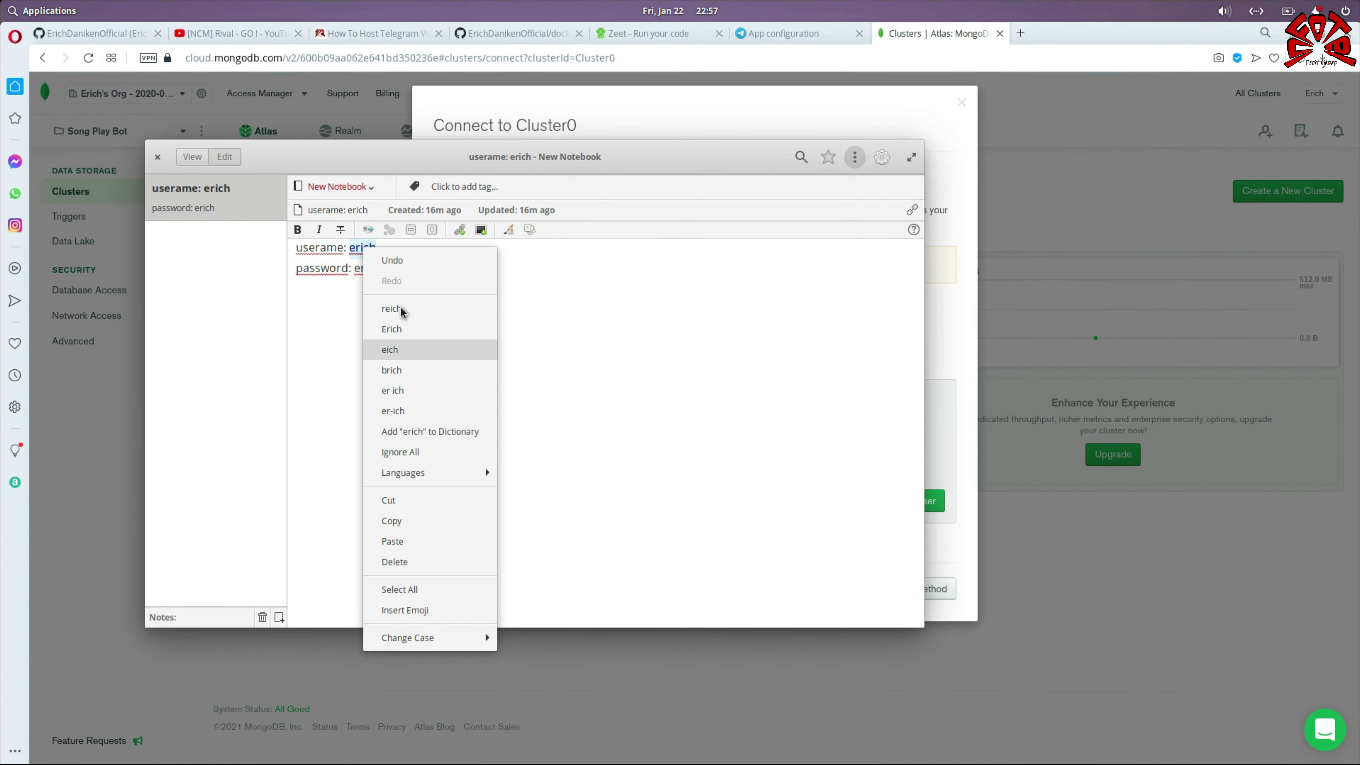
pyautogui.click(392, 520)
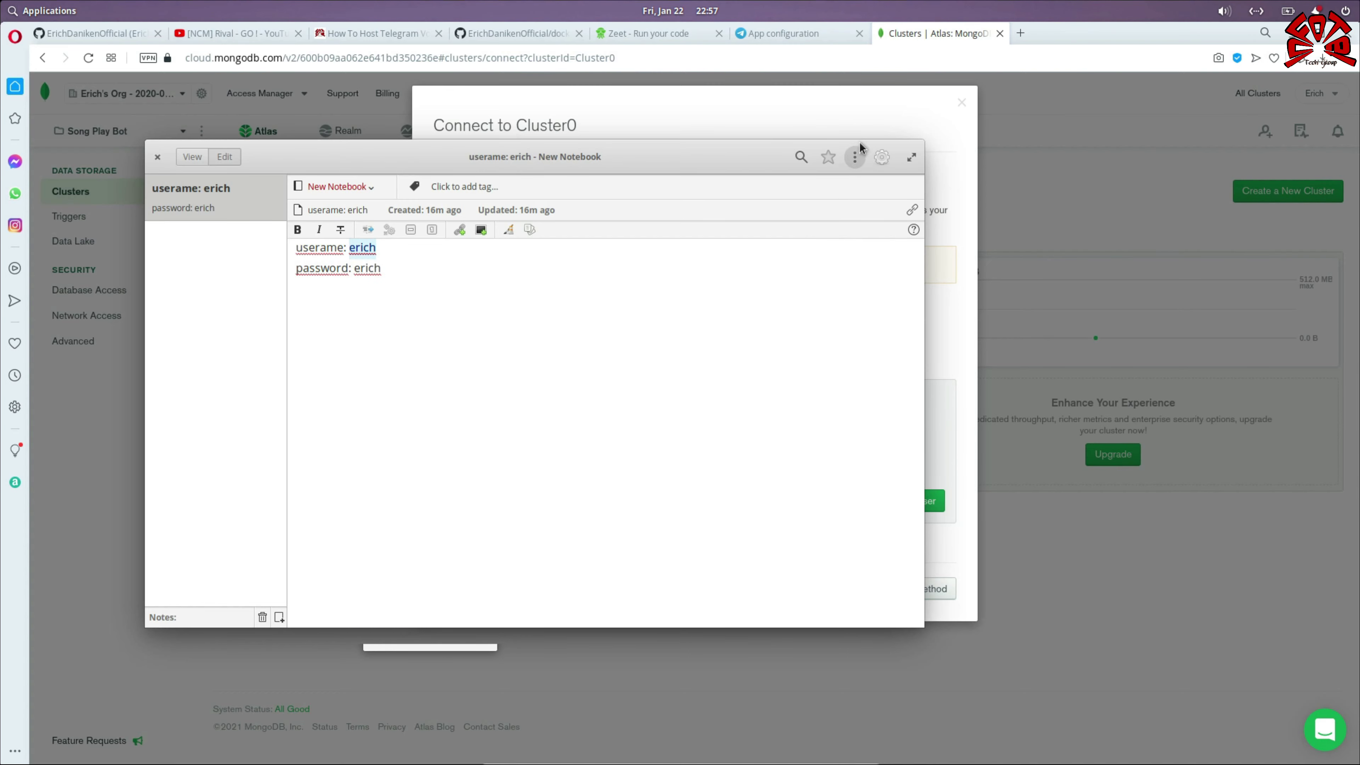
pyautogui.rightClick(910, 164)
pyautogui.click(928, 177)
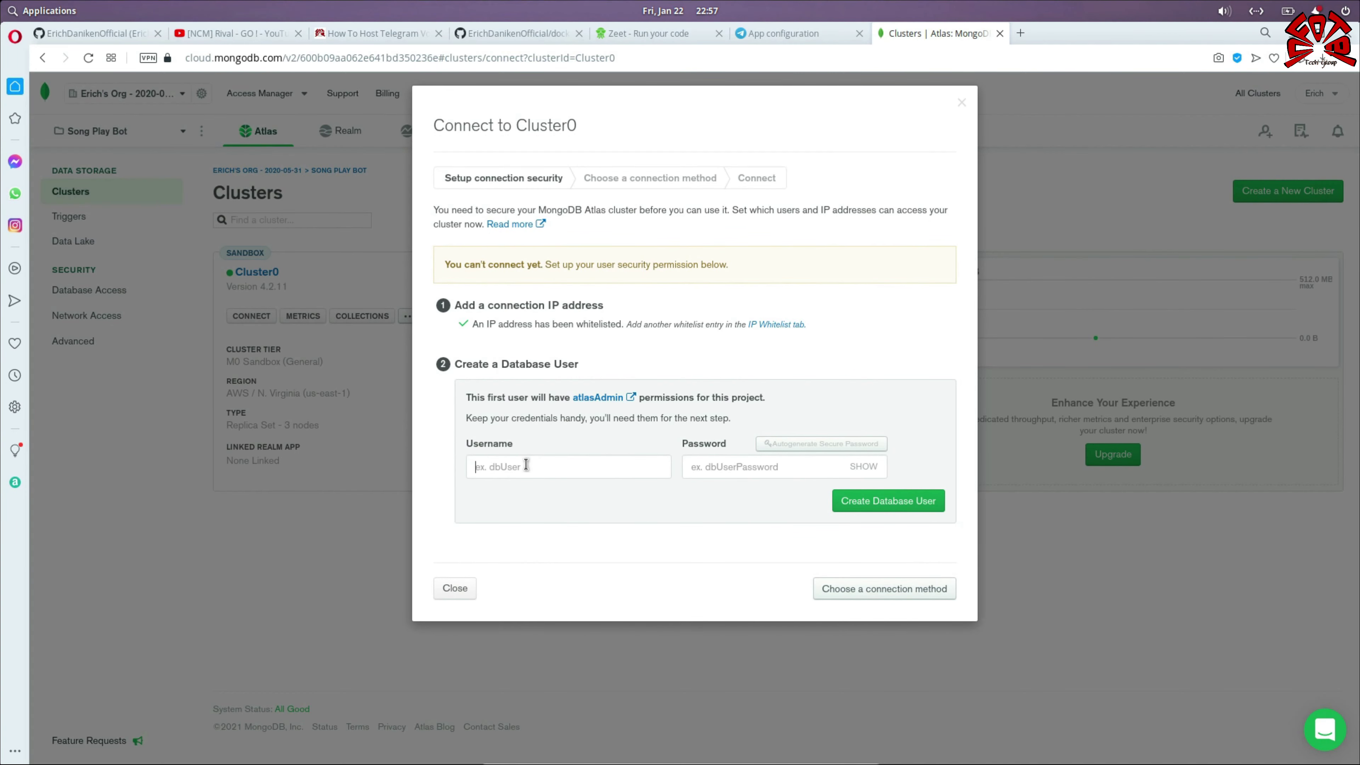
# Step: Create the database user with the saved username and password
pyautogui.click(527, 464)
pyautogui.hotkey('ctrl', 'v')
pyautogui.click(739, 467)
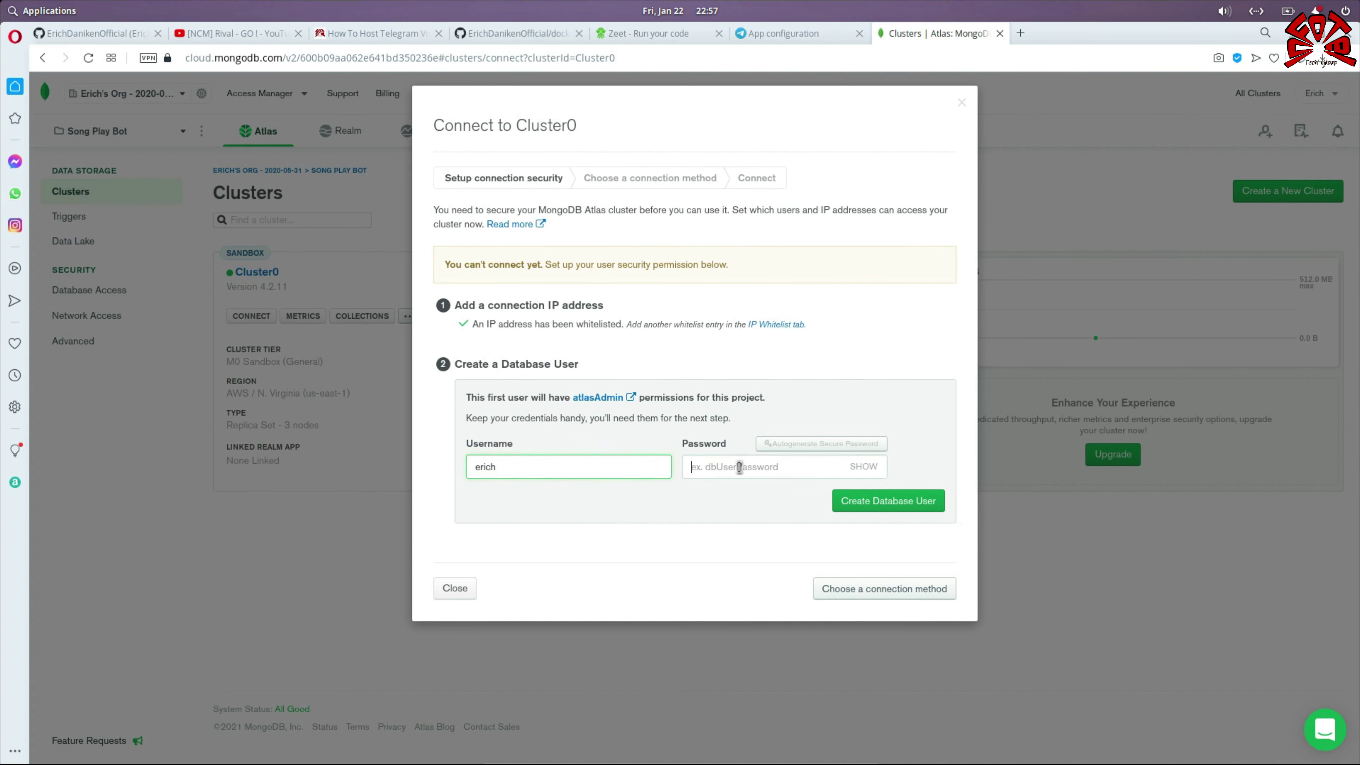
pyautogui.rightClick(739, 466)
pyautogui.click(779, 559)
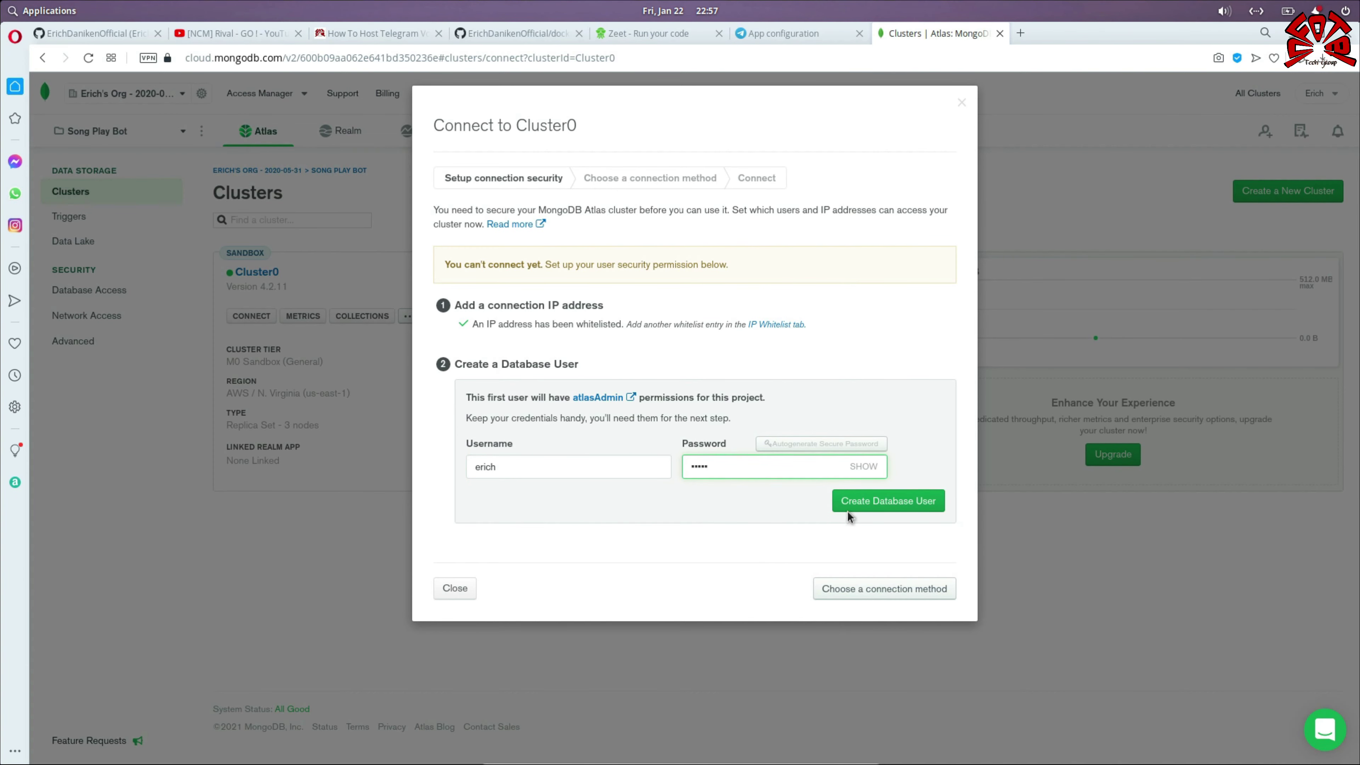
pyautogui.click(871, 501)
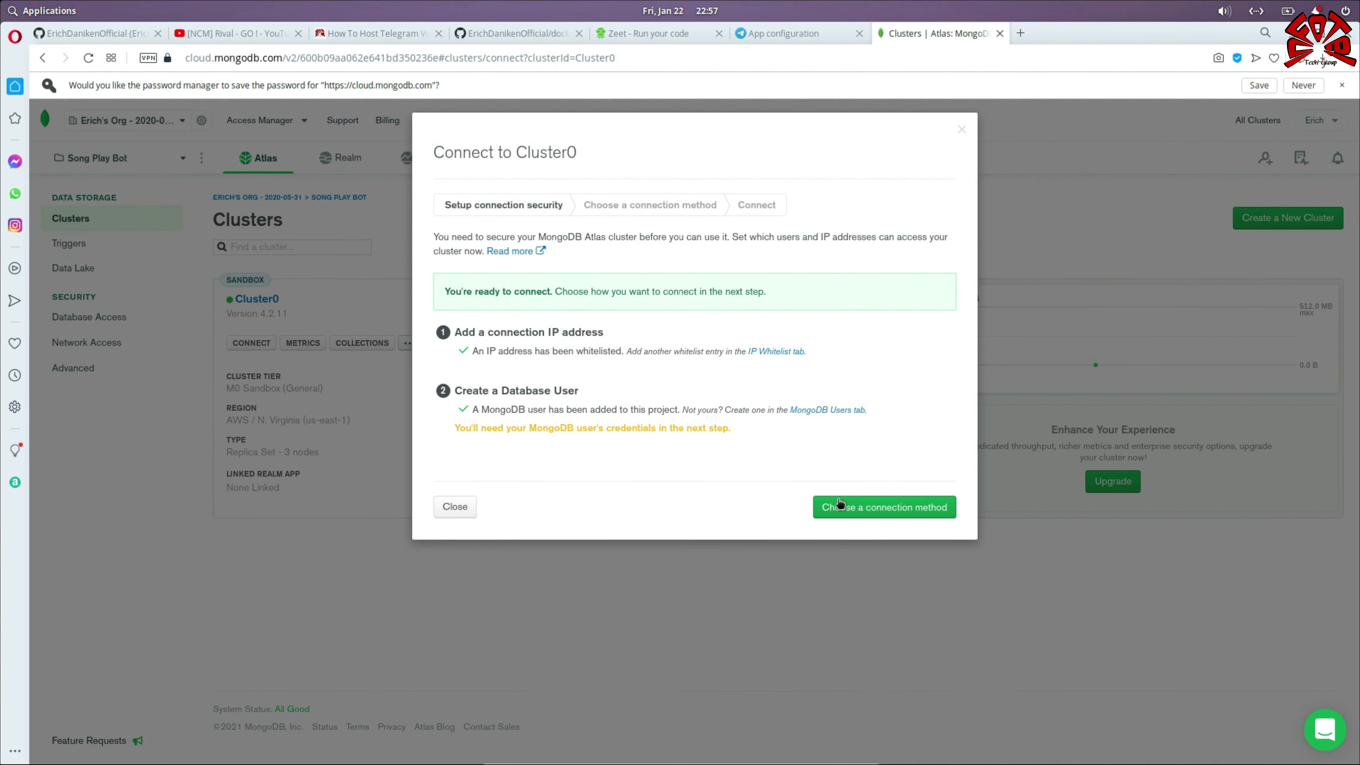
# Step: Copy Cluster0's application connection string for the Python 3.6 or later driver
pyautogui.click(874, 507)
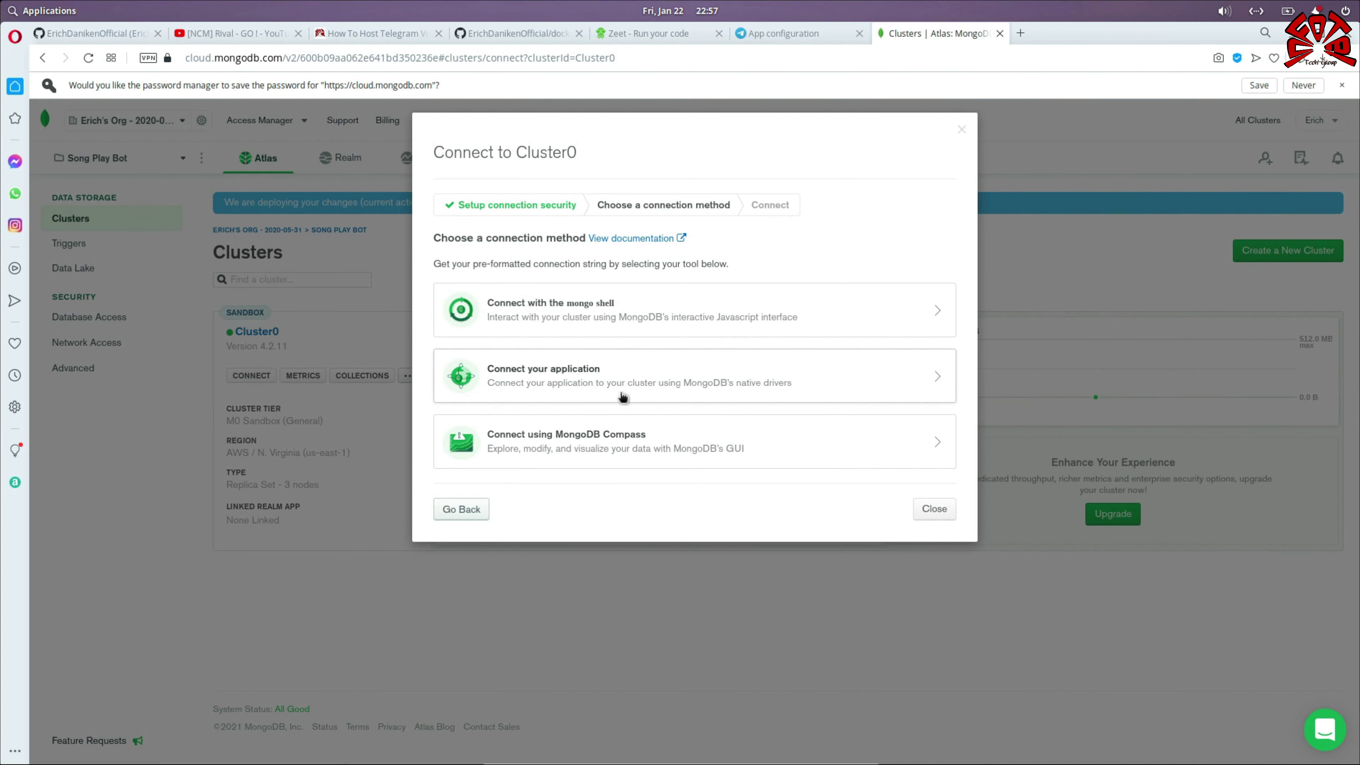
pyautogui.click(645, 382)
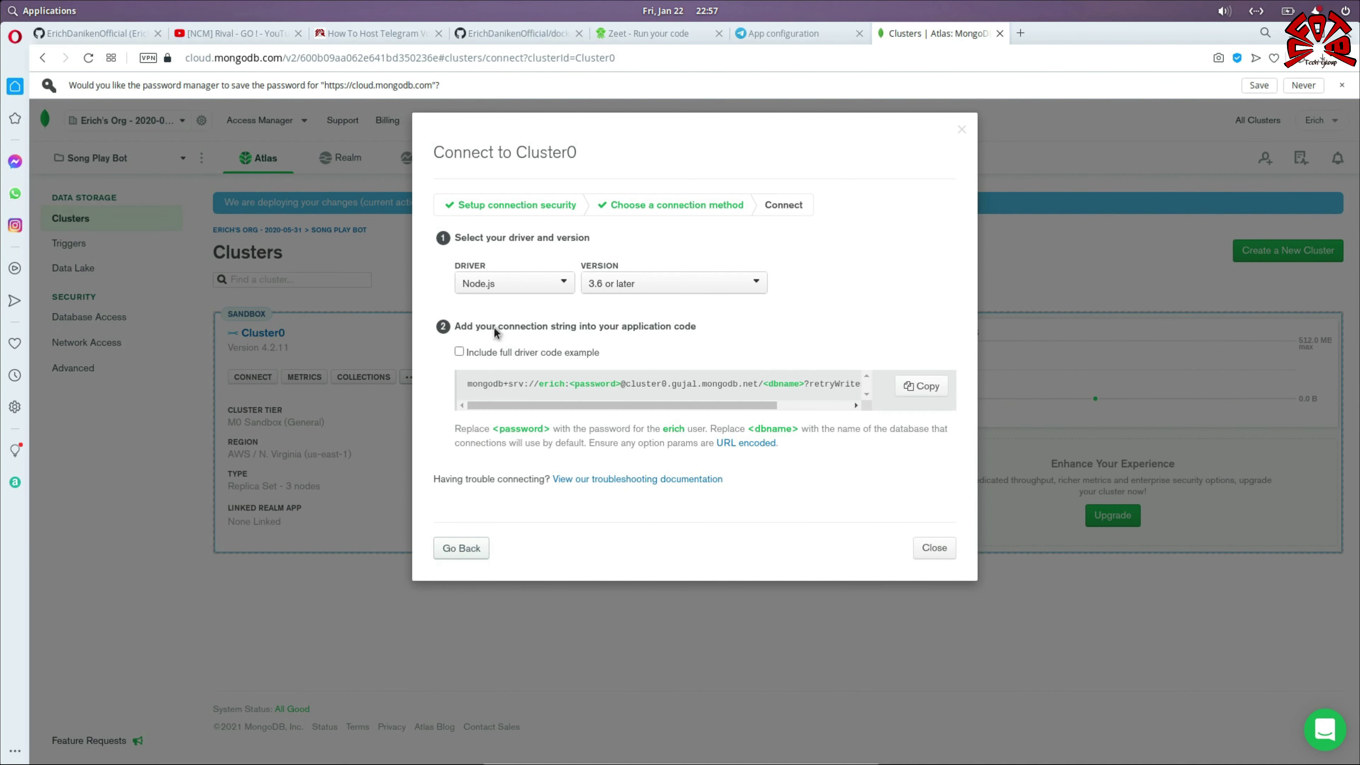
pyautogui.click(526, 285)
pyautogui.click(482, 385)
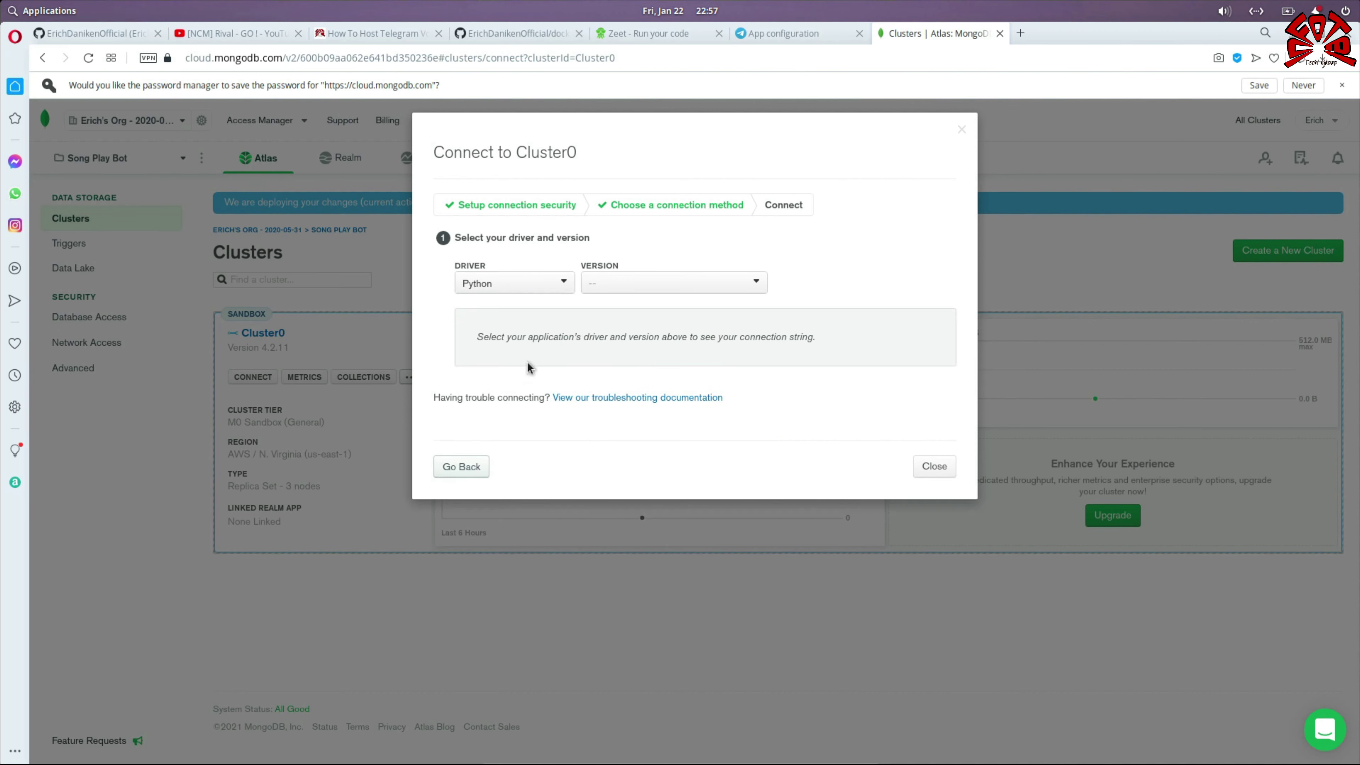
pyautogui.click(672, 286)
pyautogui.click(616, 333)
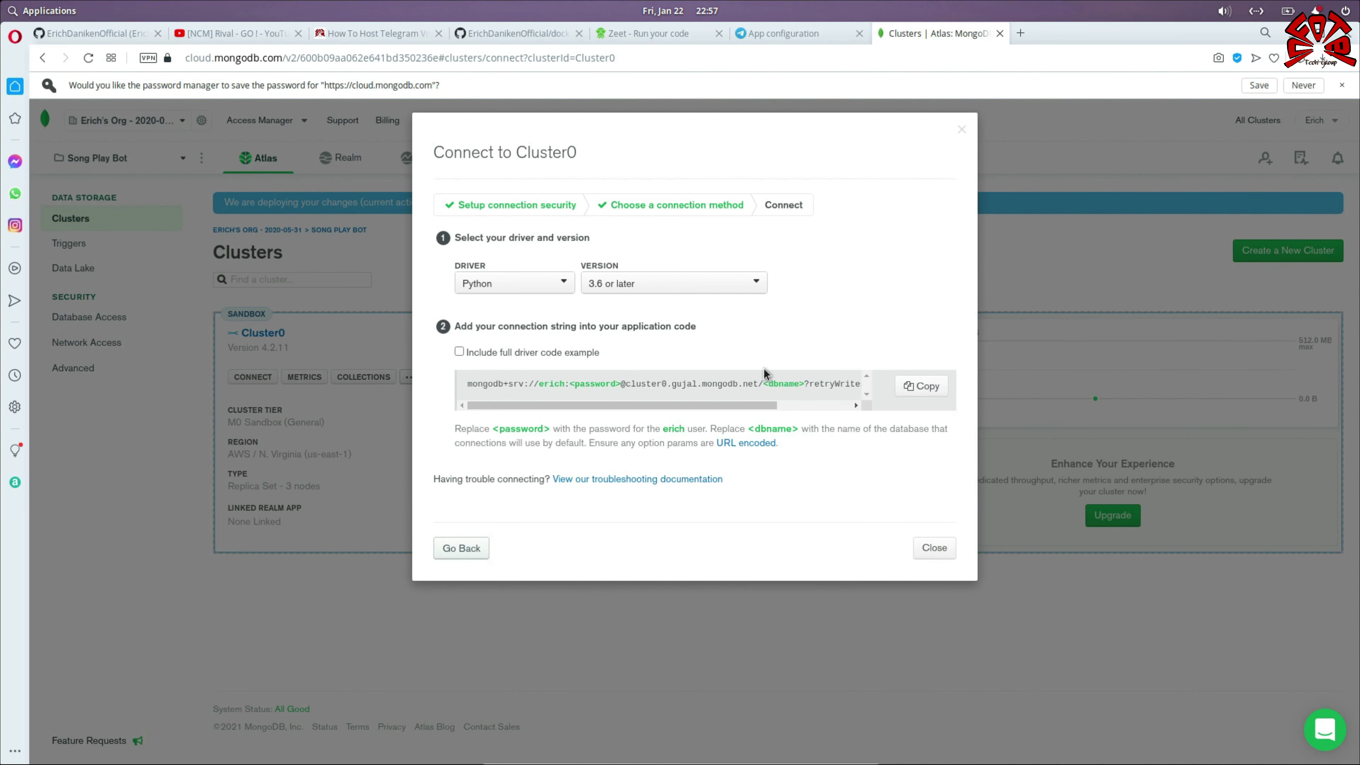
pyautogui.click(919, 388)
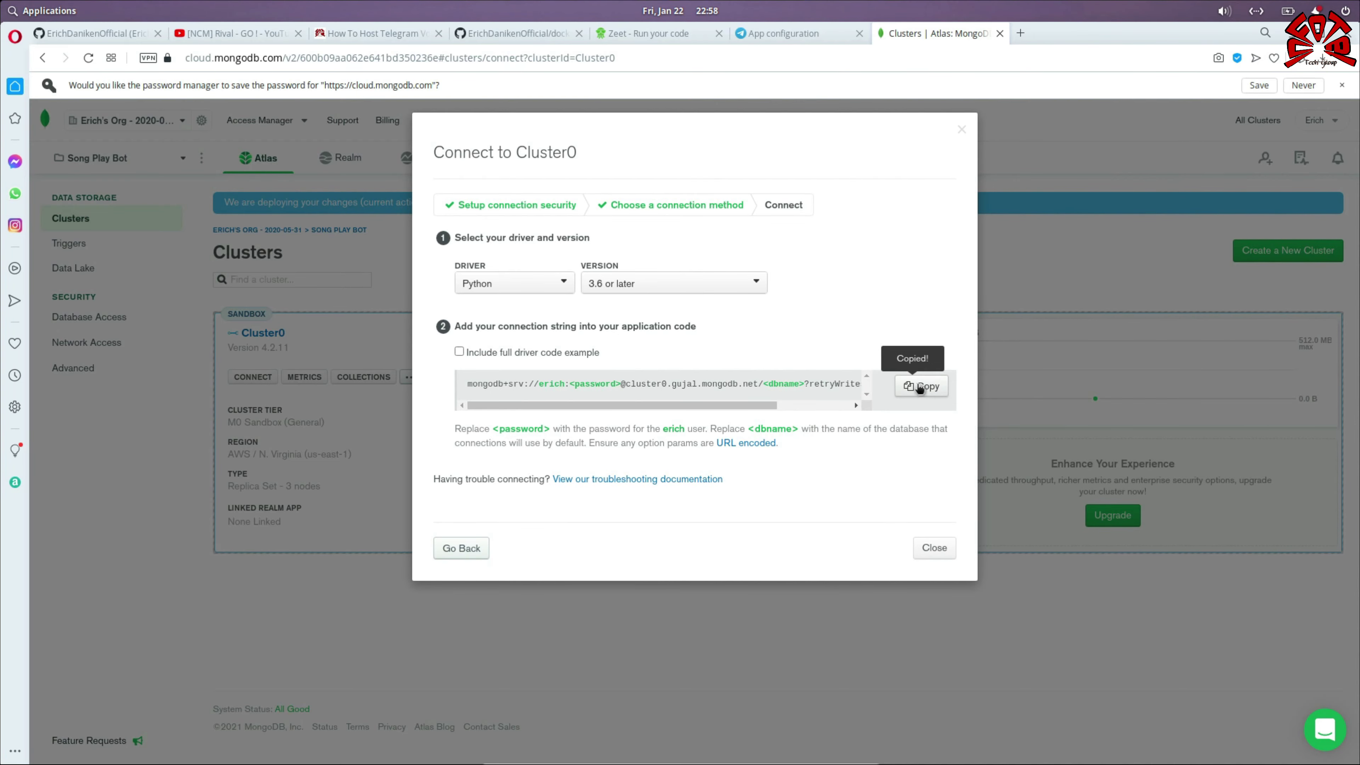
pyautogui.press('super+s')
# Step: Paste the connection string on a new line below the credentials in the note
pyautogui.click(616, 509)
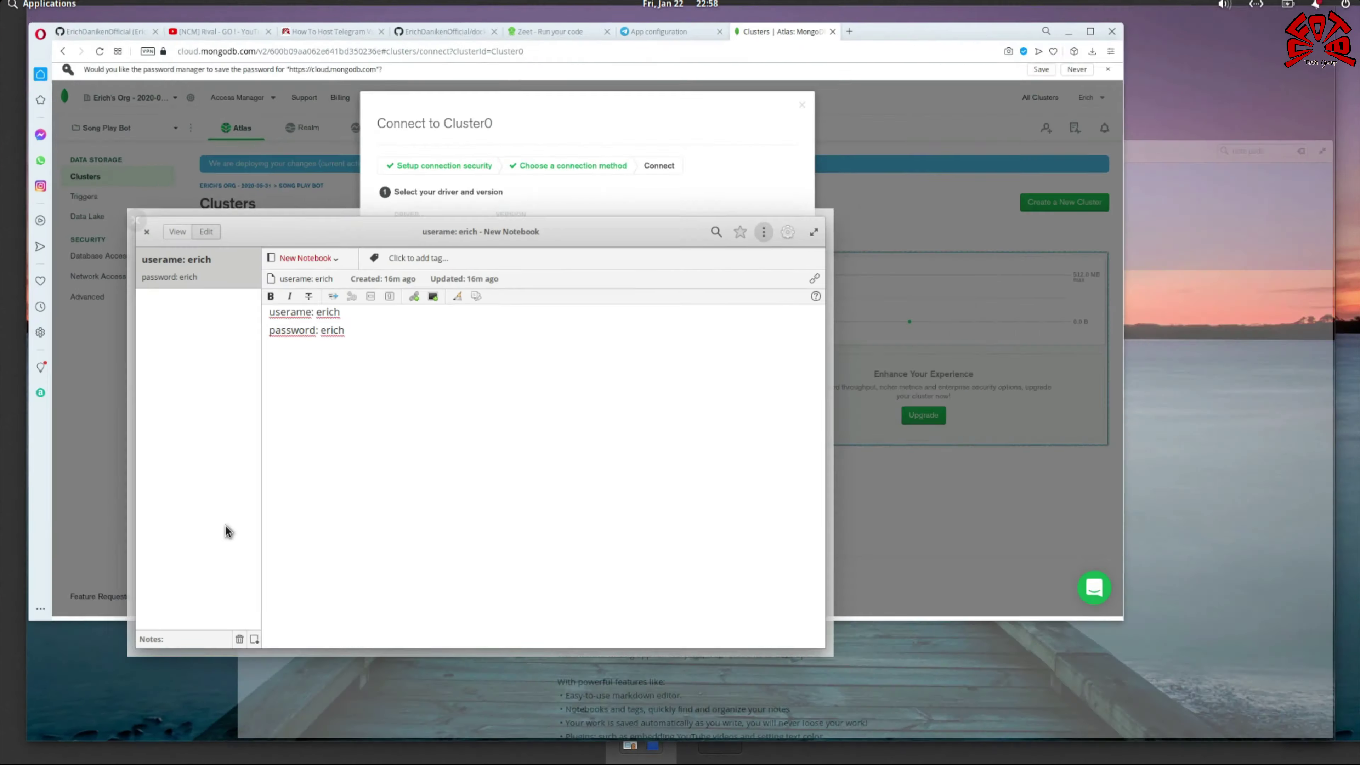
pyautogui.press('Return')
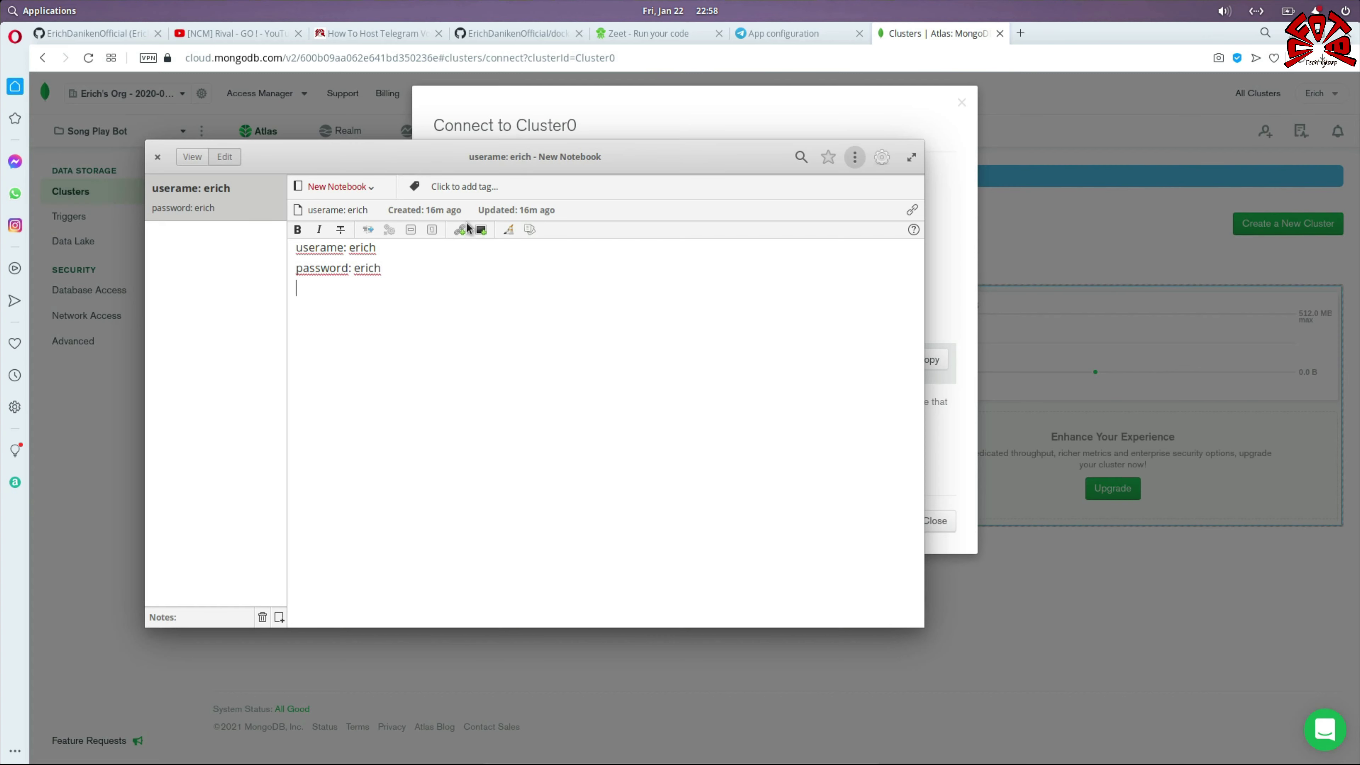
pyautogui.hotkey('ctrl', 'v')
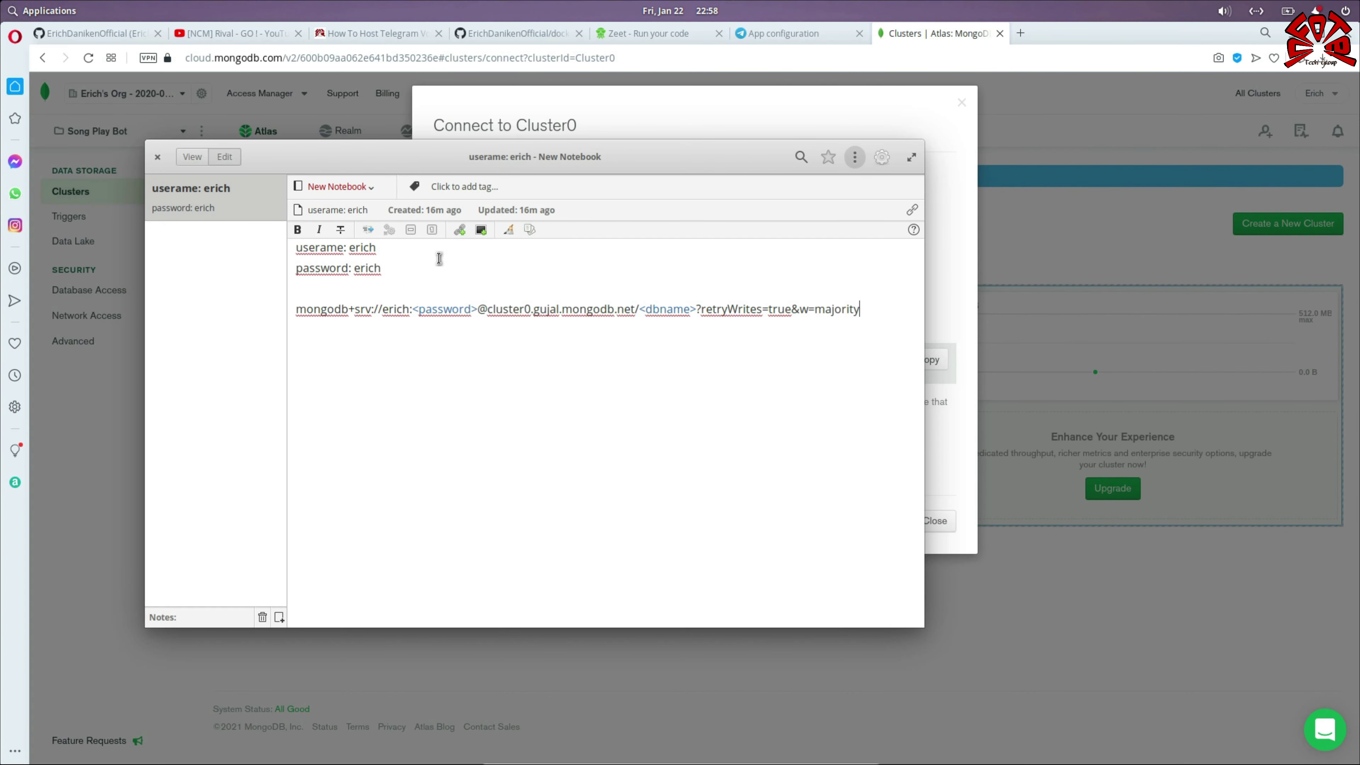
pyautogui.doubleClick(362, 247)
pyautogui.hotkey('ctrl', 'z')
pyautogui.doubleClick(351, 248)
pyautogui.rightClick(369, 248)
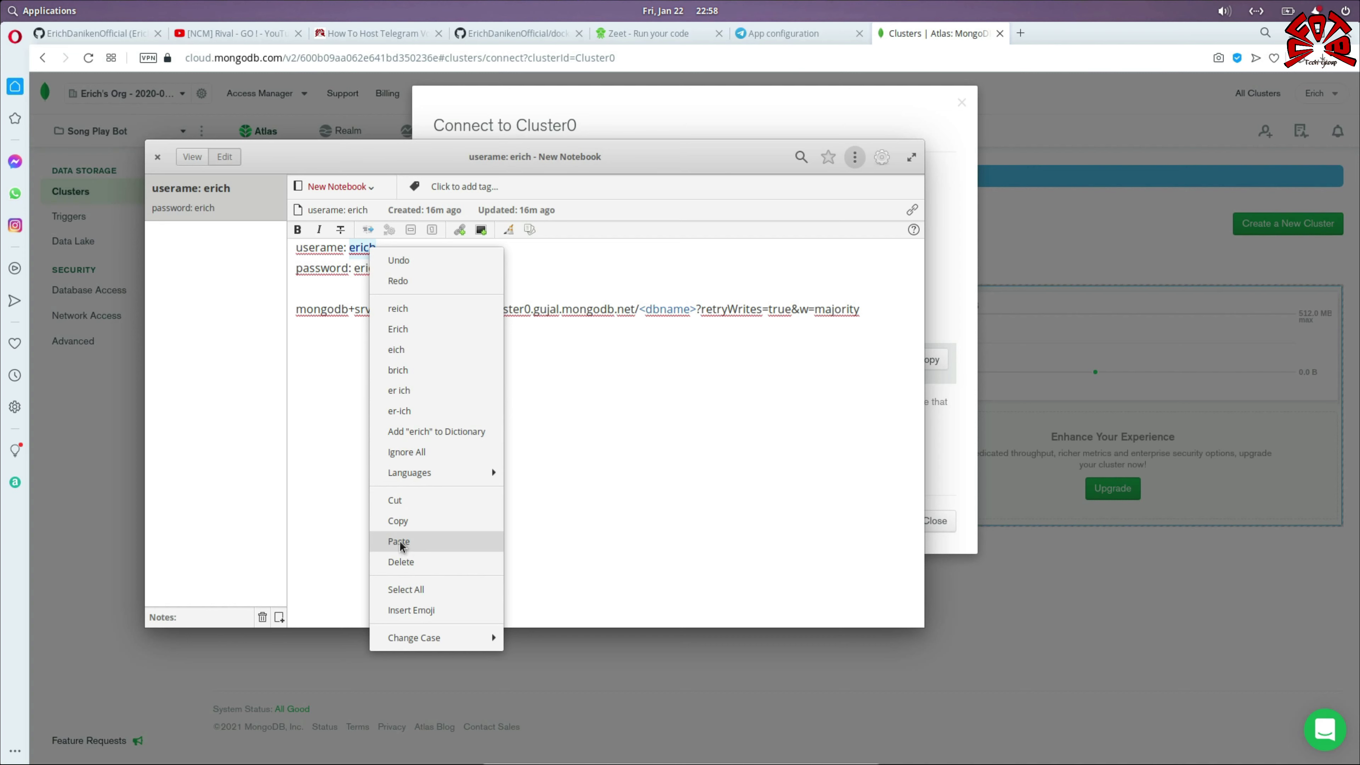
pyautogui.click(398, 521)
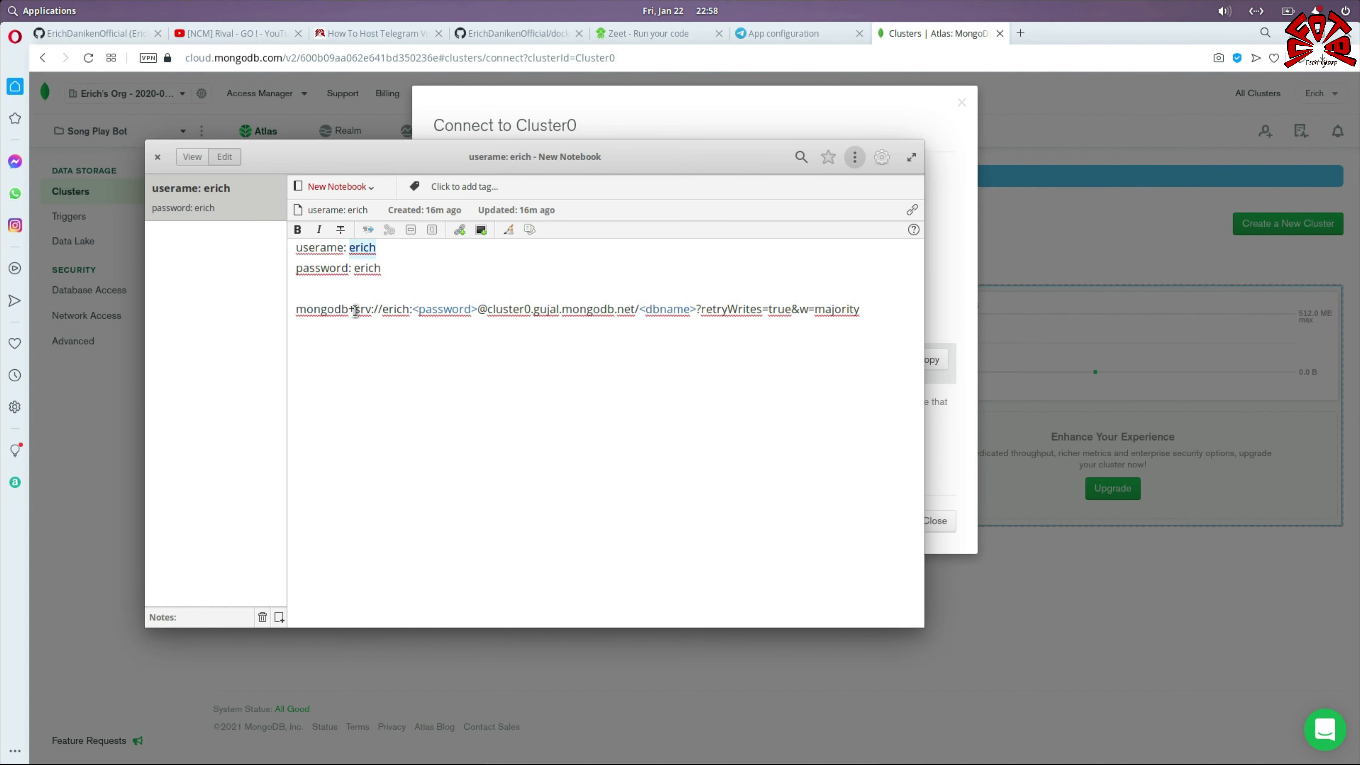
# Step: Replace the <password> placeholder in the string with the actual password
pyautogui.moveTo(417, 309); pyautogui.dragTo(461, 312)
pyautogui.doubleClick(422, 309)
pyautogui.press('BackSpace')
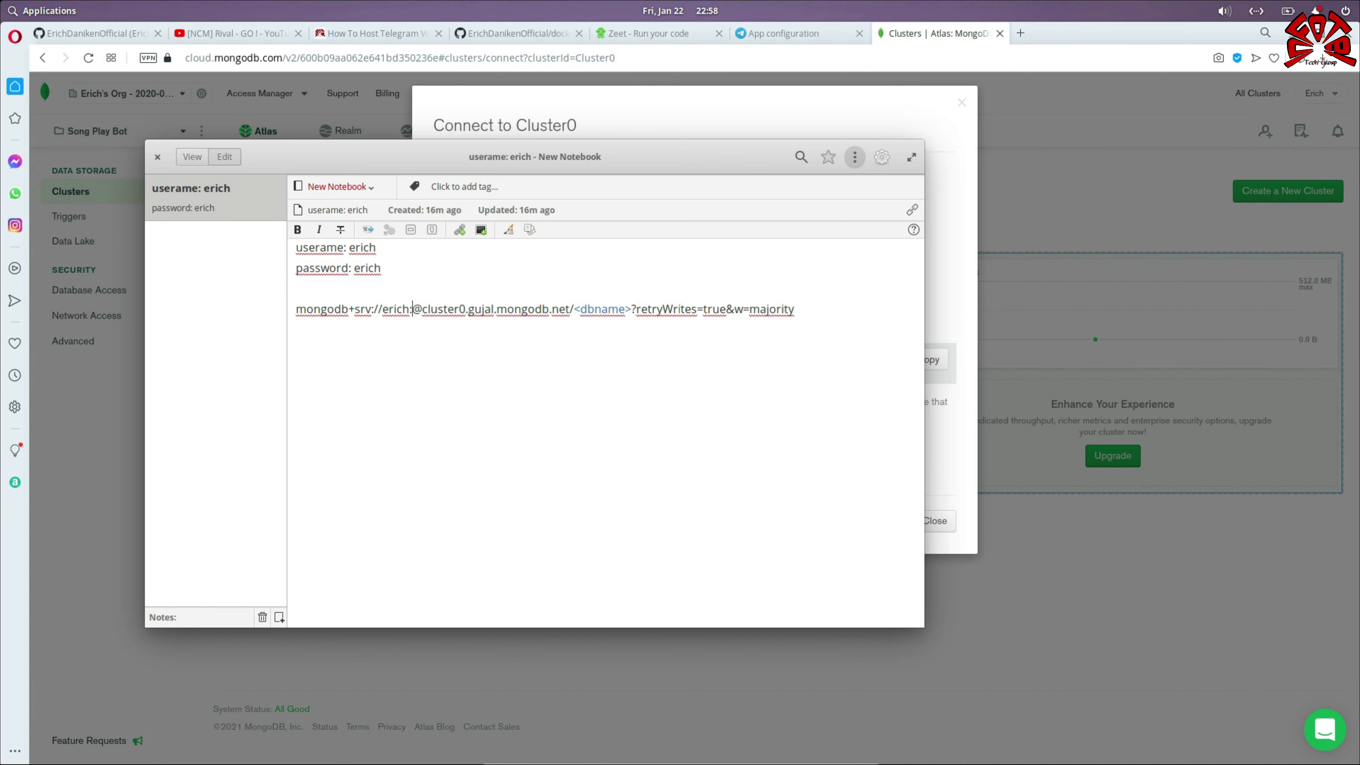
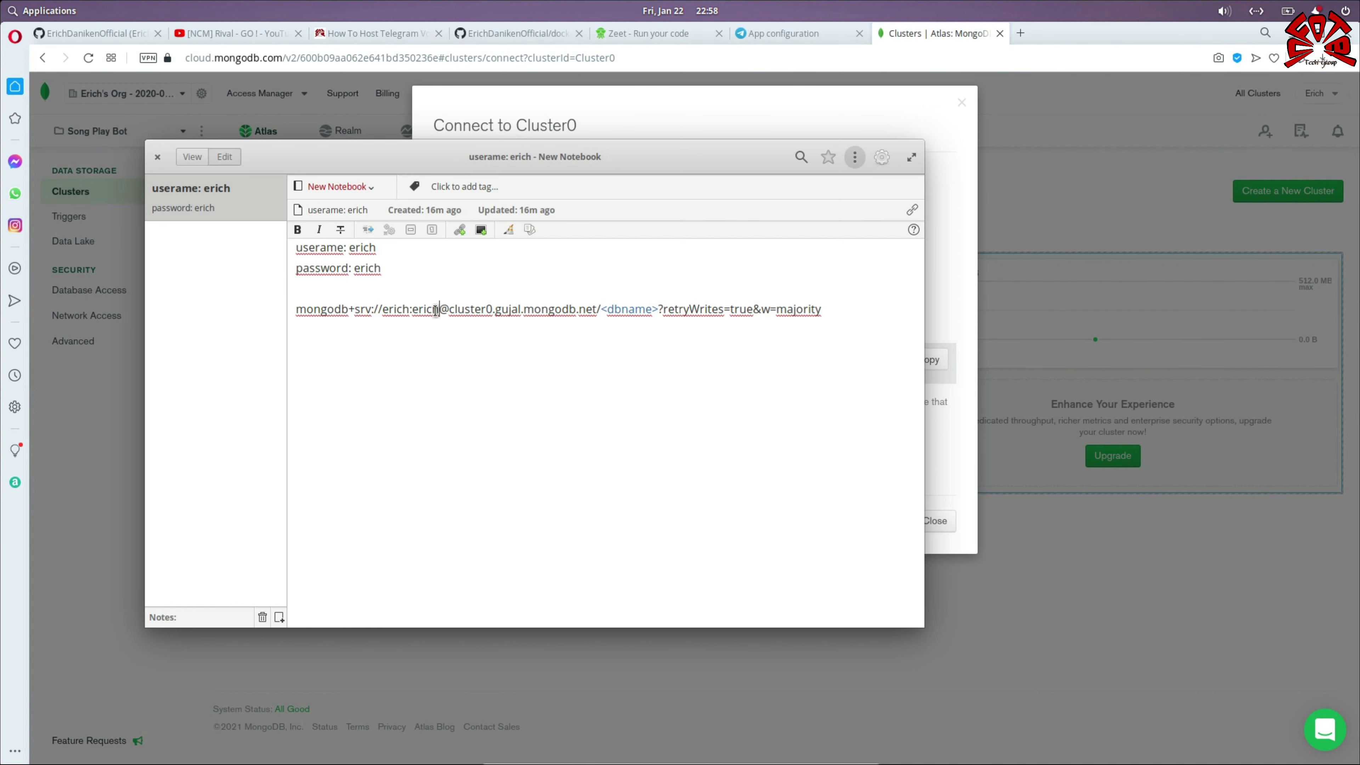
pyautogui.click(369, 33)
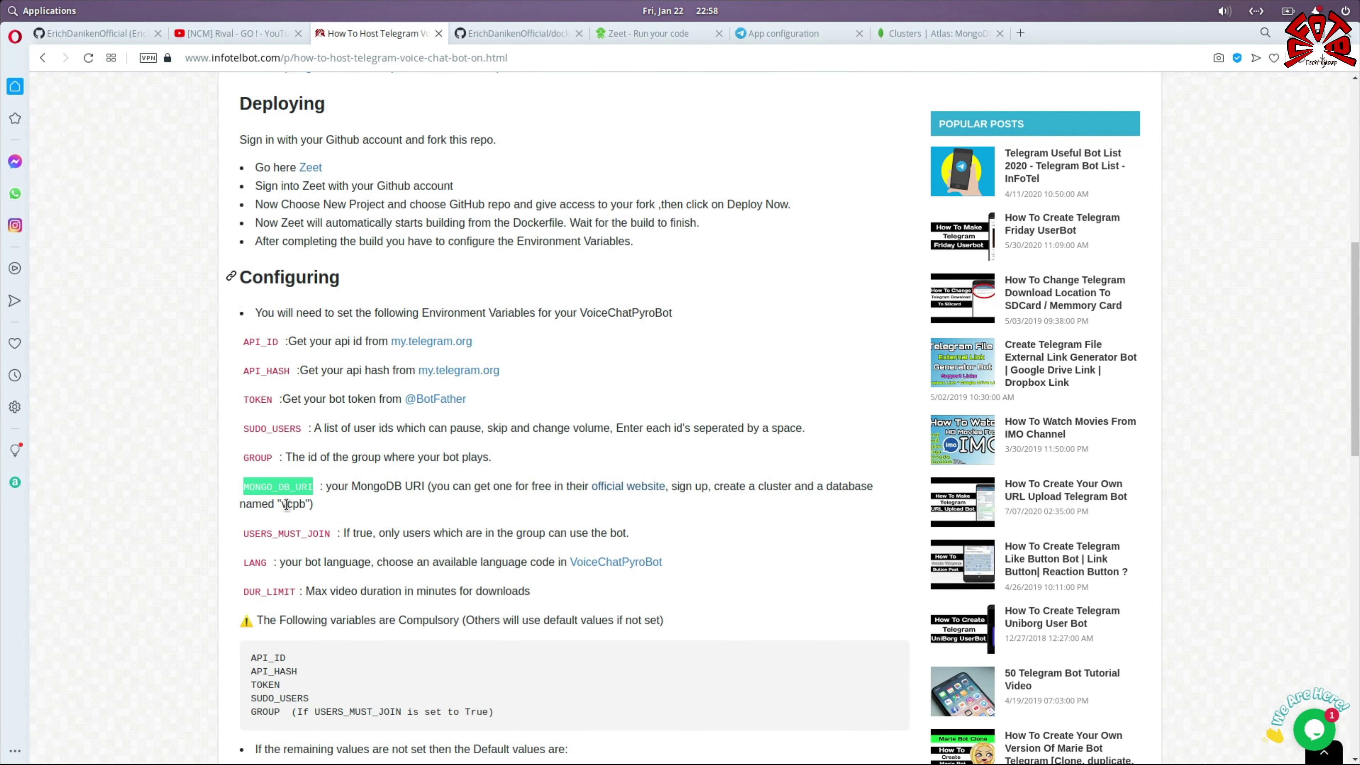
# Step: Replace cluster0 in the connection string with the database name vcpb from the tutorial
pyautogui.moveTo(283, 503); pyautogui.dragTo(305, 504)
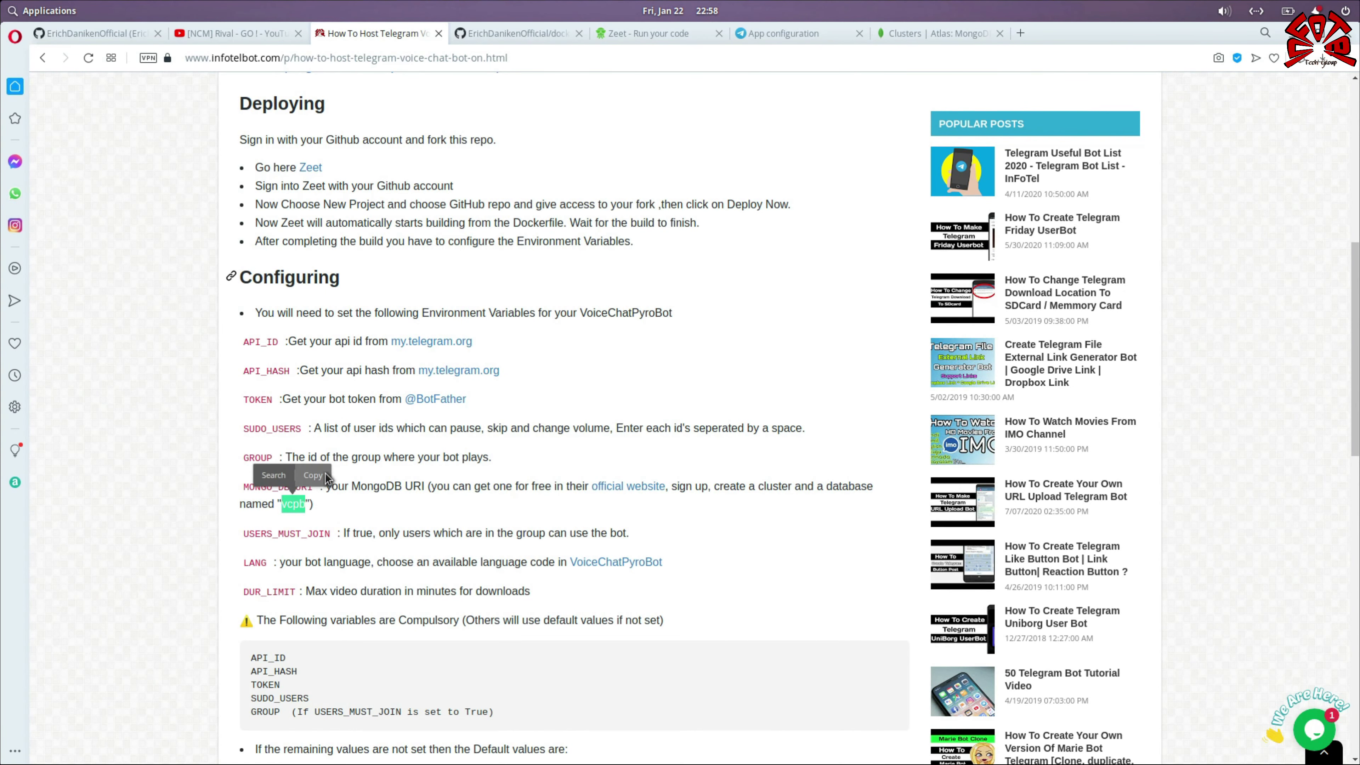
pyautogui.hotkey('ctrl', 'c')
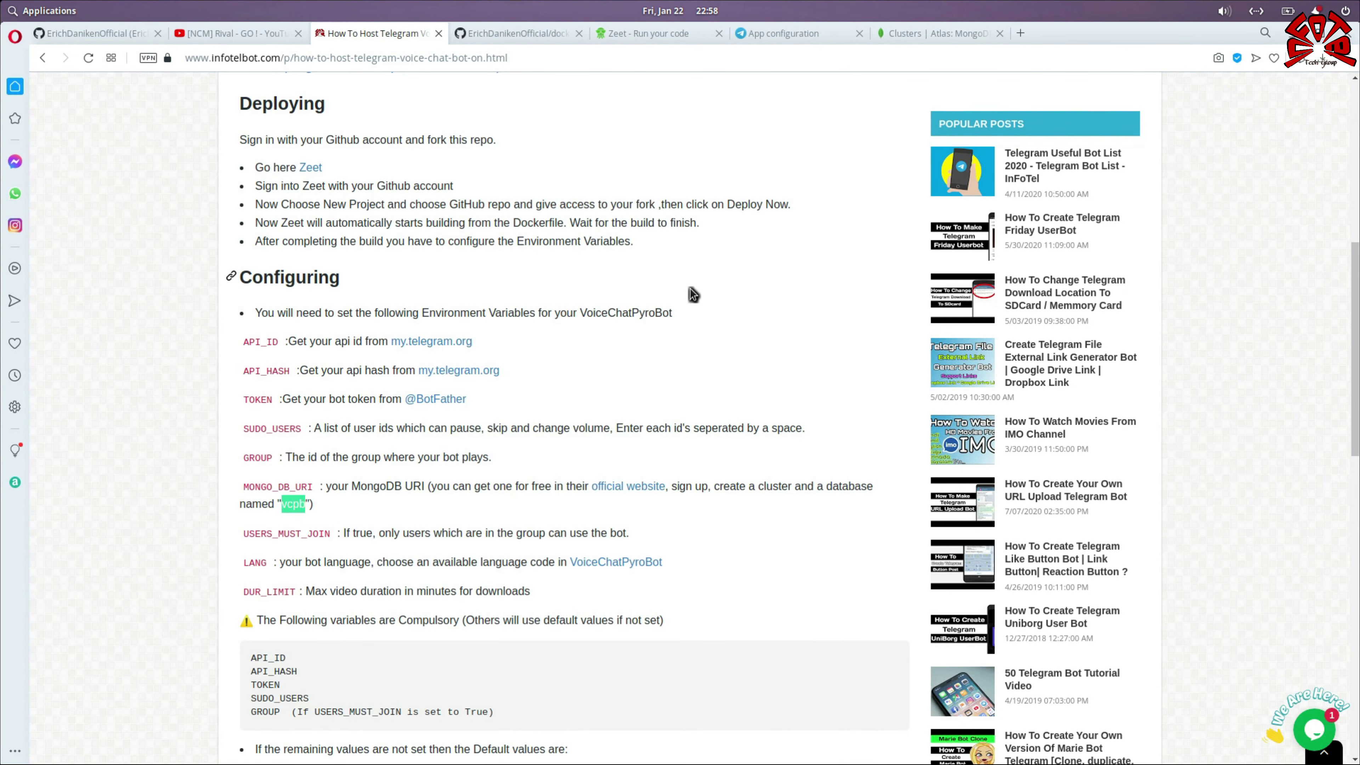
pyautogui.press('super+Down')
pyautogui.click(369, 499)
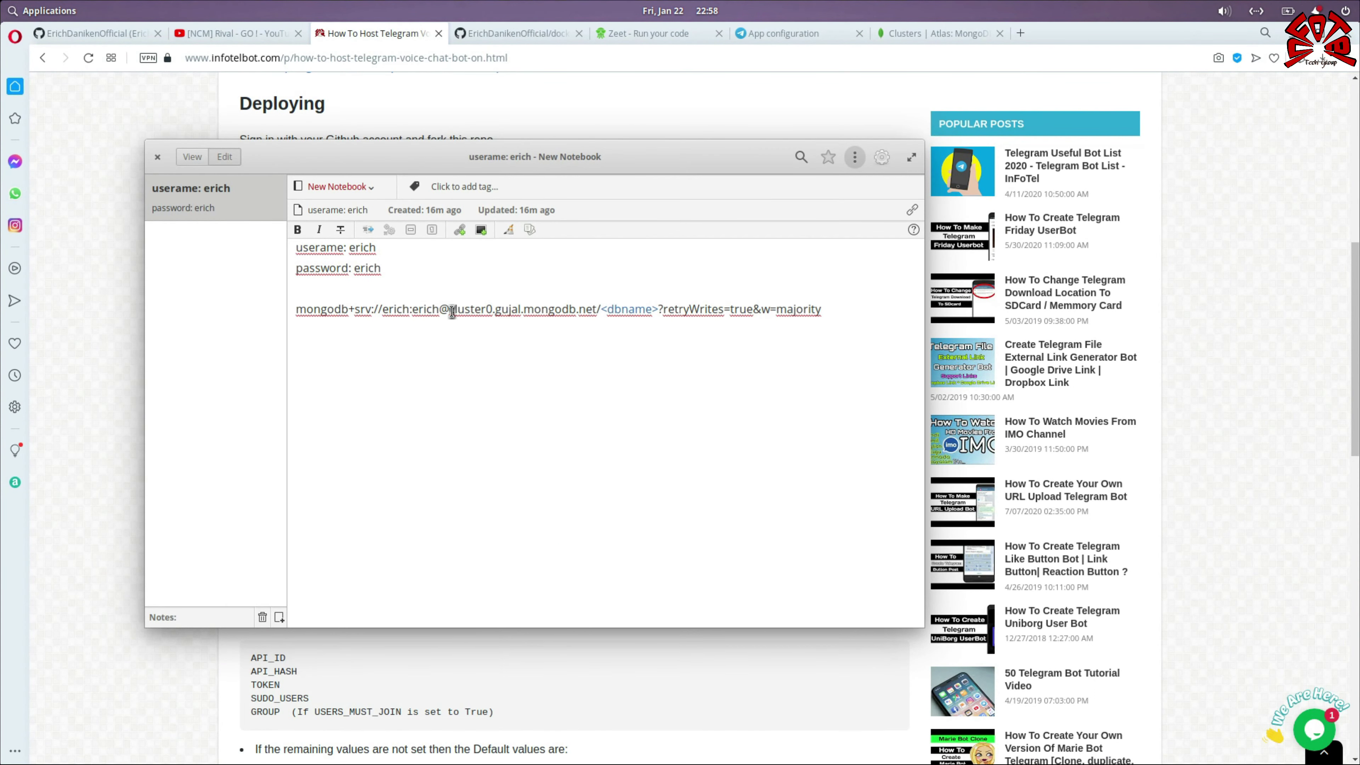
pyautogui.moveTo(451, 309); pyautogui.dragTo(493, 310)
pyautogui.rightClick(476, 312)
pyautogui.click(506, 581)
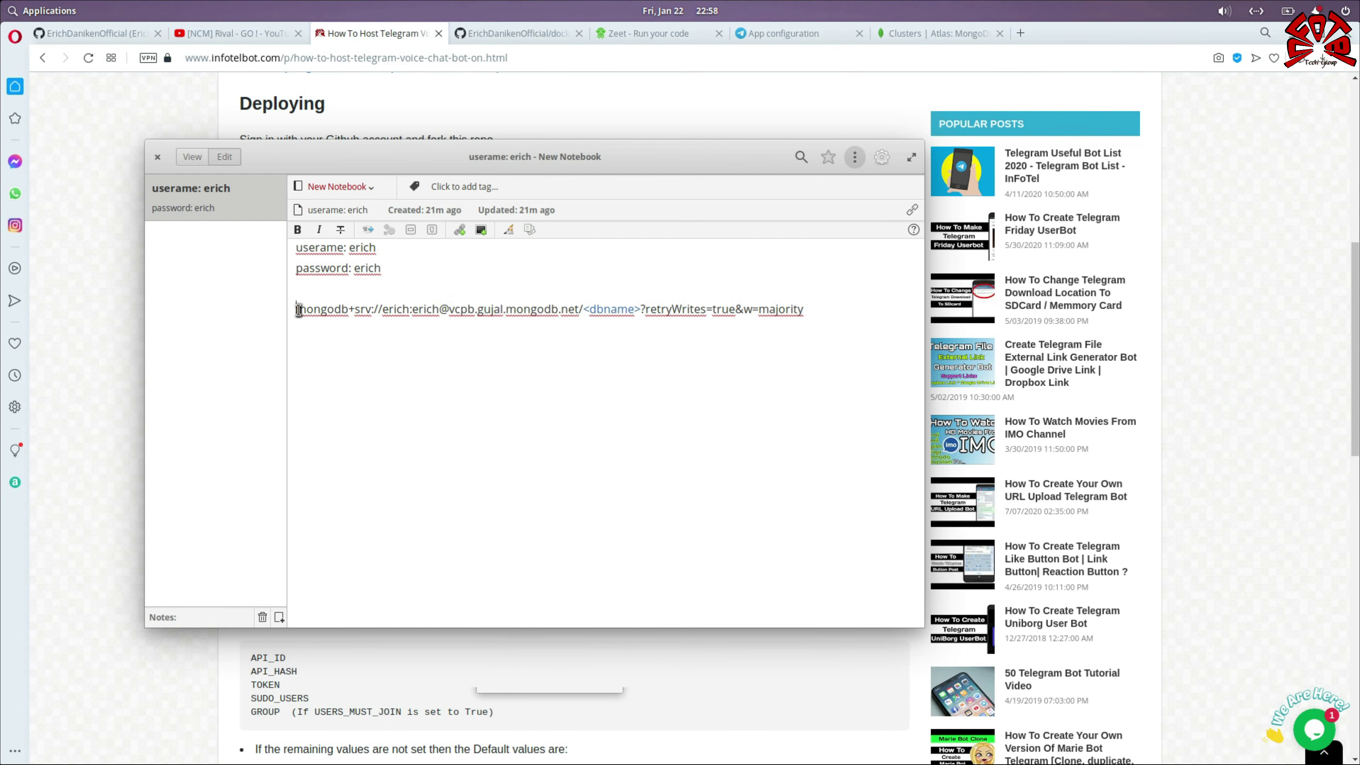
# Step: Copy the whole corrected connection string
pyautogui.moveTo(299, 309); pyautogui.dragTo(837, 311)
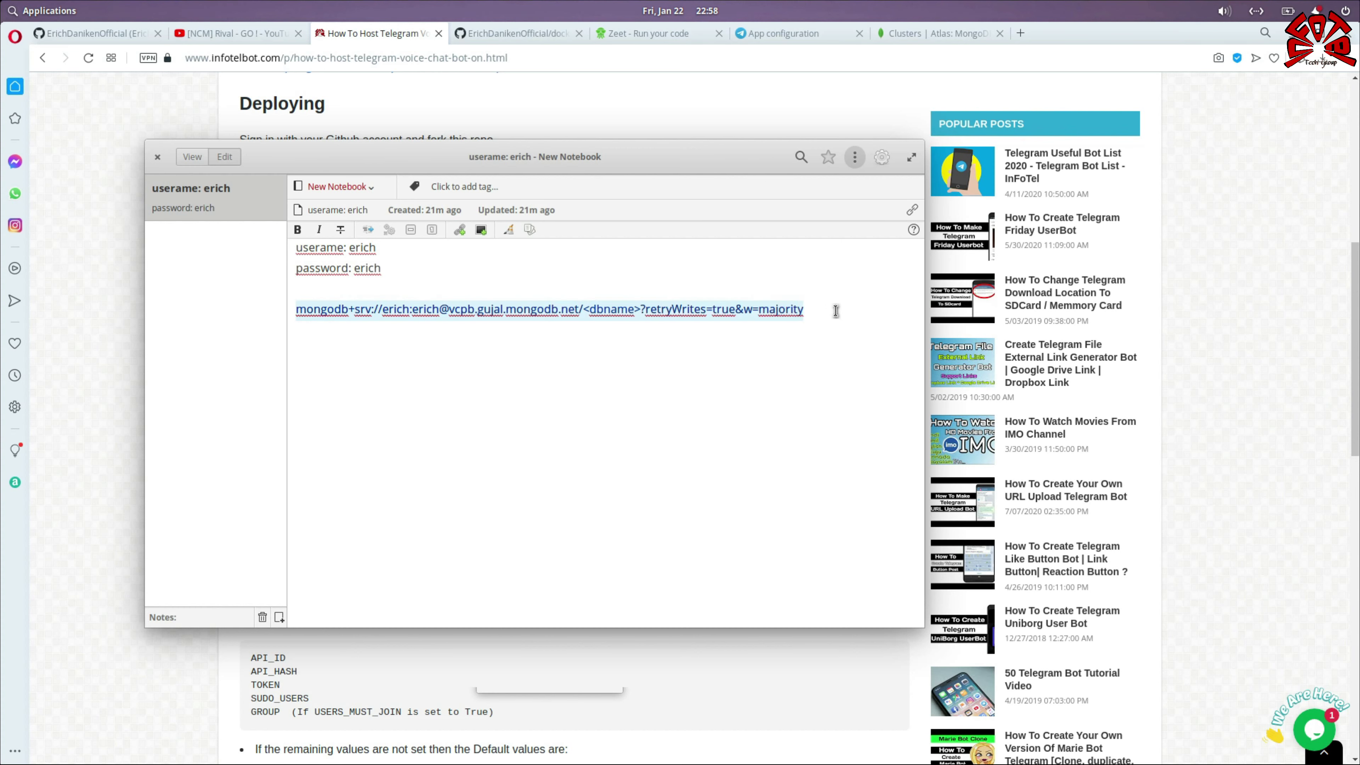
pyautogui.rightClick(705, 309)
pyautogui.click(736, 481)
pyautogui.click(655, 33)
# Step: Paste the connection string as the MONGO_DB_URI value
pyautogui.click(499, 615)
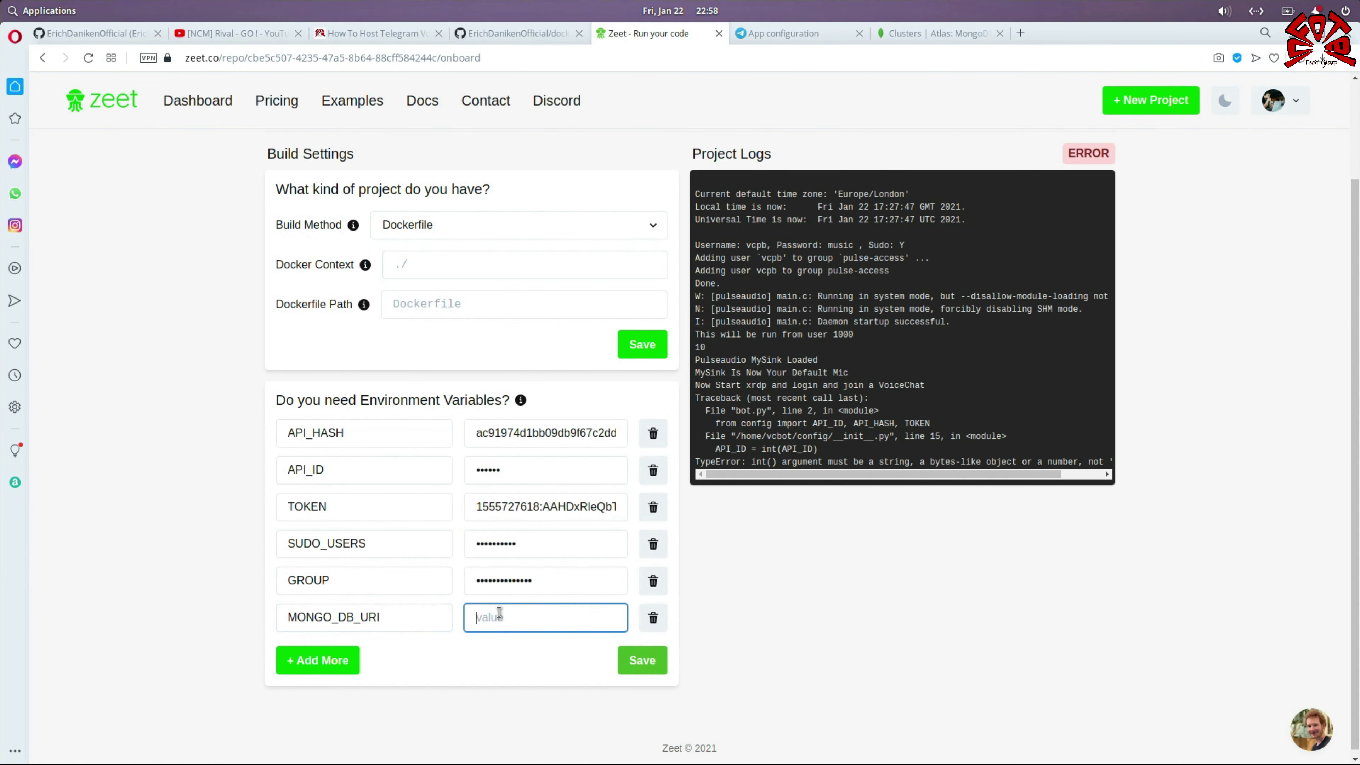
pyautogui.rightClick(499, 615)
pyautogui.click(541, 497)
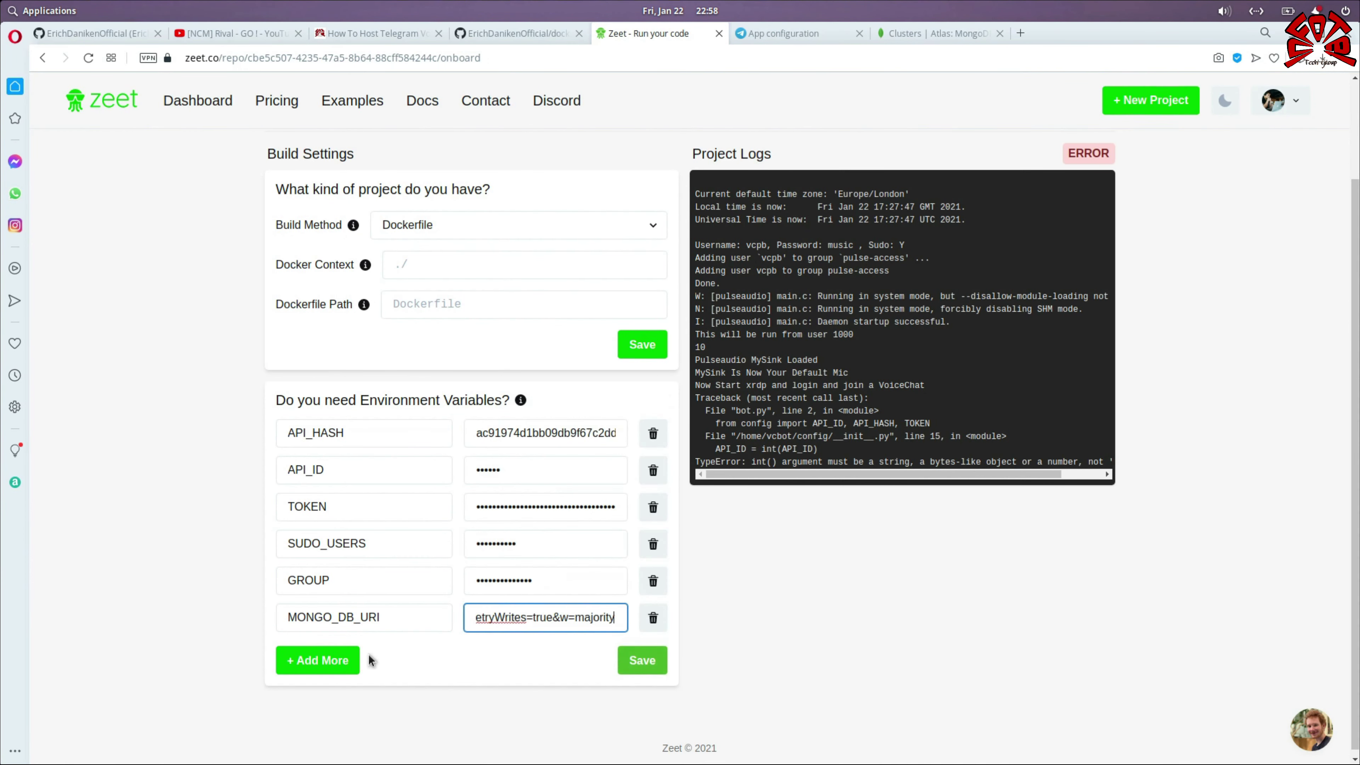
# Step: Add a new variable named USERS_MUST_JOIN, copied from the tutorial
pyautogui.click(342, 660)
pyautogui.scroll(-1, 1353, 456)
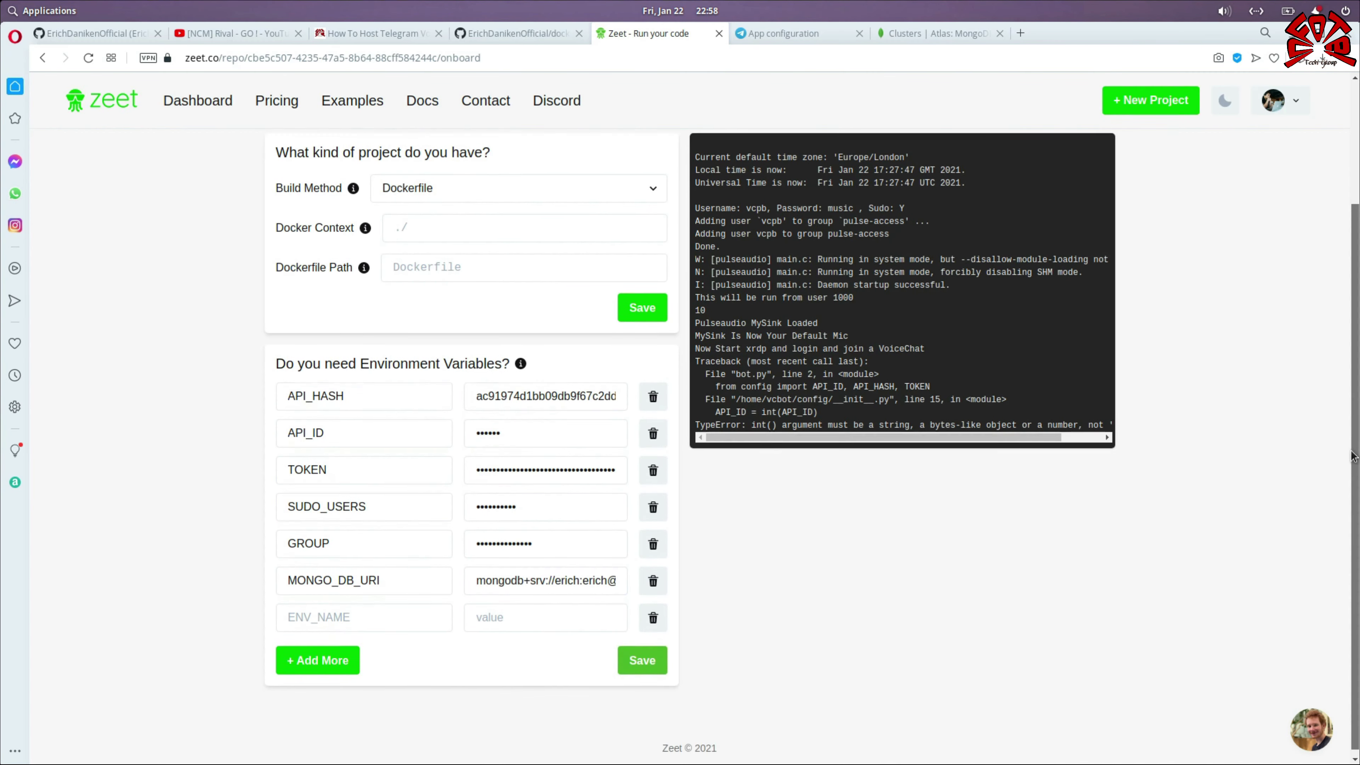
pyautogui.click(338, 34)
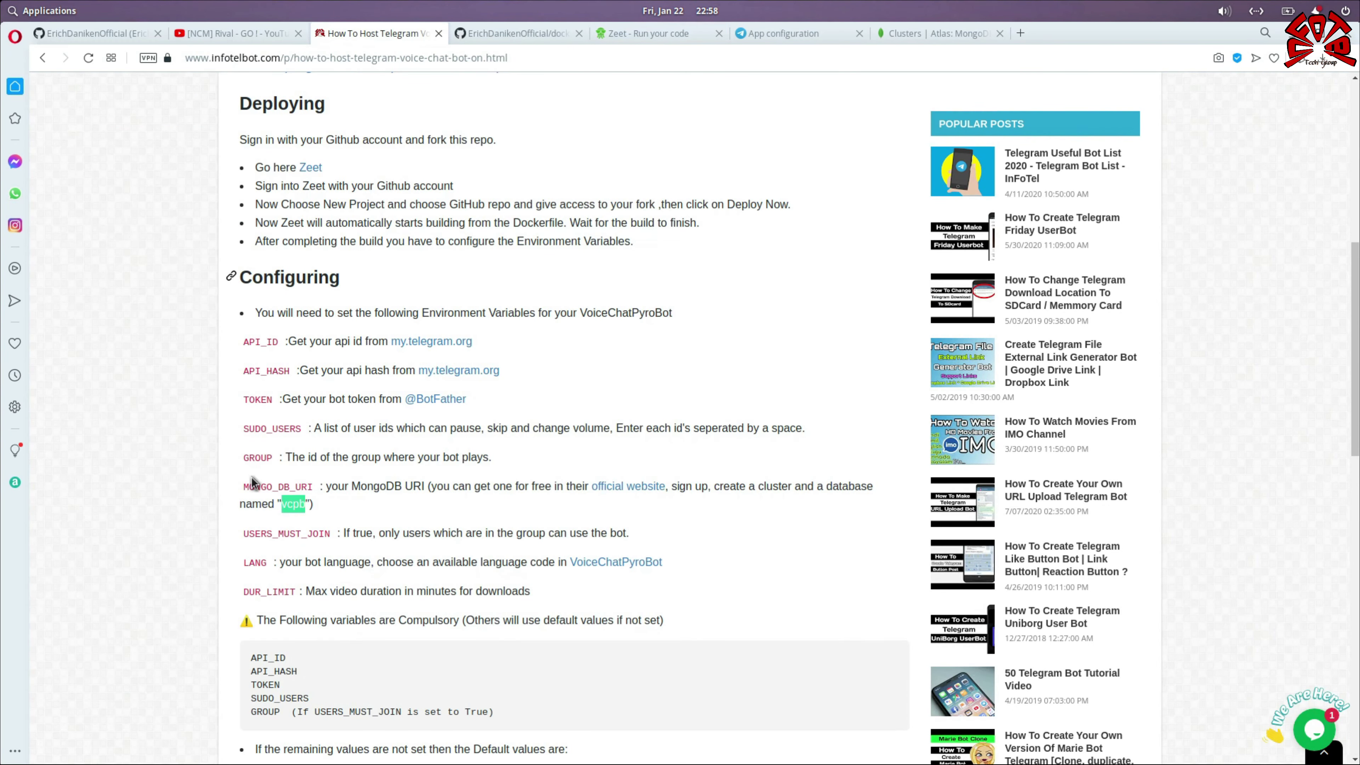
pyautogui.moveTo(246, 532); pyautogui.dragTo(330, 537)
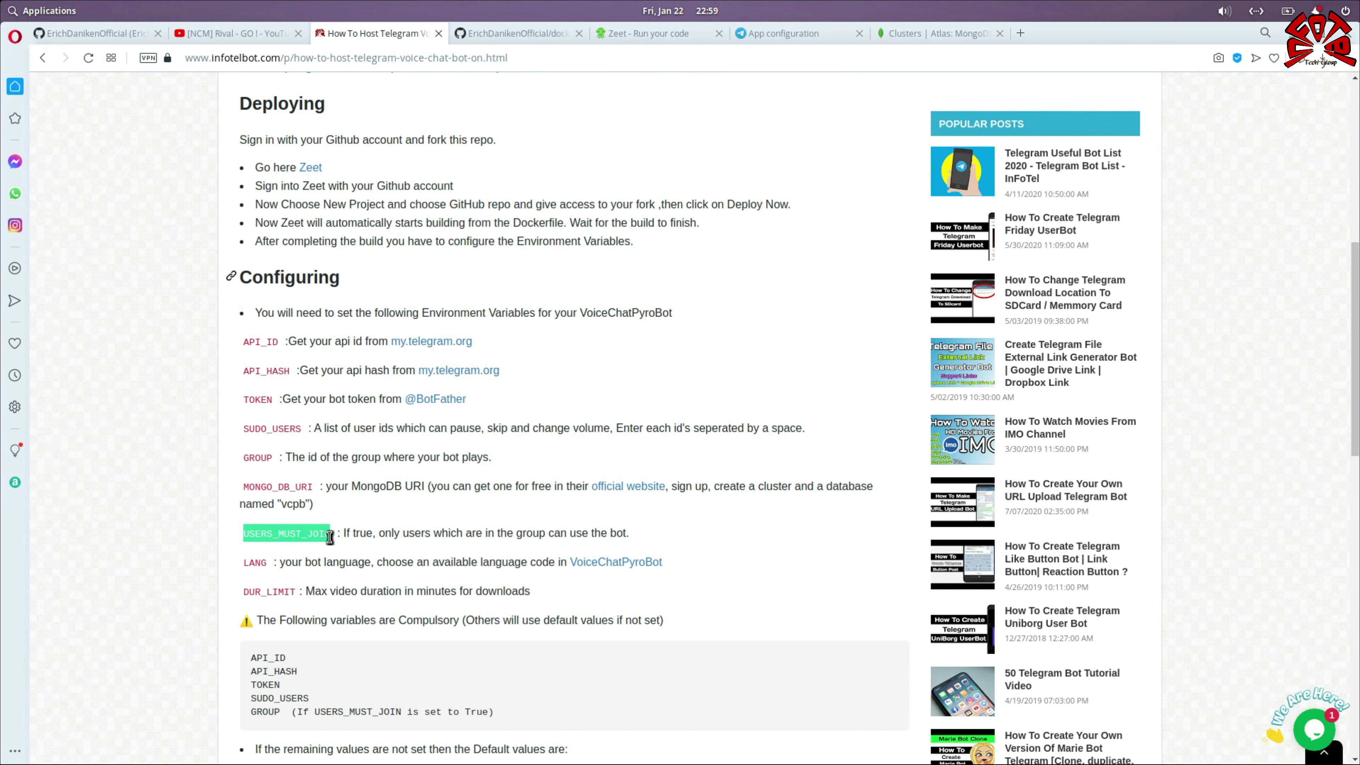
pyautogui.click(308, 507)
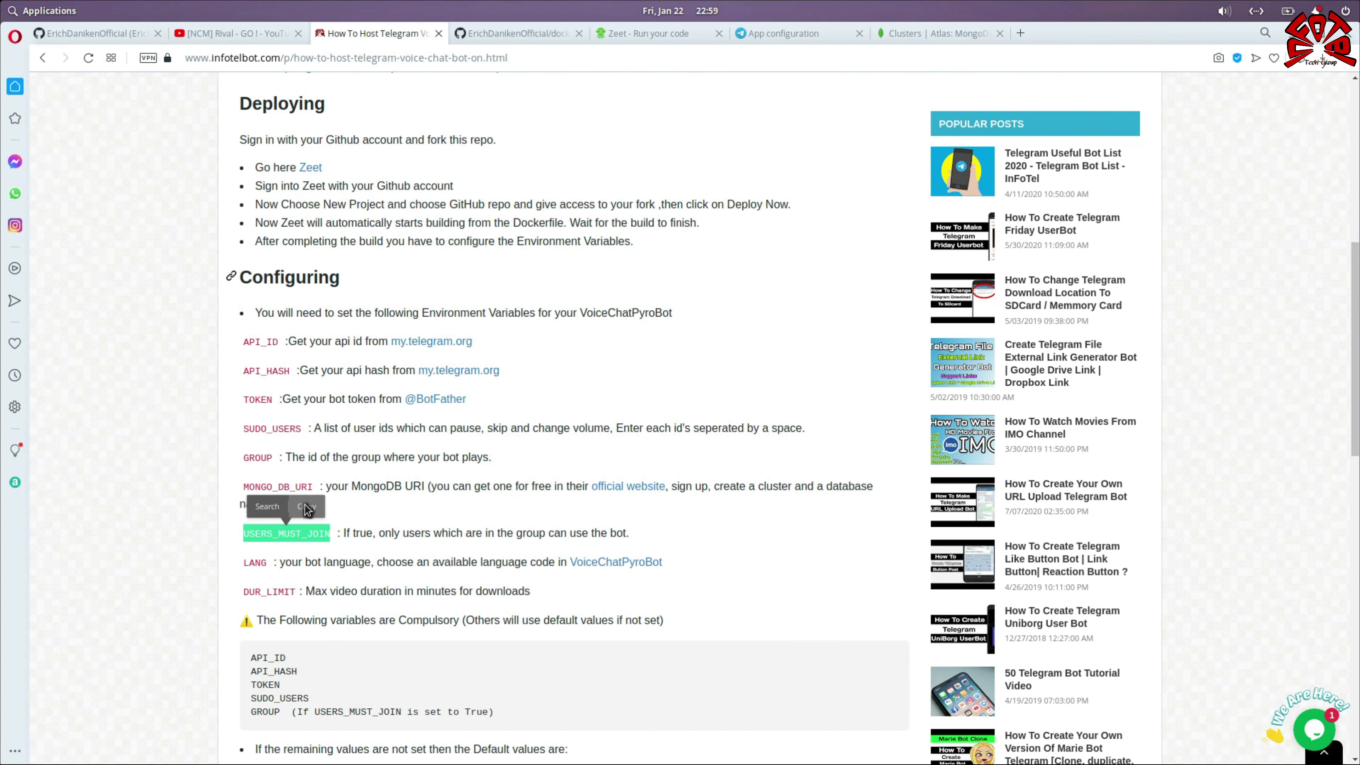
pyautogui.click(656, 29)
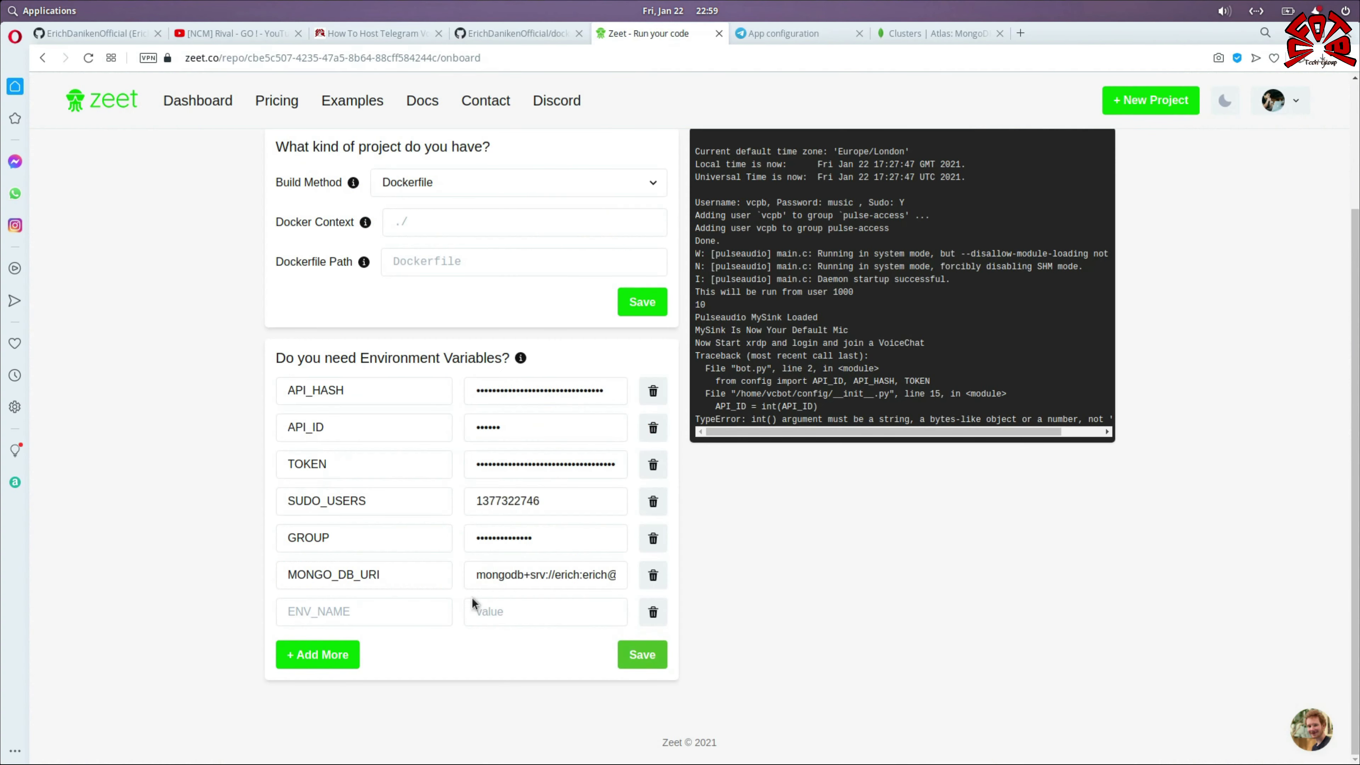
pyautogui.click(360, 613)
pyautogui.hotkey('ctrl', 'v')
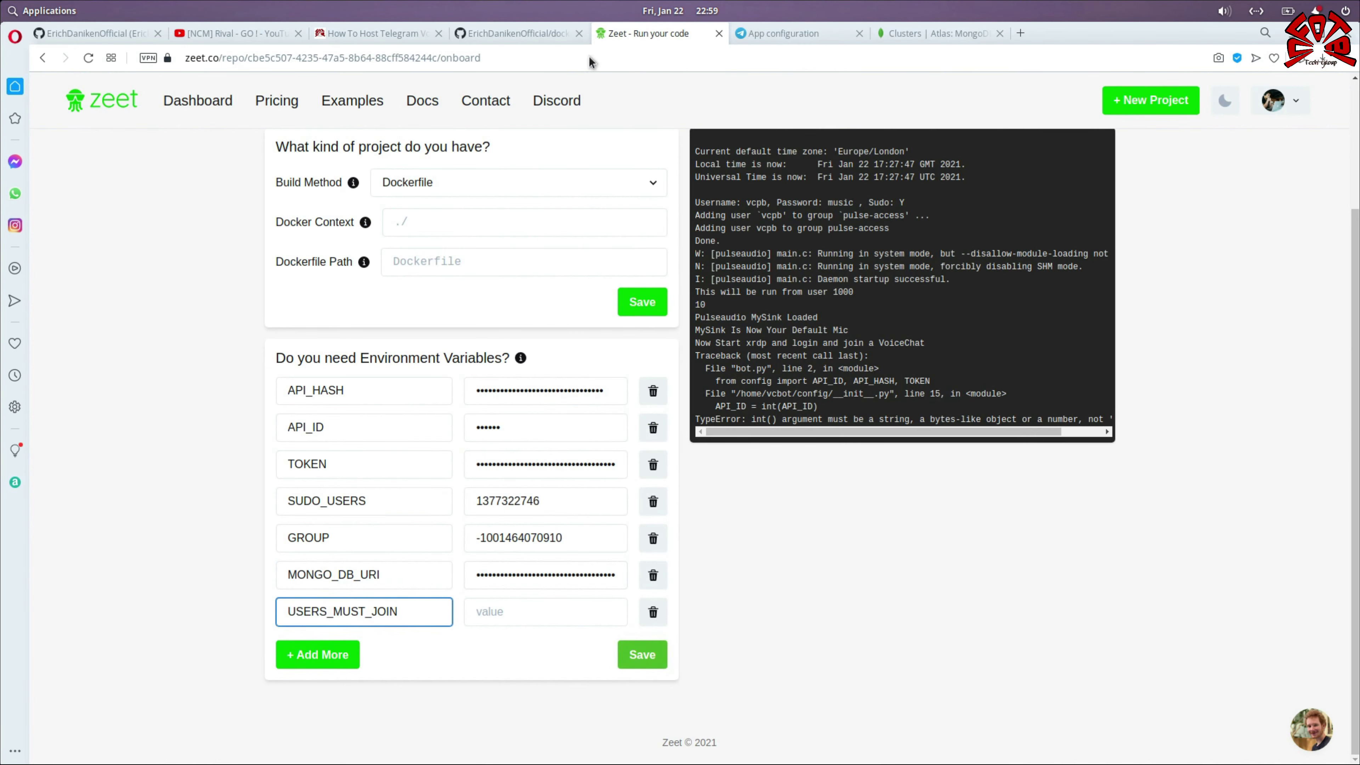
# Step: Set USERS_MUST_JOIN's value to False
pyautogui.click(374, 33)
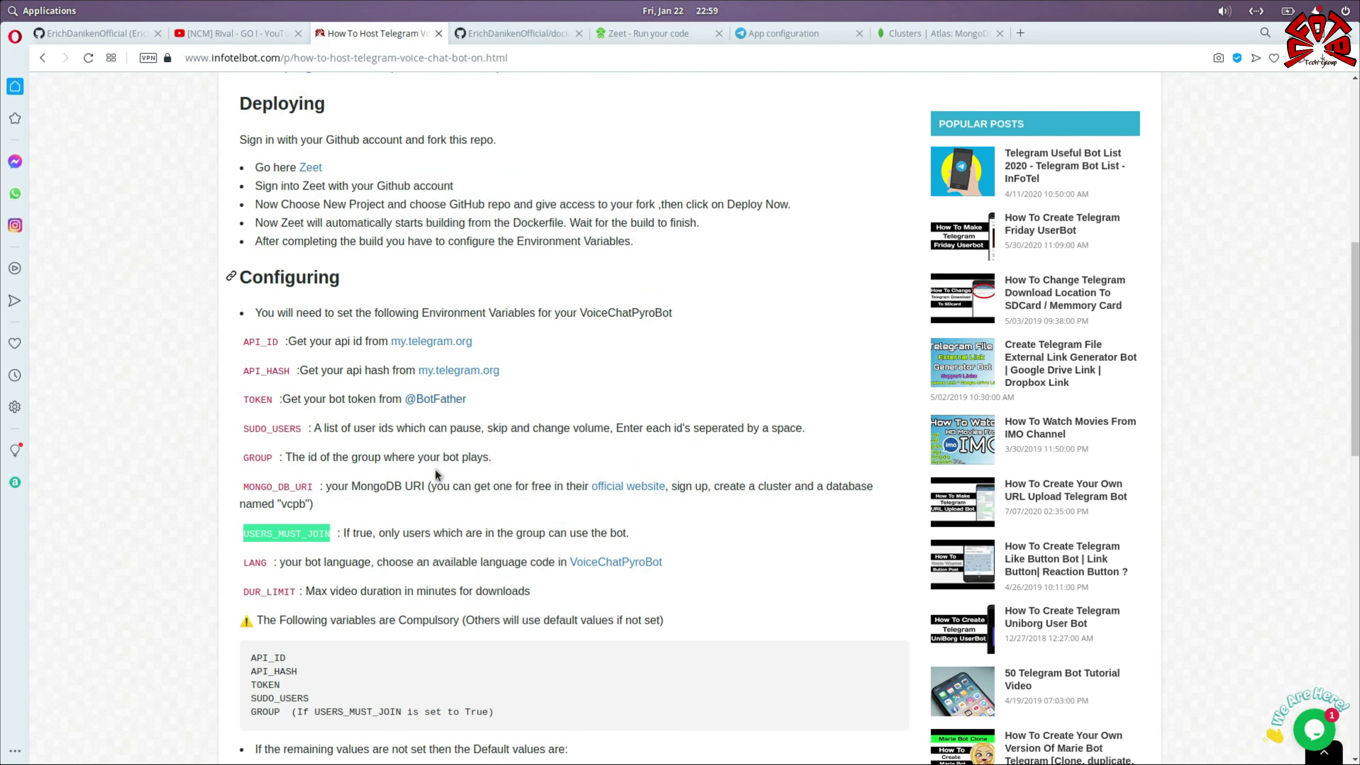
pyautogui.scroll(-2, 431, 475)
pyautogui.scroll(-2, 427, 480)
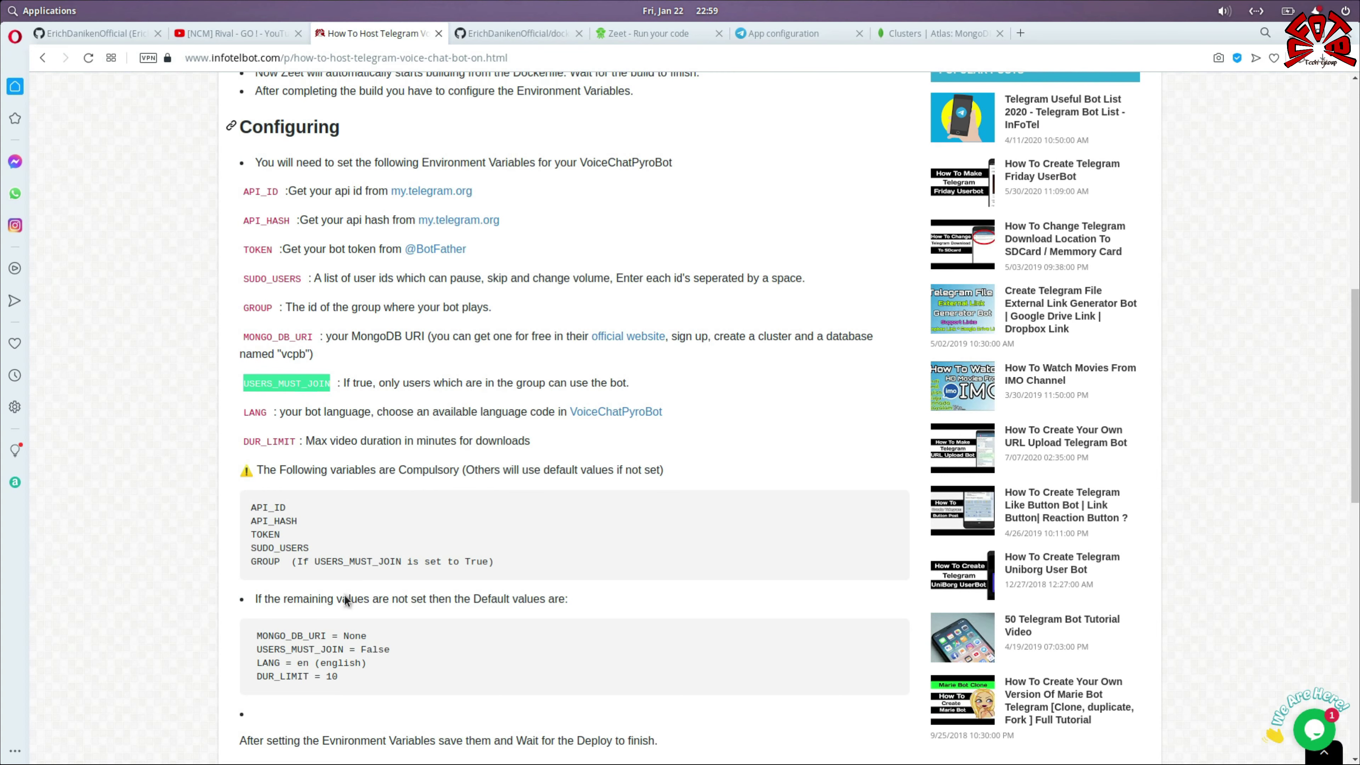
pyautogui.moveTo(360, 650); pyautogui.dragTo(395, 648)
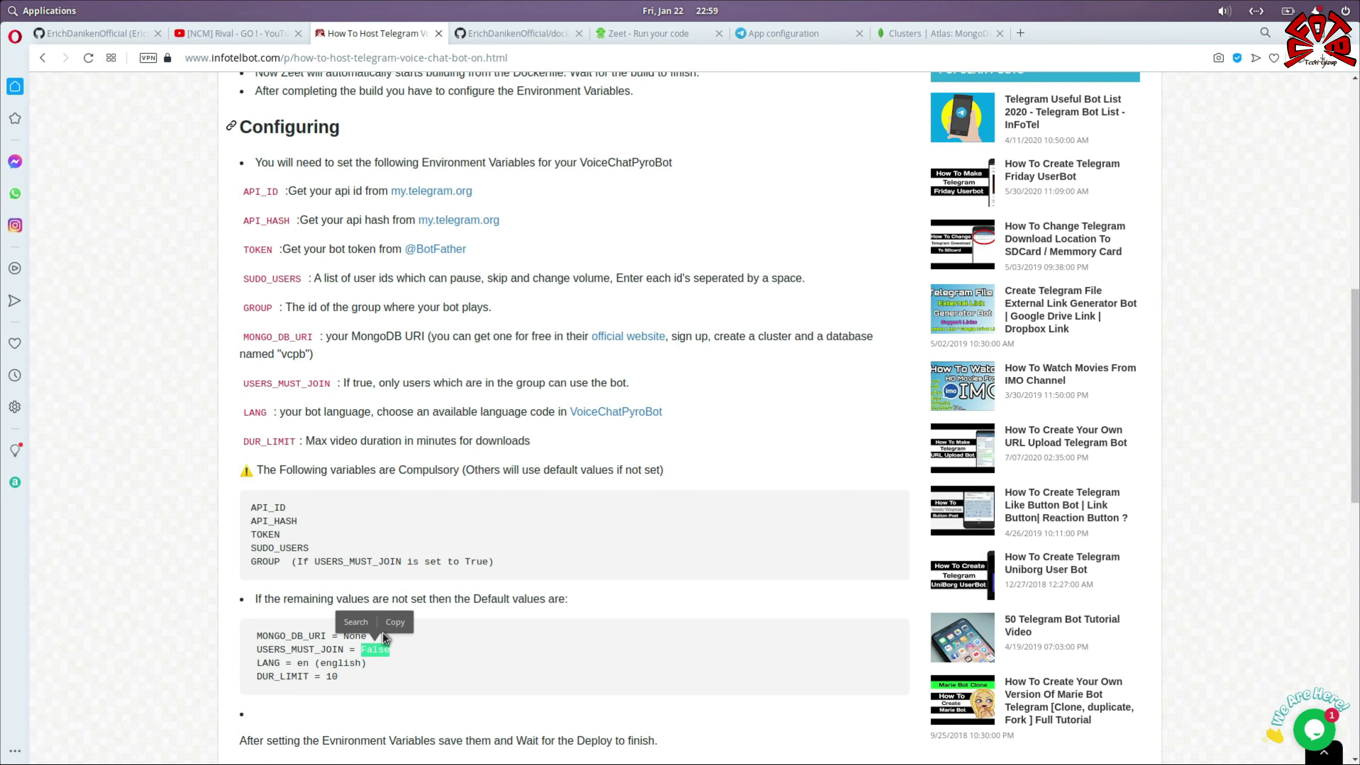
pyautogui.click(396, 623)
pyautogui.click(653, 36)
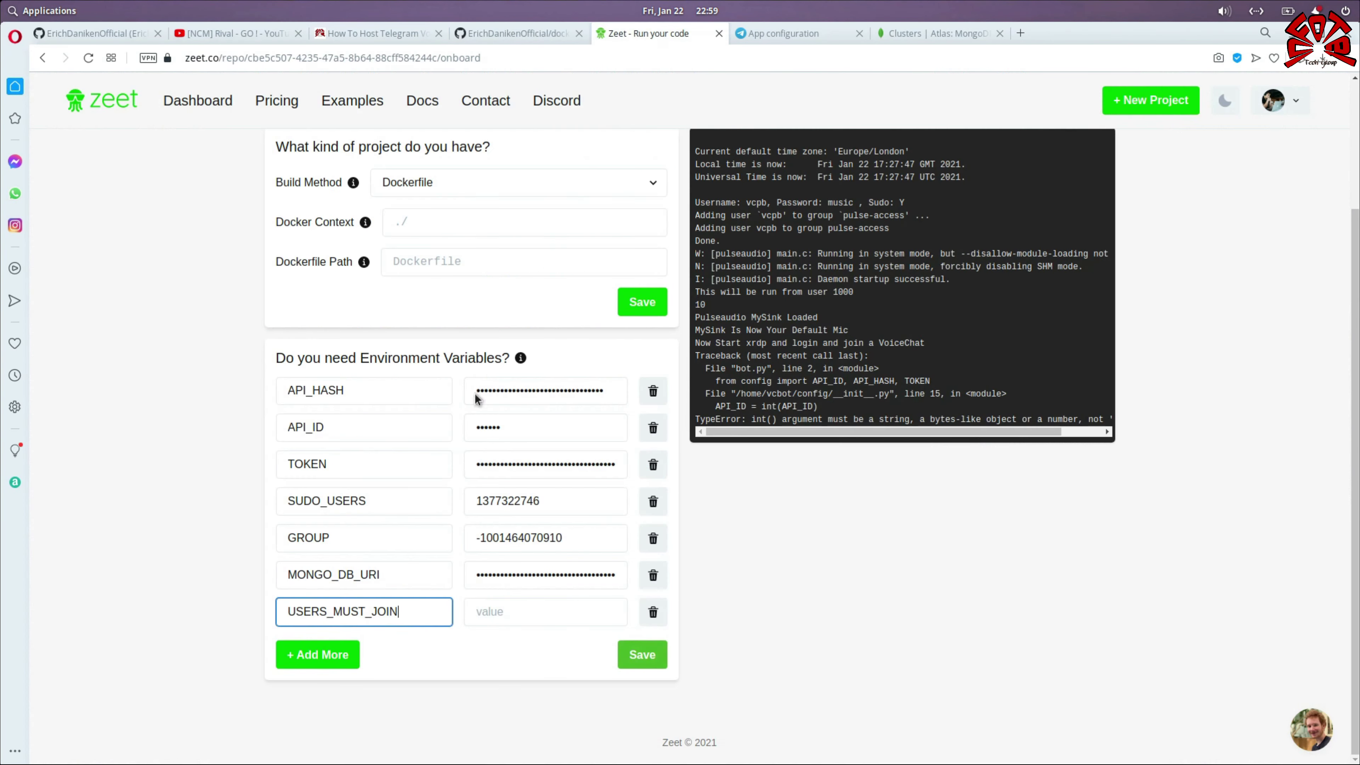
pyautogui.click(486, 617)
pyautogui.hotkey('ctrl', 'v')
pyautogui.click(318, 655)
# Step: Add a LANG variable with value en
pyautogui.click(375, 33)
pyautogui.click(653, 33)
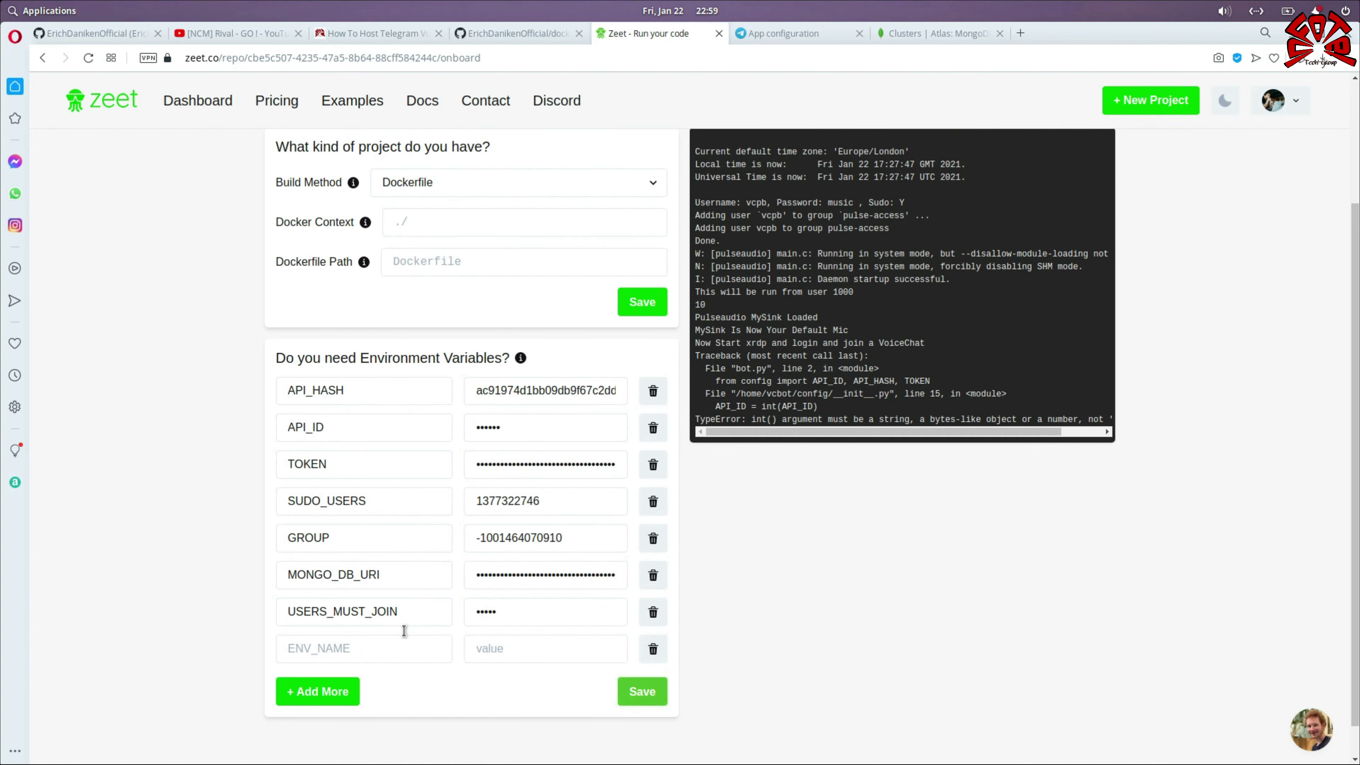
pyautogui.click(356, 646)
pyautogui.write('LANG')
pyautogui.click(498, 643)
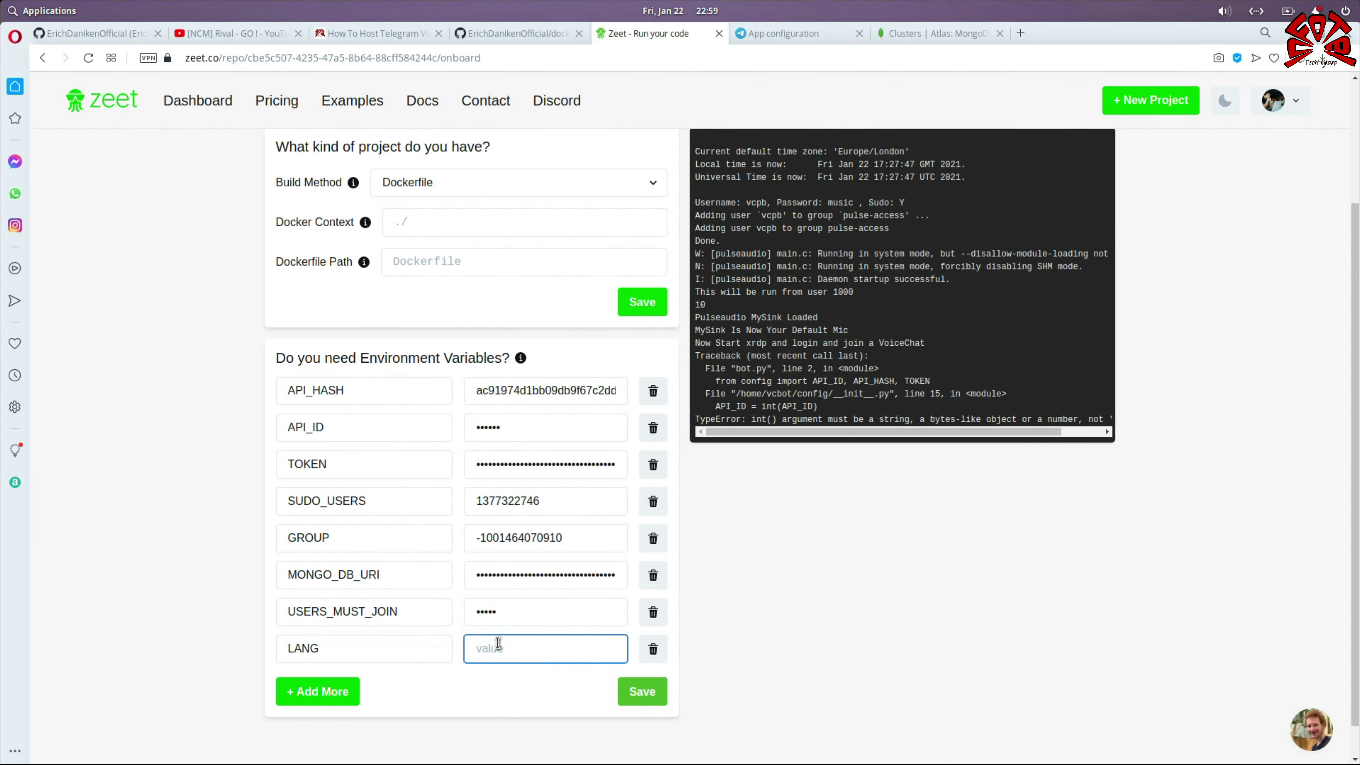
pyautogui.write('en')
# Step: Add a DUR_LIMIT variable with value 5
pyautogui.click(317, 691)
pyautogui.click(364, 686)
pyautogui.write('DUR_LIMIT')
pyautogui.click(545, 685)
pyautogui.write('5')
pyautogui.scroll(-2, 865, 629)
pyautogui.click(632, 650)
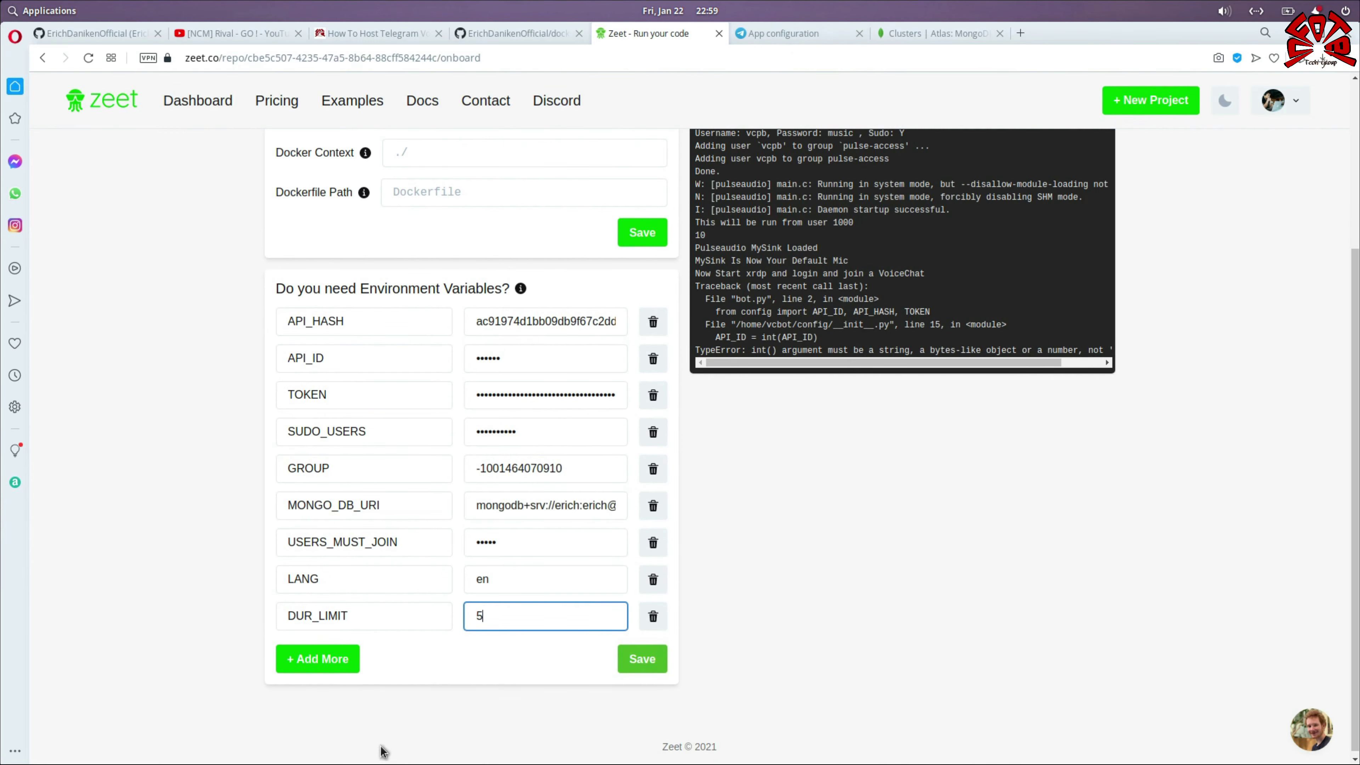
pyautogui.press('super+Down')
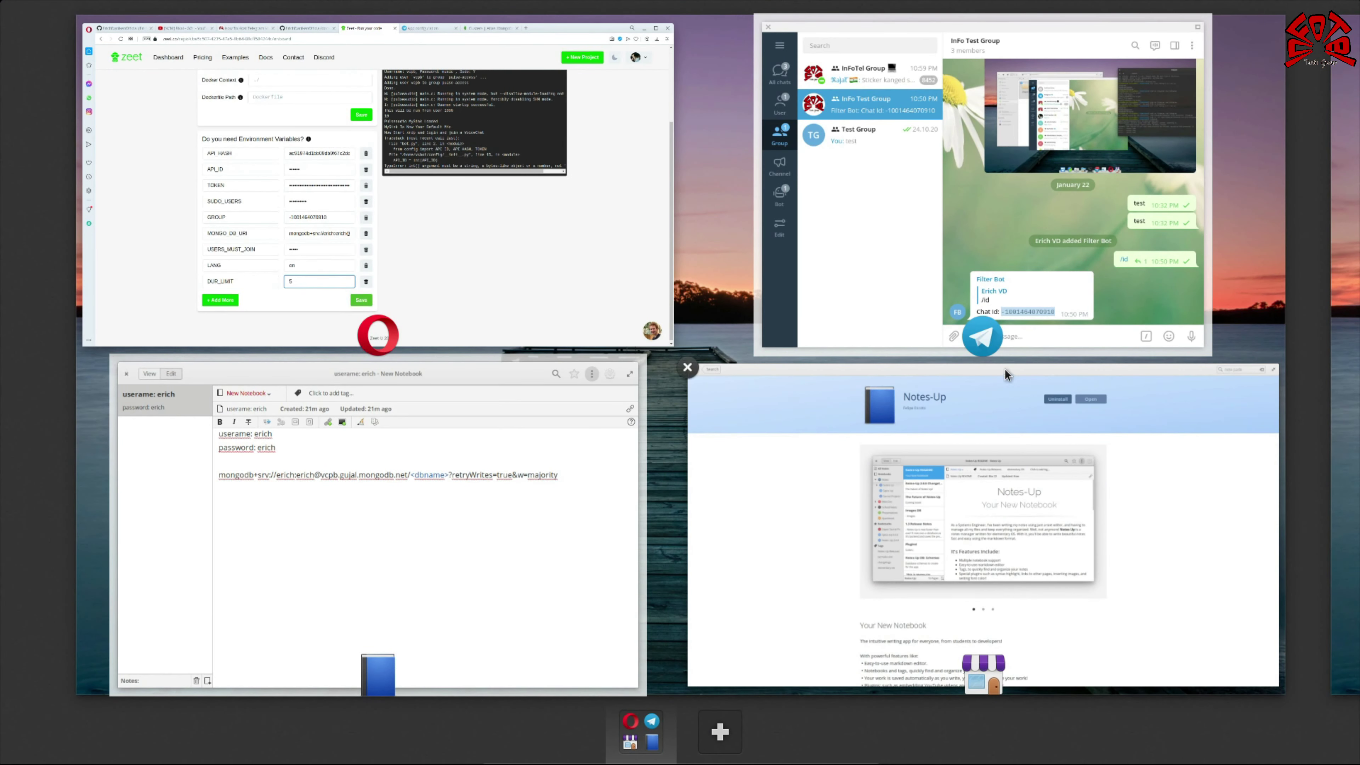
# Step: Start the new My Song Play bot in Telegram and copy its username
pyautogui.click(901, 250)
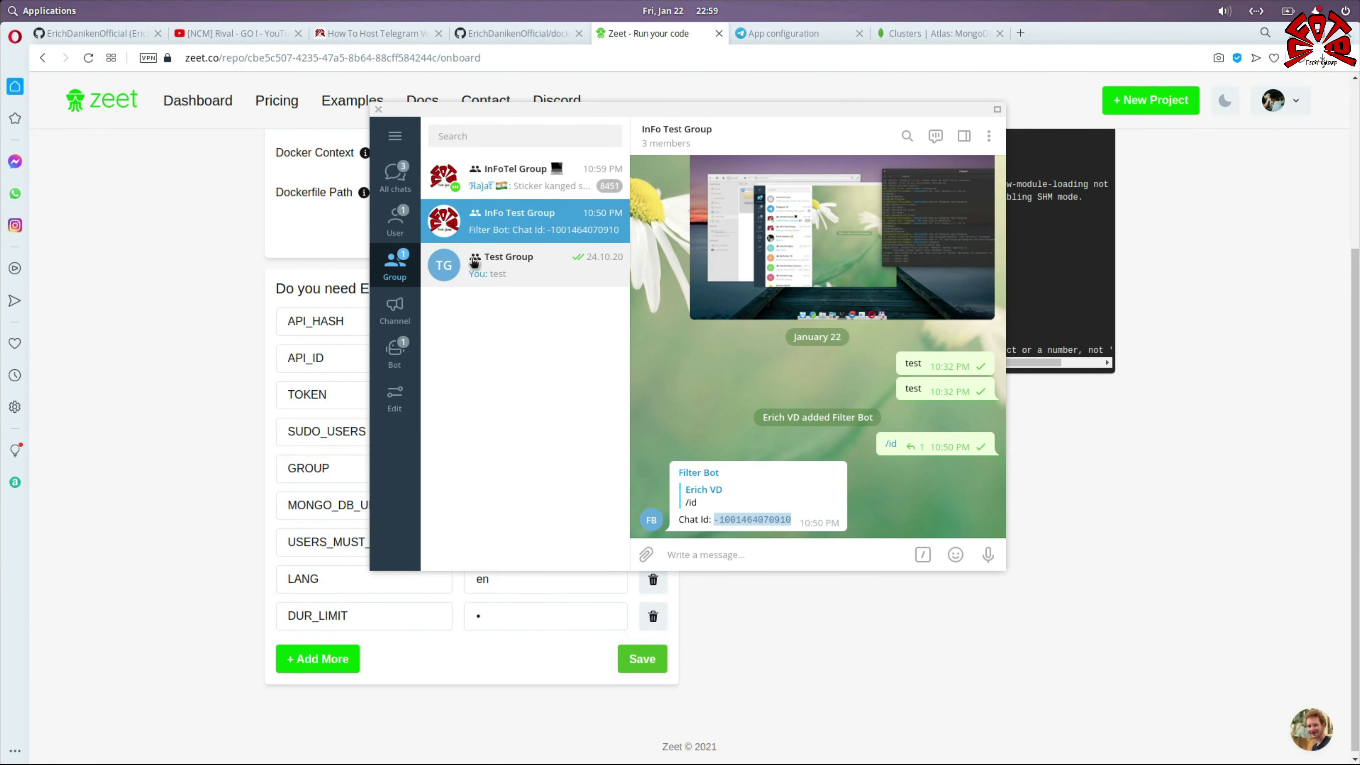
pyautogui.click(395, 350)
pyautogui.click(506, 180)
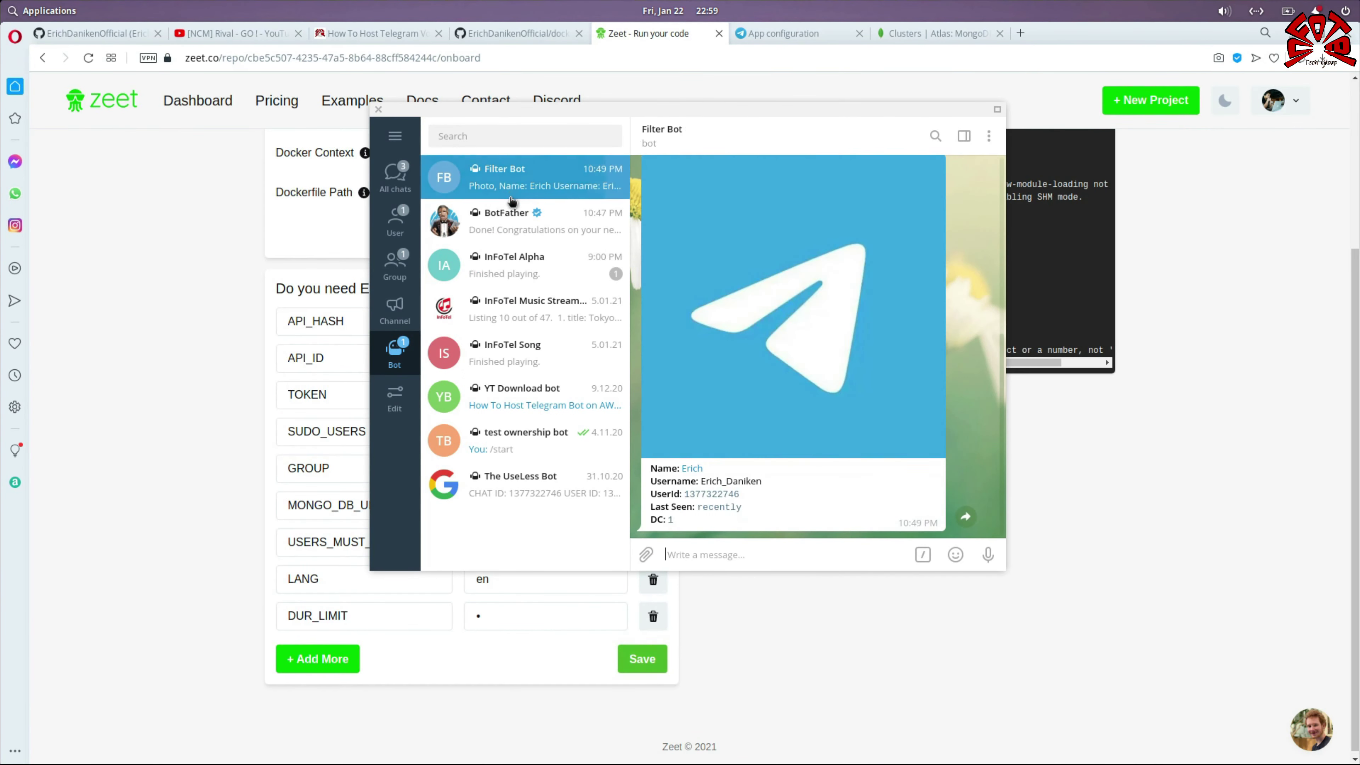
pyautogui.click(522, 236)
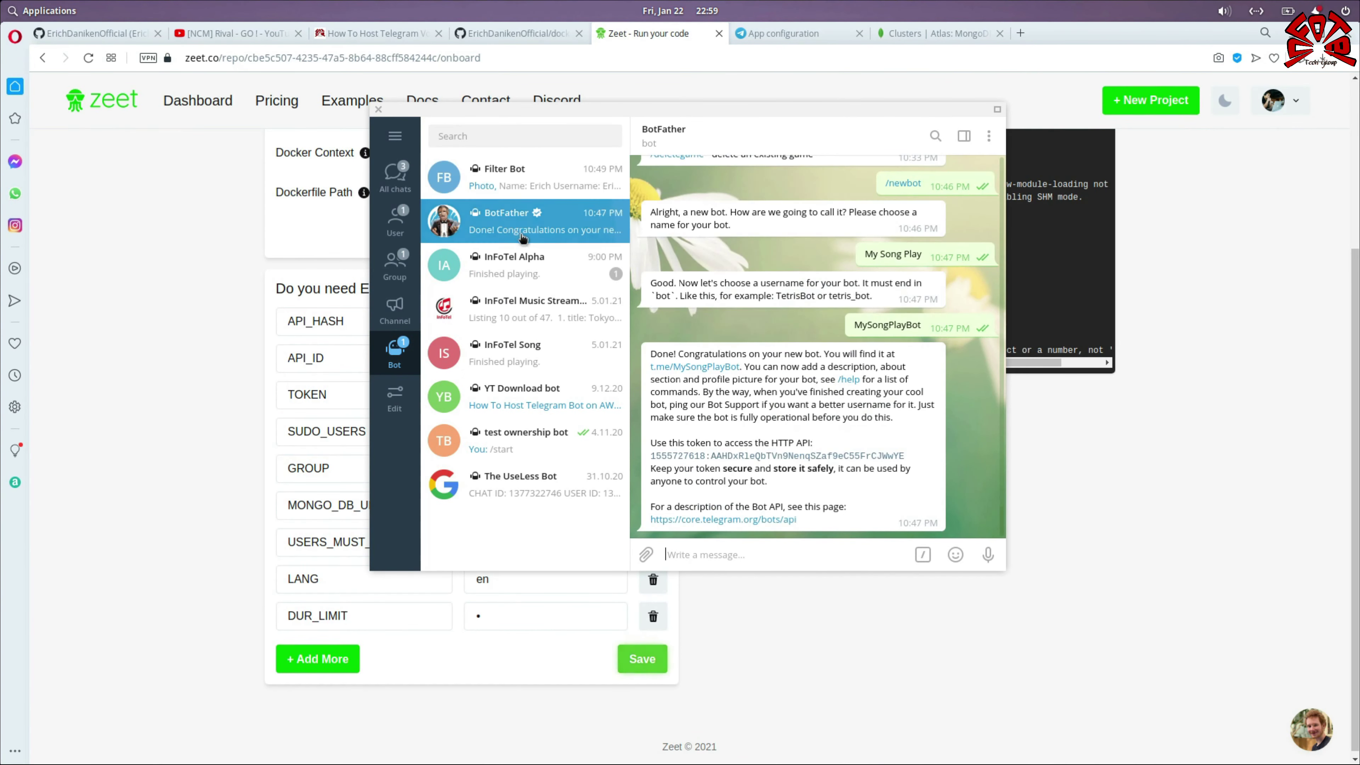
pyautogui.click(691, 367)
pyautogui.click(849, 555)
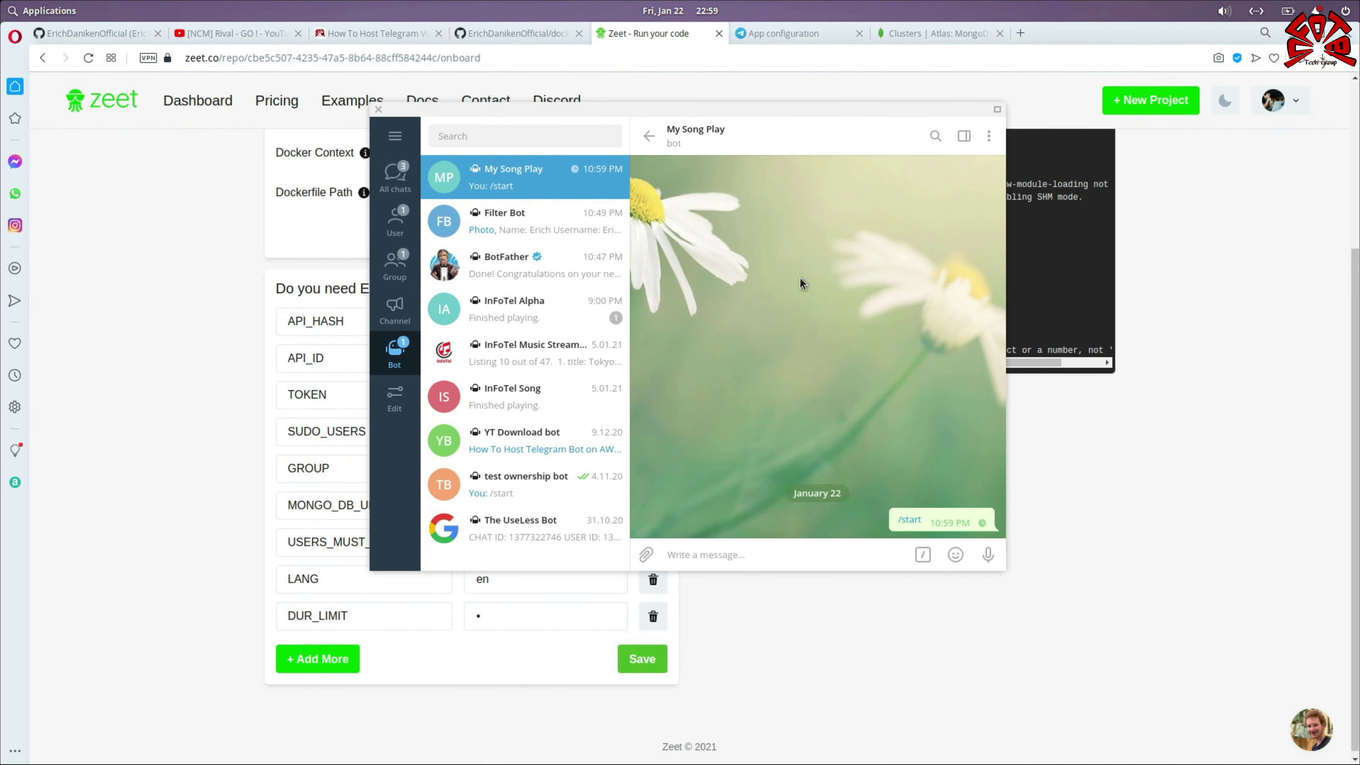
pyautogui.click(777, 140)
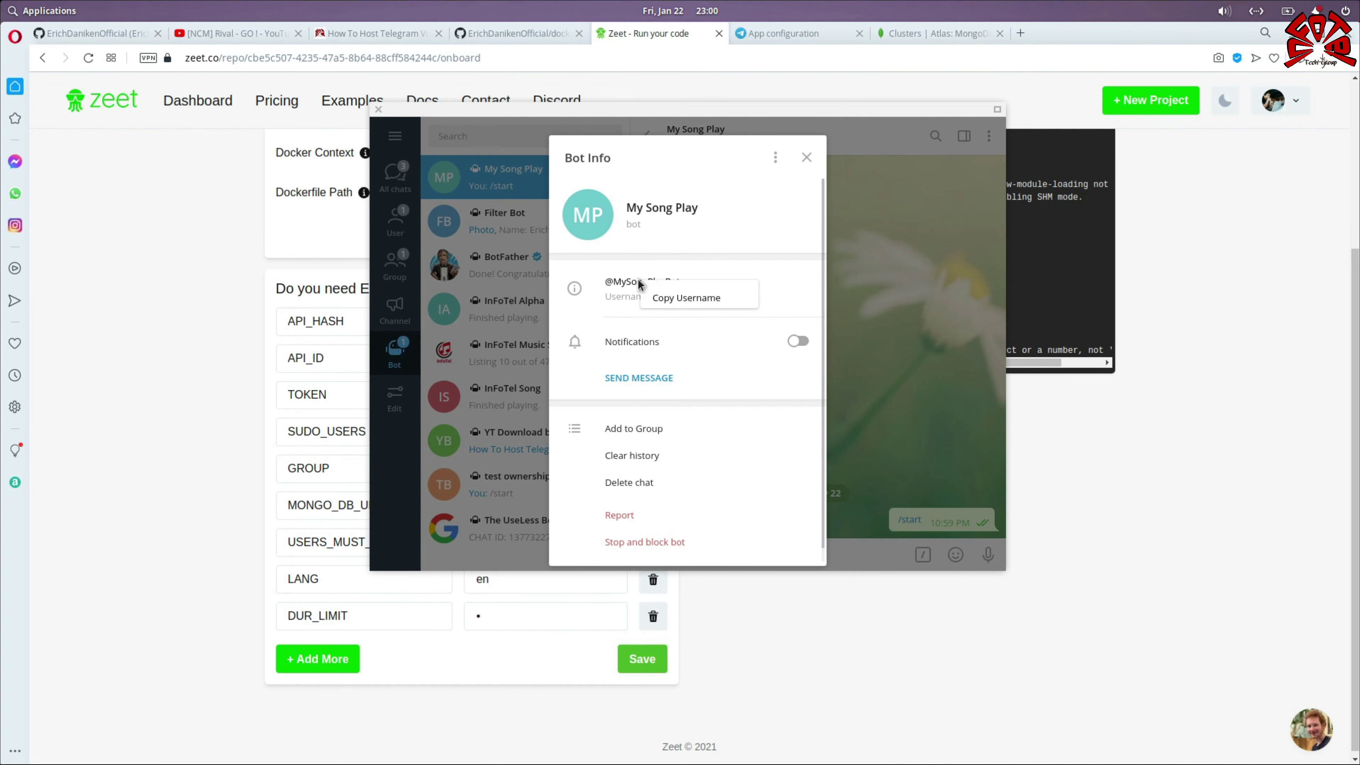
pyautogui.click(806, 158)
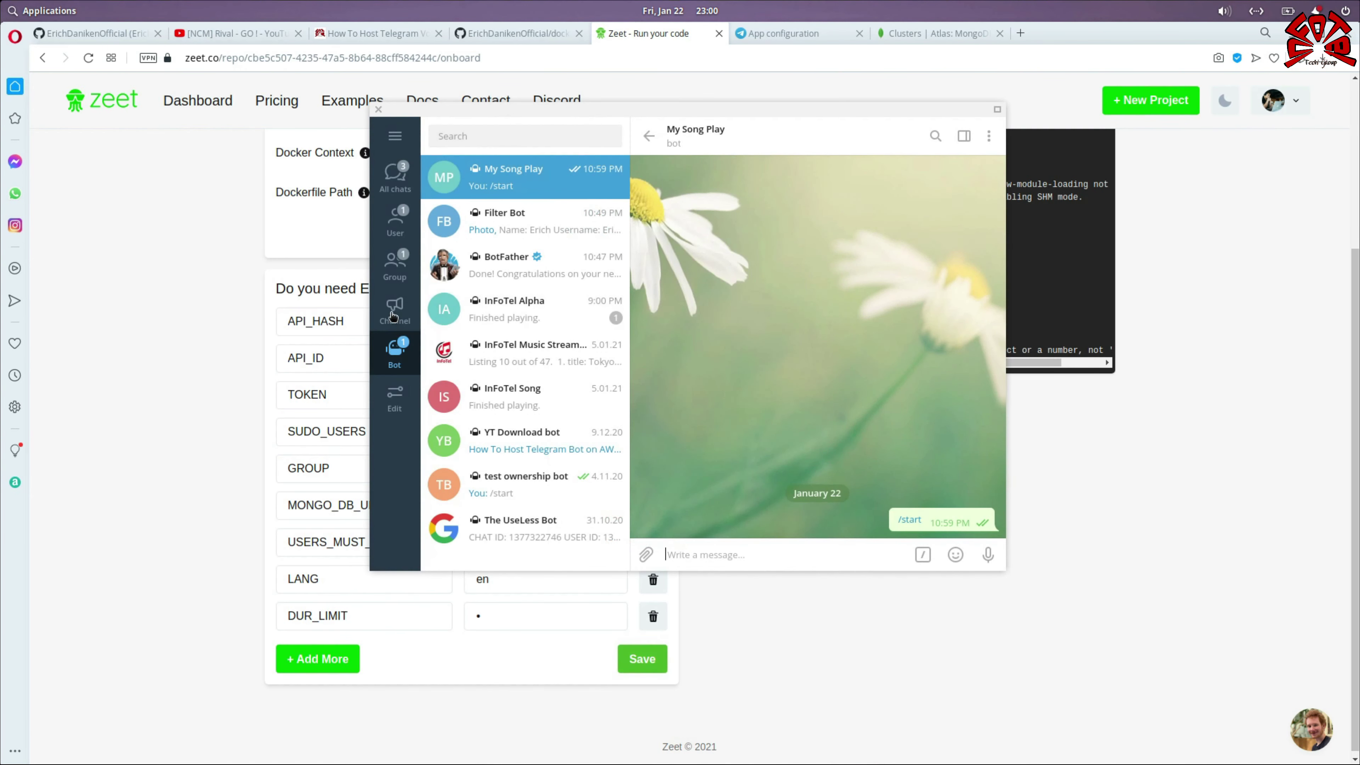
# Step: Add My Song Play as a member of InFo Test Group, then minimize Telegram
pyautogui.click(394, 265)
pyautogui.click(536, 231)
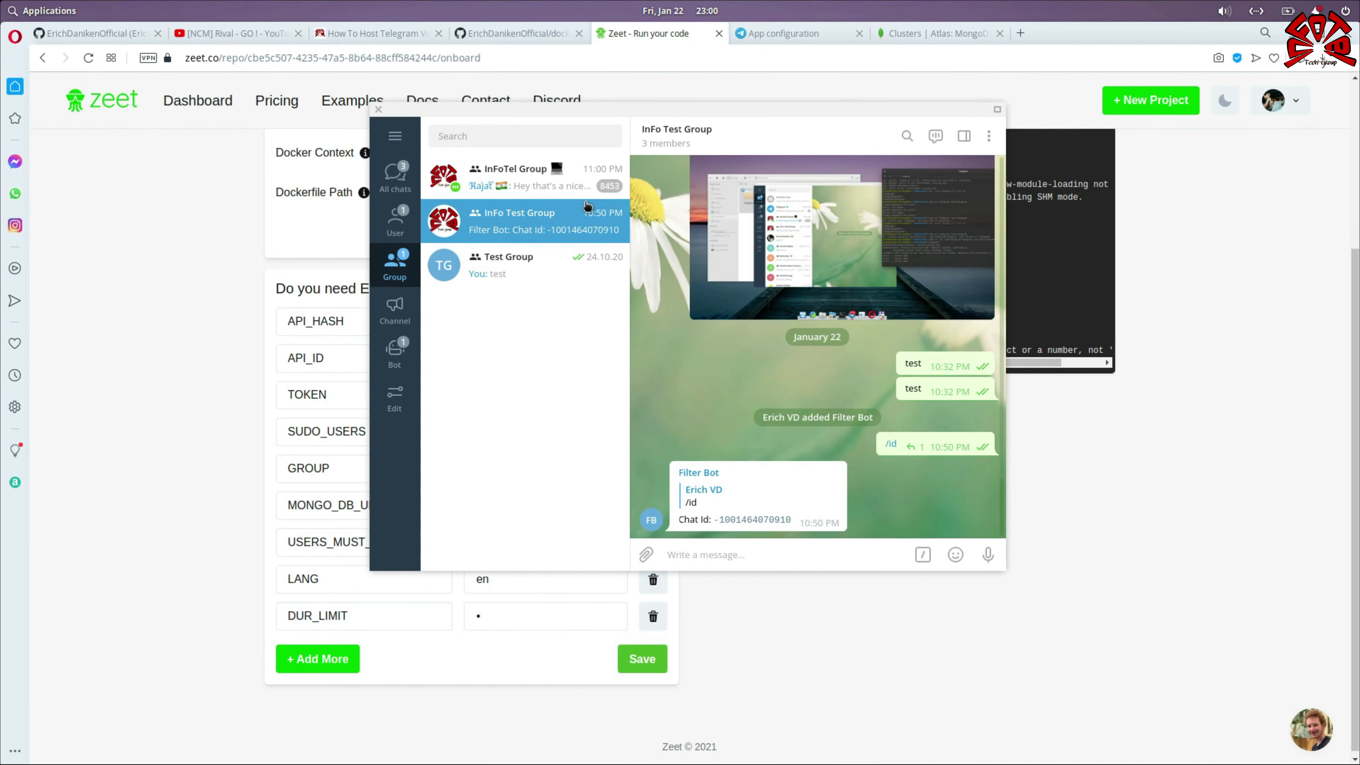
pyautogui.click(758, 146)
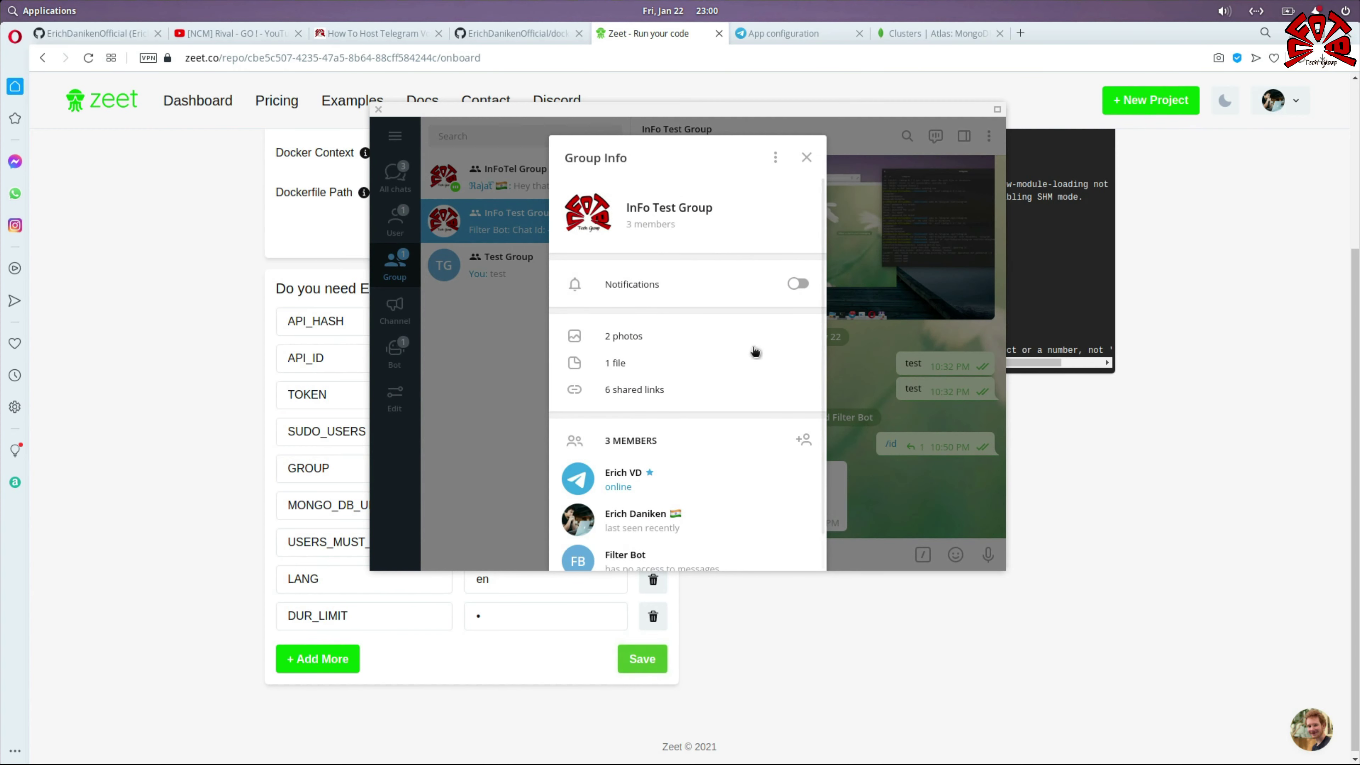
pyautogui.click(803, 439)
pyautogui.rightClick(614, 192)
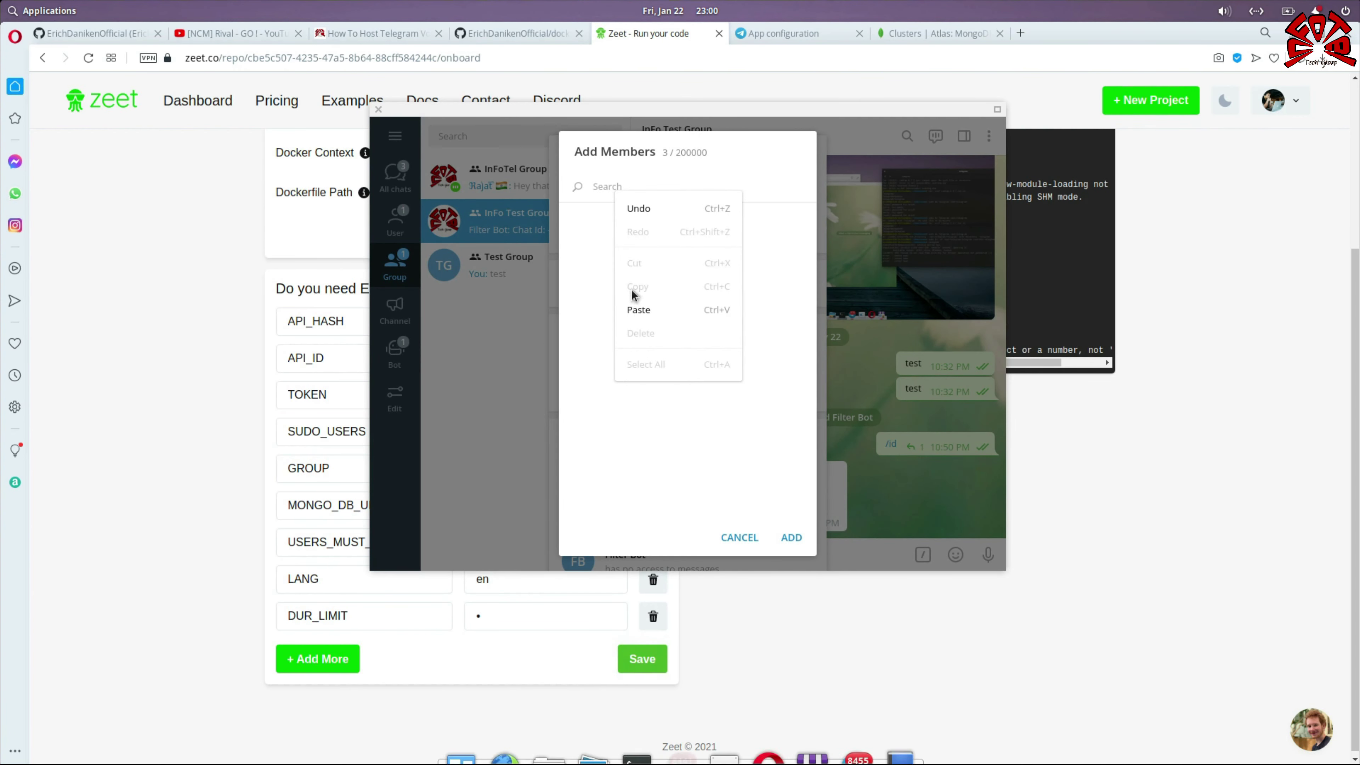
pyautogui.click(635, 313)
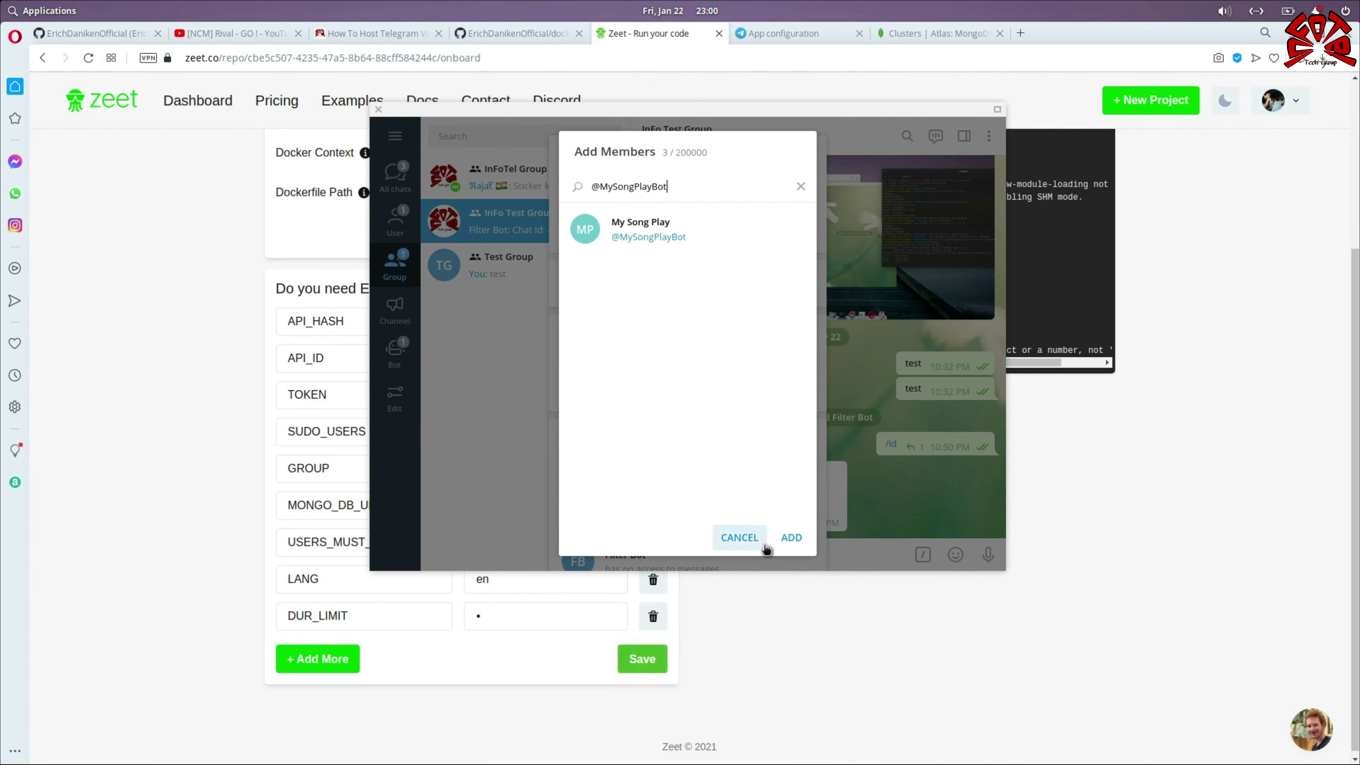
pyautogui.click(664, 236)
pyautogui.click(786, 536)
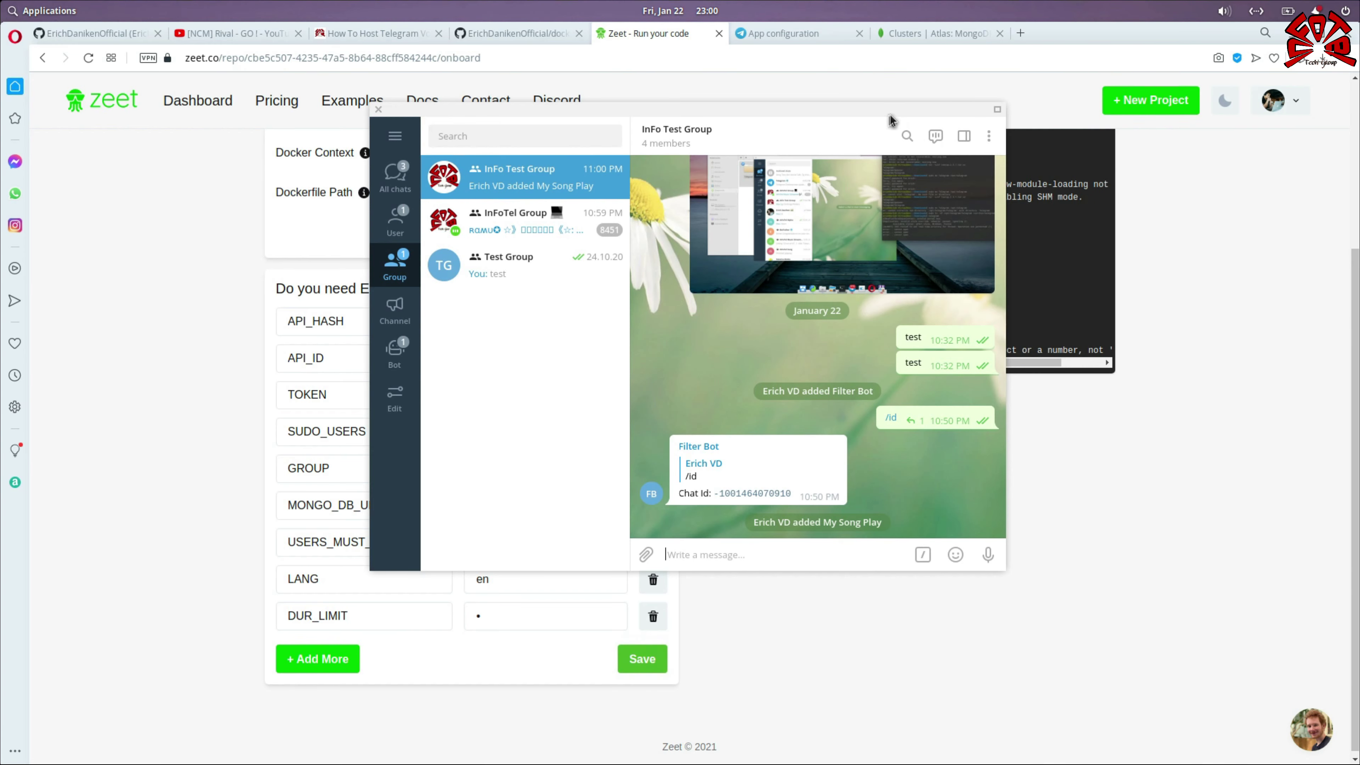
pyautogui.rightClick(929, 116)
pyautogui.click(944, 127)
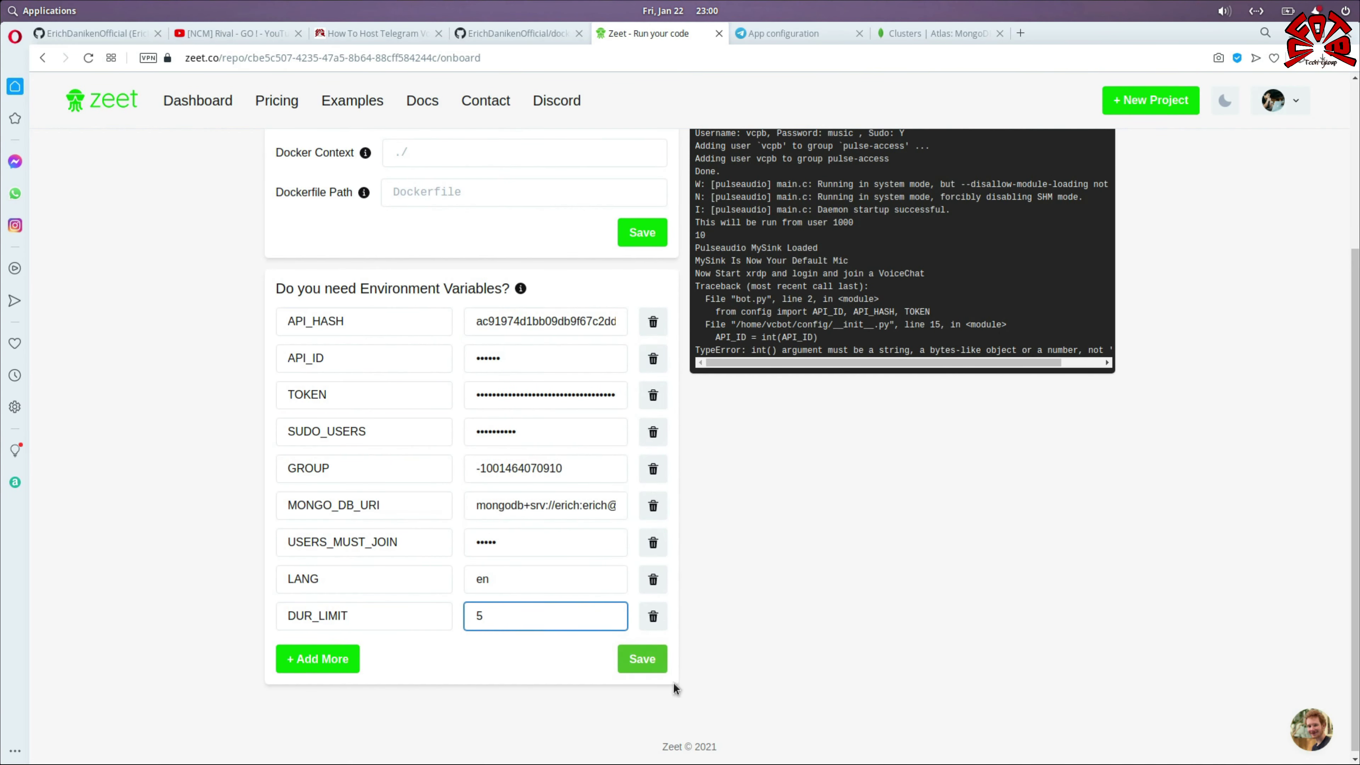
# Step: Save the environment variables, wait for DEPLOYED, and open the project's dashboard
pyautogui.click(643, 658)
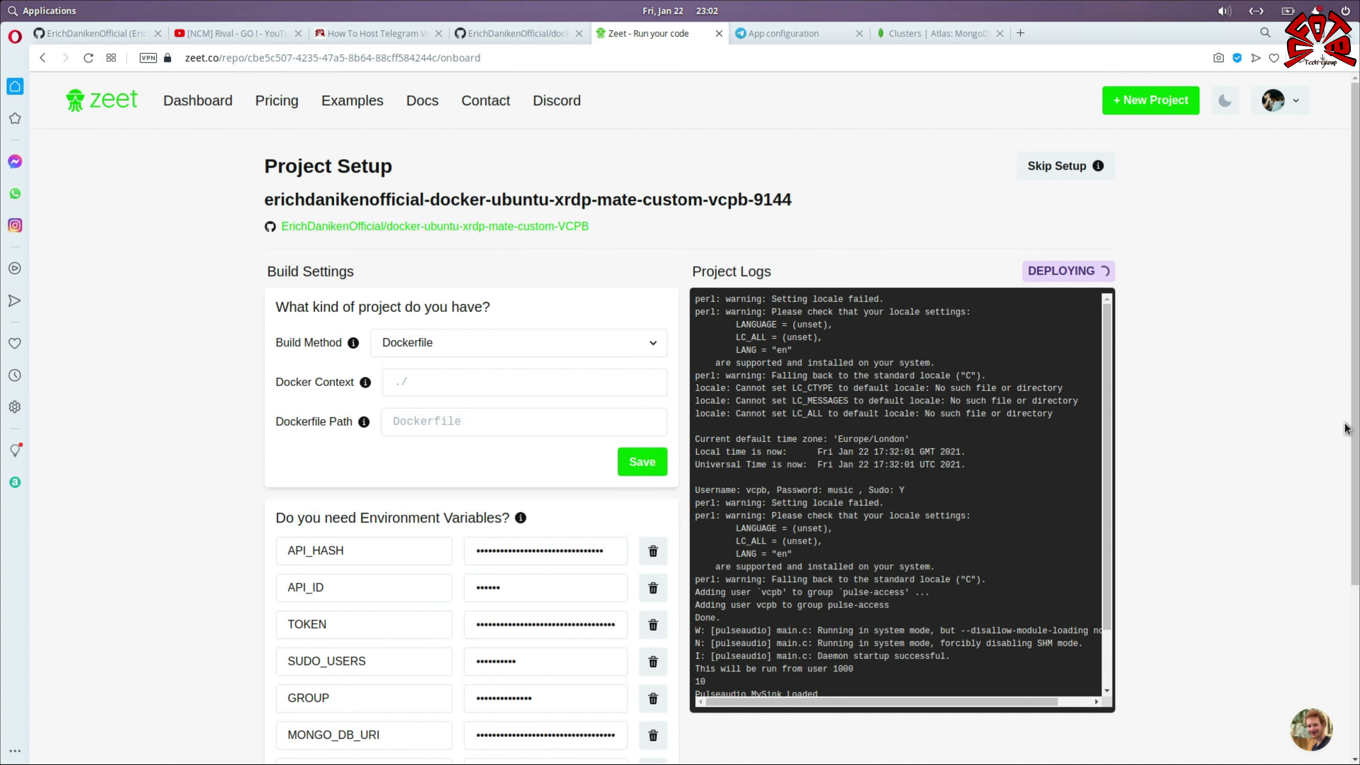
pyautogui.moveTo(1105, 492); pyautogui.dragTo(1103, 595)
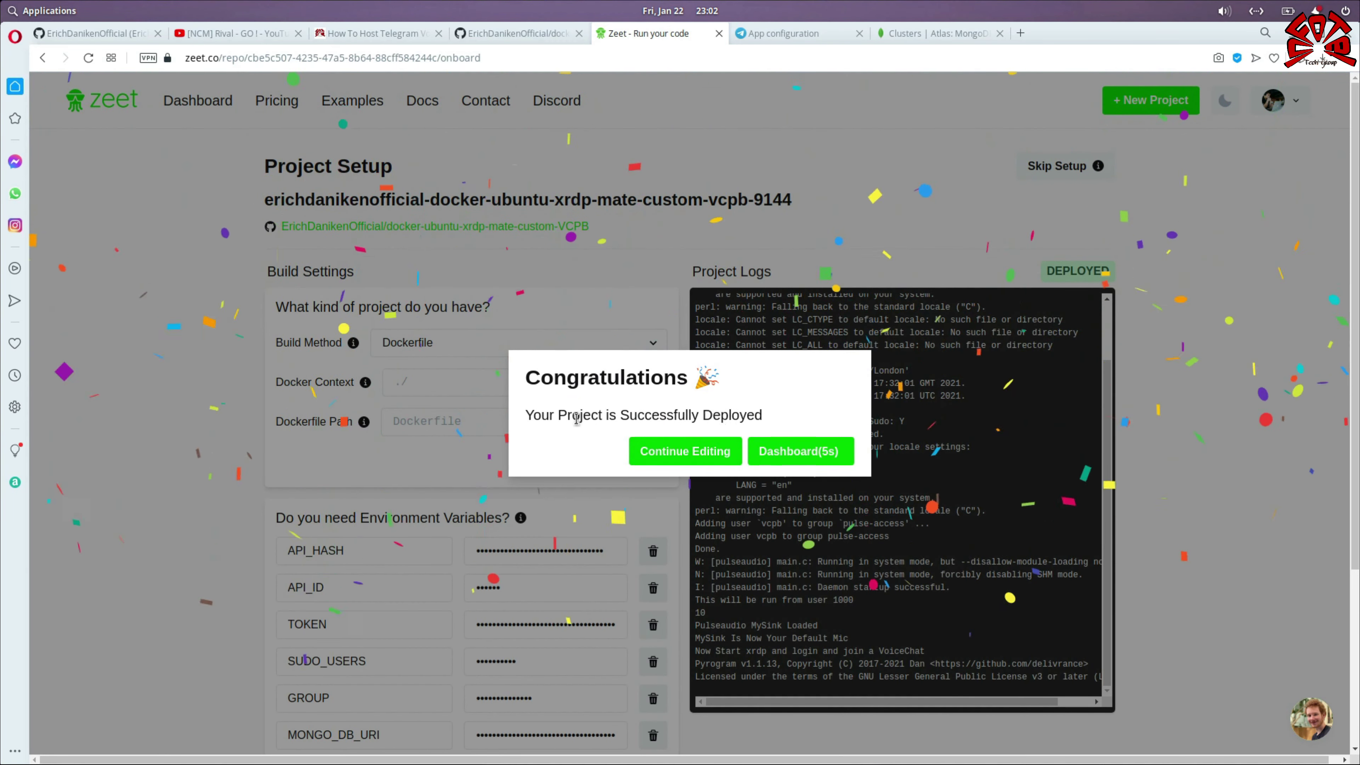
pyautogui.click(802, 452)
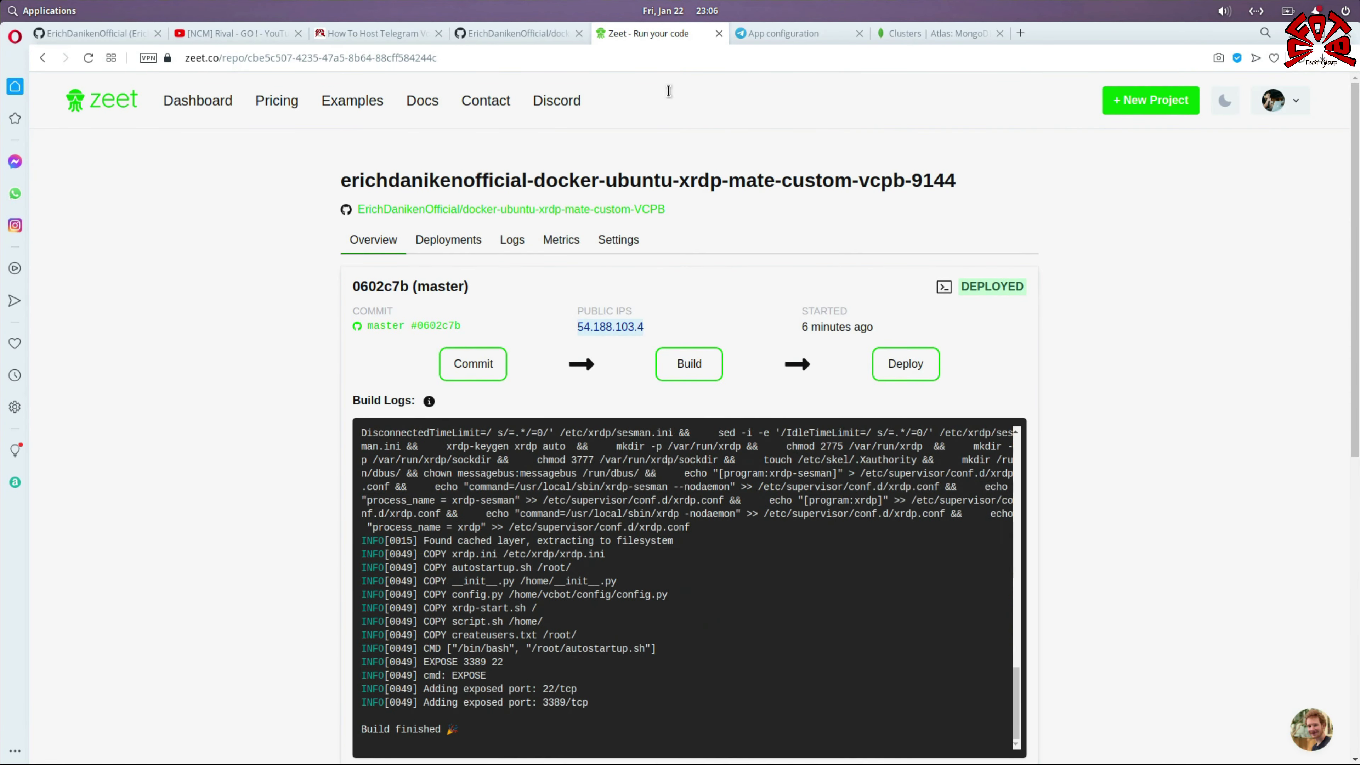
# Step: Open the container terminal and run the ls command copied from the tutorial
pyautogui.click(945, 292)
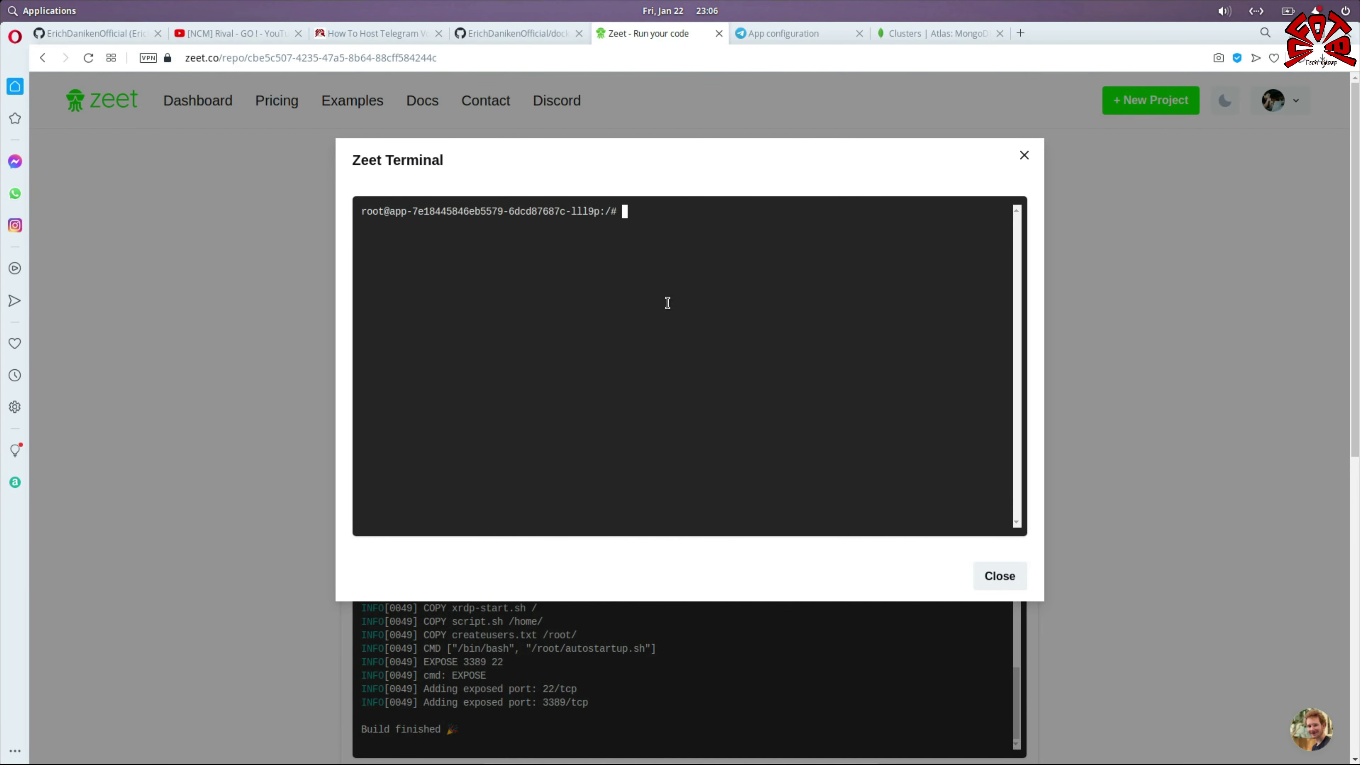
pyautogui.click(372, 32)
pyautogui.scroll(5, 385, 217)
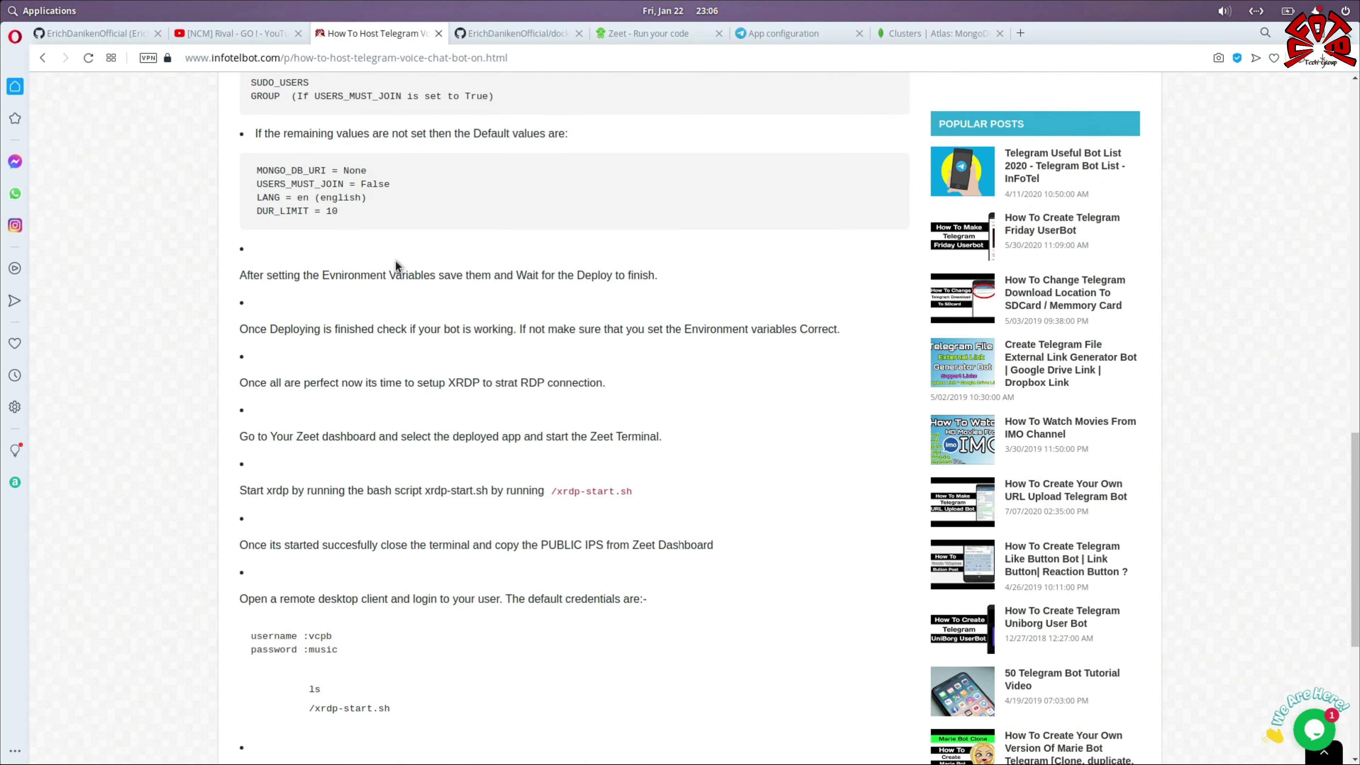
pyautogui.scroll(-6, 410, 262)
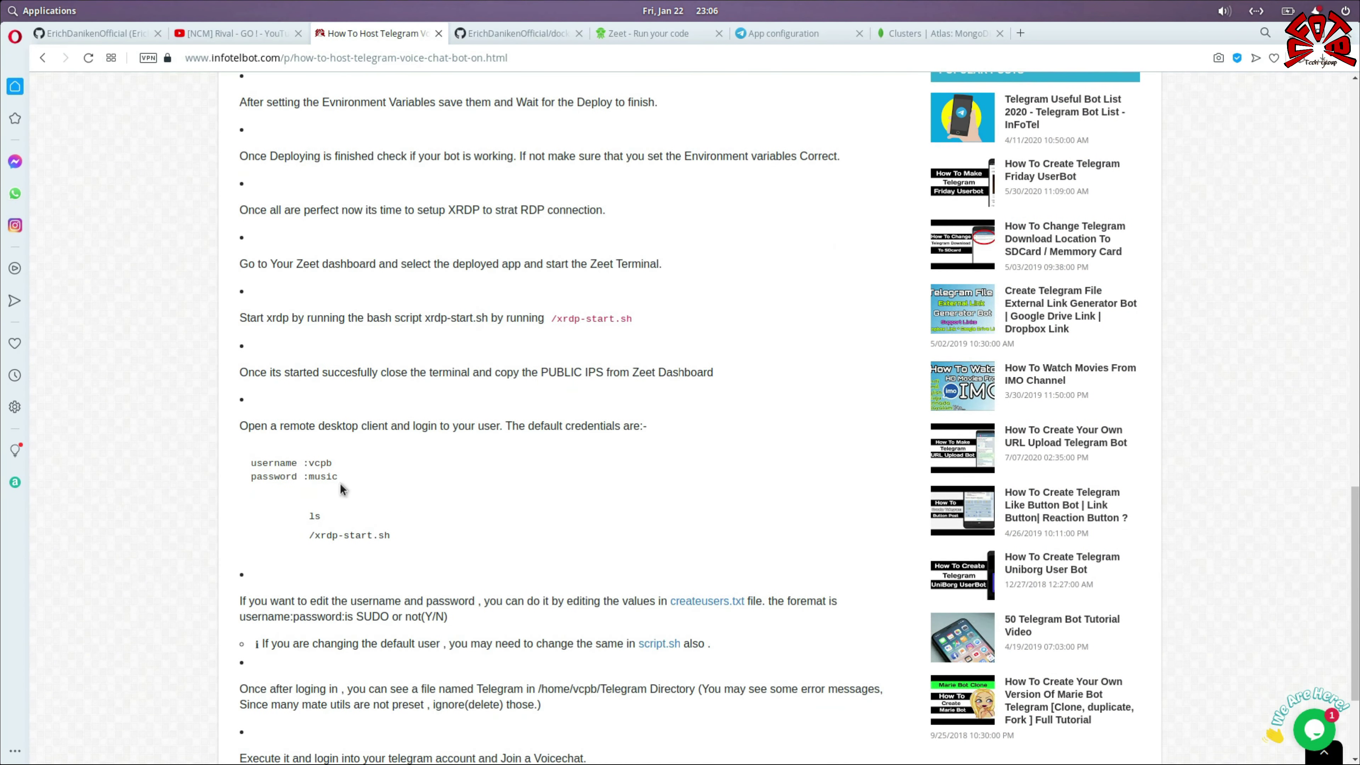
pyautogui.moveTo(303, 535); pyautogui.dragTo(391, 535)
pyautogui.doubleClick(309, 518)
pyautogui.press('super+c')
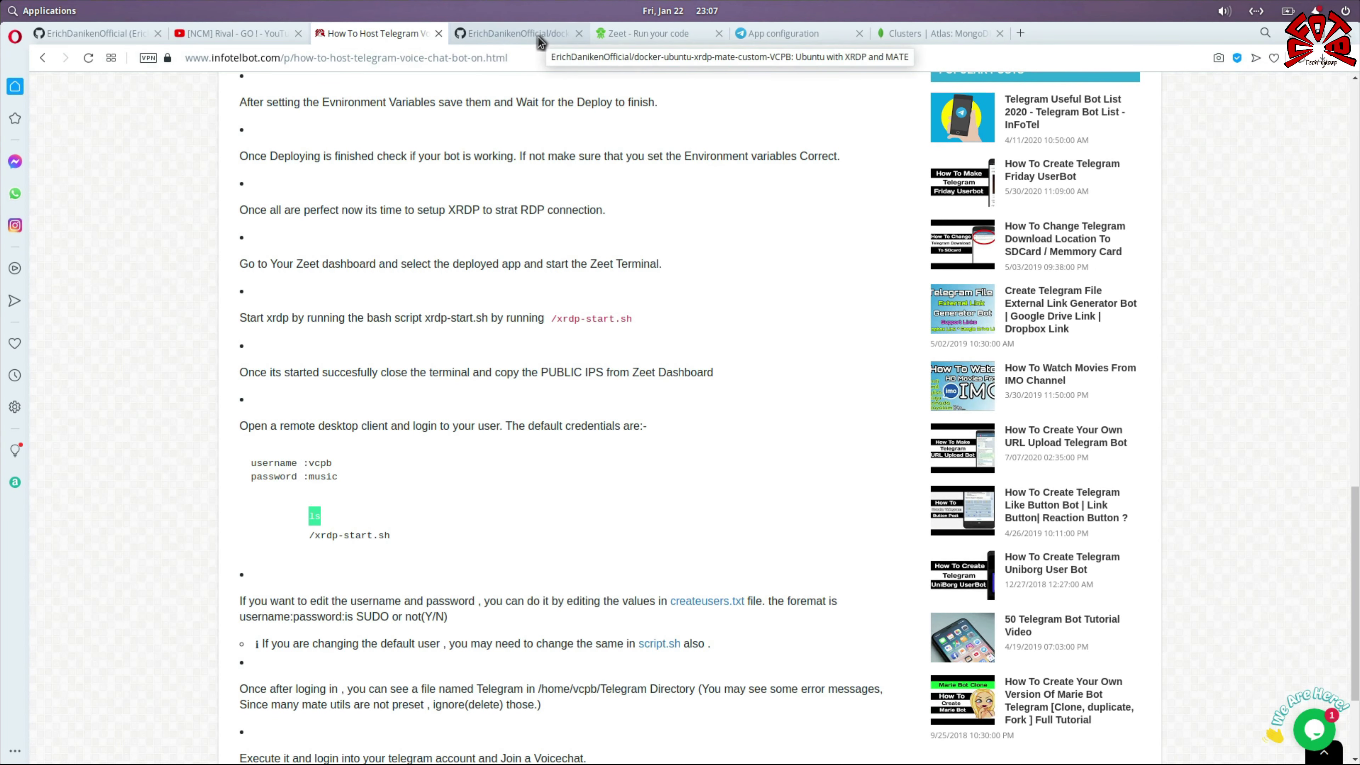
pyautogui.click(657, 36)
pyautogui.rightClick(643, 232)
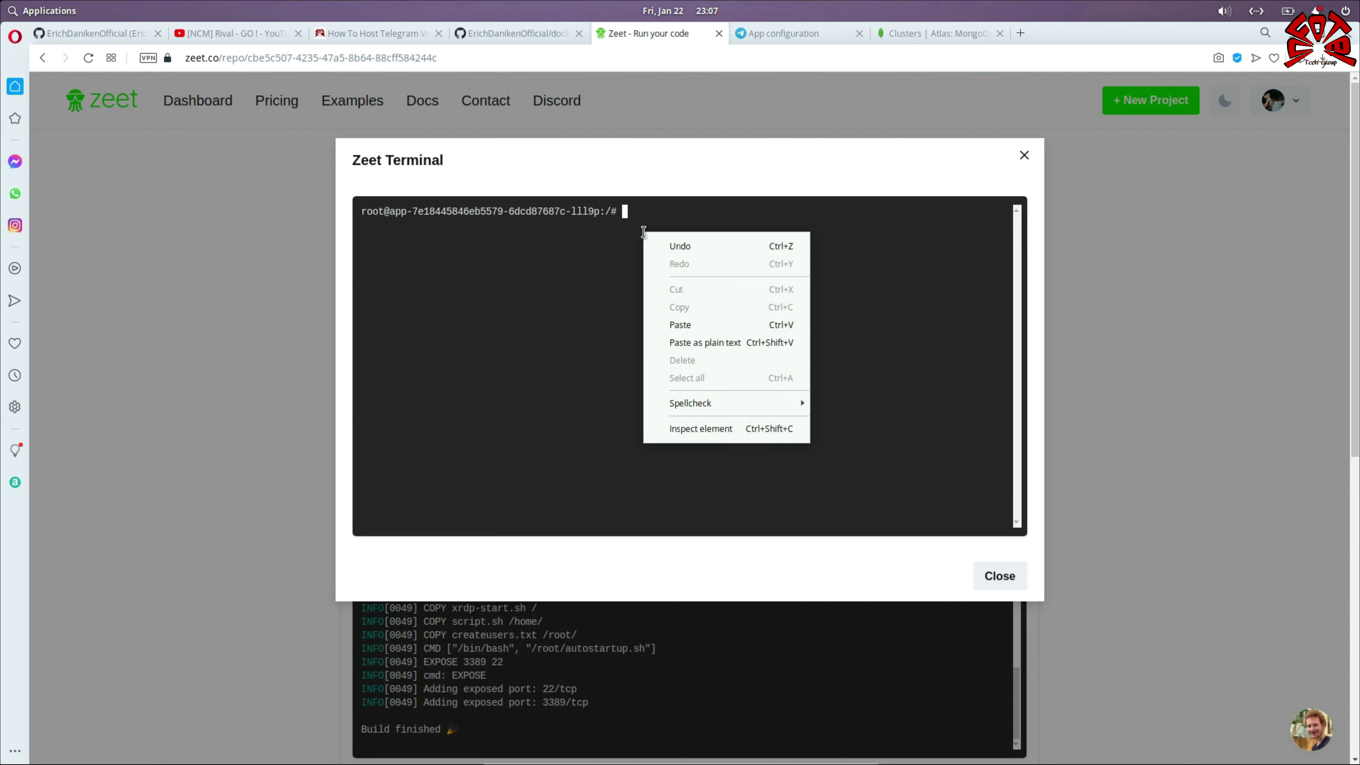
pyautogui.click(680, 323)
pyautogui.press('Return')
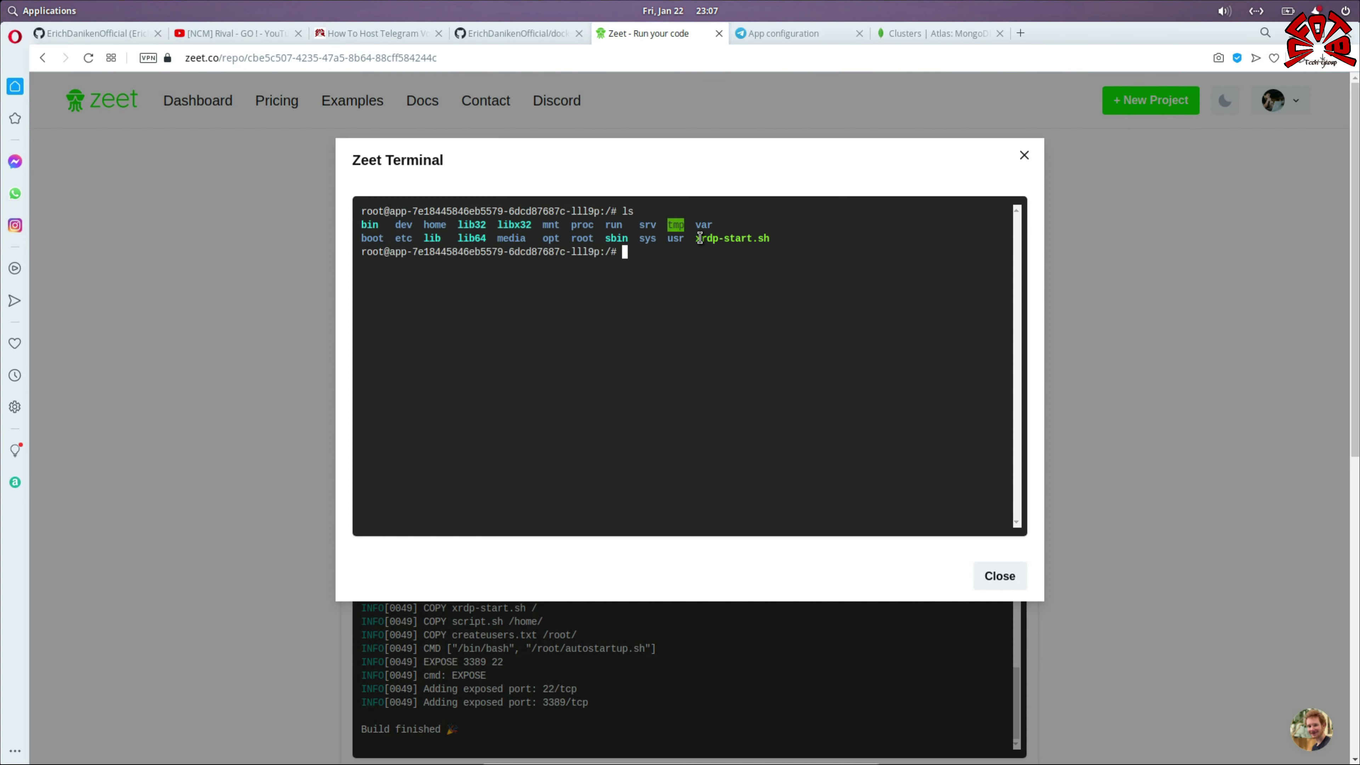
pyautogui.moveTo(698, 238)
pyautogui.mouseDown()
pyautogui.moveTo(787, 231)
pyautogui.moveTo(700, 238)
pyautogui.mouseUp()
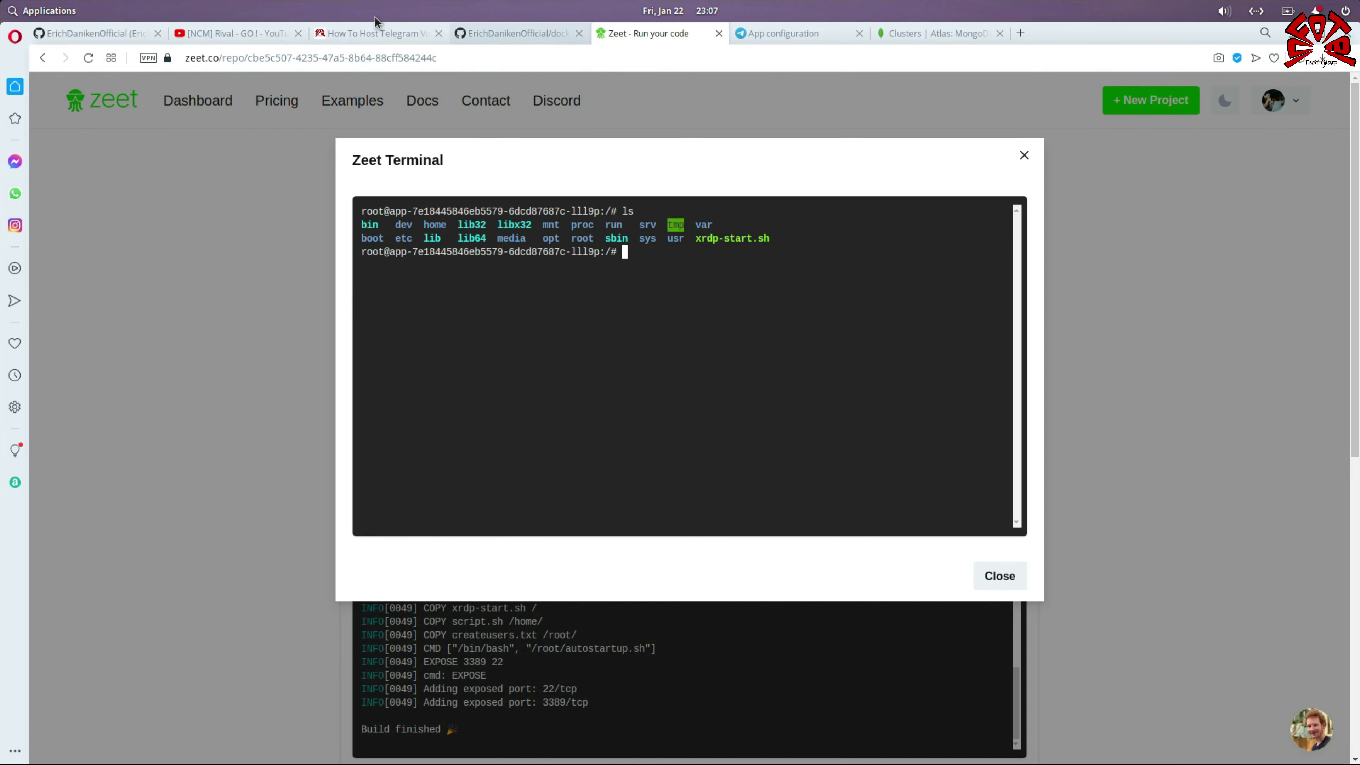
# Step: Run /xrdp-start.sh in the terminal, close it, and select public IP 54.188.103.4
pyautogui.click(369, 33)
pyautogui.moveTo(304, 536); pyautogui.dragTo(398, 540)
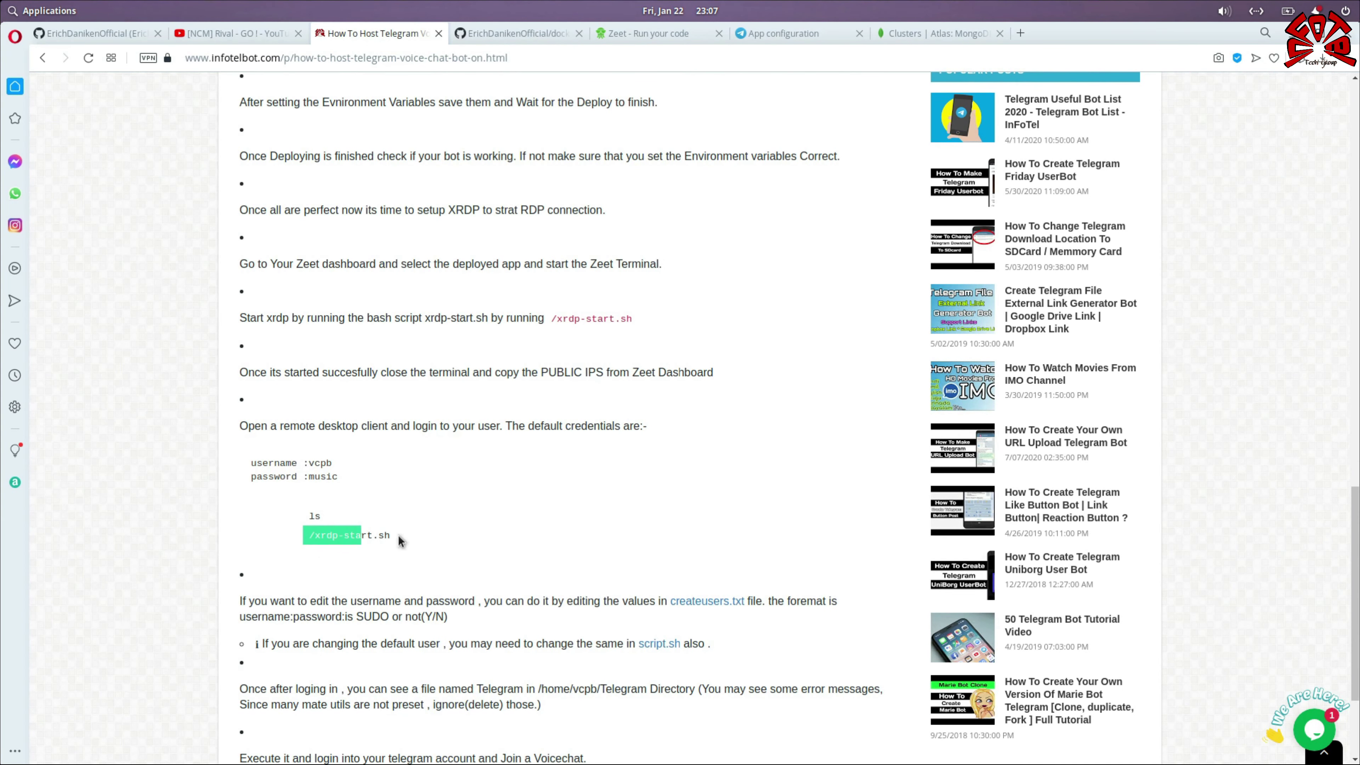
pyautogui.moveTo(309, 536); pyautogui.dragTo(392, 535)
pyautogui.press('super+c')
pyautogui.click(390, 508)
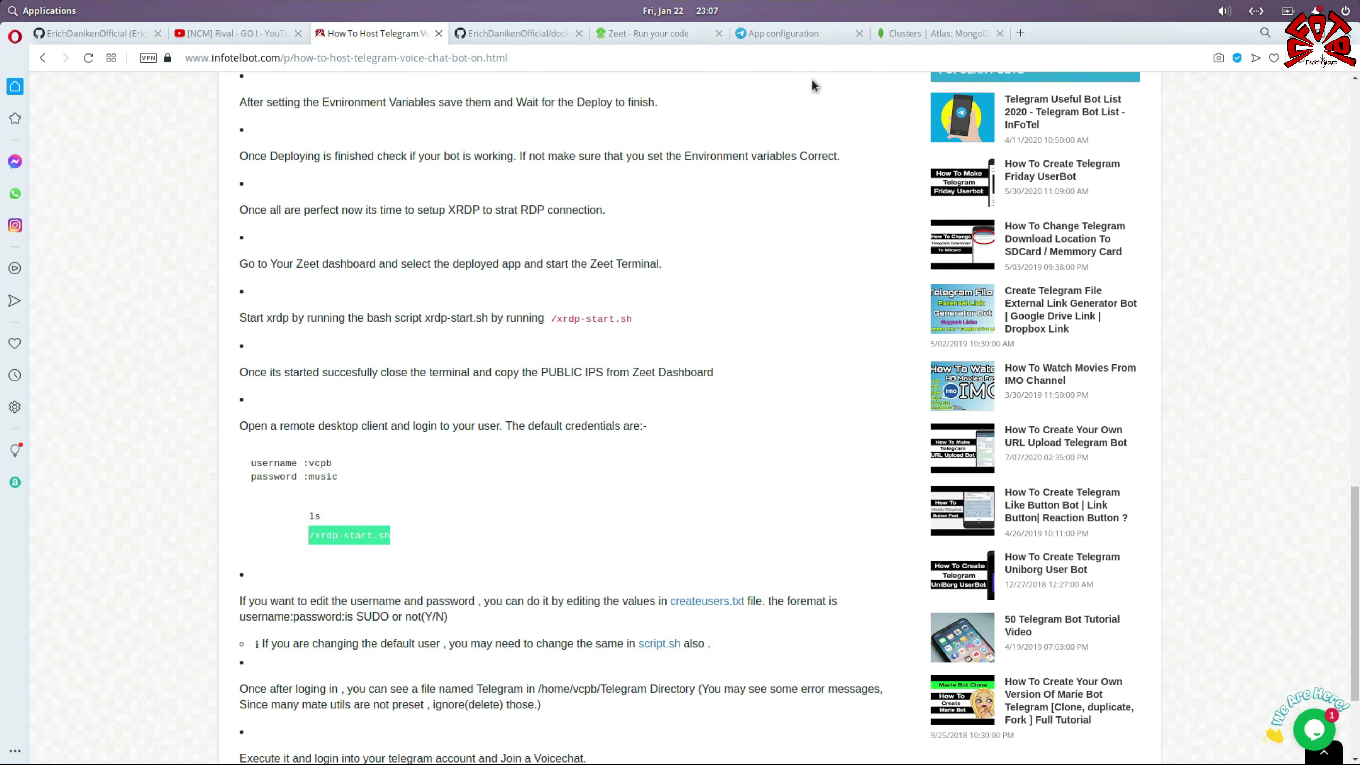
pyautogui.click(664, 32)
pyautogui.rightClick(645, 262)
pyautogui.click(681, 360)
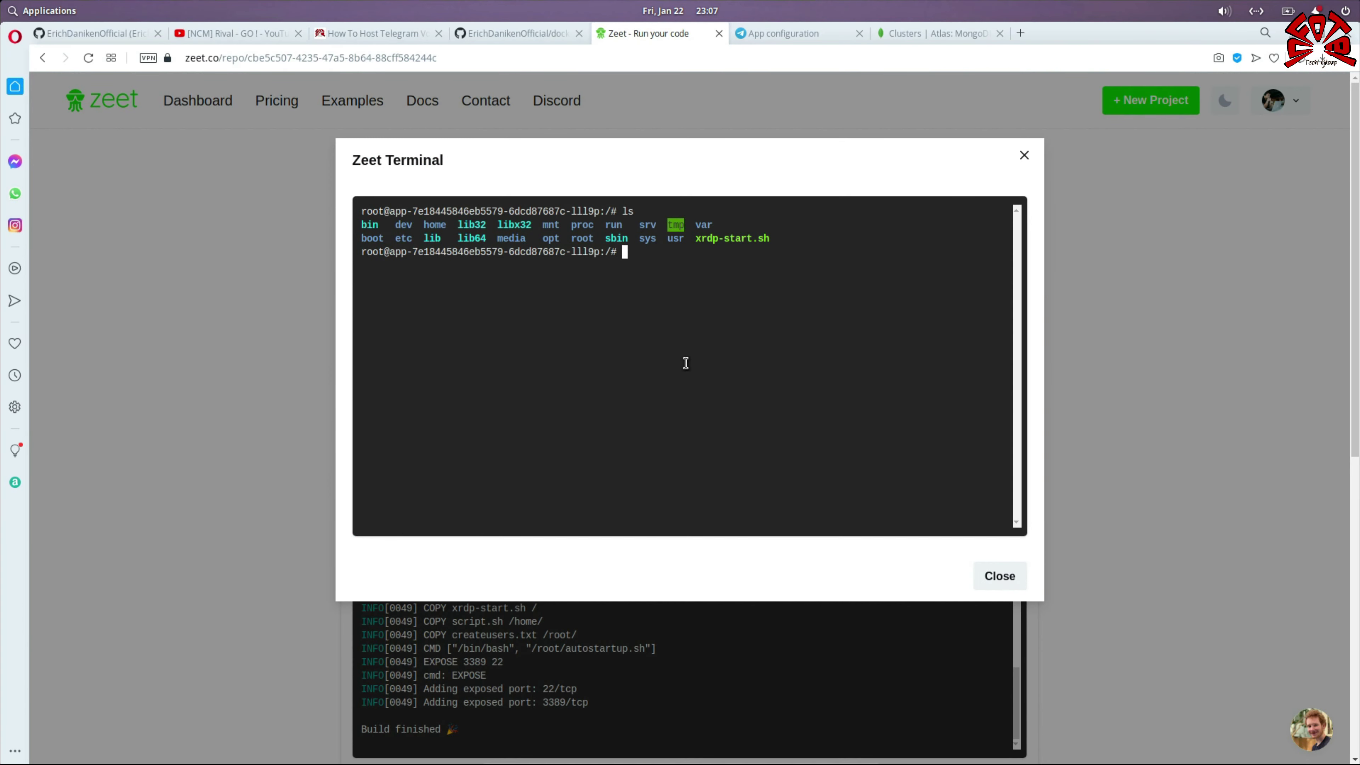
pyautogui.press('Return')
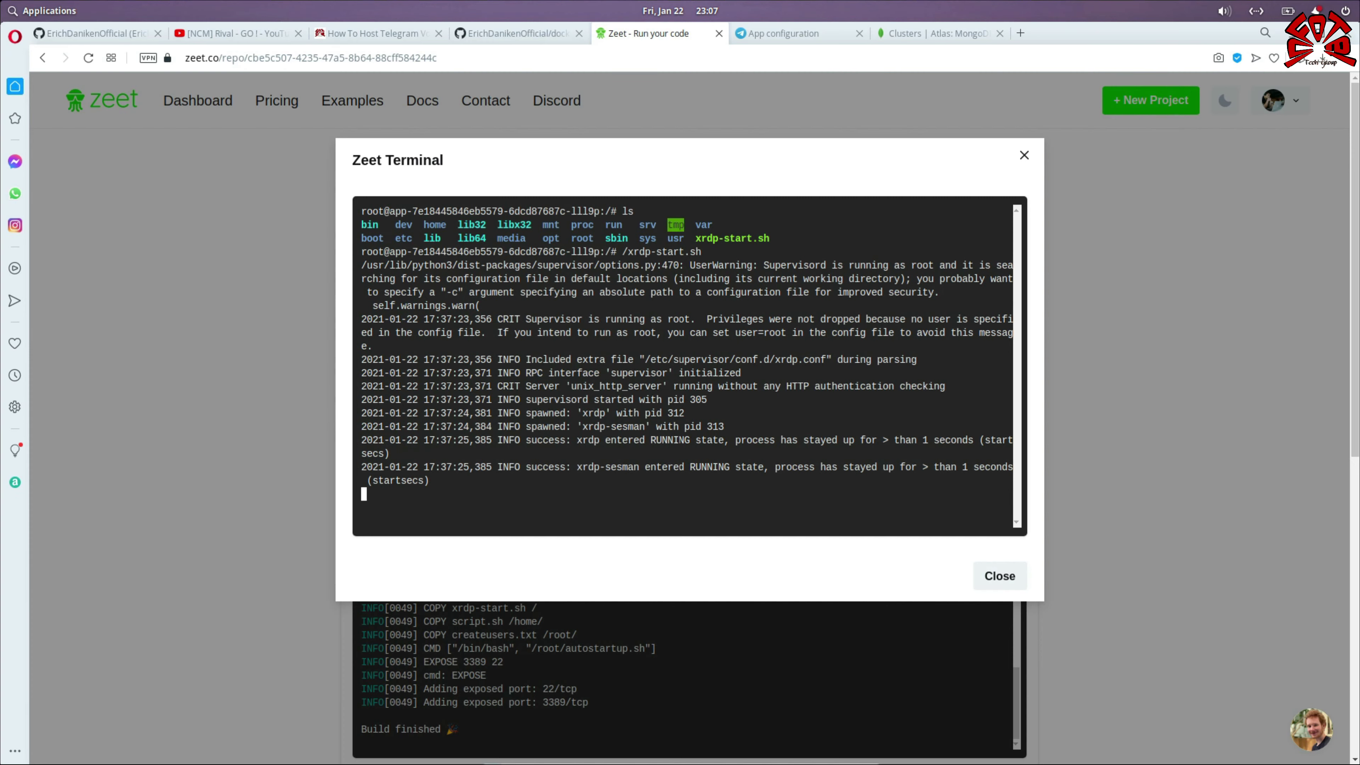
pyautogui.click(991, 578)
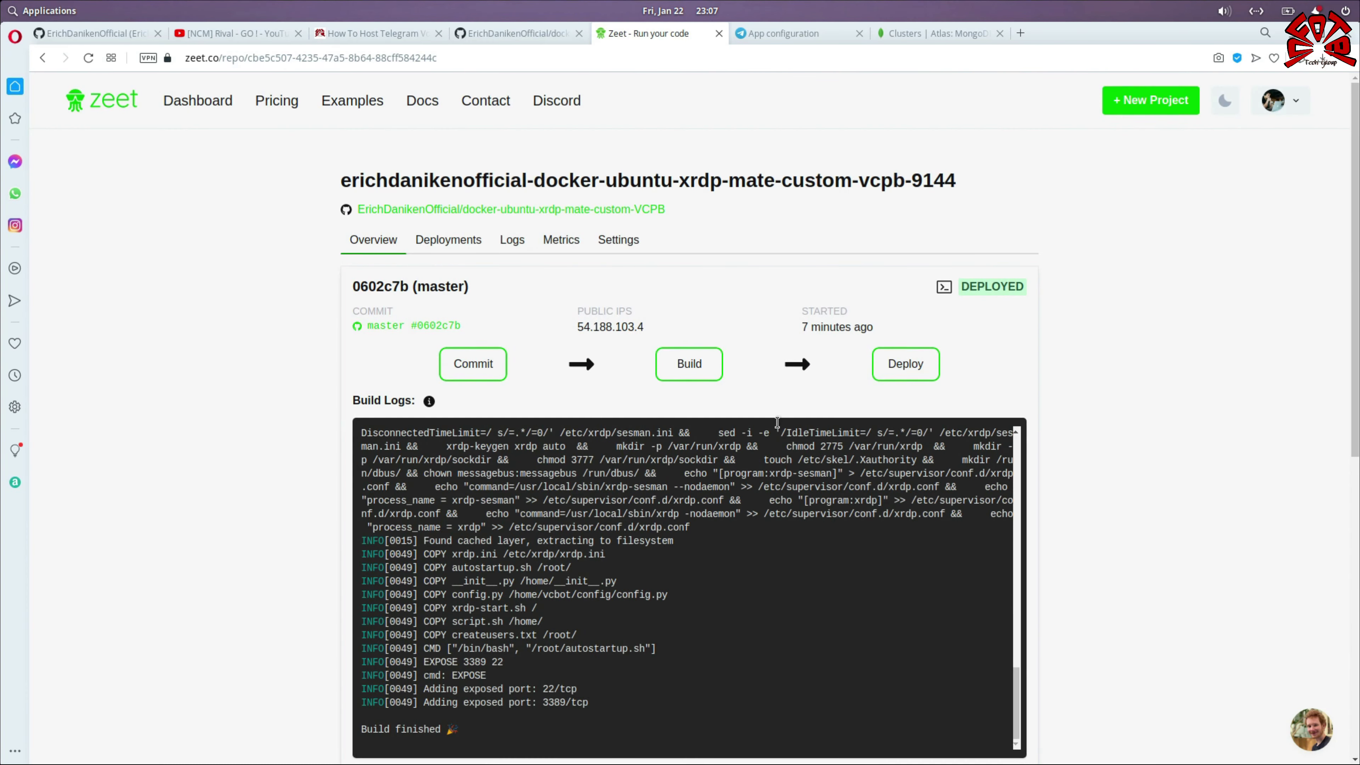
pyautogui.moveTo(577, 326); pyautogui.dragTo(656, 327)
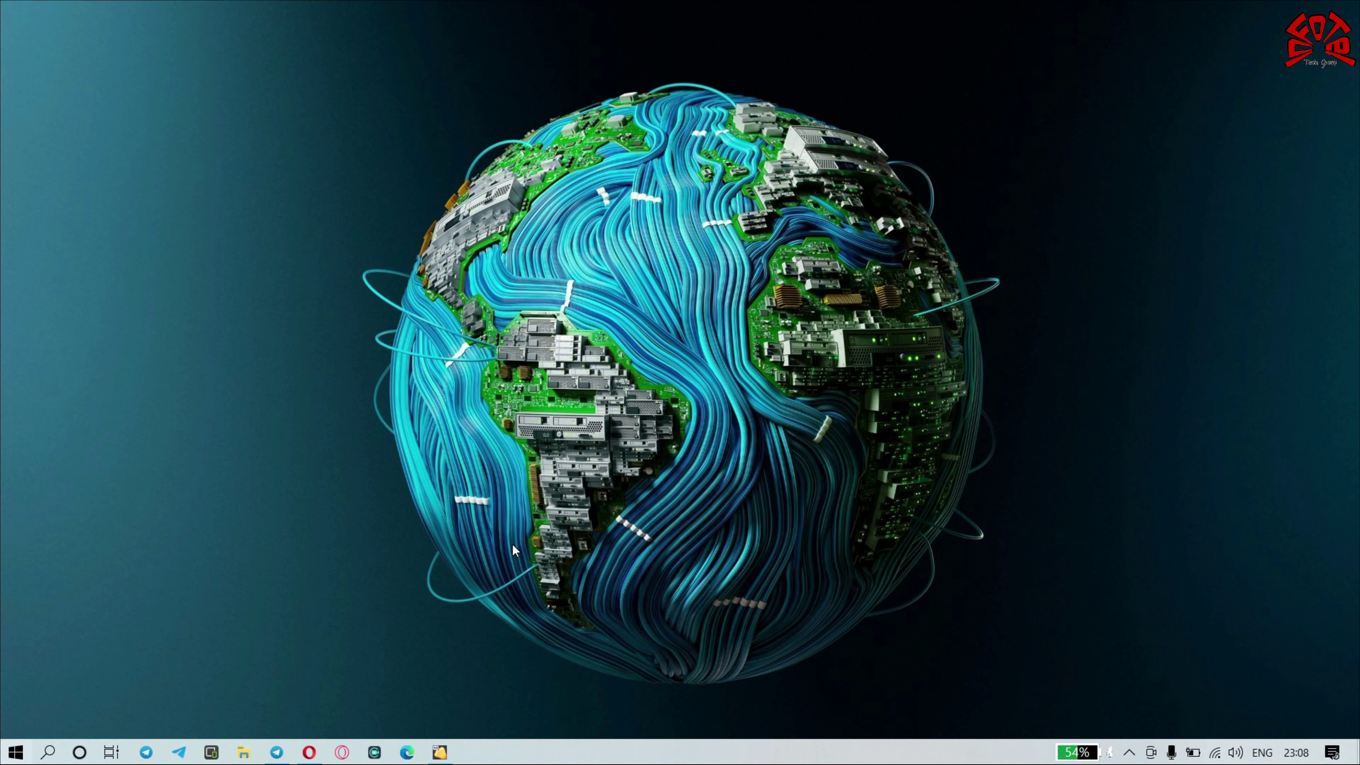
# Step: Start a Remote Desktop connection to 174.138.5.118, then switch back to the browser
pyautogui.press('super')
pyautogui.write('re')
pyautogui.click(199, 267)
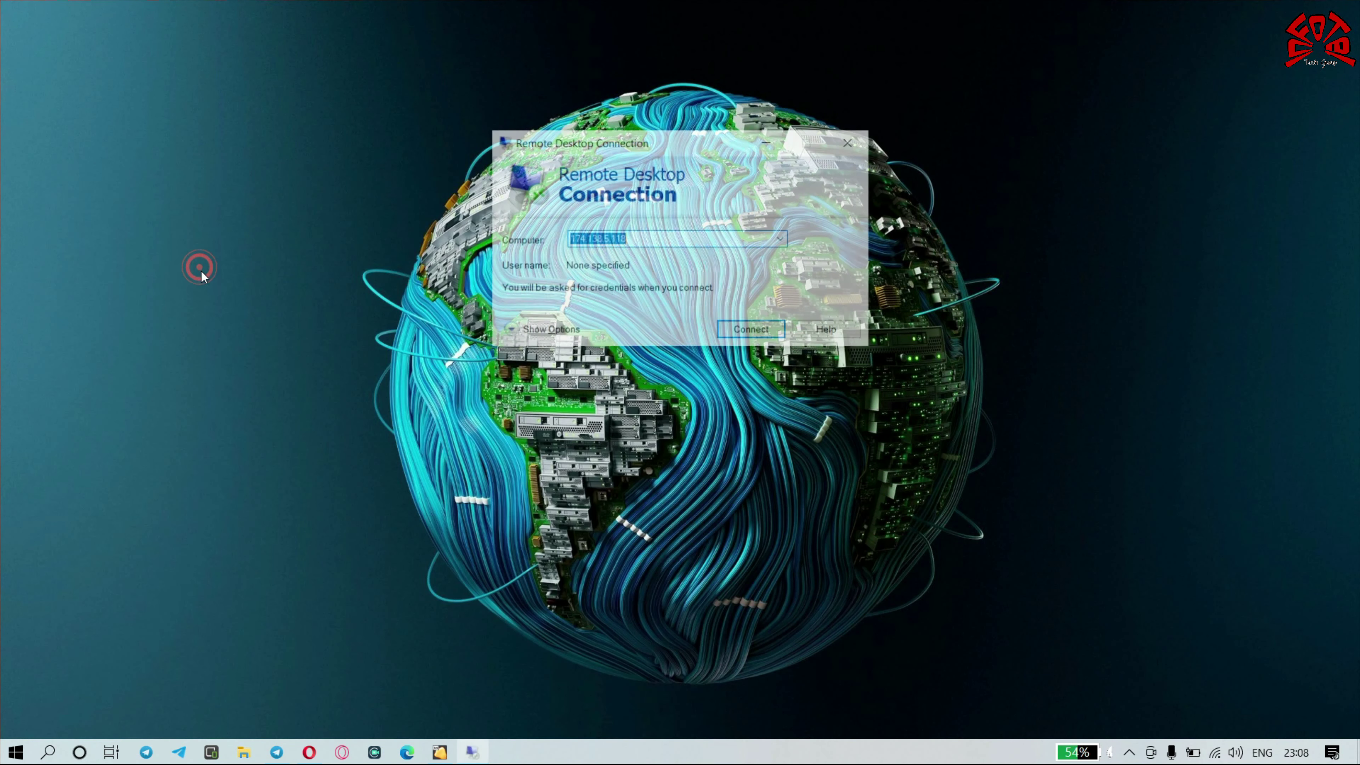
pyautogui.press('BackSpace')
pyautogui.write('174.138.5.118')
pyautogui.click(750, 330)
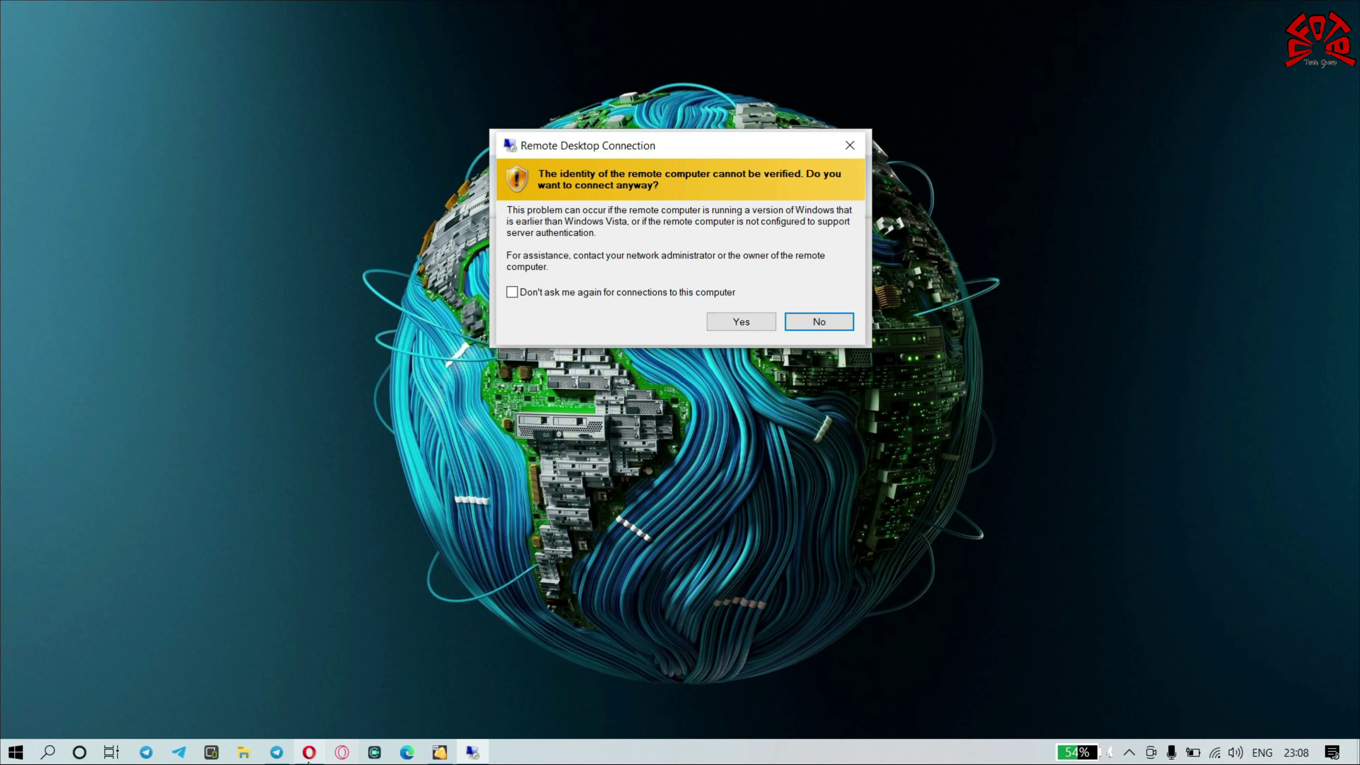
pyautogui.click(374, 753)
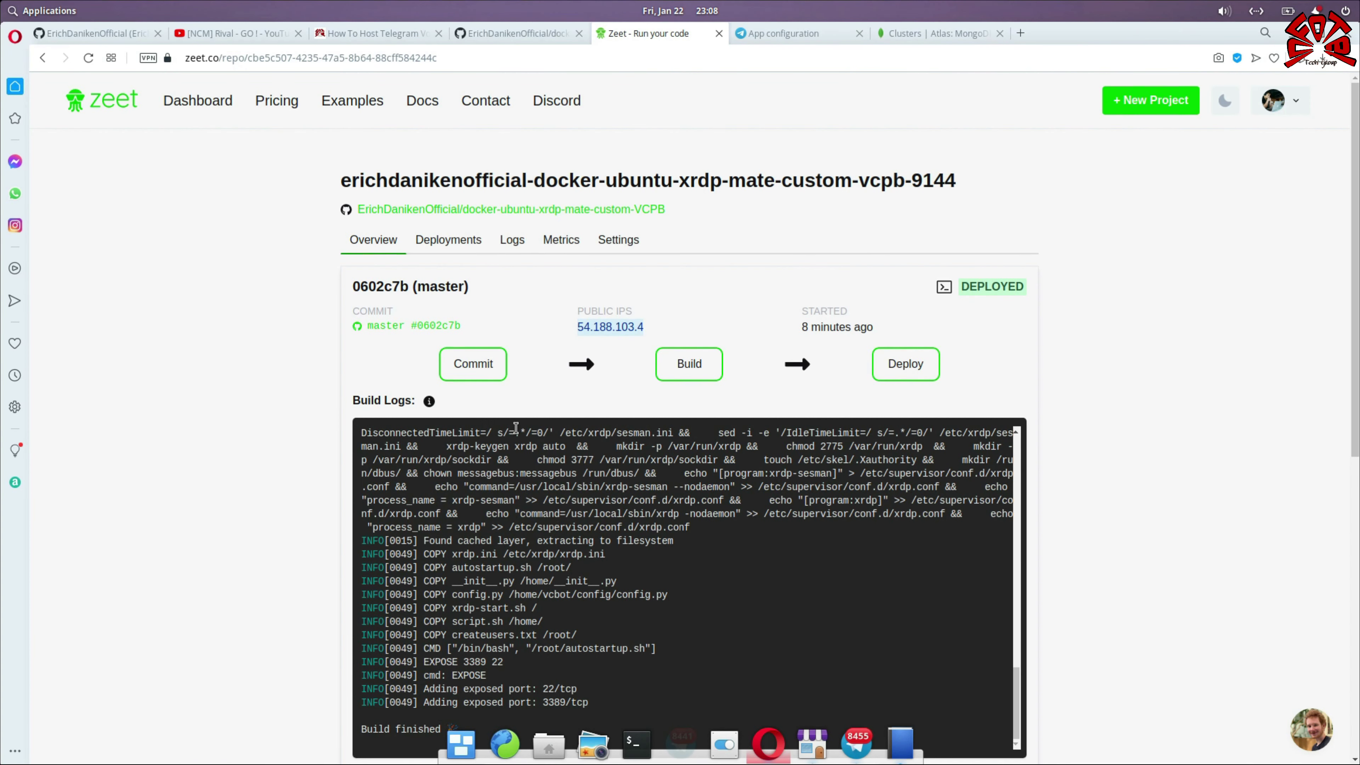
# Step: Copy the default username from the tutorial's credentials block and accept the unverified server
pyautogui.click(374, 33)
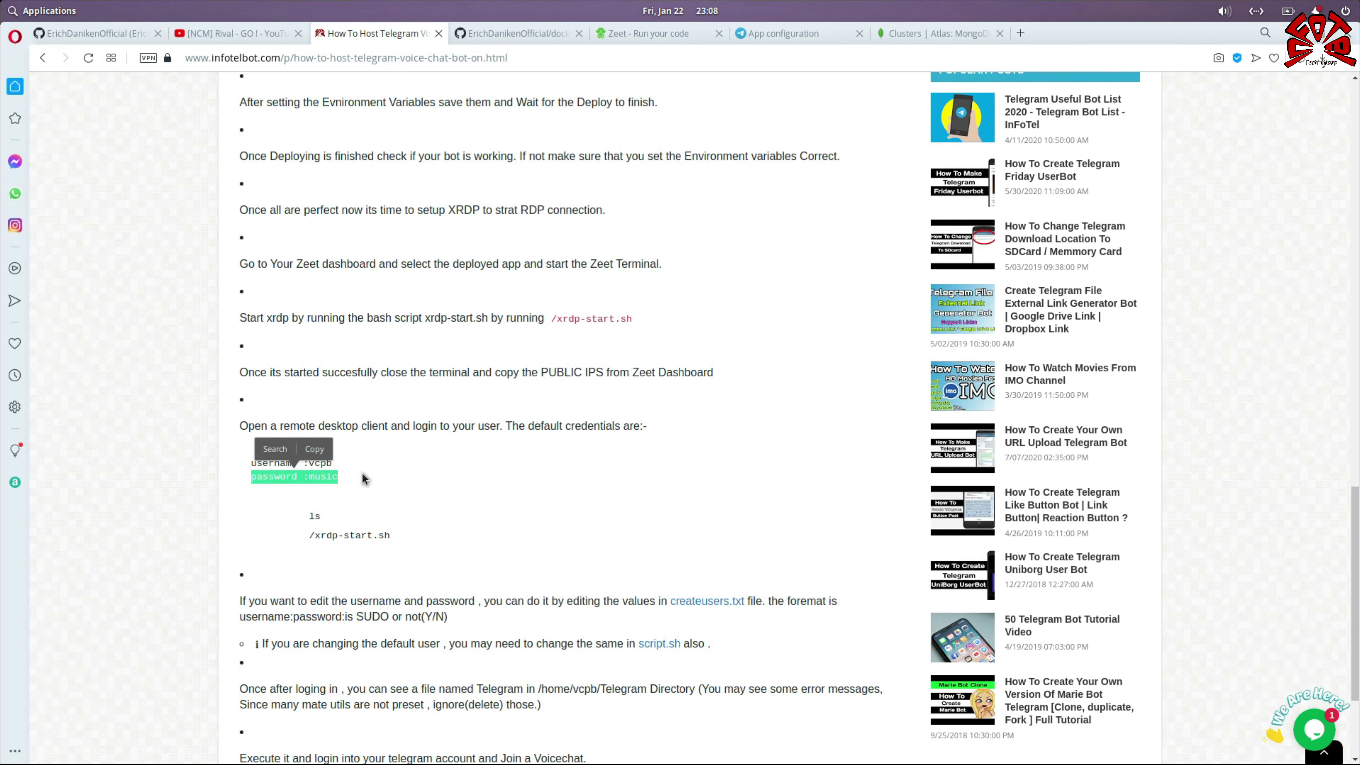
pyautogui.click(307, 461)
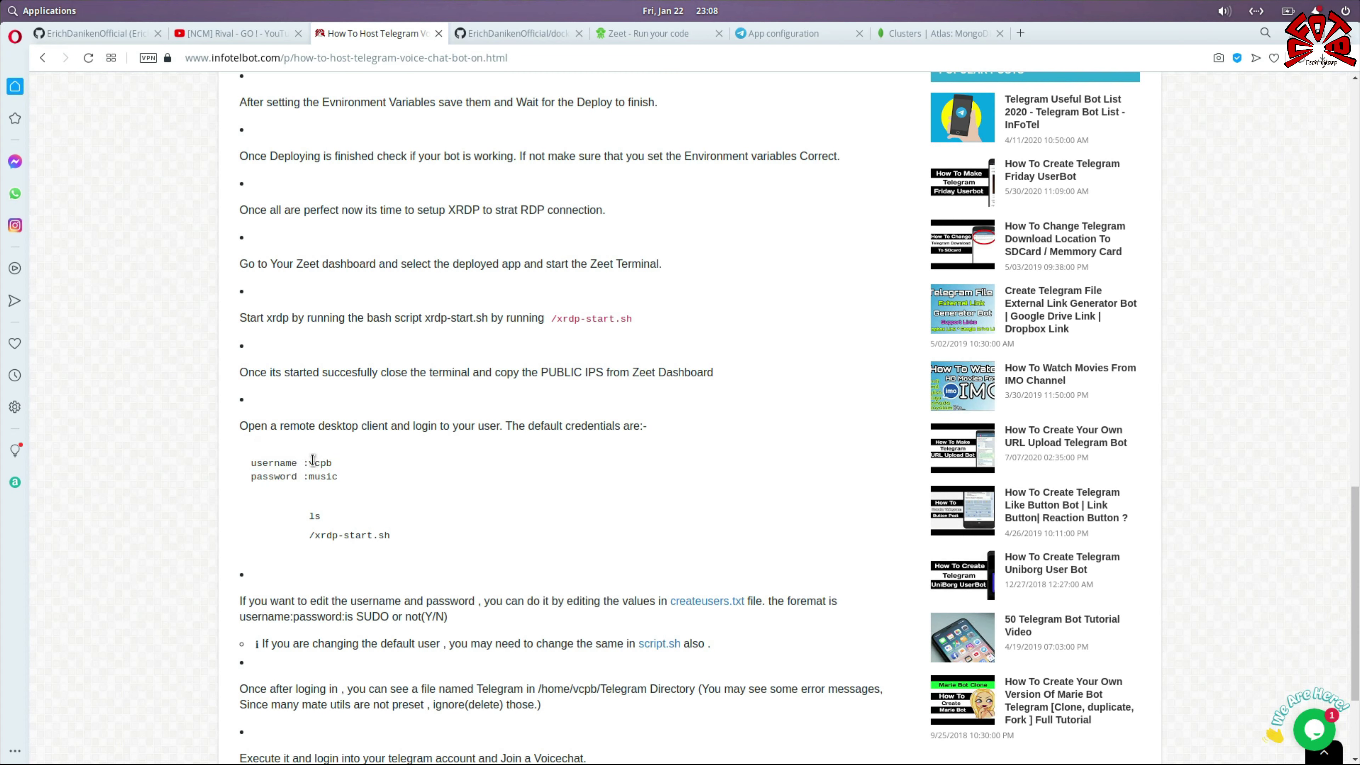
pyautogui.moveTo(313, 461); pyautogui.dragTo(338, 463)
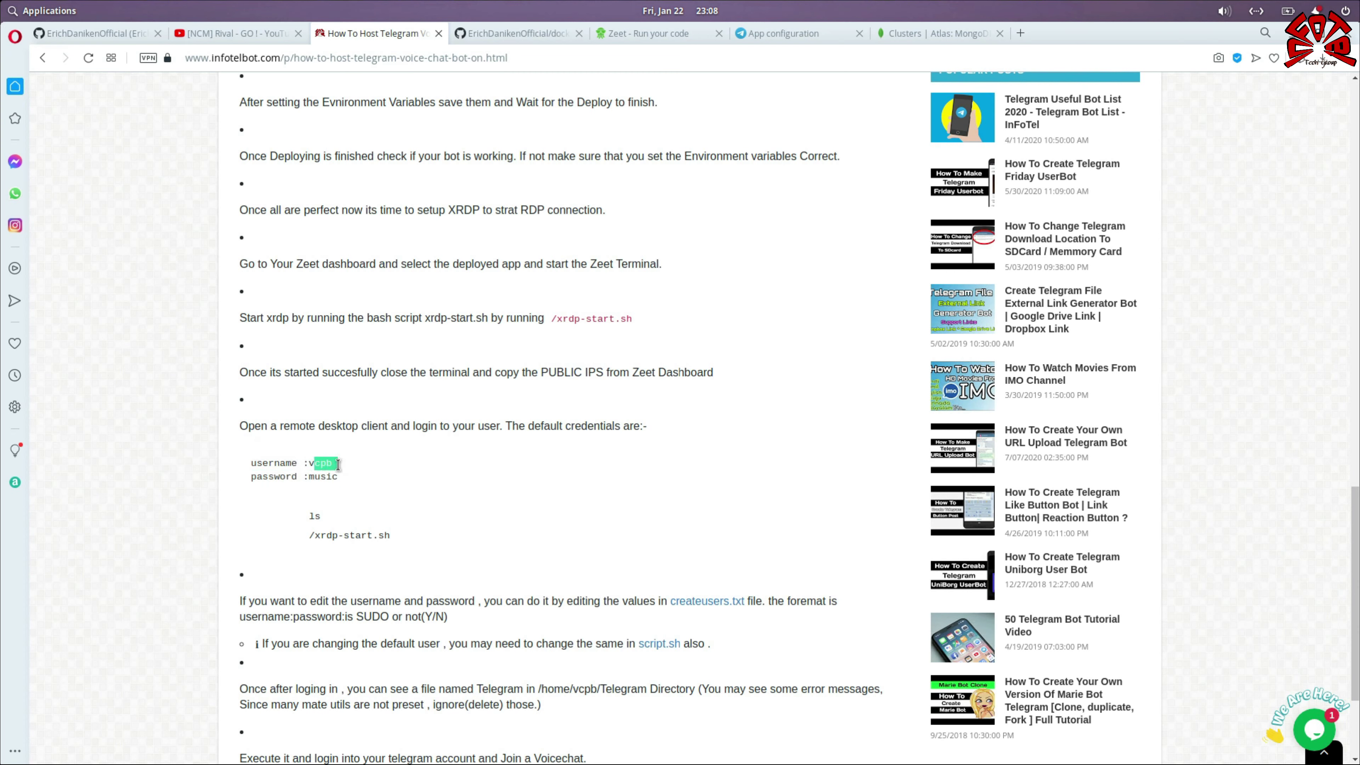
pyautogui.click(312, 463)
pyautogui.moveTo(309, 462); pyautogui.dragTo(333, 463)
pyautogui.click(309, 464)
pyautogui.click(337, 443)
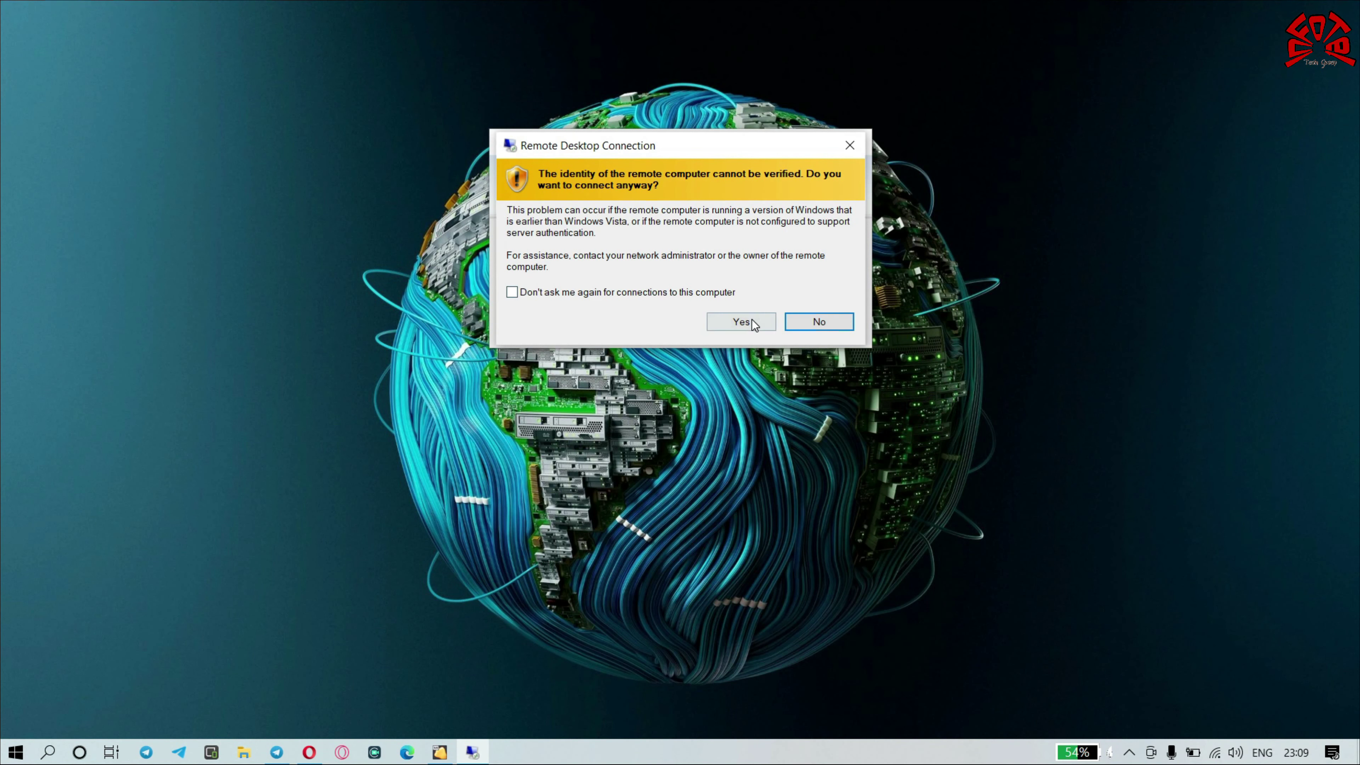
pyautogui.click(741, 322)
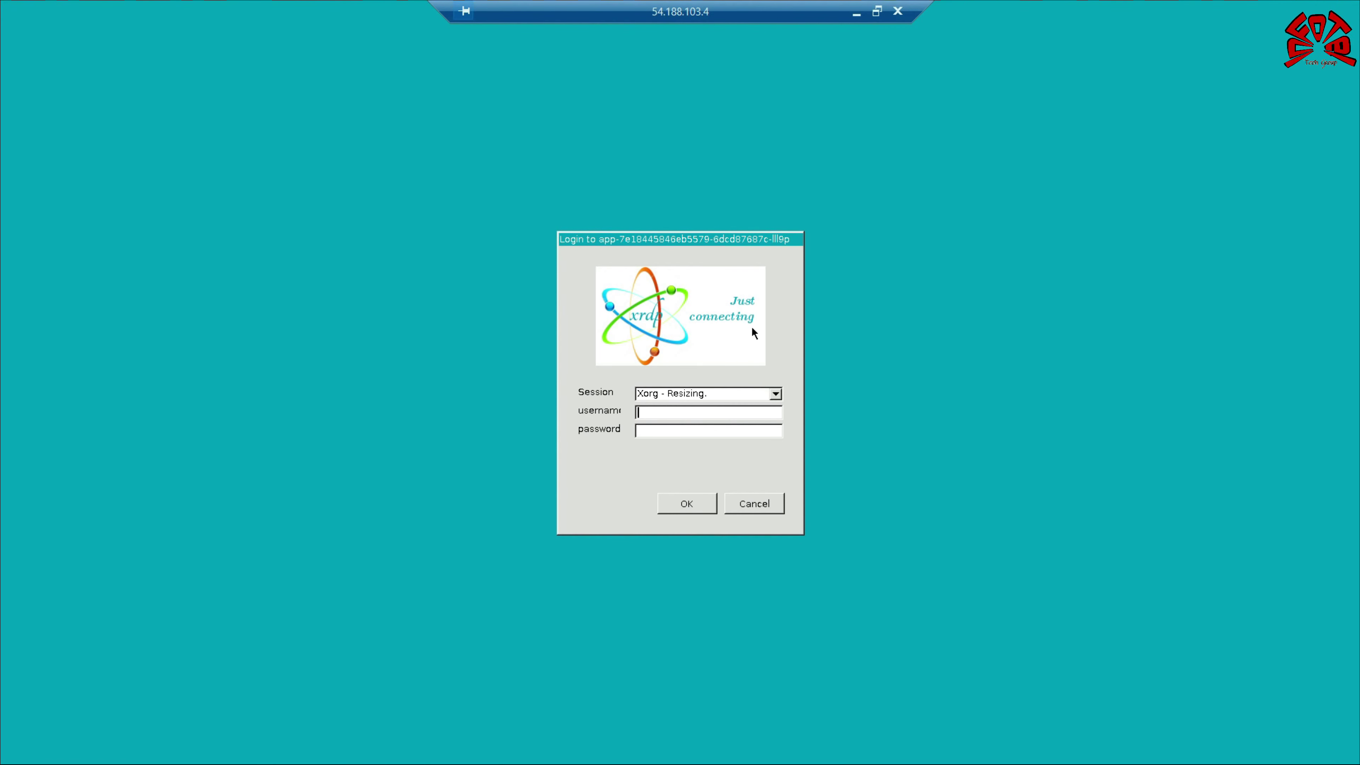
# Step: Clear the xrdp username field and log in to the remote session as the default user
pyautogui.click(664, 415)
pyautogui.press('BackSpace')
pyautogui.click(688, 504)
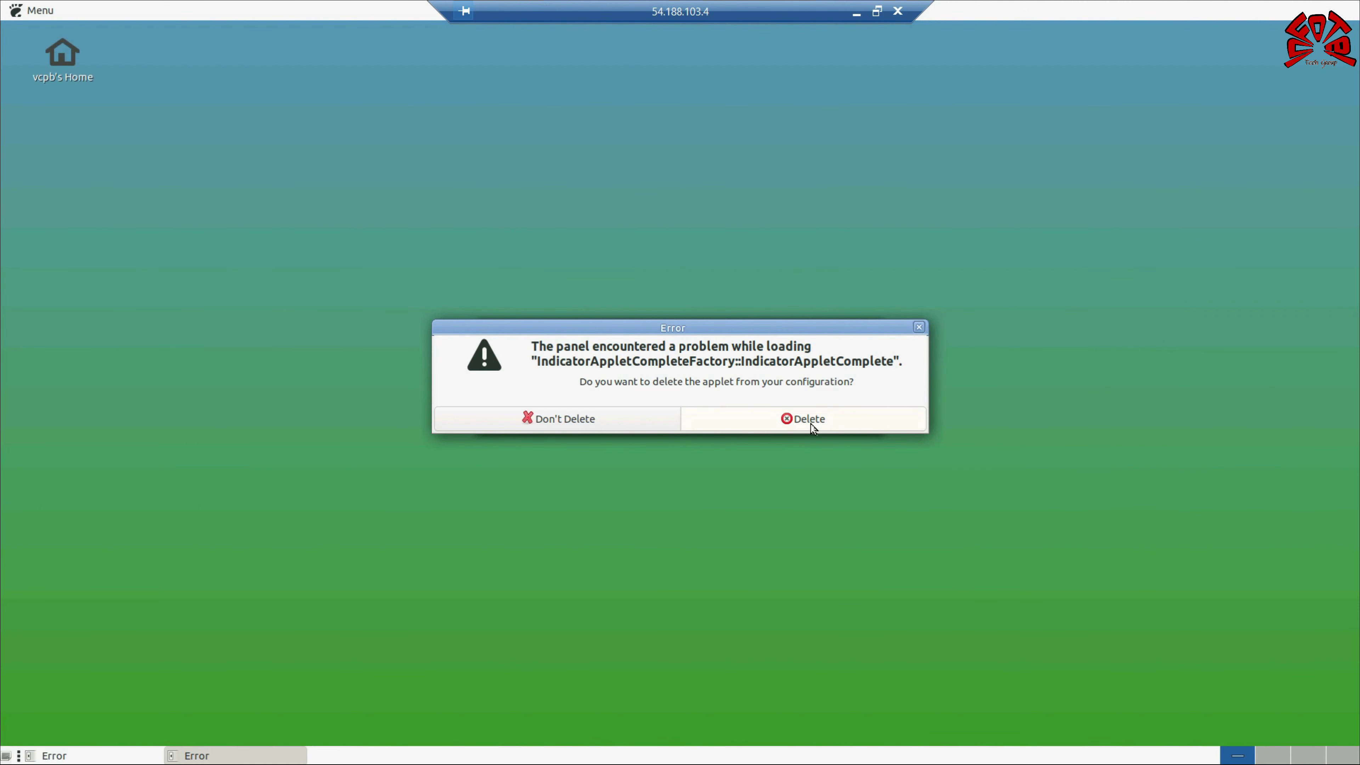
# Step: Remove the failing indicator and trash applets, then launch Telegram from the home Telegram folder
pyautogui.click(815, 420)
pyautogui.click(774, 420)
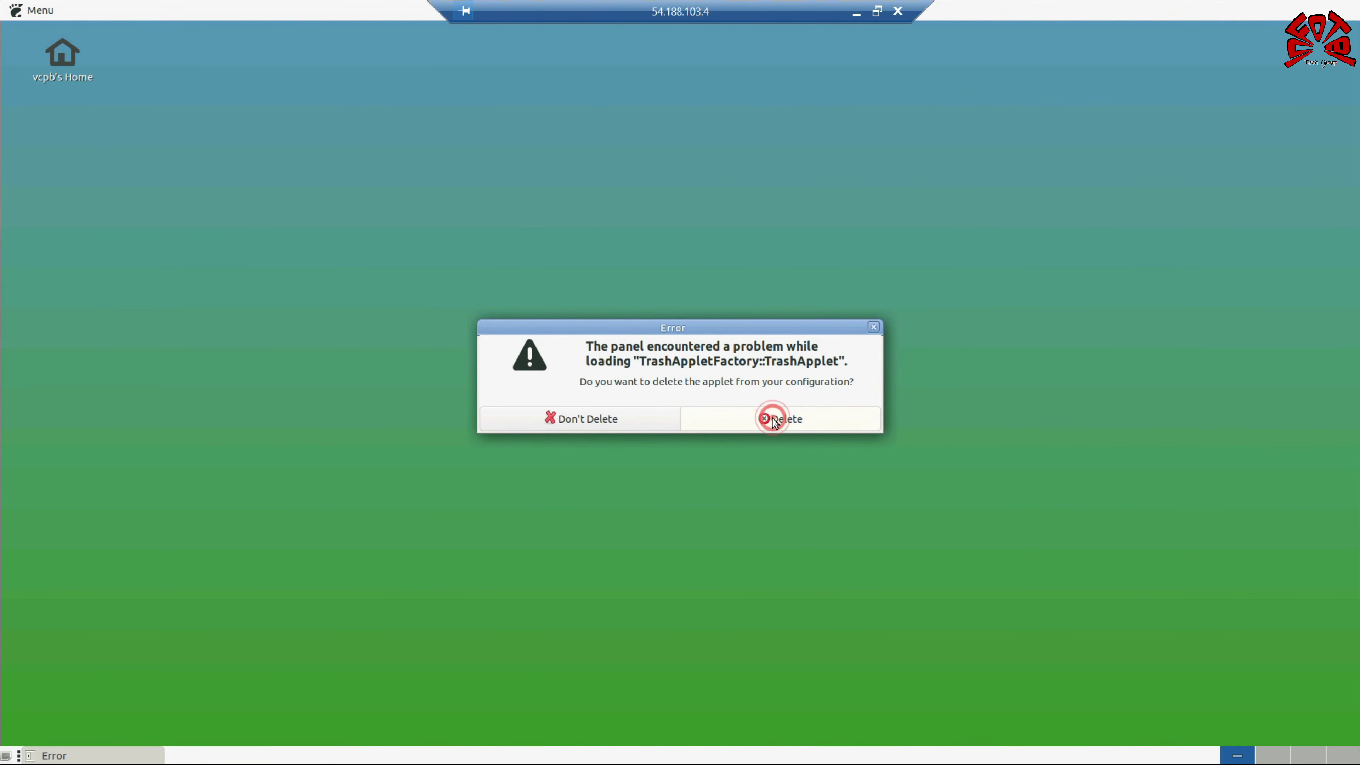
pyautogui.doubleClick(62, 59)
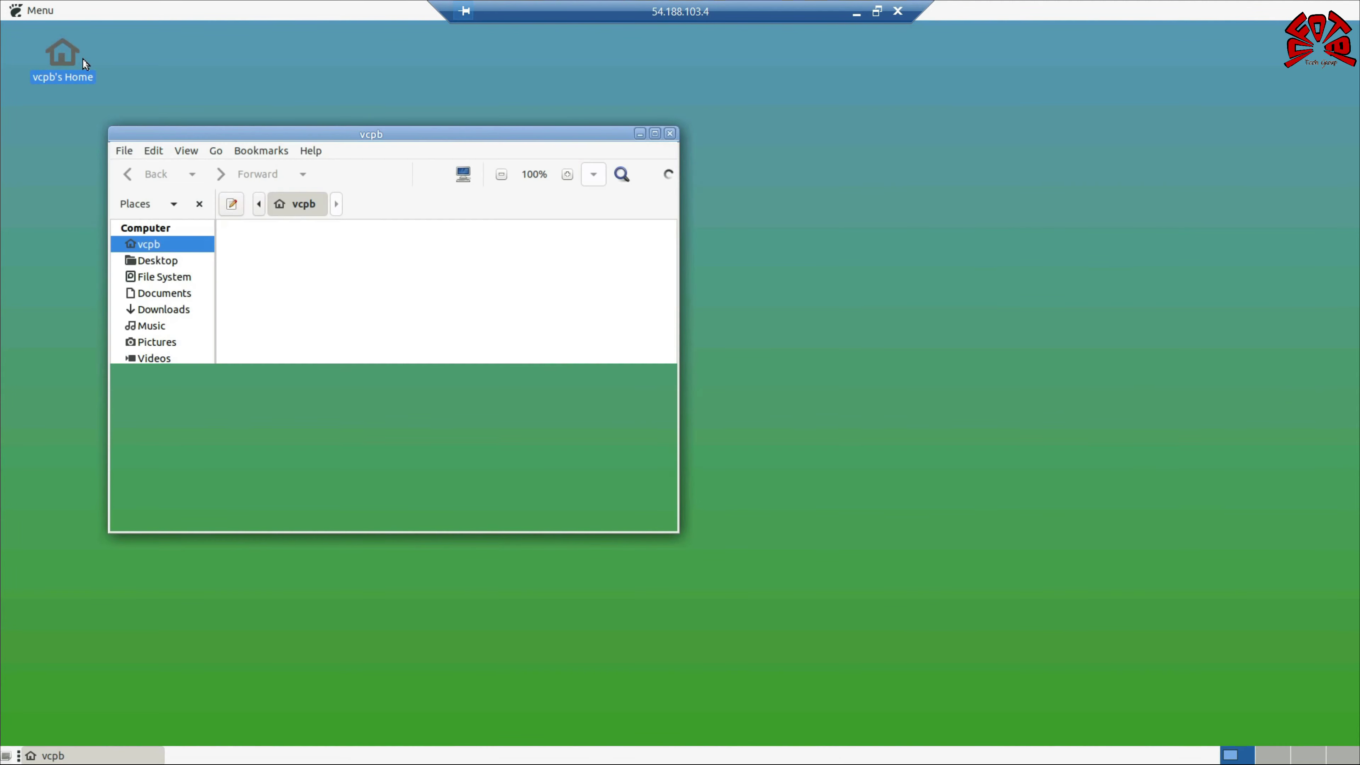
pyautogui.doubleClick(506, 298)
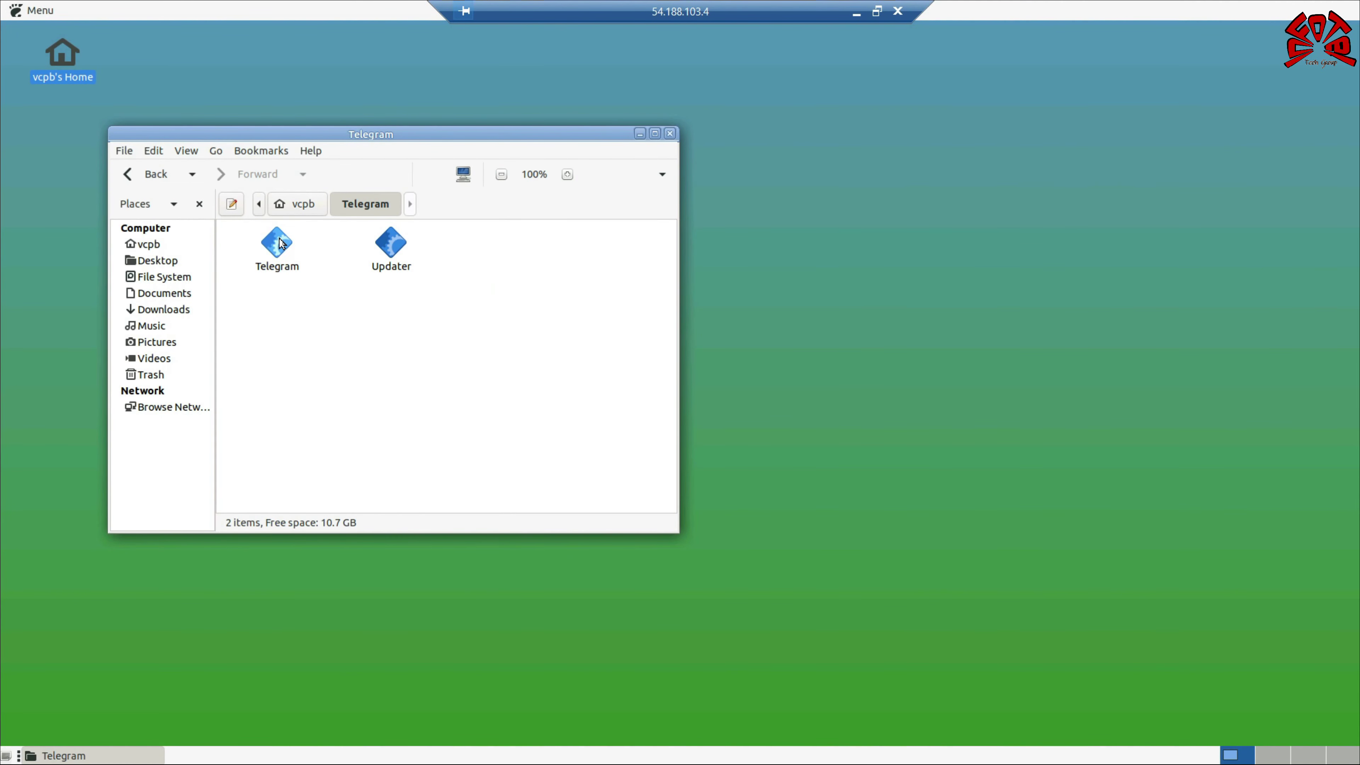
pyautogui.click(281, 243)
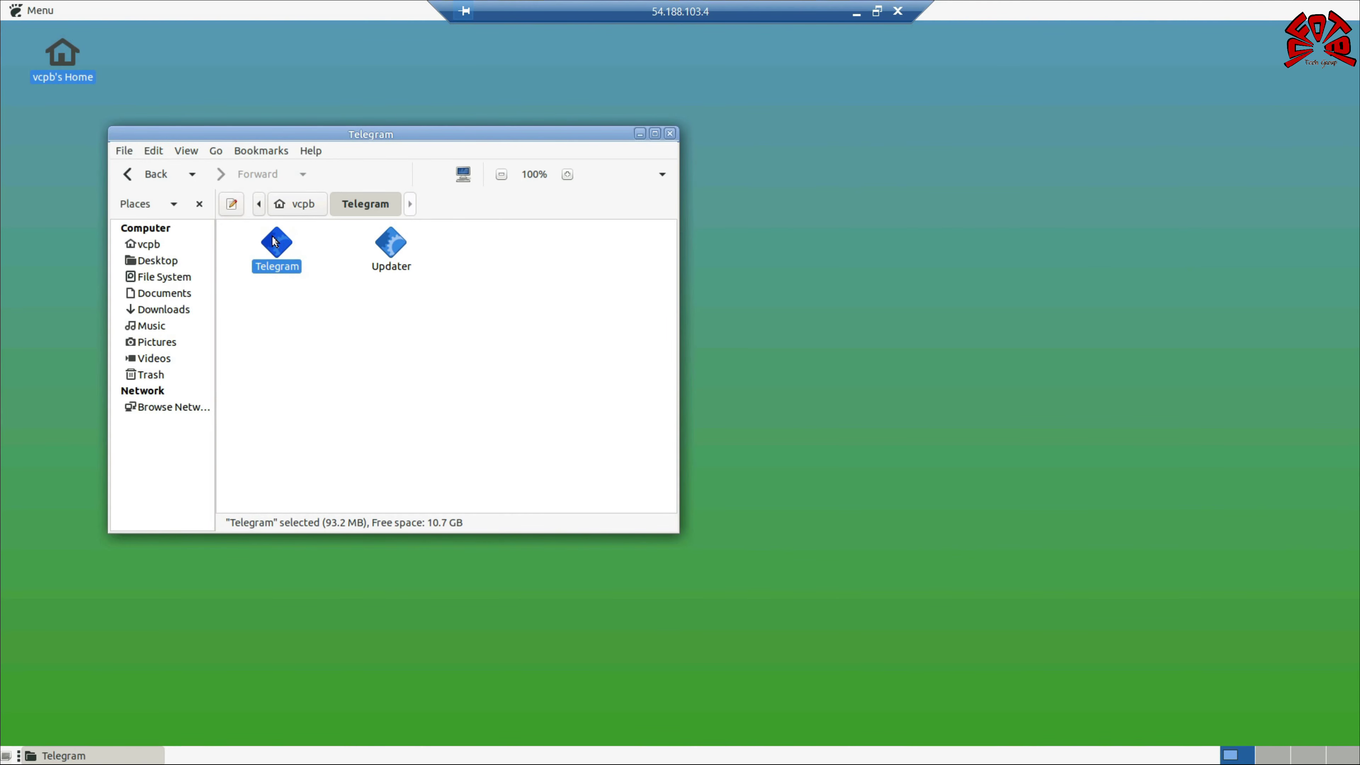
pyautogui.doubleClick(274, 243)
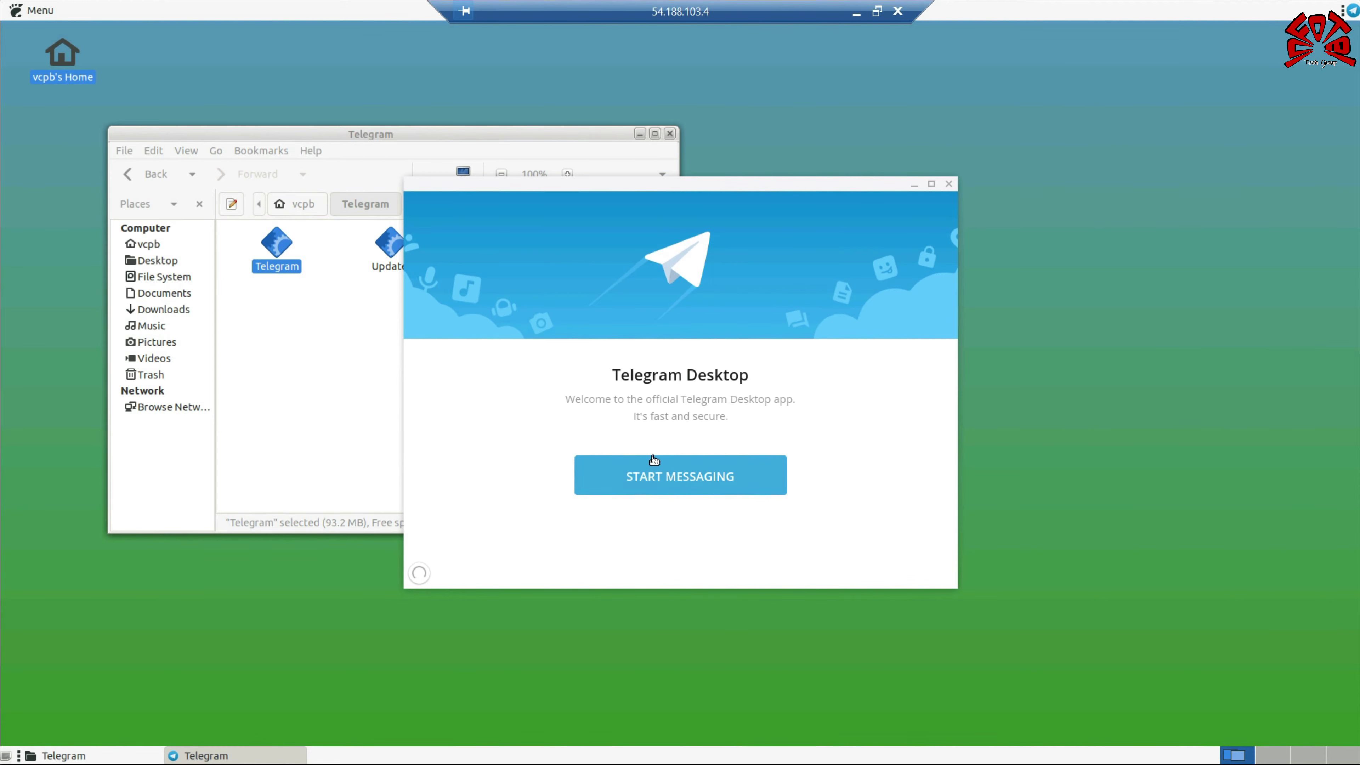
# Step: Close Caja and start signing in to Telegram using the QR-code quick login
pyautogui.click(669, 134)
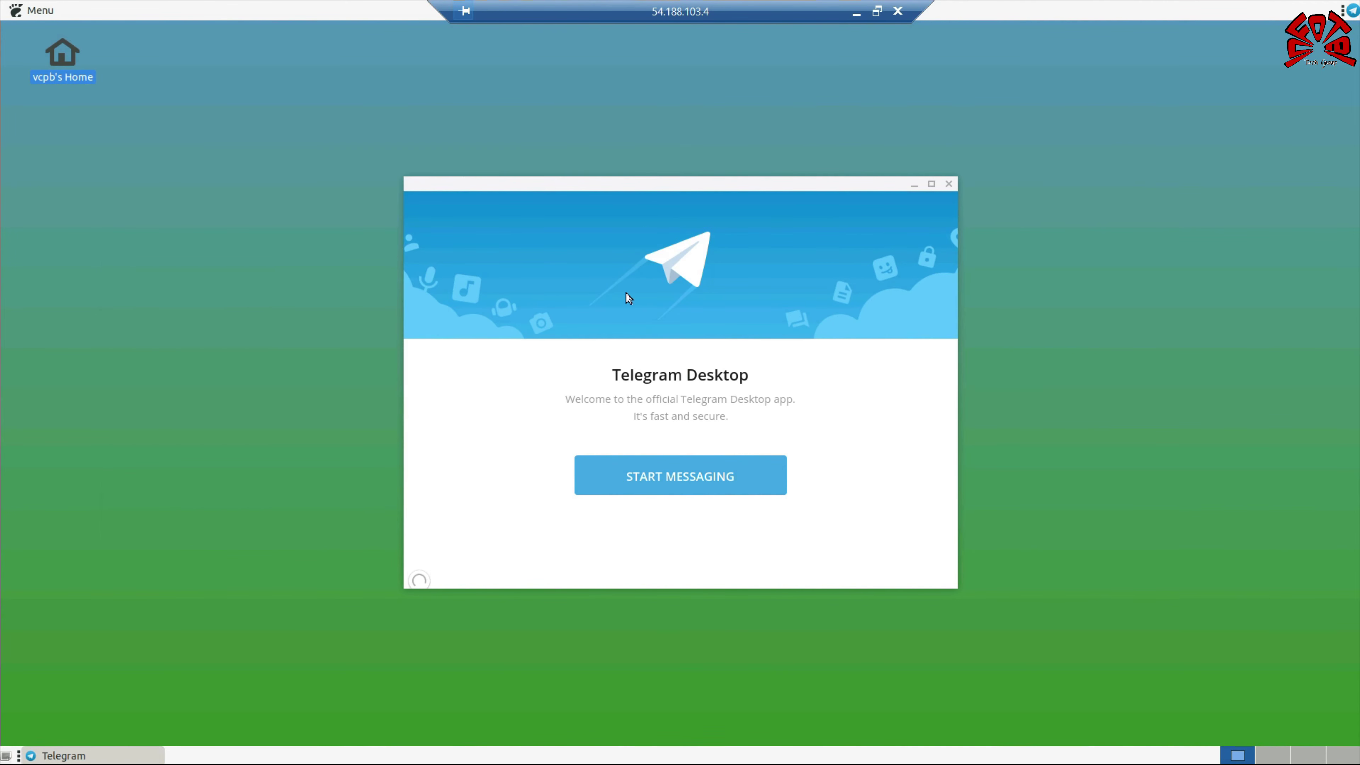
pyautogui.click(685, 471)
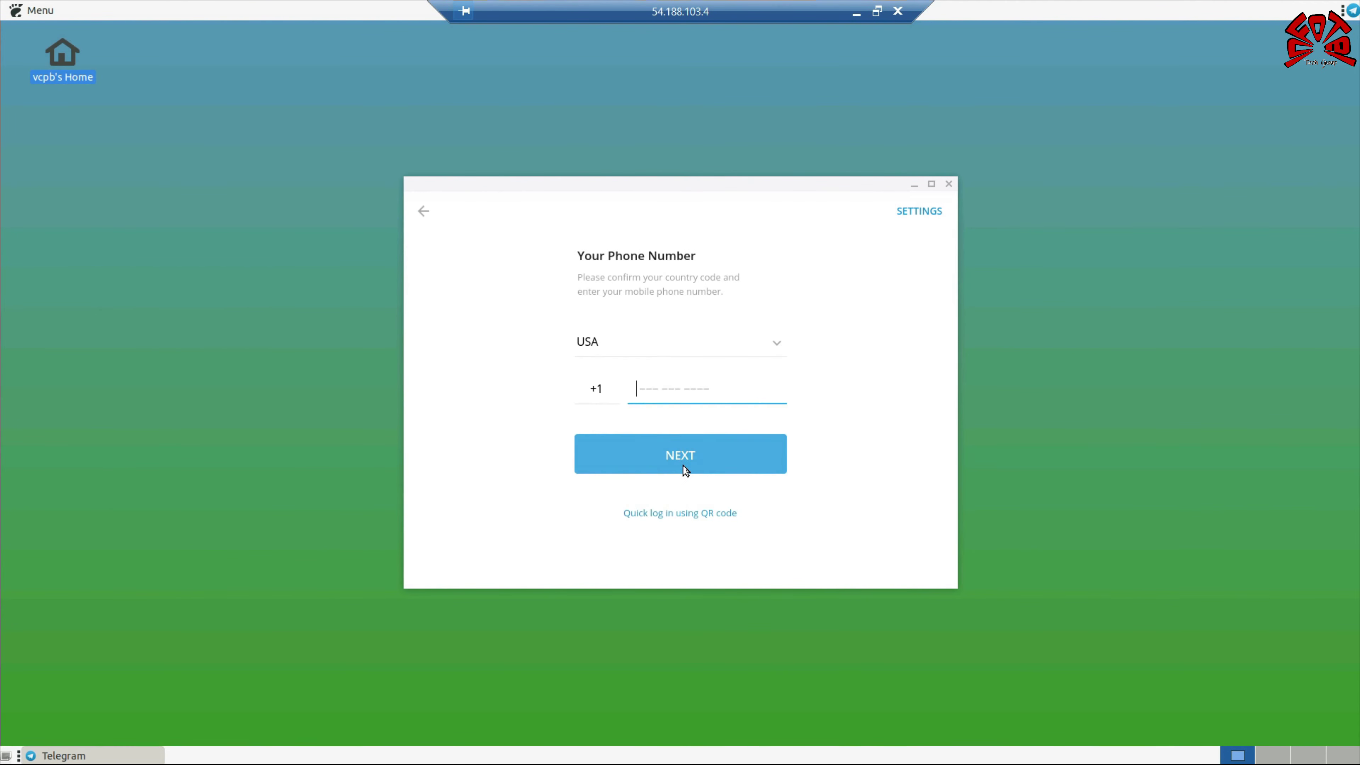
pyautogui.click(683, 514)
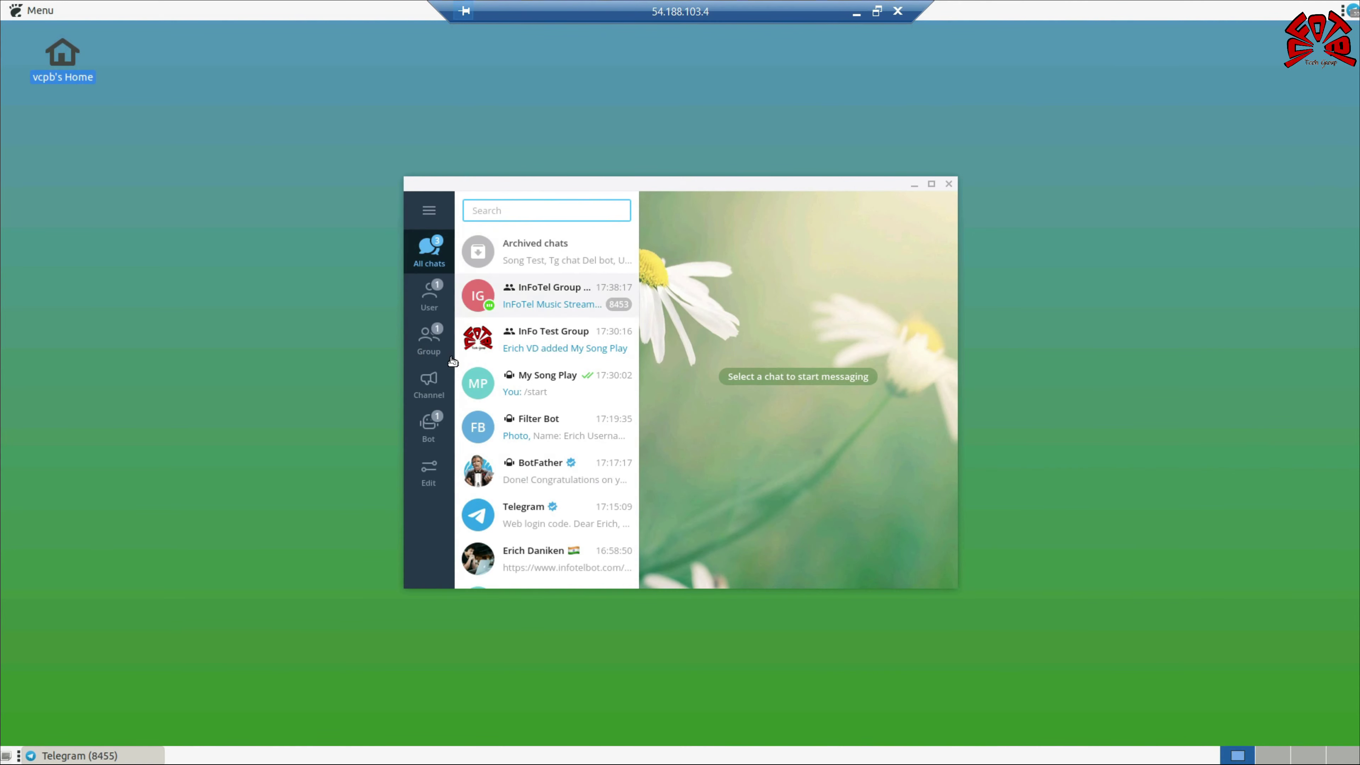
# Step: Open InFo Test Group from the Group folder and request a new voice chat
pyautogui.click(432, 342)
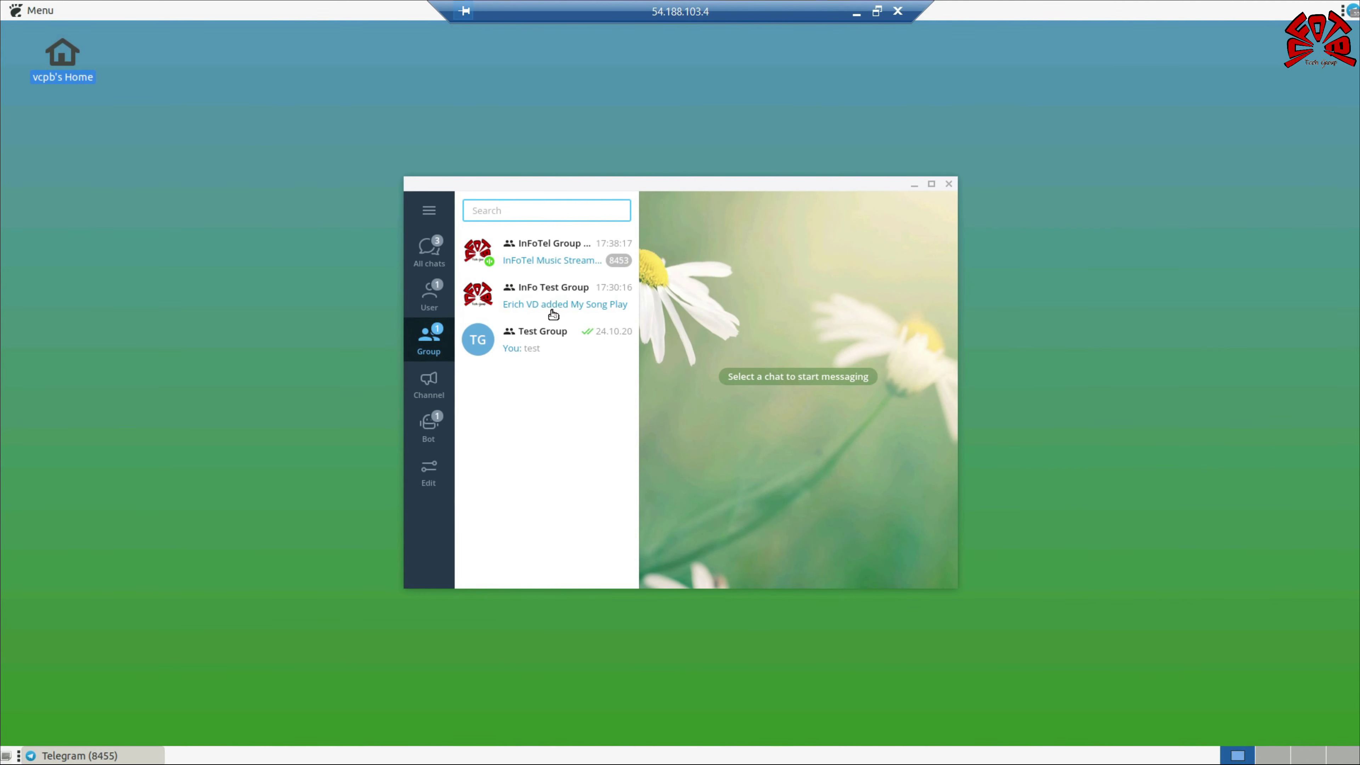
pyautogui.click(562, 301)
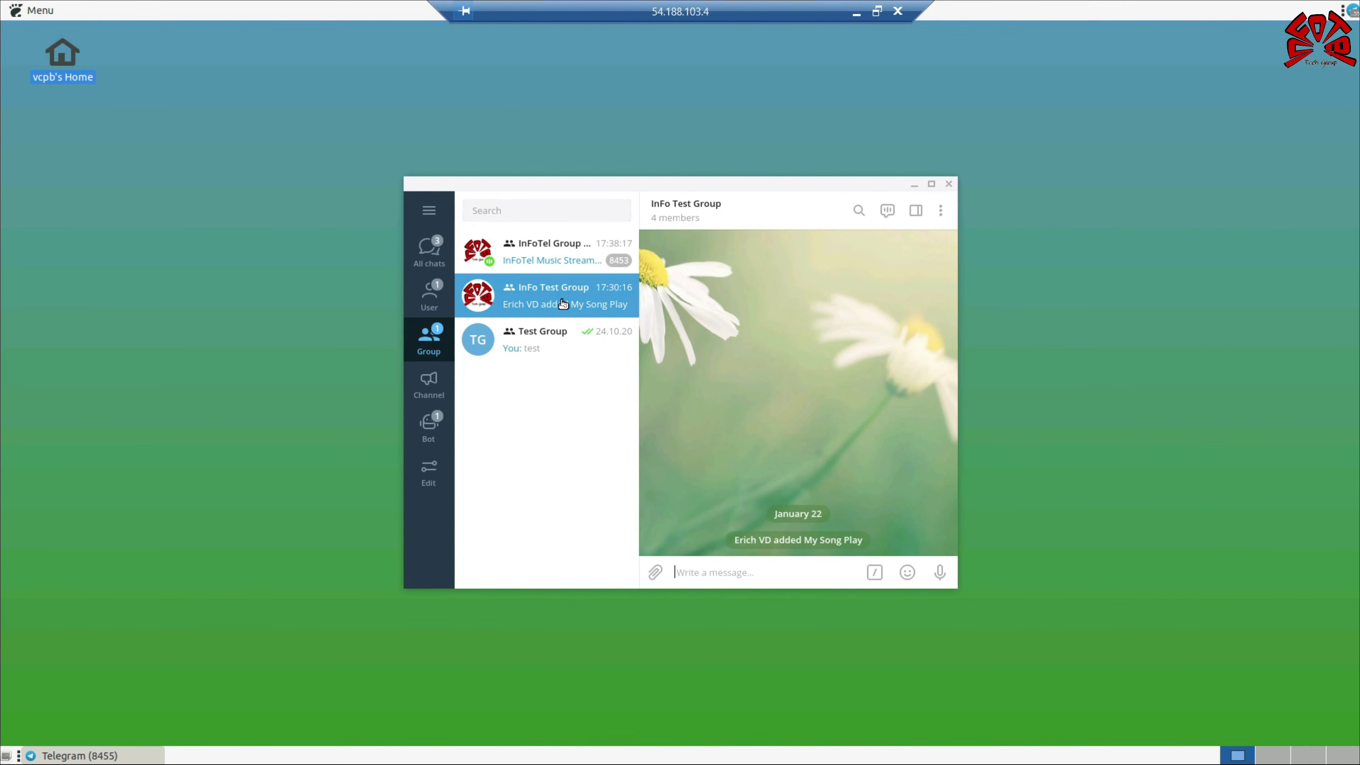
pyautogui.click(886, 210)
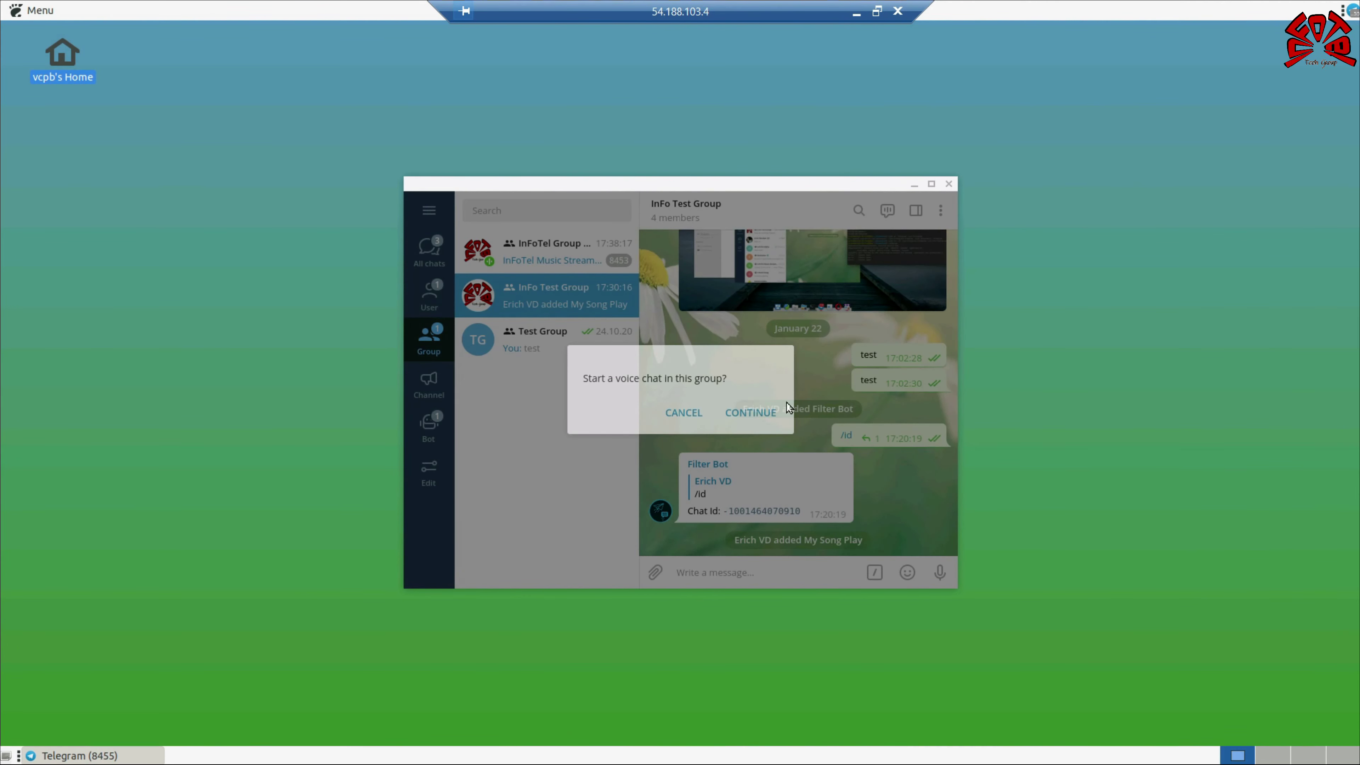
# Step: Start the InFo Test Group voice chat unmuted, bring its window forward, and minimize the remote session
pyautogui.click(760, 420)
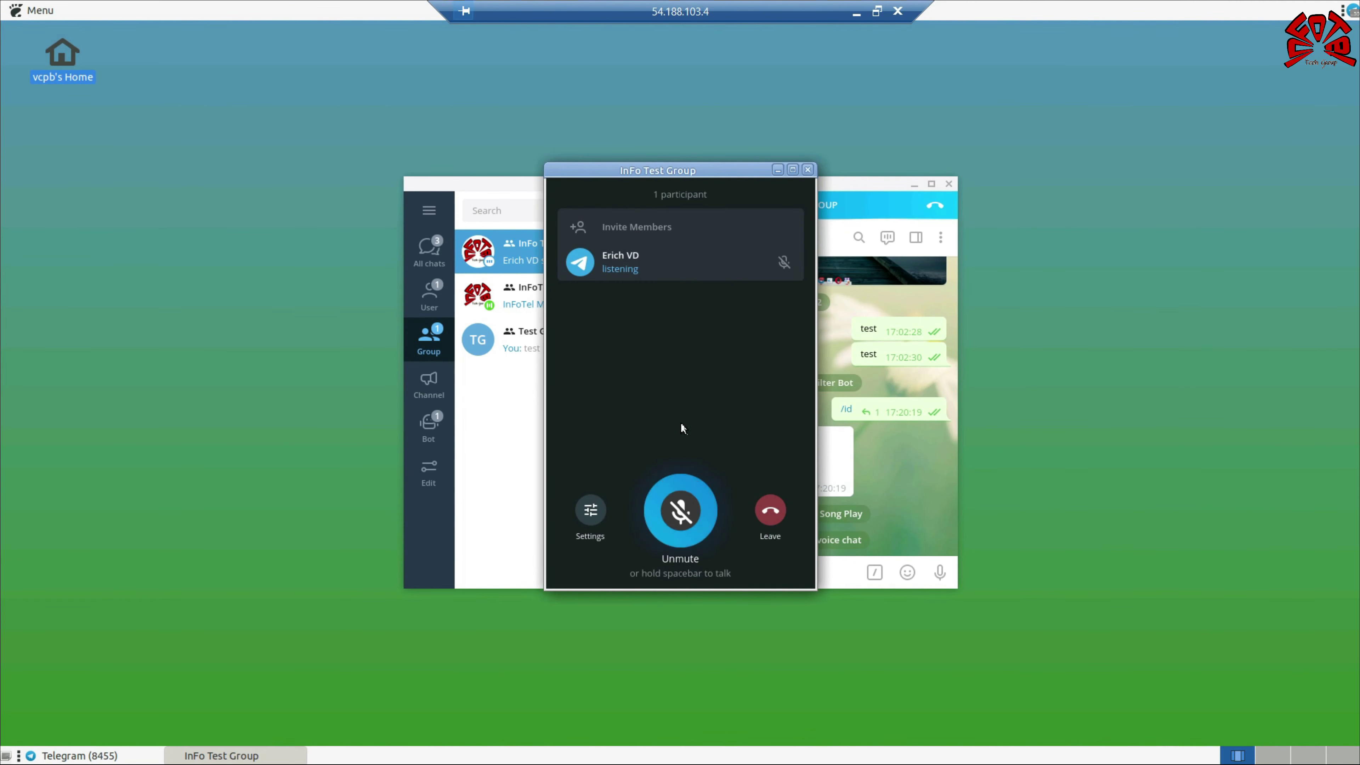
pyautogui.click(674, 513)
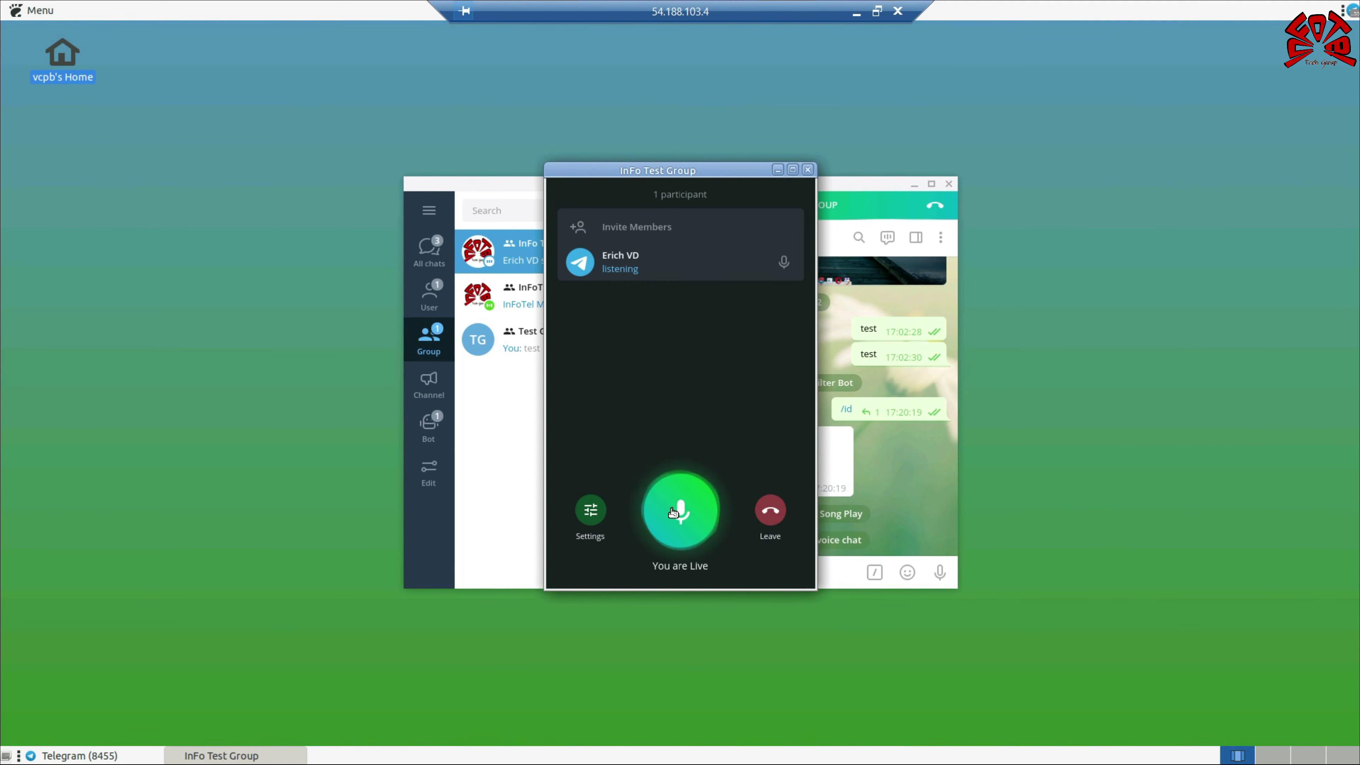
pyautogui.click(98, 756)
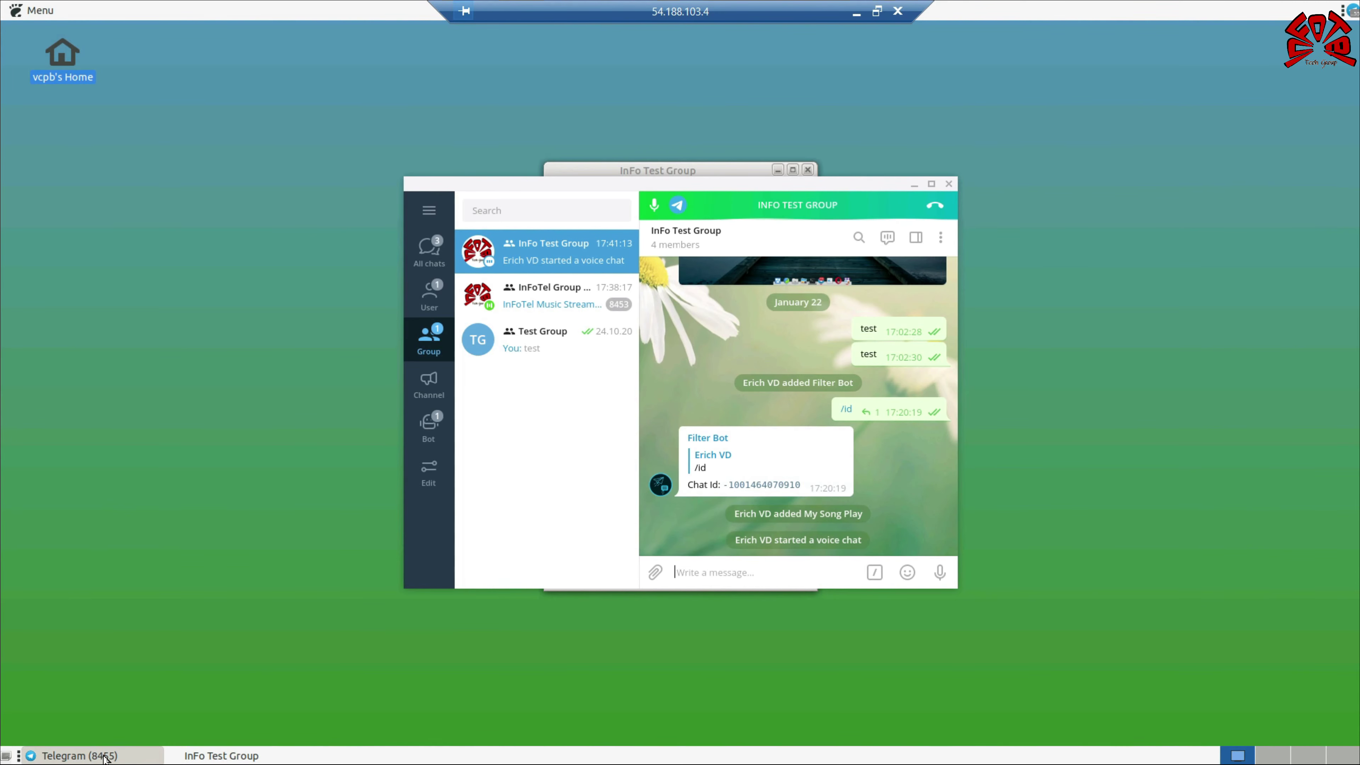
pyautogui.click(106, 756)
pyautogui.click(106, 756)
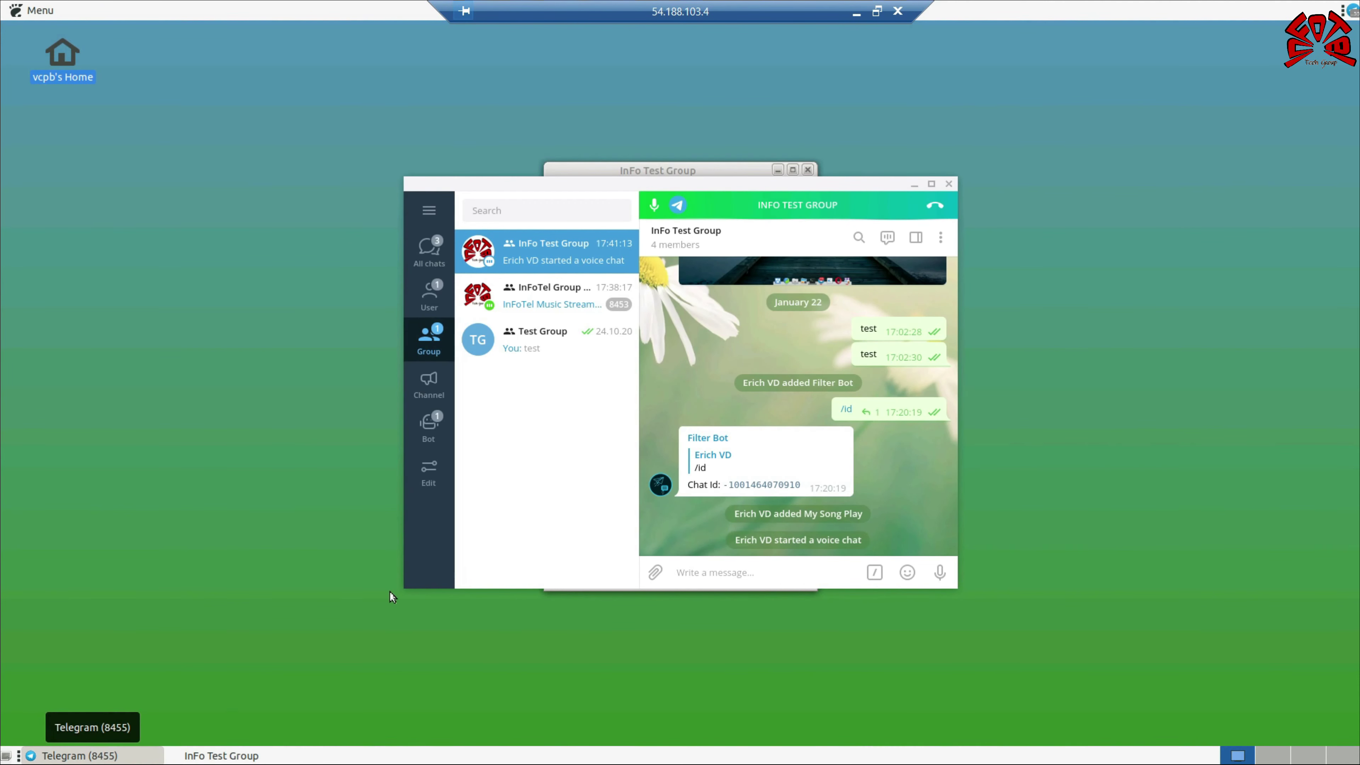
pyautogui.click(277, 754)
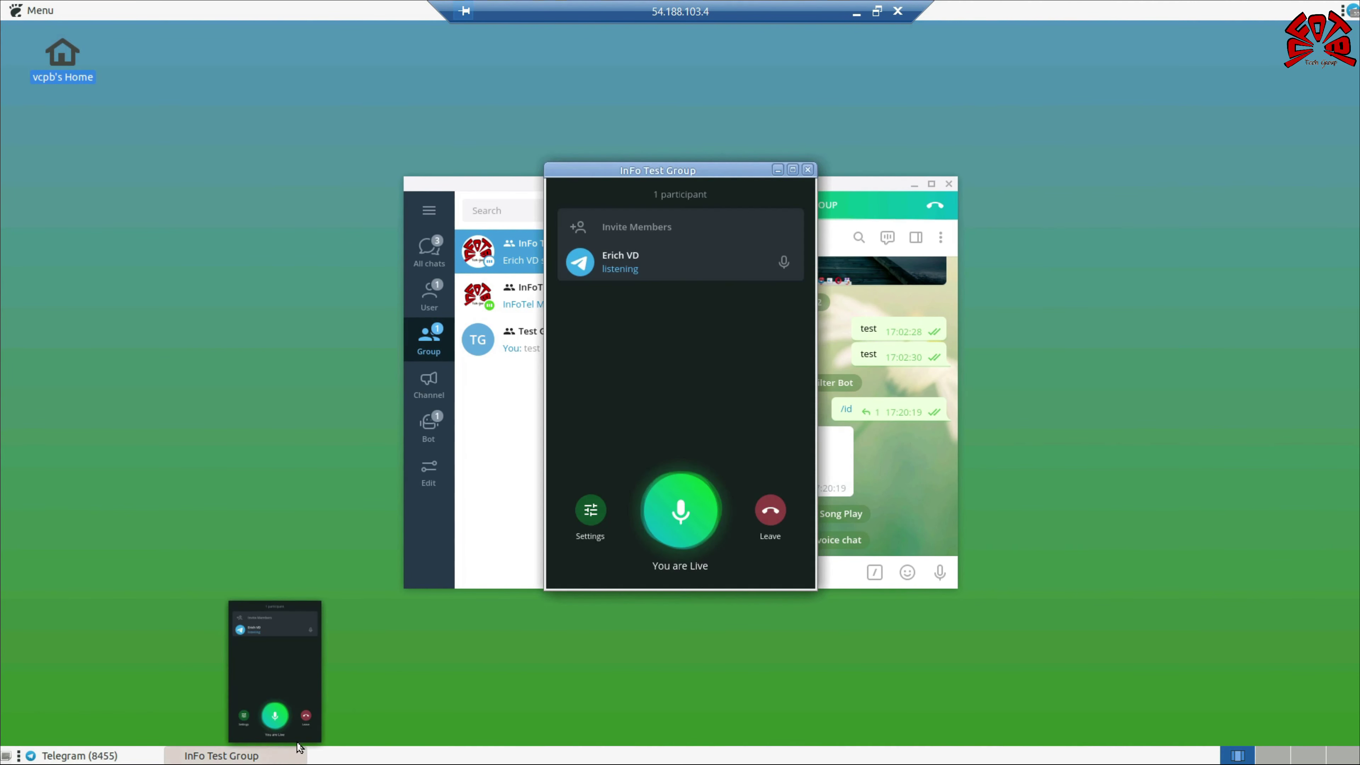
pyautogui.click(856, 12)
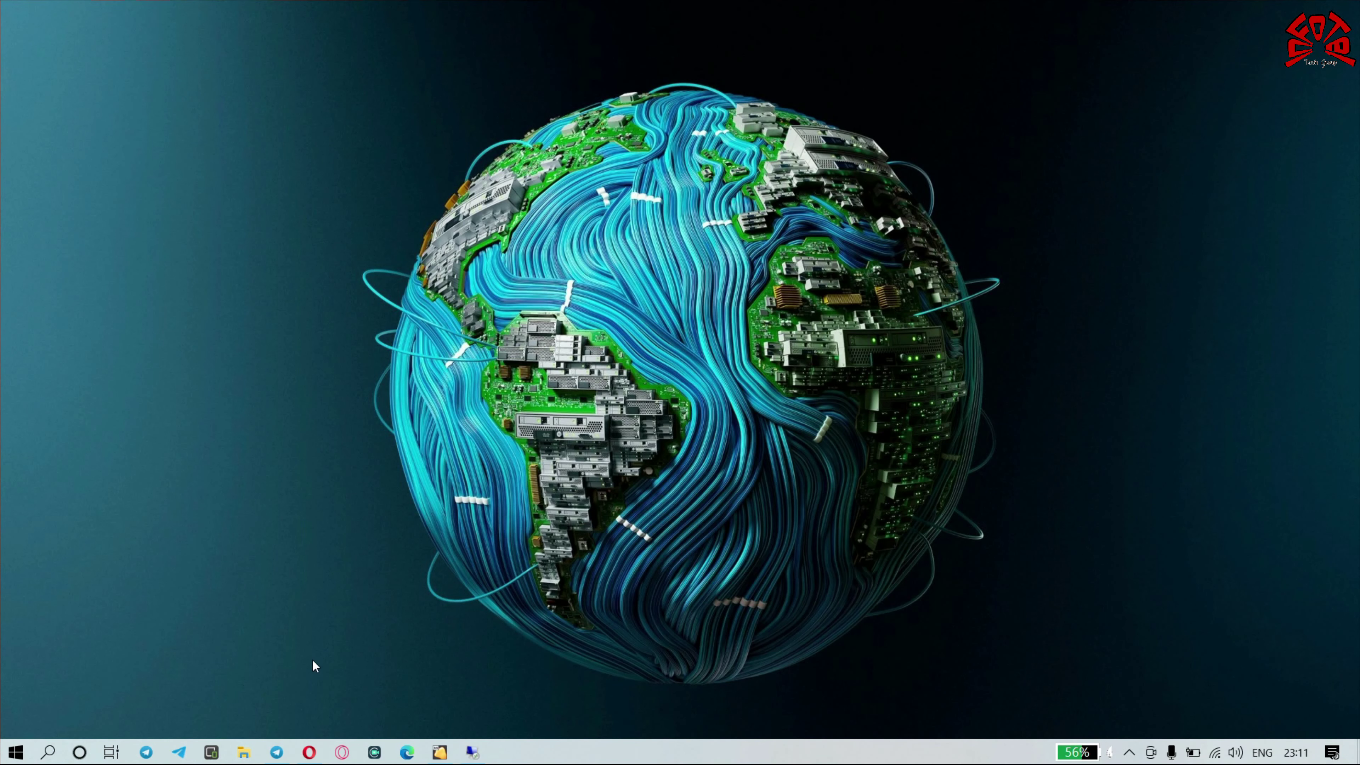
# Step: Bring the Telegram Desktop window to the front from the window overview
pyautogui.click(438, 754)
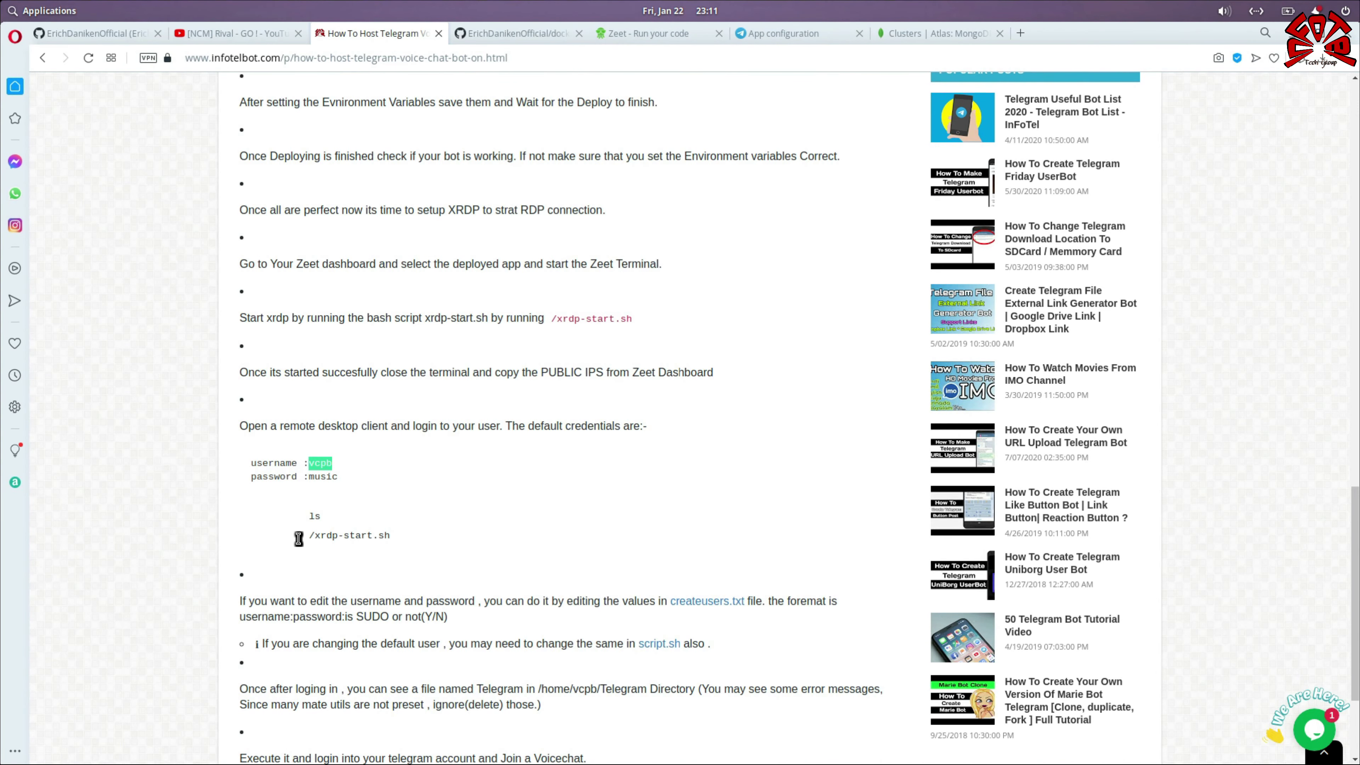
pyautogui.press('super+Down')
pyautogui.click(911, 186)
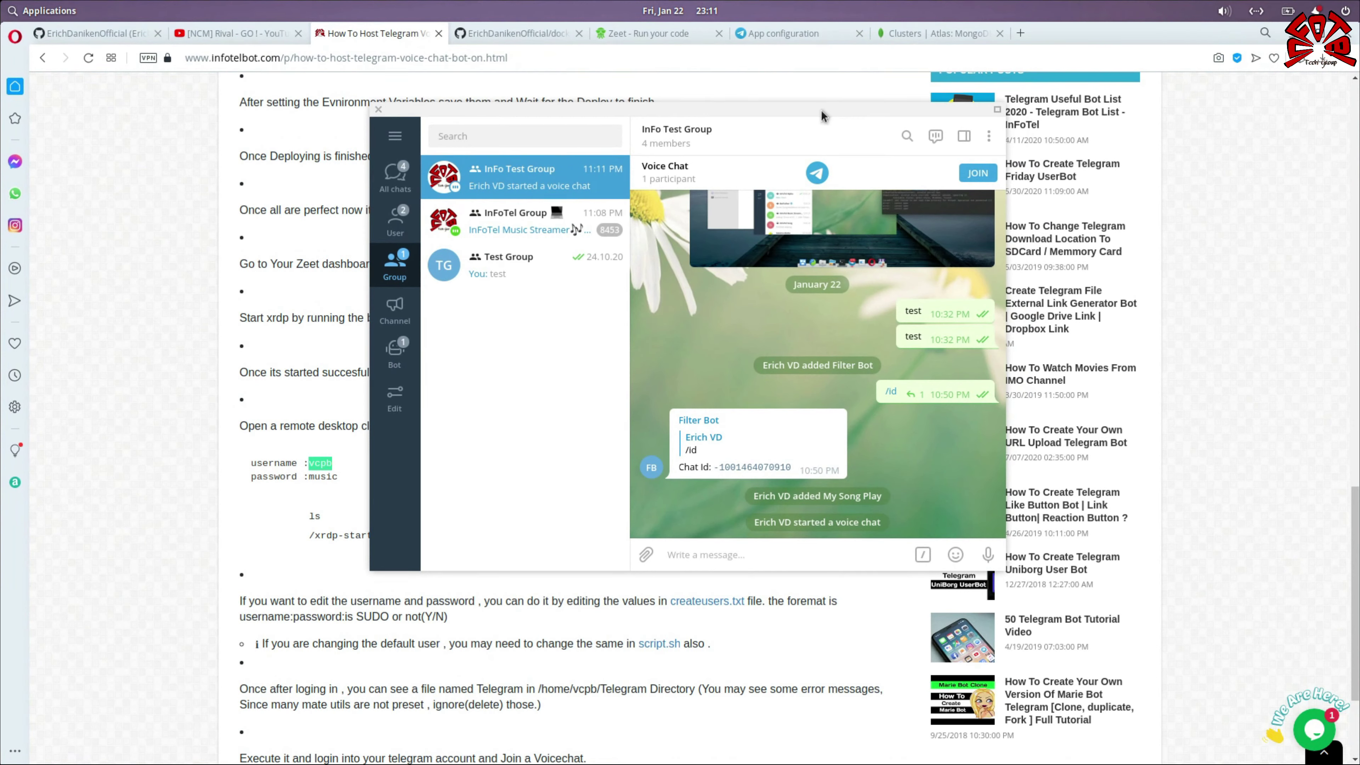
# Step: Restart the My Song Play bot with /start, then show the YouTube song tab in Opera
pyautogui.click(397, 372)
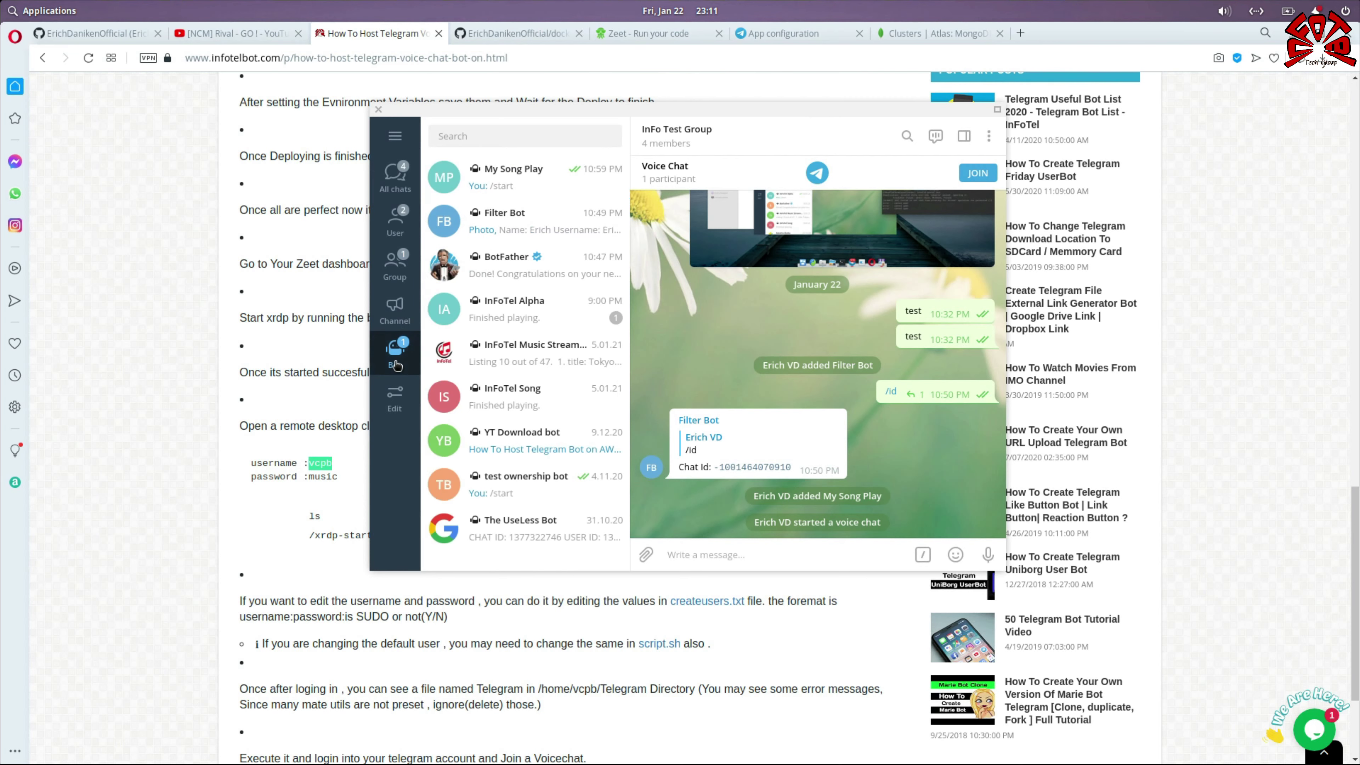
pyautogui.click(519, 177)
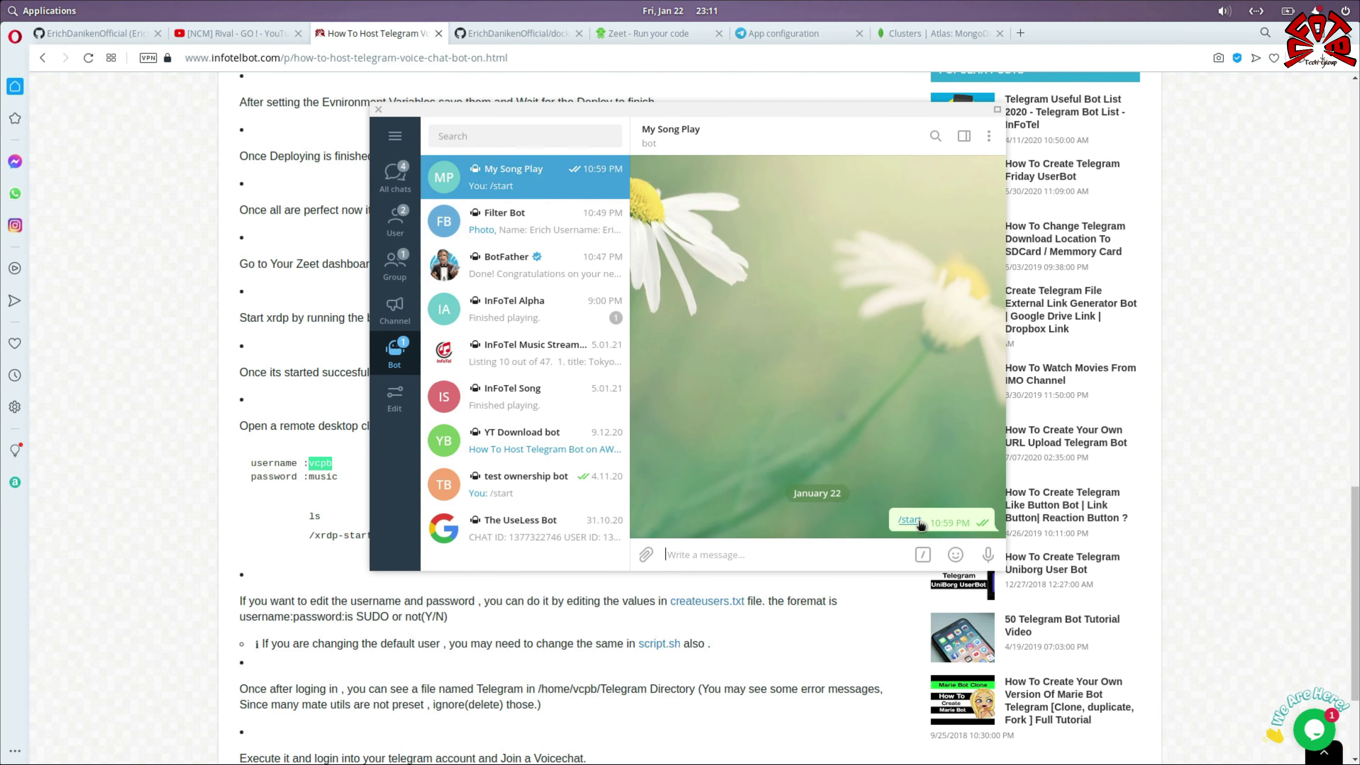
pyautogui.click(909, 520)
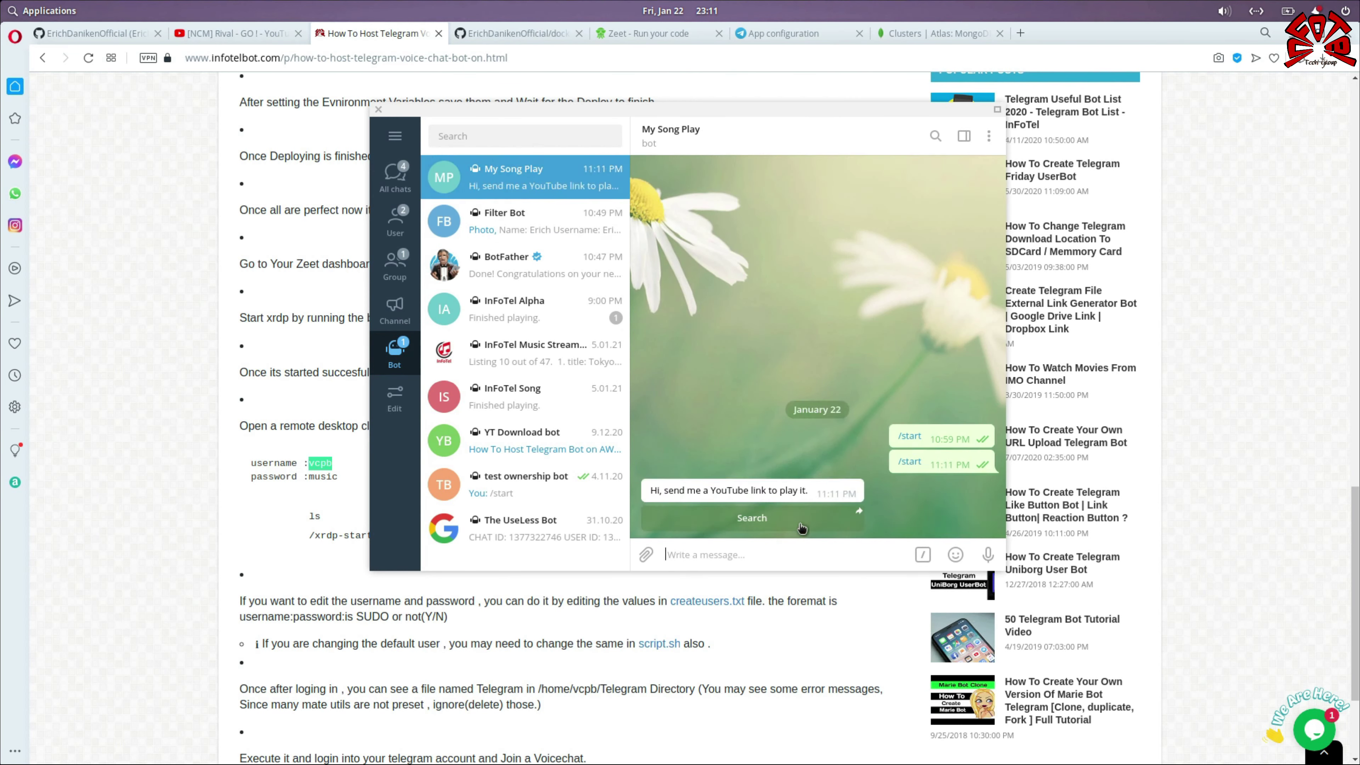
pyautogui.click(276, 34)
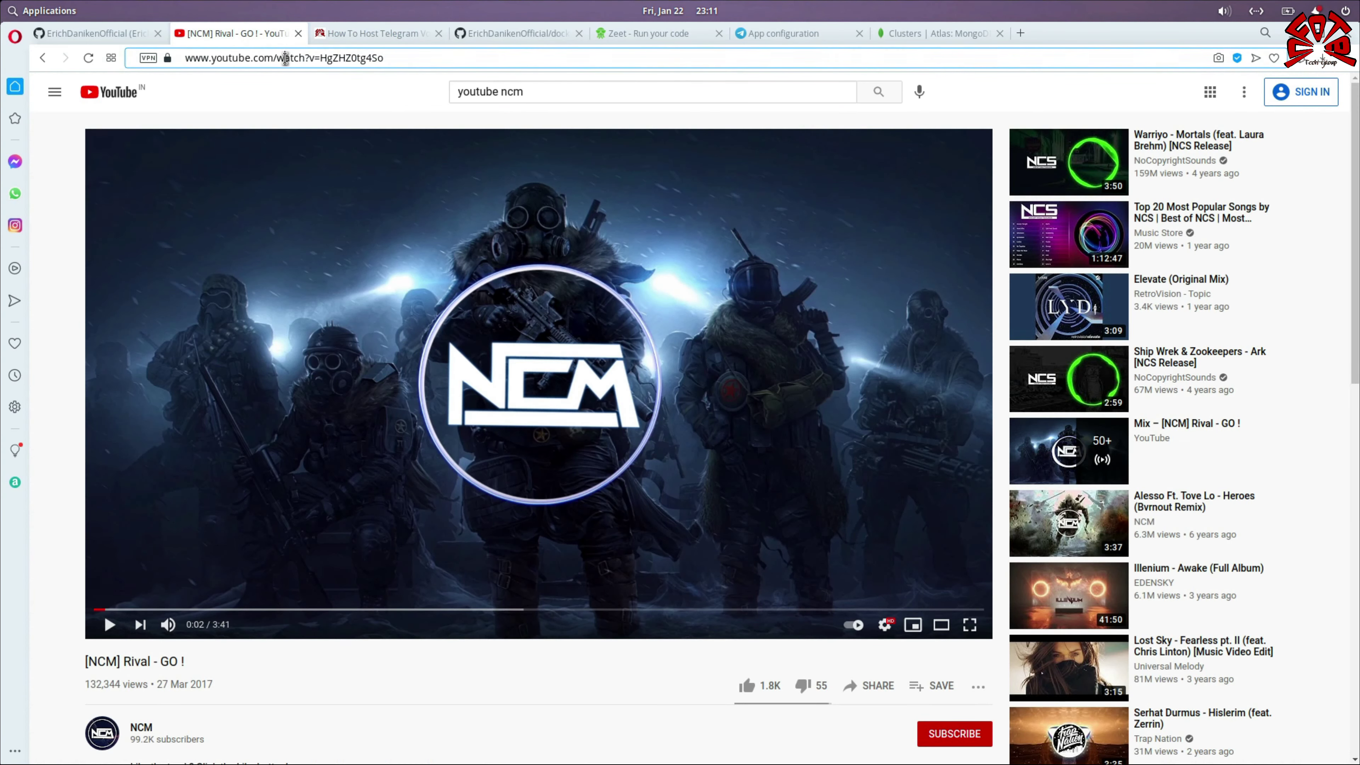
# Step: Send My Song Play the [NCM] Rival - GO ! YouTube link, then minimize the VirtualBox window
pyautogui.click(286, 59)
pyautogui.hotkey('ctrl', 'c')
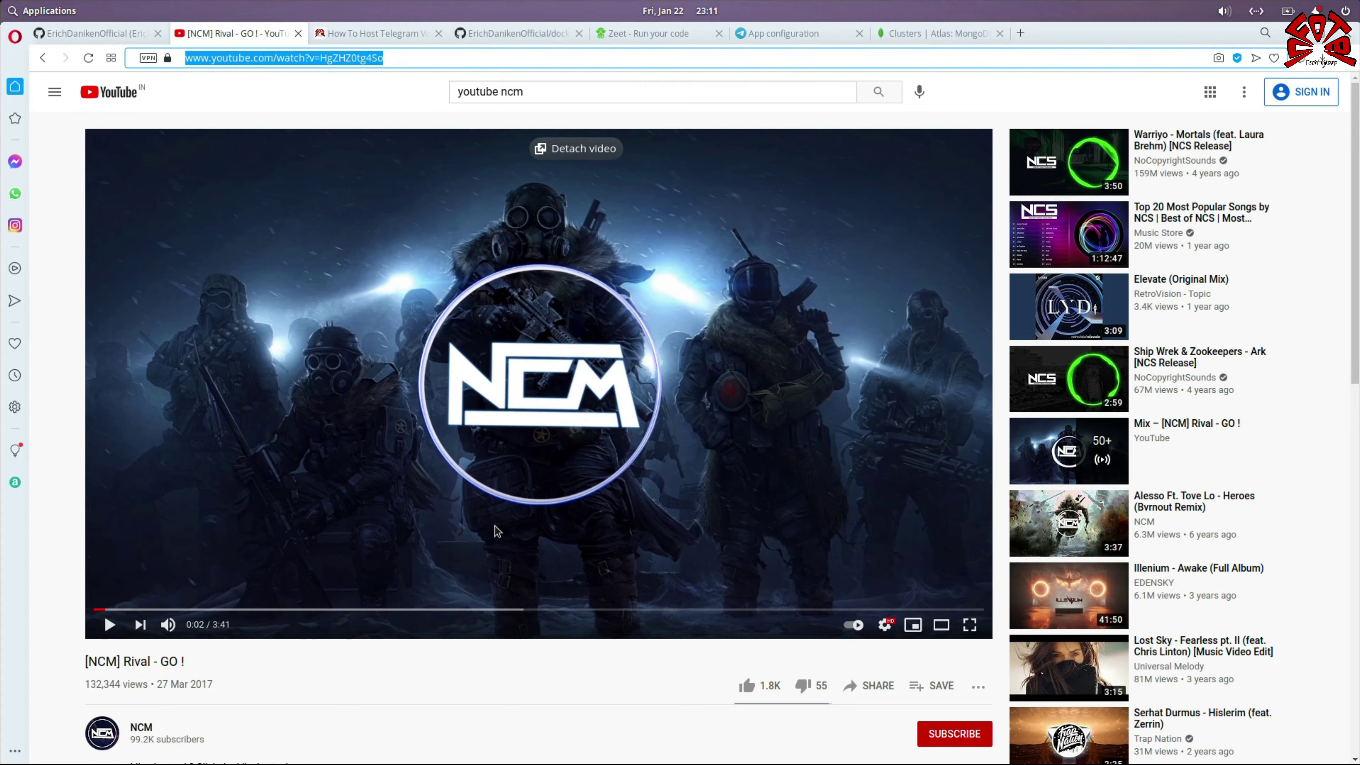
pyautogui.press('super+Down')
pyautogui.press('super+Down')
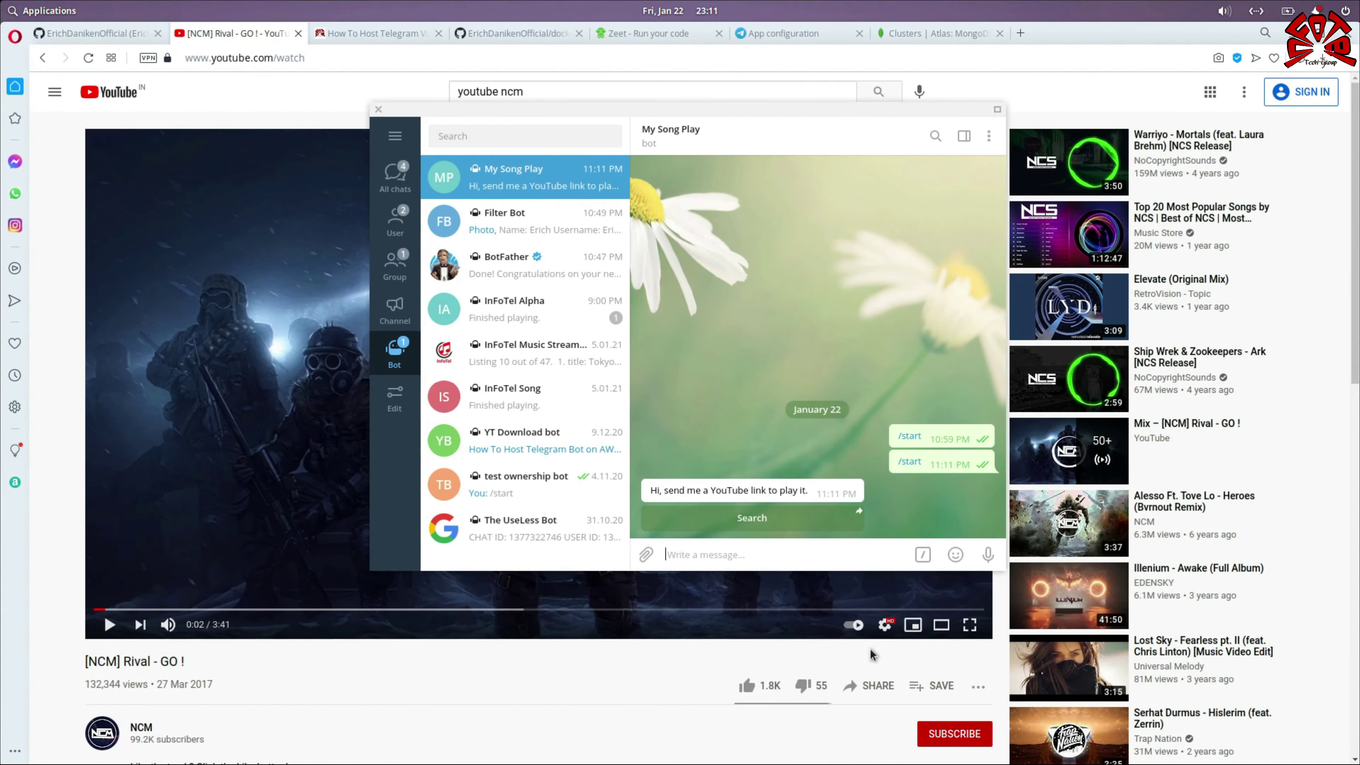
pyautogui.click(720, 551)
pyautogui.hotkey('ctrl', 'v')
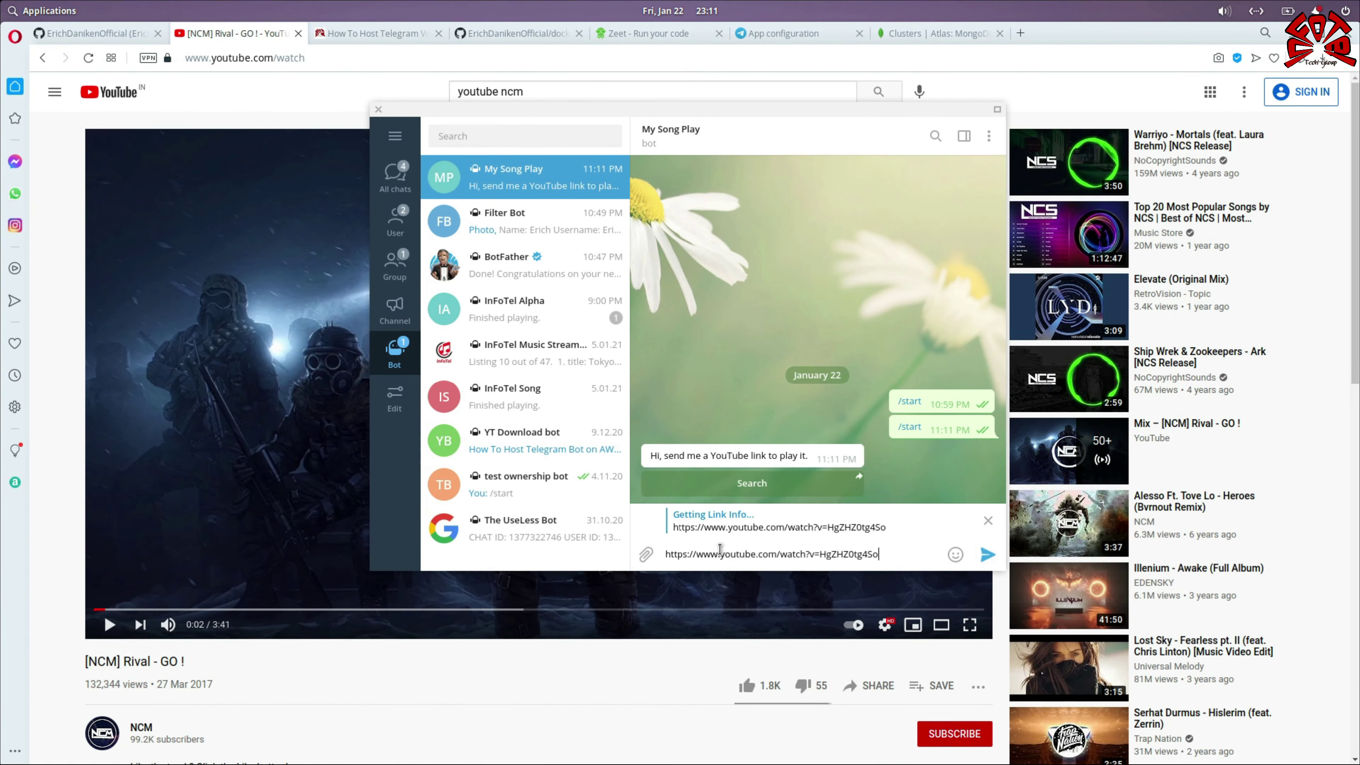
pyautogui.press('Return')
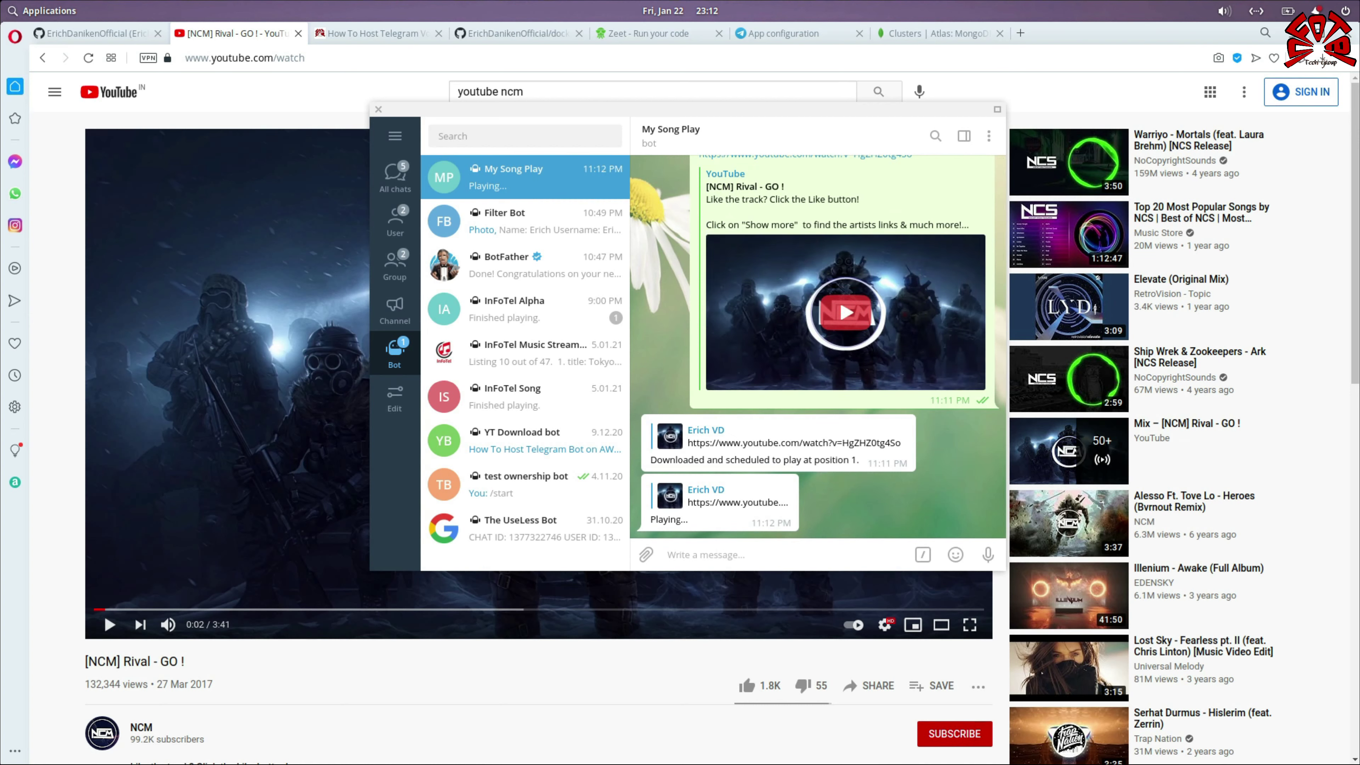
pyautogui.moveTo(812, 759)
pyautogui.click(833, 758)
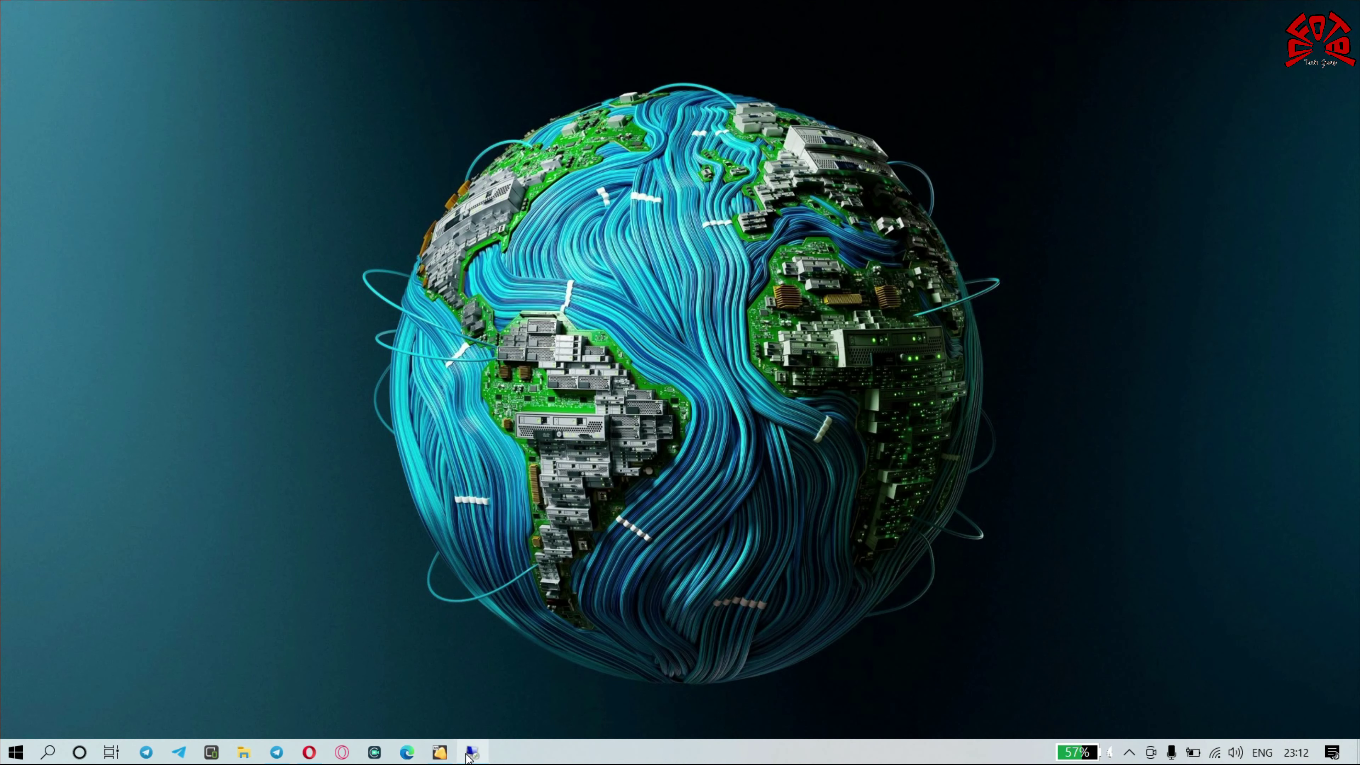
# Step: Restore the VM and view the bot's now-playing card for [NCM] Rival - GO ! in InFo Test Group
pyautogui.click(472, 753)
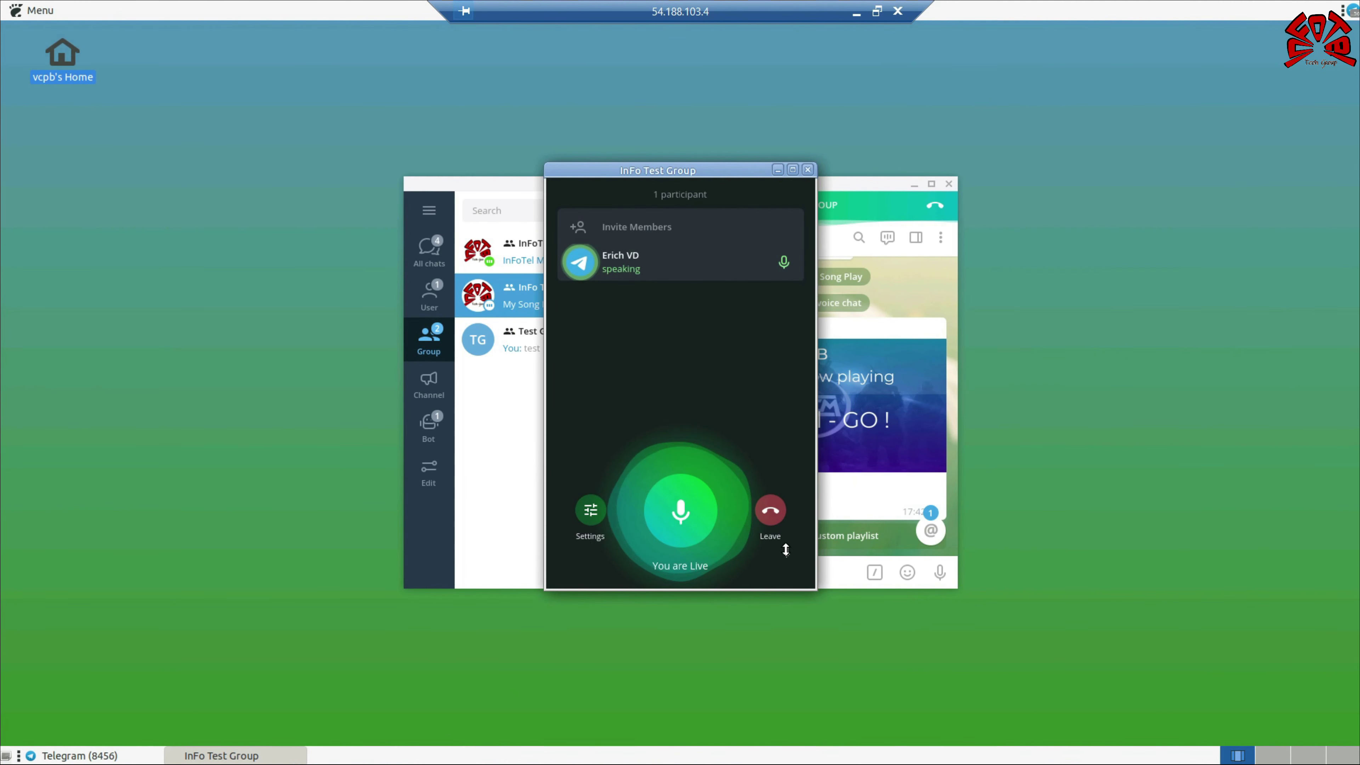
pyautogui.click(895, 471)
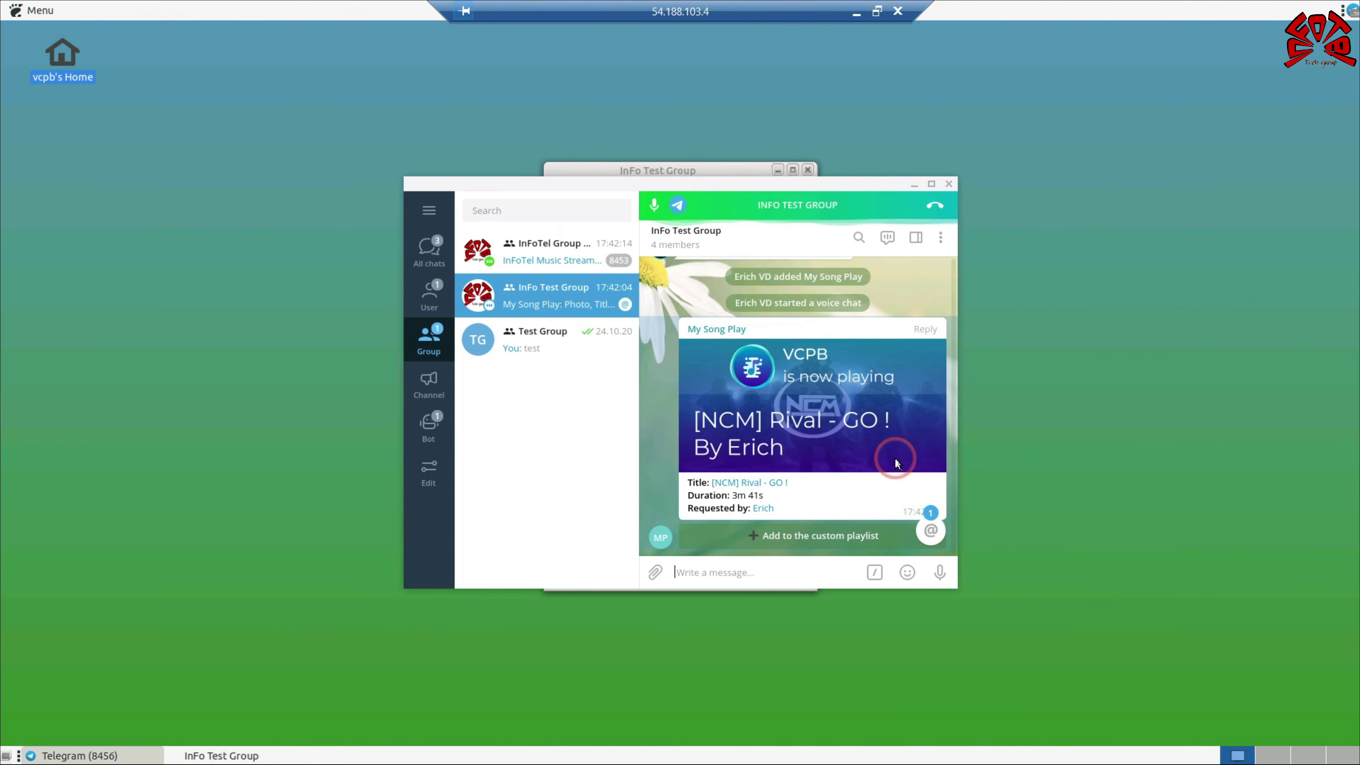
pyautogui.click(895, 458)
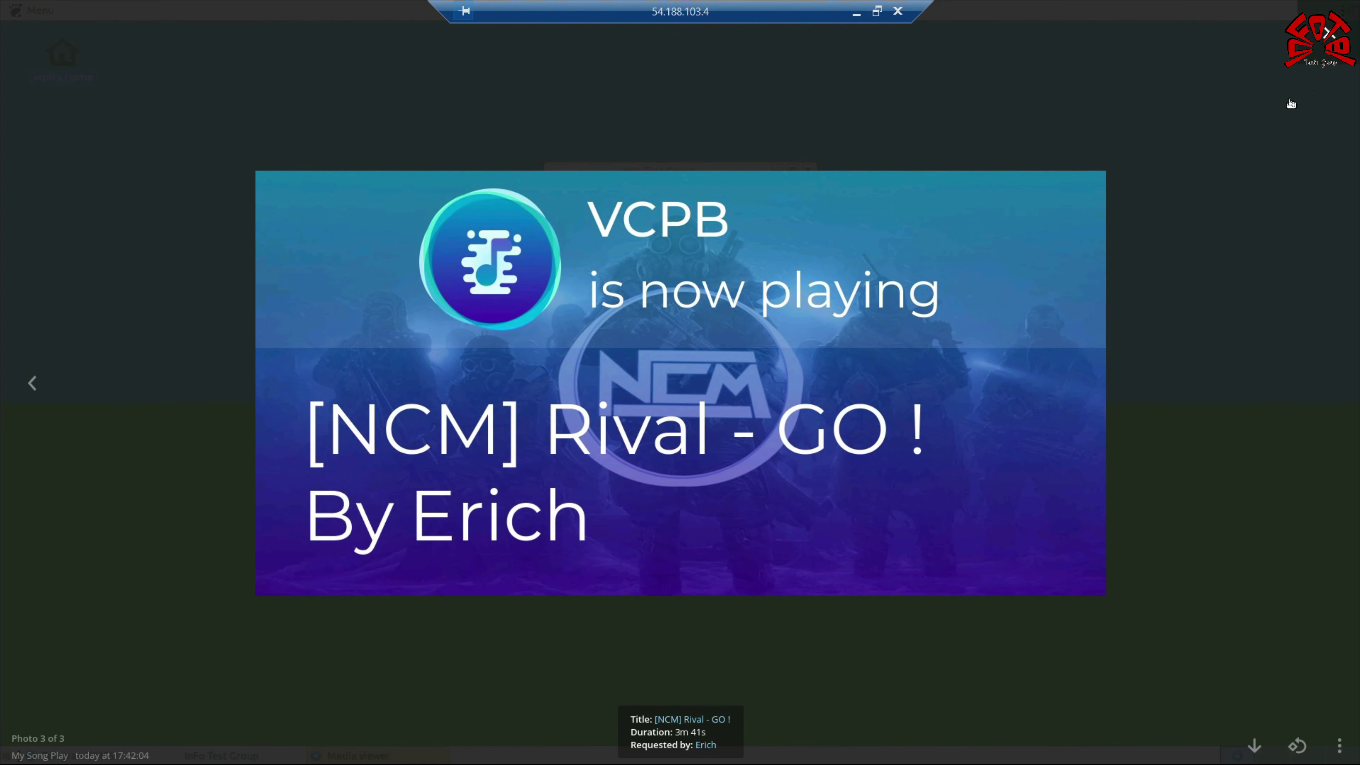
pyautogui.click(897, 559)
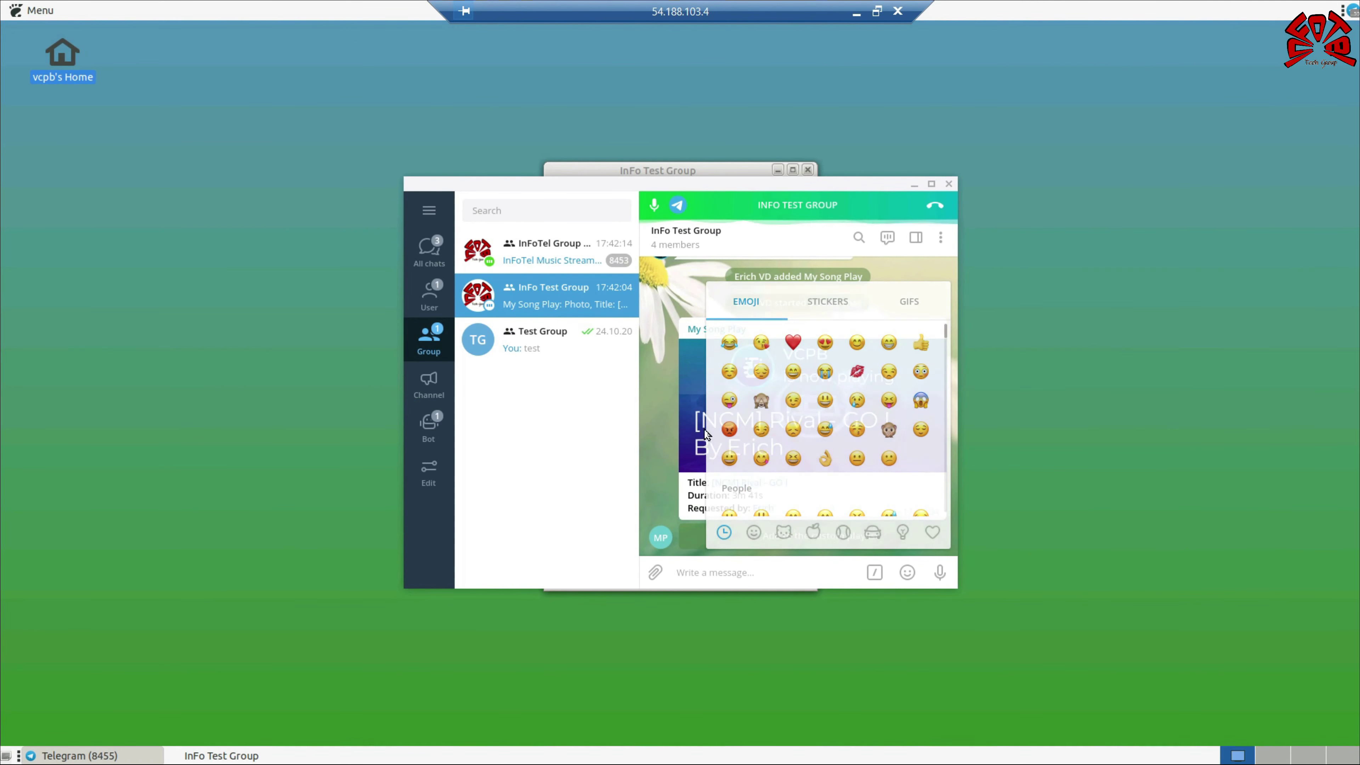